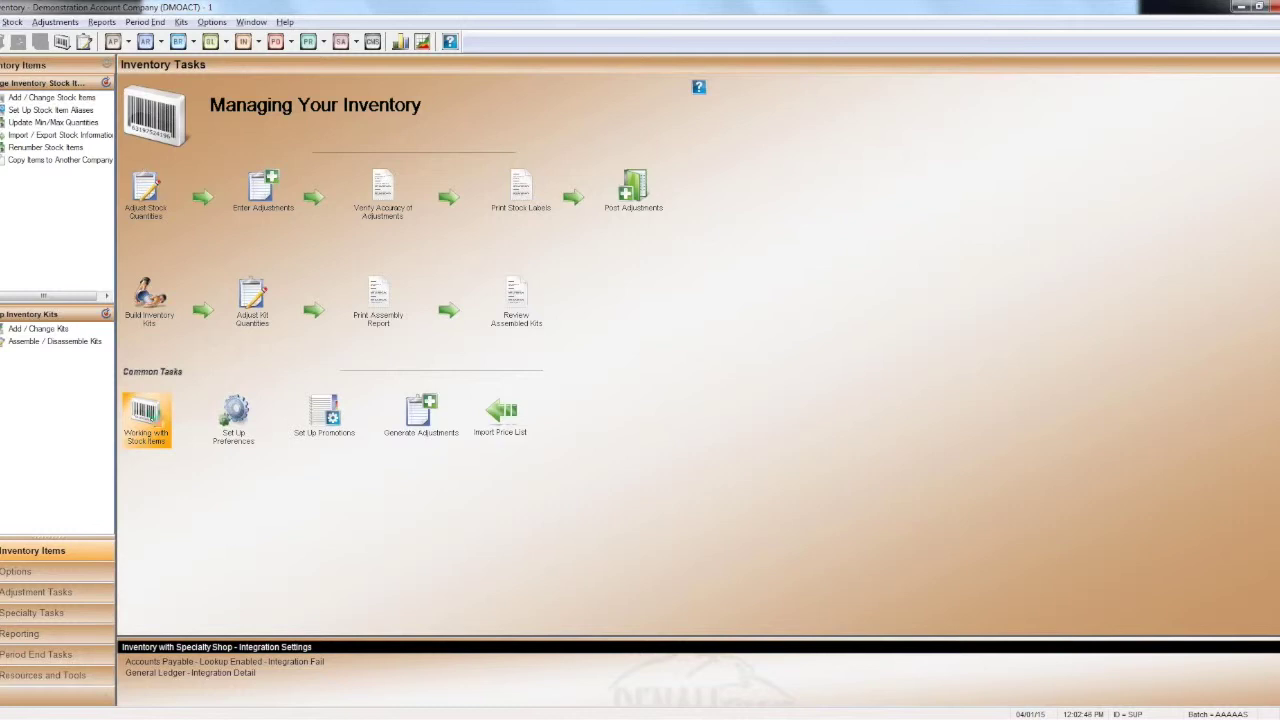
Open the stock item records and look up the item The Office Group.
{"action": "left_click", "coordinate": [147, 418]}
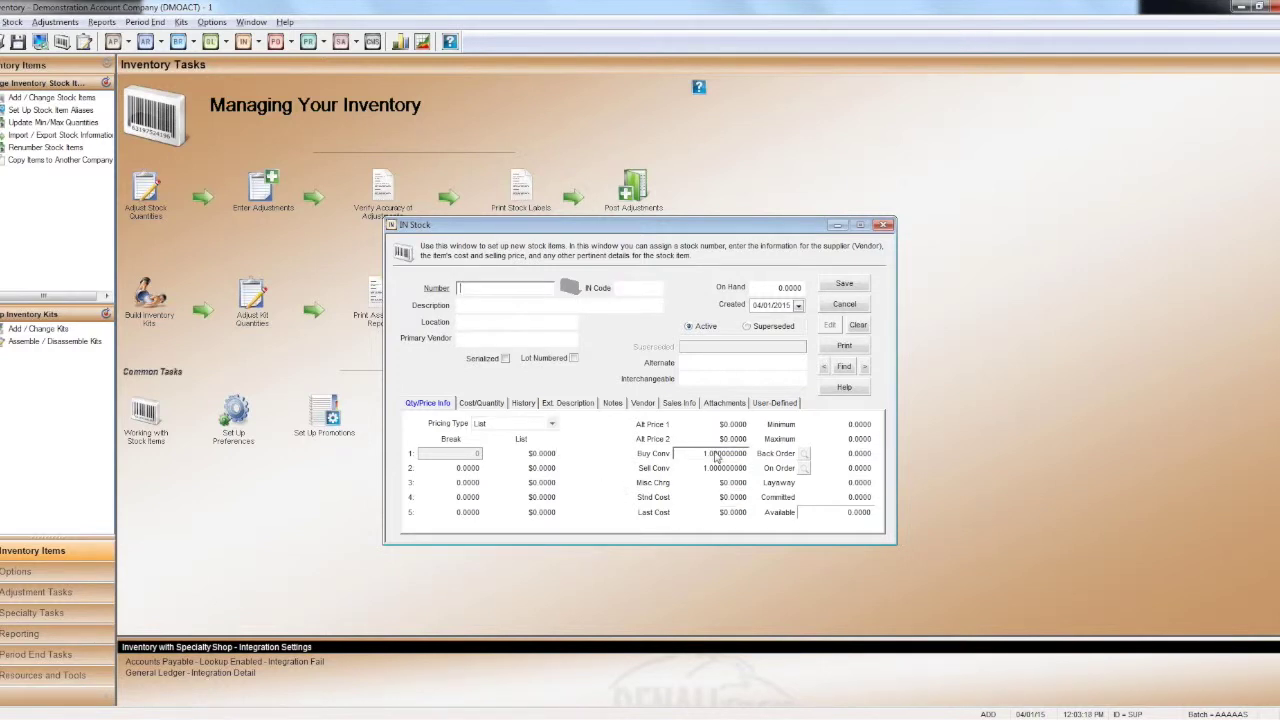
{"action": "left_click", "coordinate": [733, 512]}
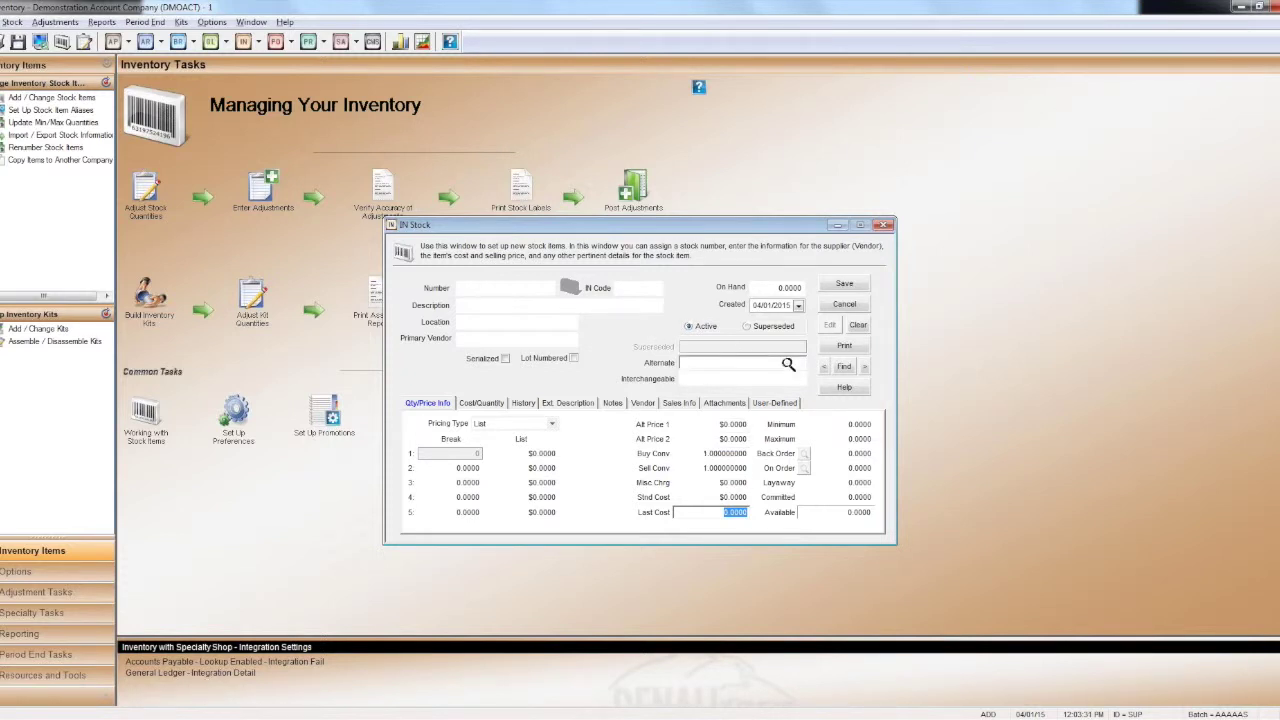
{"action": "left_click", "coordinate": [844, 366]}
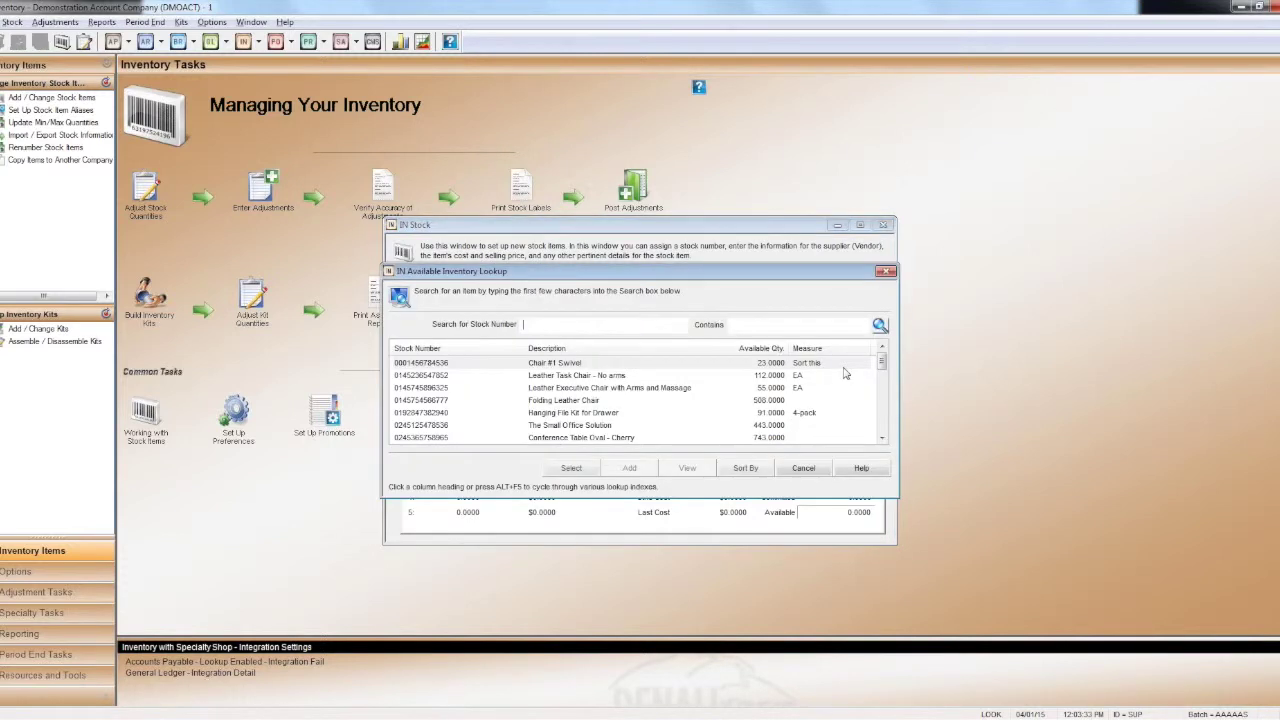
{"action": "left_click", "coordinate": [881, 428]}
{"action": "left_click", "coordinate": [881, 428]}
{"action": "double_click", "coordinate": [585, 437]}
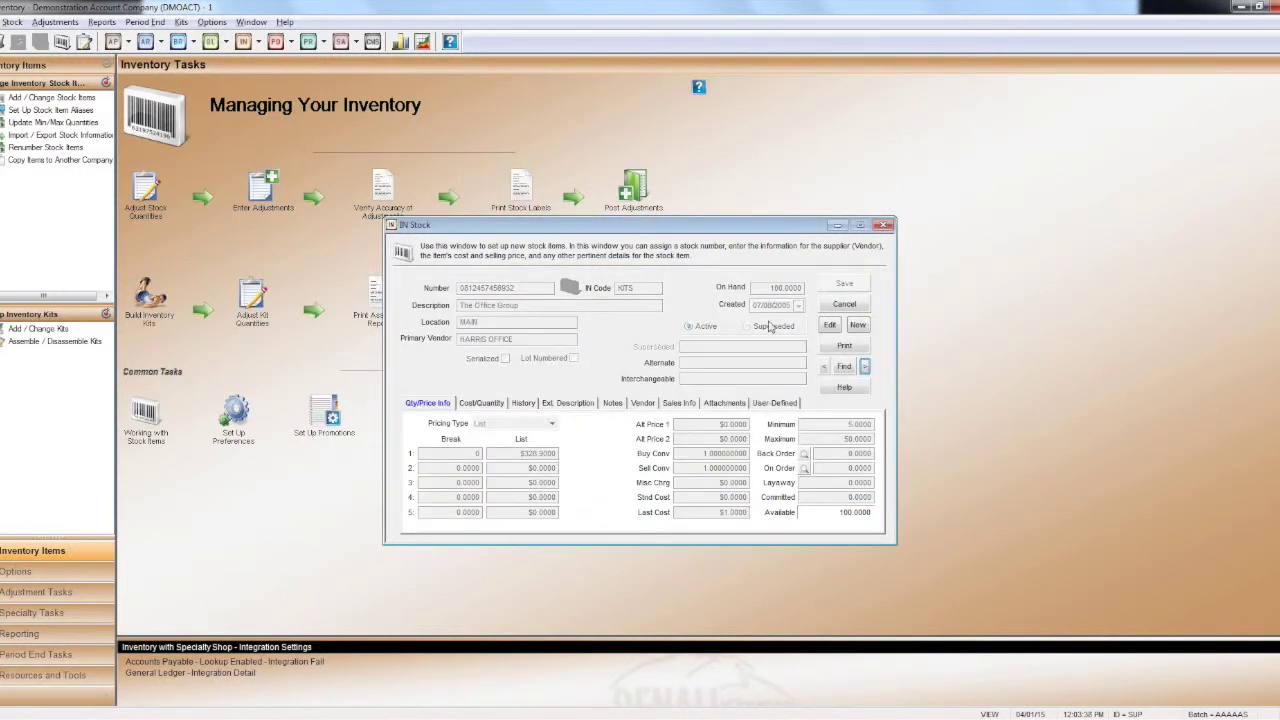
Open The Office Group's stock record for editing, save it and close the stock window.
{"action": "left_click", "coordinate": [829, 325]}
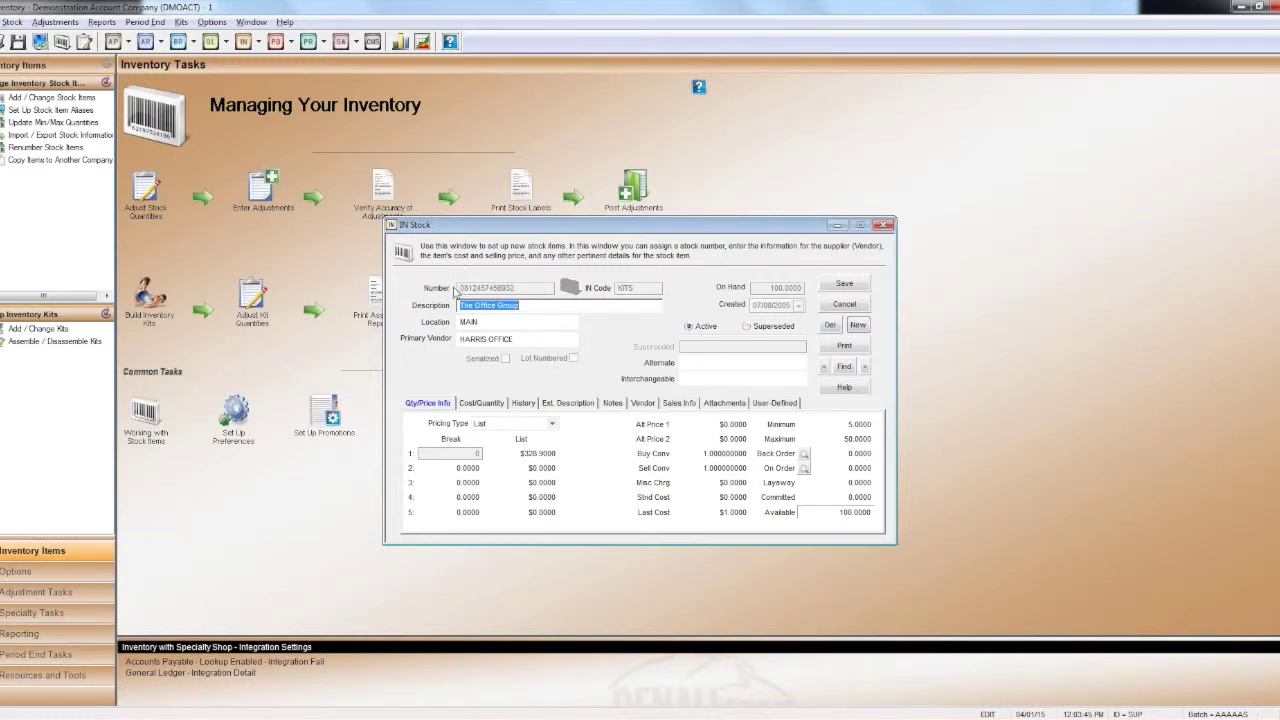
{"action": "left_click", "coordinate": [543, 306]}
{"action": "left_click", "coordinate": [844, 283]}
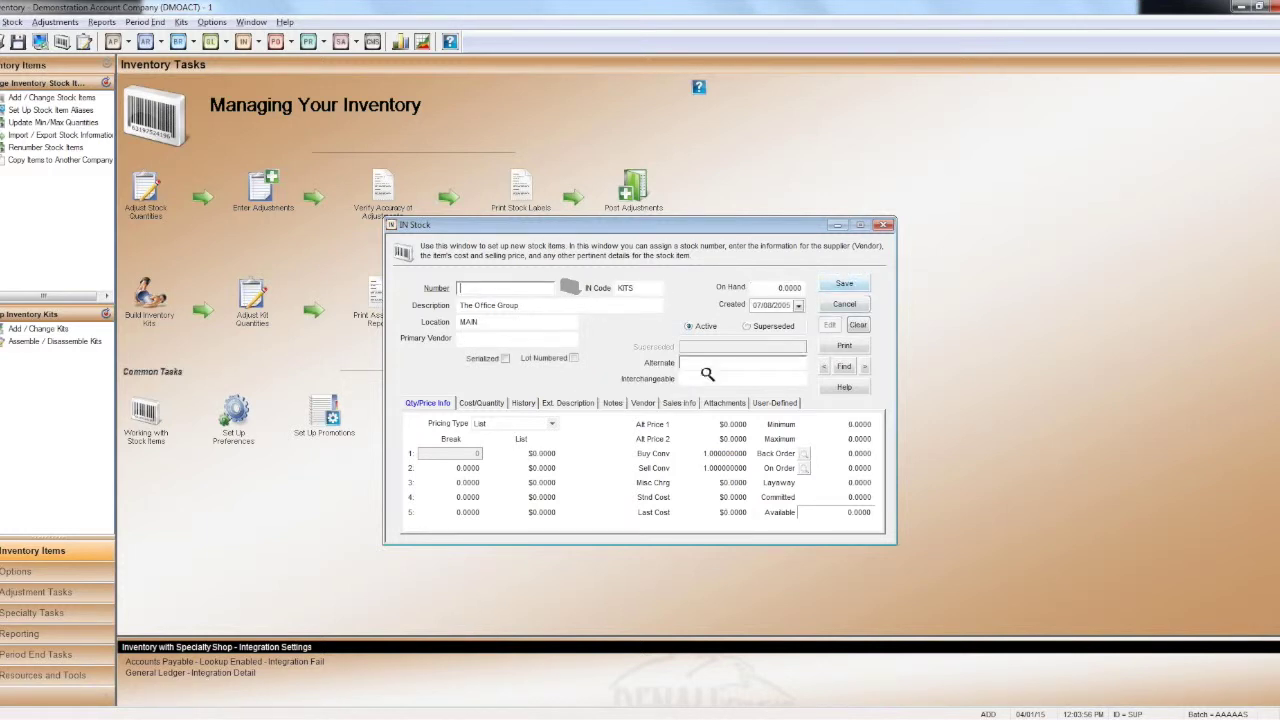
{"action": "left_click", "coordinate": [832, 304]}
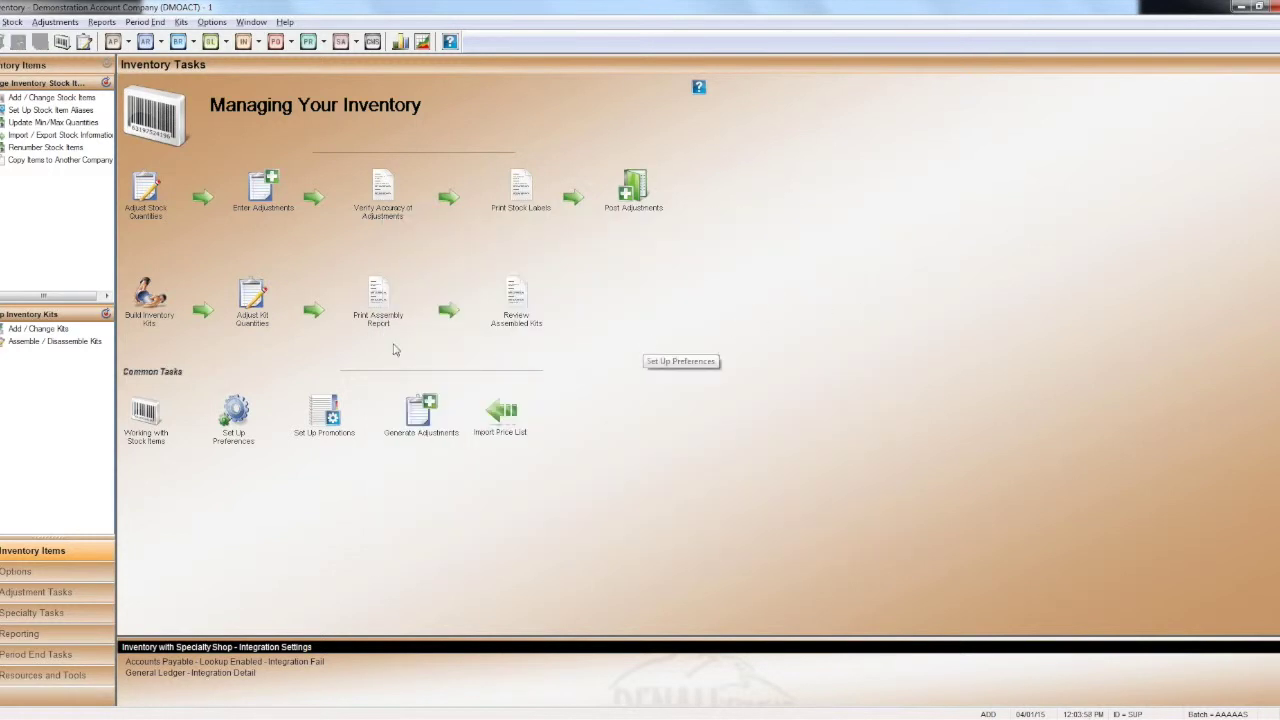
Start a new inventory kit with The Office Group as its BOM stock item.
{"action": "left_click", "coordinate": [150, 298]}
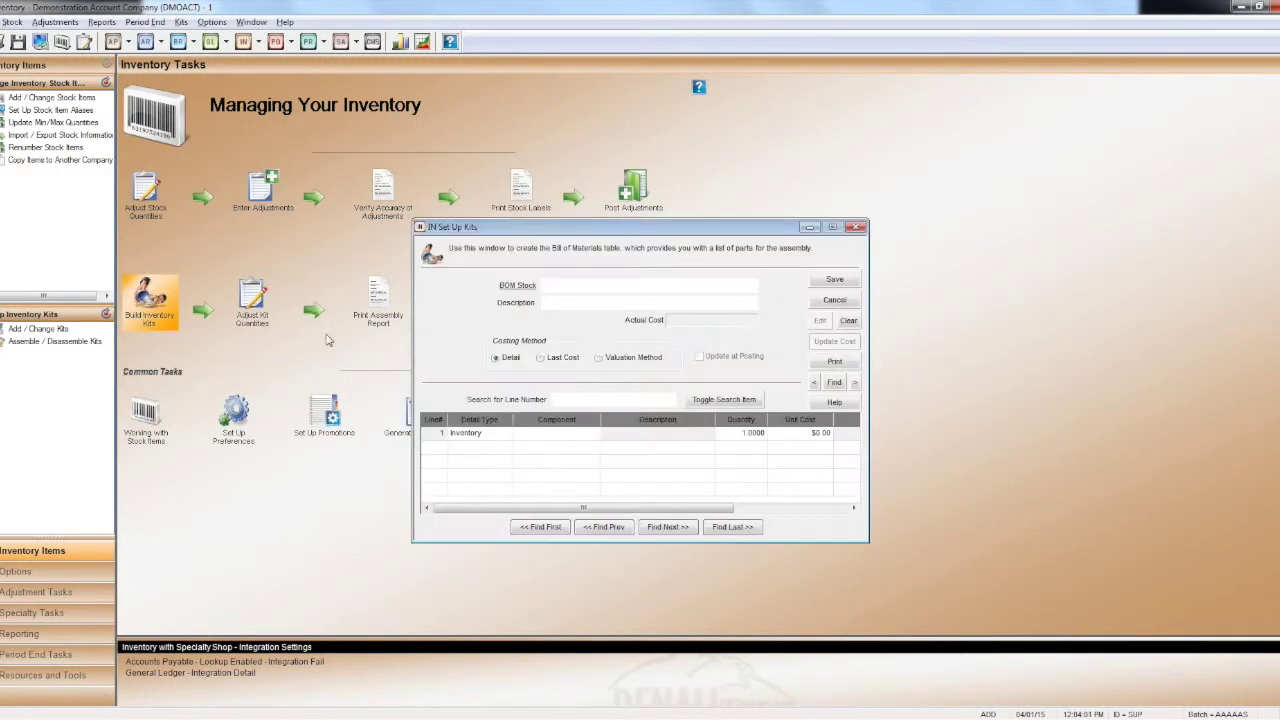
{"action": "left_click", "coordinate": [558, 287]}
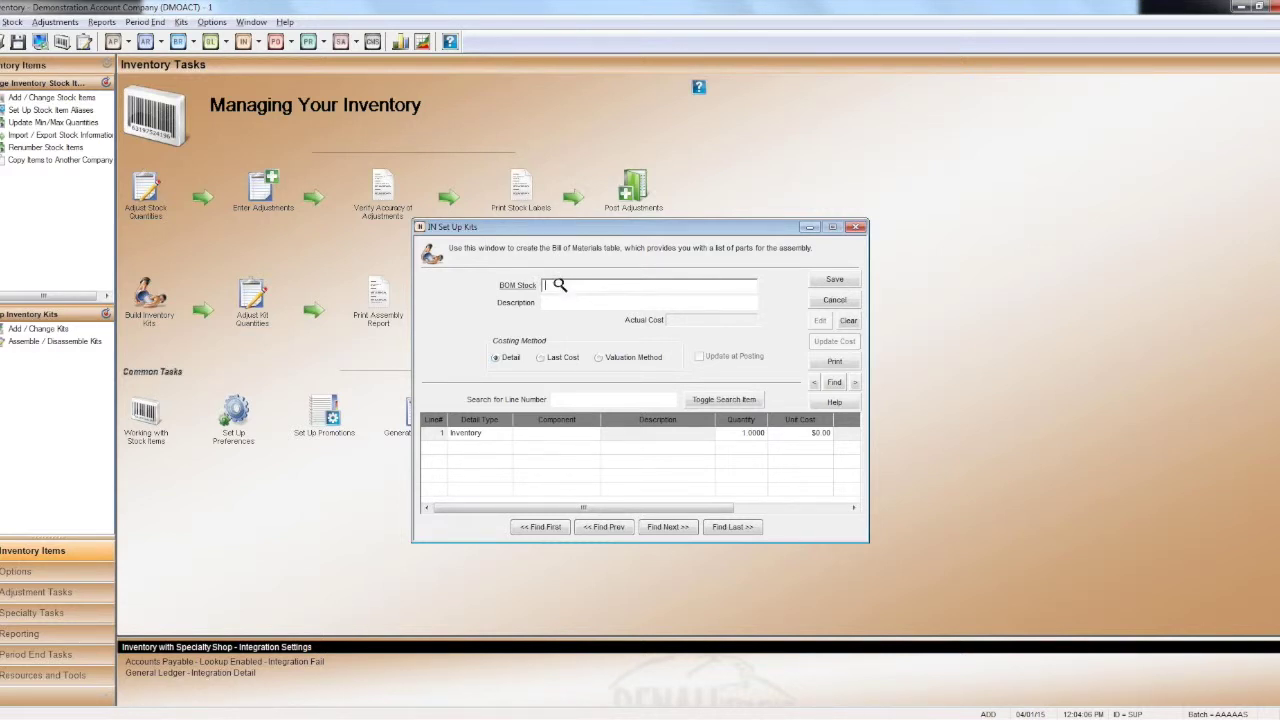
{"action": "left_click", "coordinate": [559, 285]}
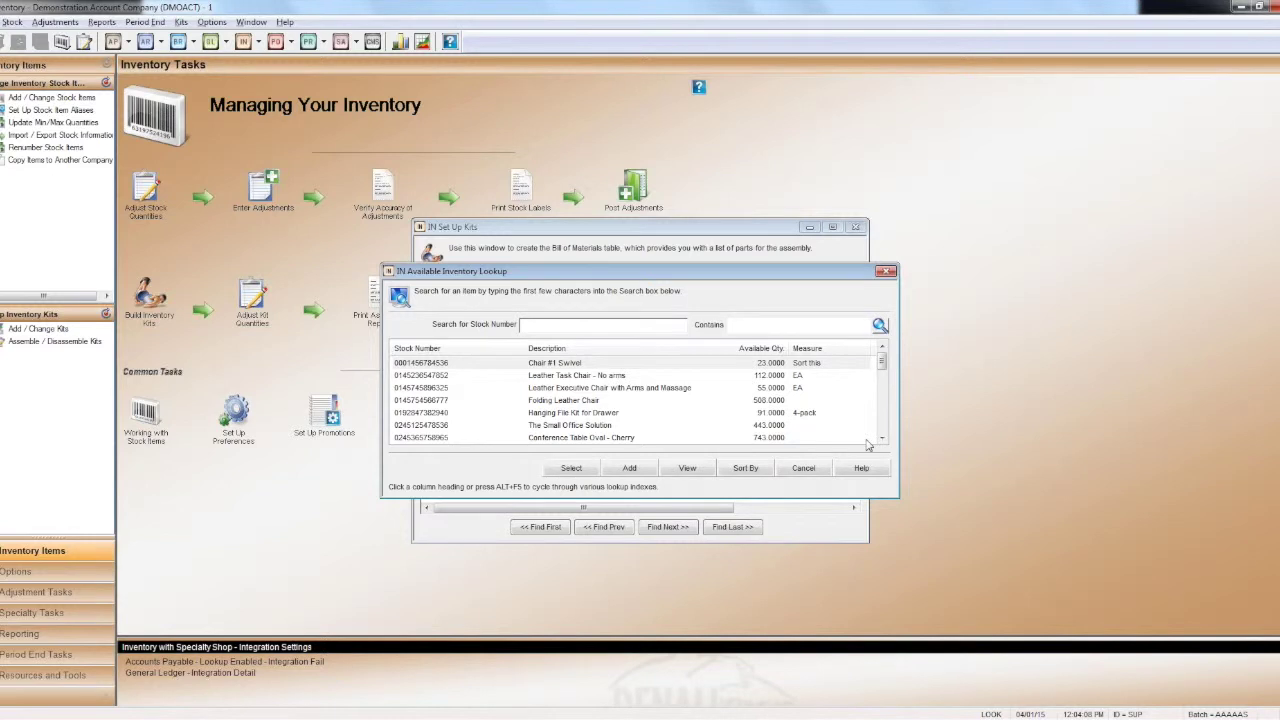
{"action": "scroll", "coordinate": [884, 436], "scroll_direction": "down", "scroll_amount": 5}
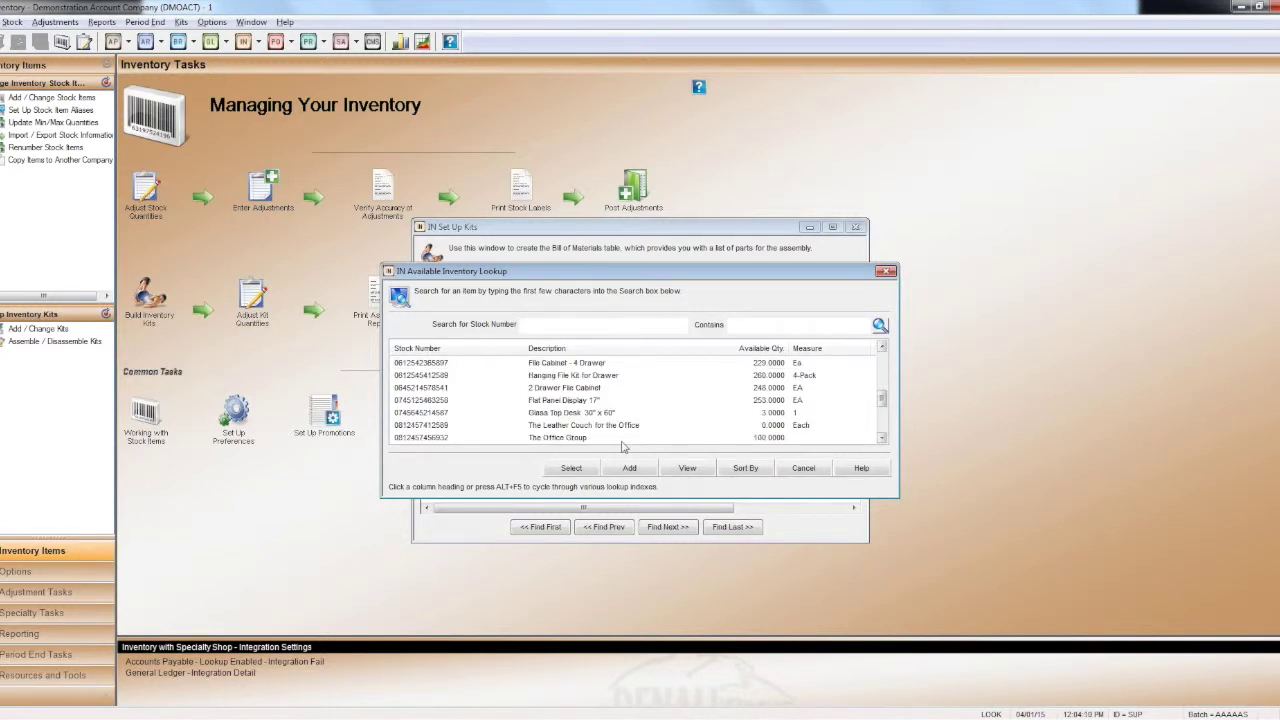
{"action": "left_click", "coordinate": [578, 440]}
{"action": "left_click", "coordinate": [571, 468]}
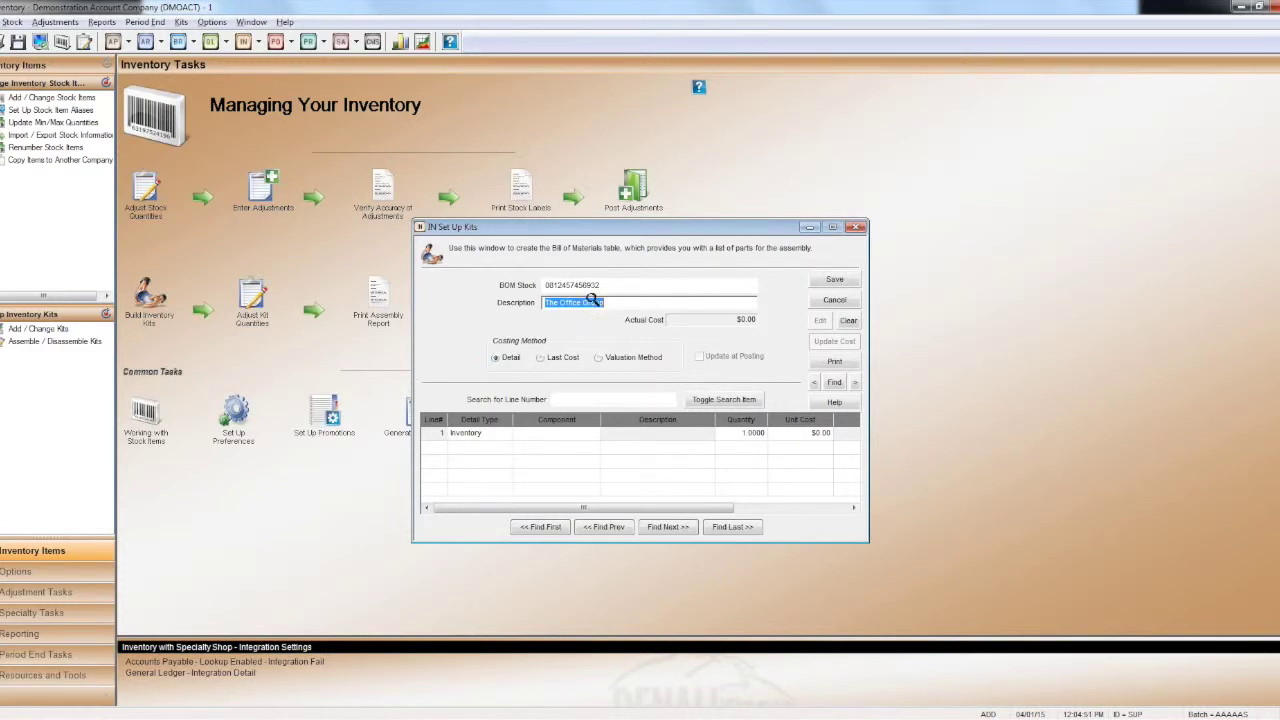
Choose Inventory as the detail type for line 1 of the kit.
{"action": "left_click", "coordinate": [580, 438]}
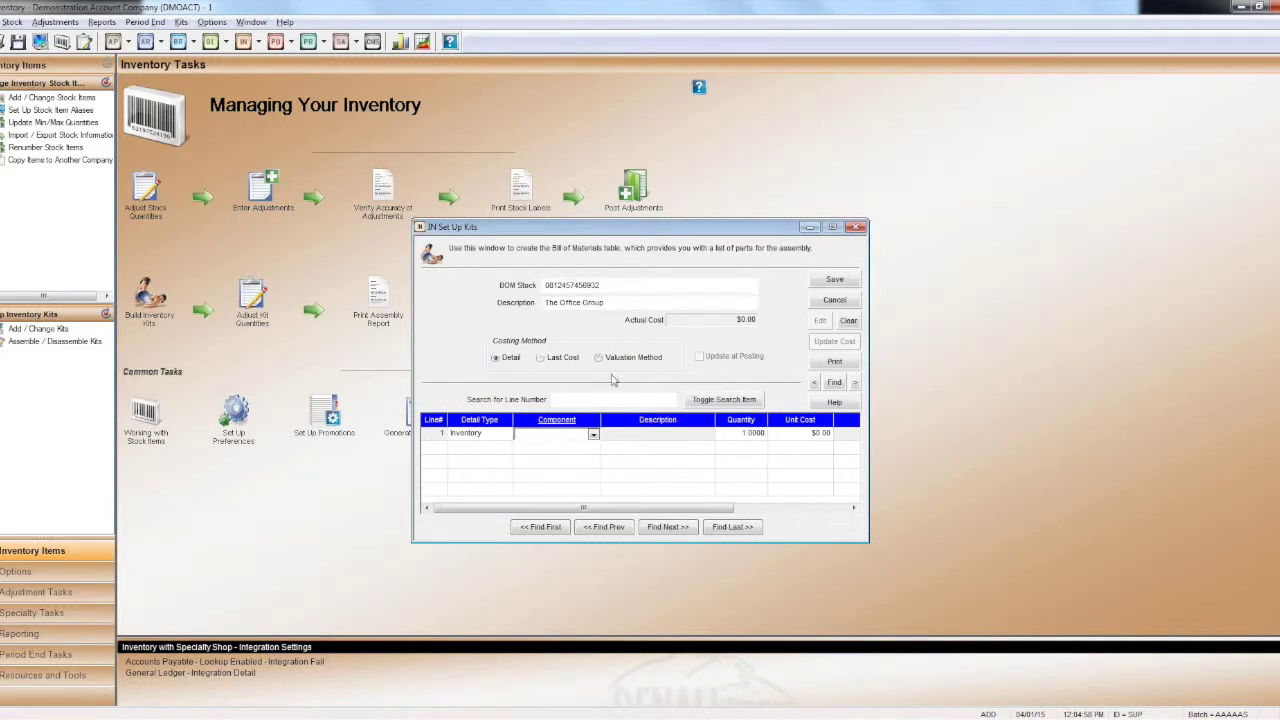
{"action": "left_click", "coordinate": [482, 434]}
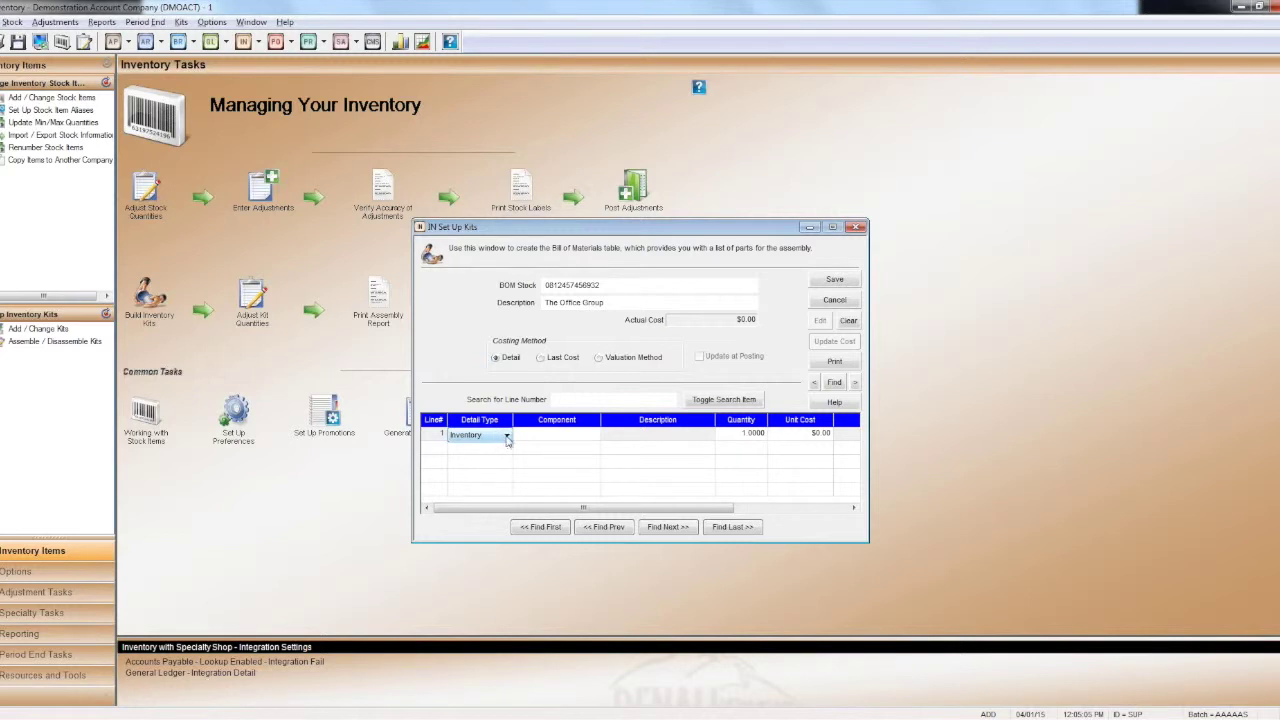
{"action": "left_click", "coordinate": [507, 439]}
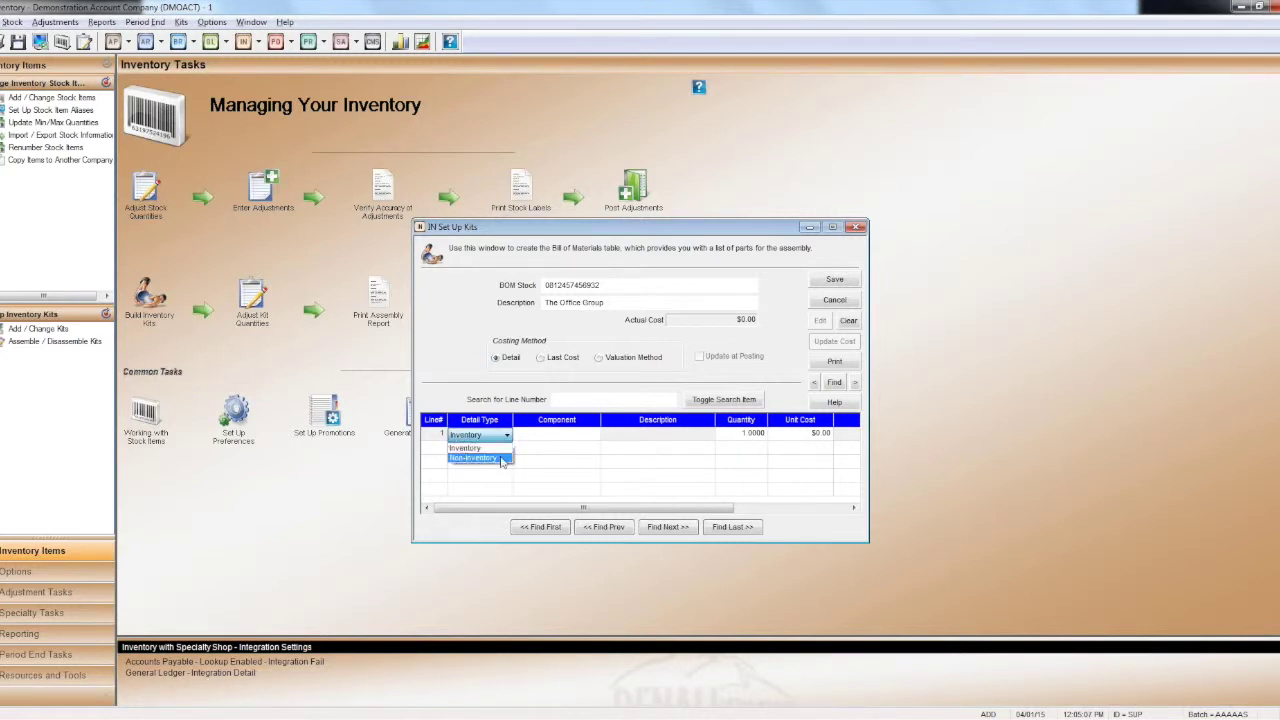
{"action": "left_click", "coordinate": [506, 450]}
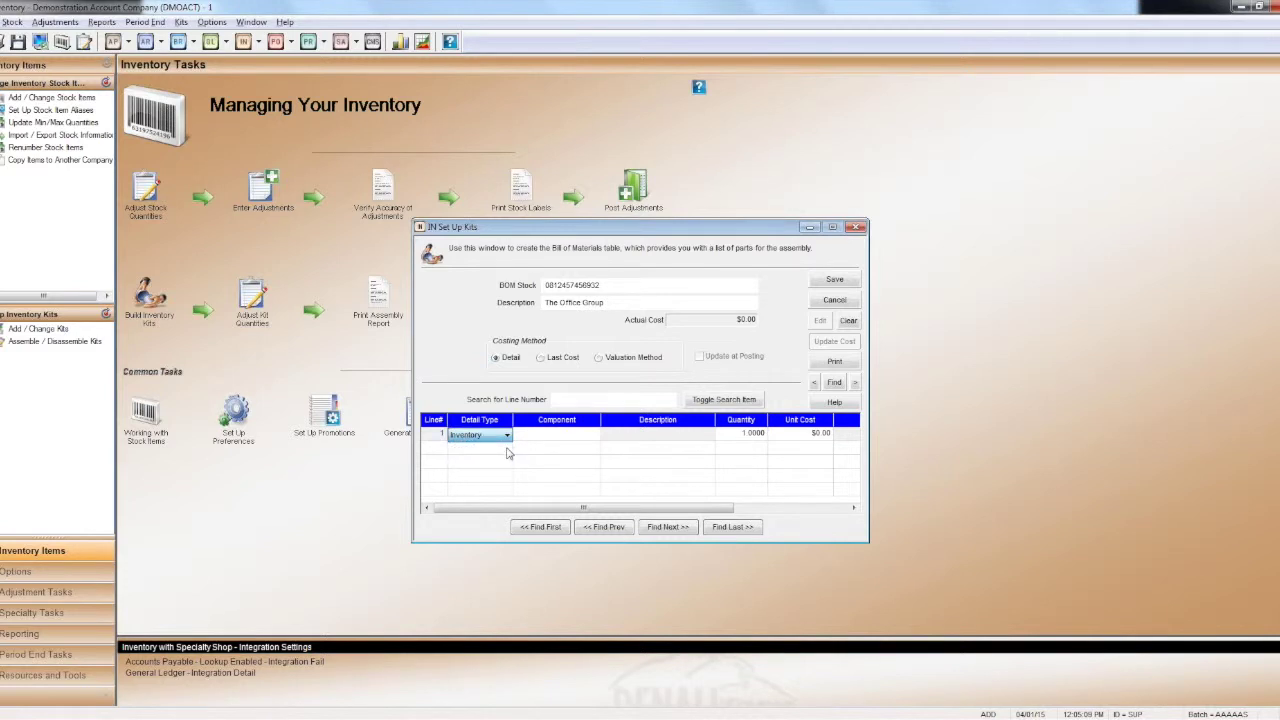
Add Chair #1 Swivel as the line 1 component with a quantity of 1.
{"action": "left_click", "coordinate": [536, 440]}
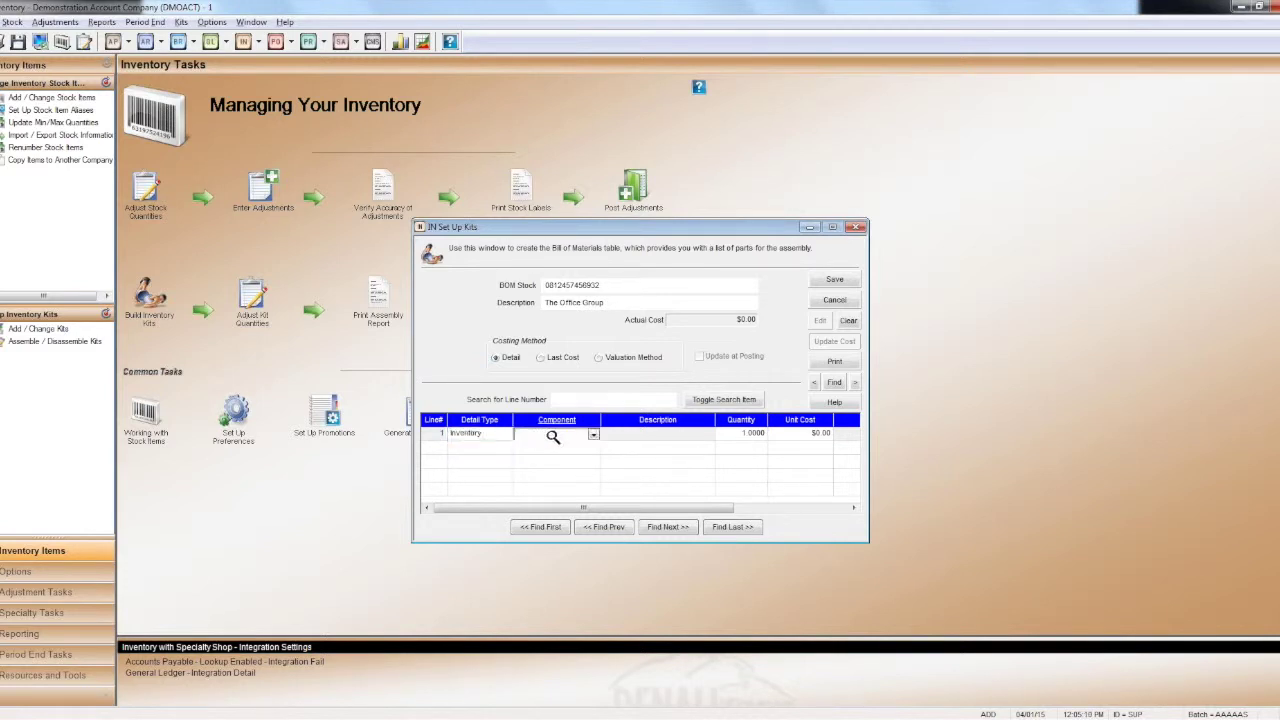
{"action": "left_click", "coordinate": [594, 437]}
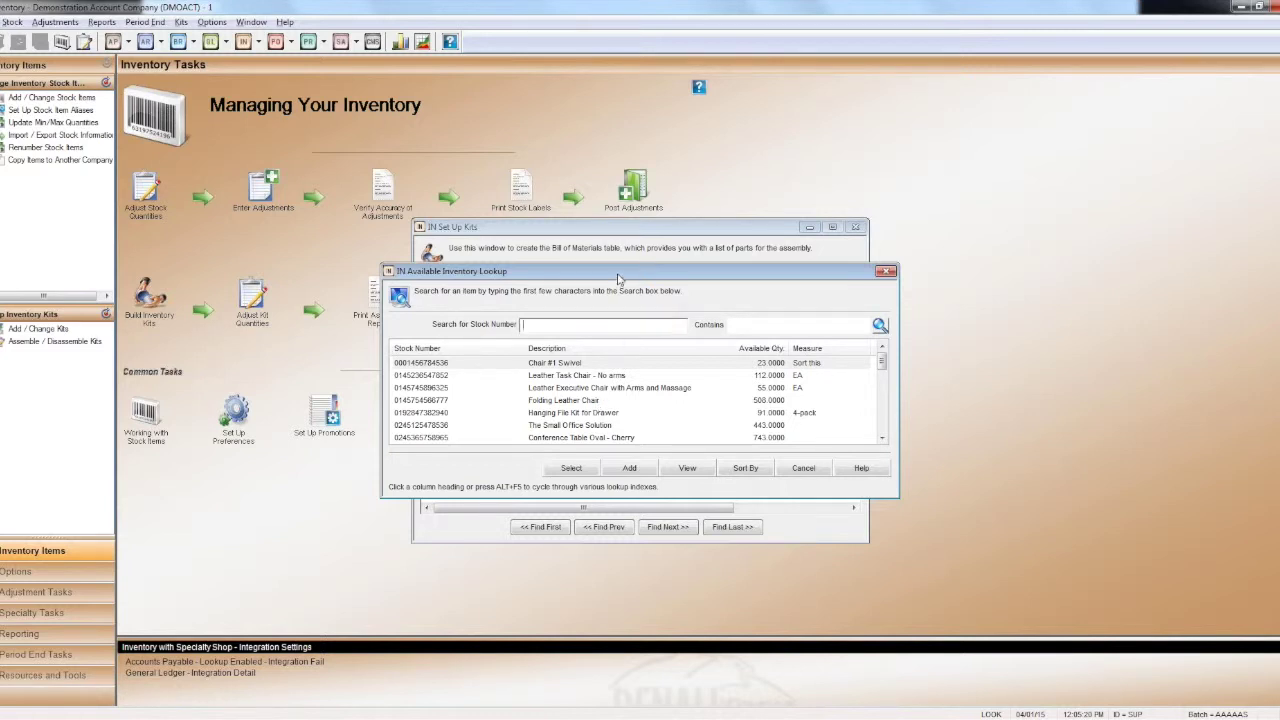
{"action": "left_click_drag", "start_coordinate": [618, 281], "coordinate": [616, 334]}
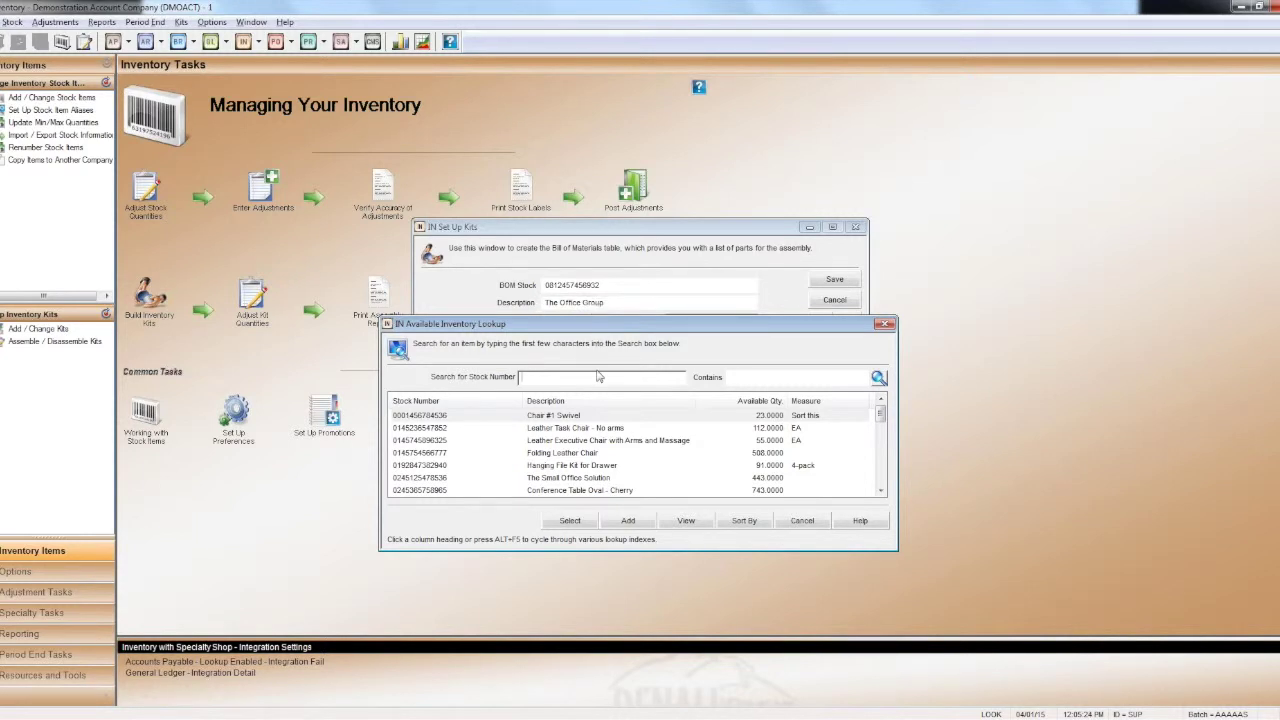
{"action": "left_click", "coordinate": [574, 418]}
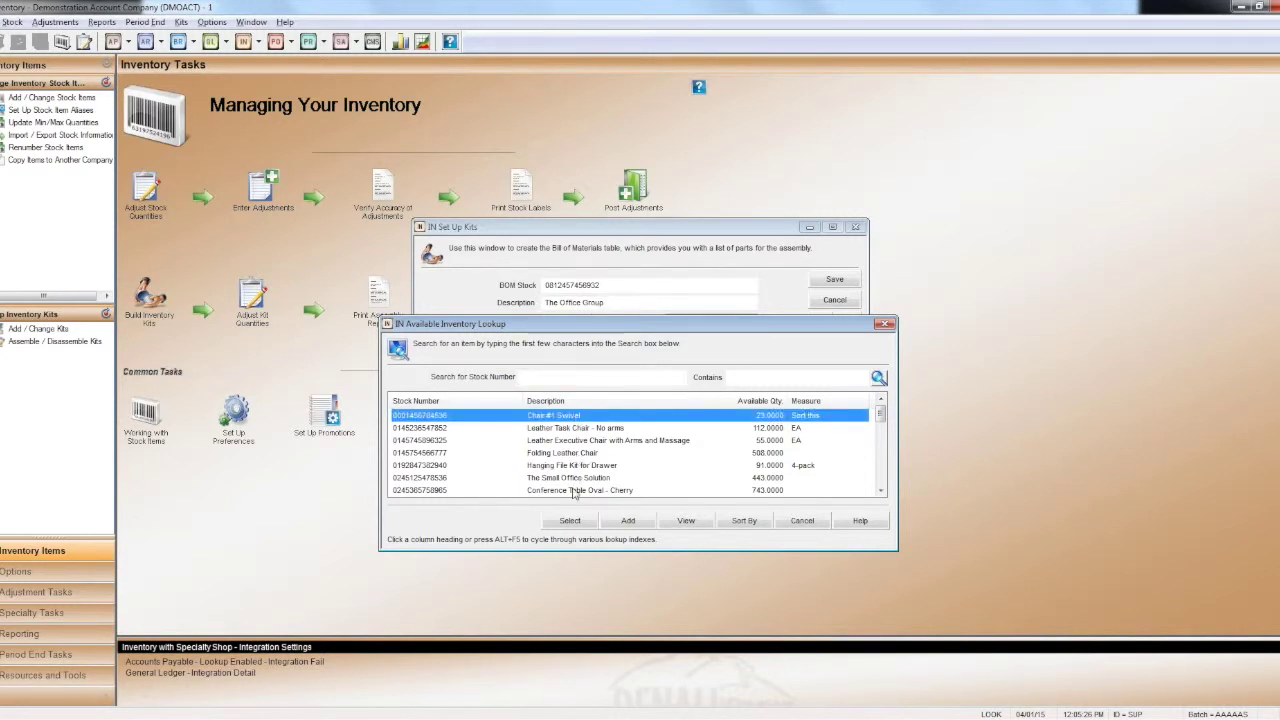
{"action": "left_click", "coordinate": [569, 520]}
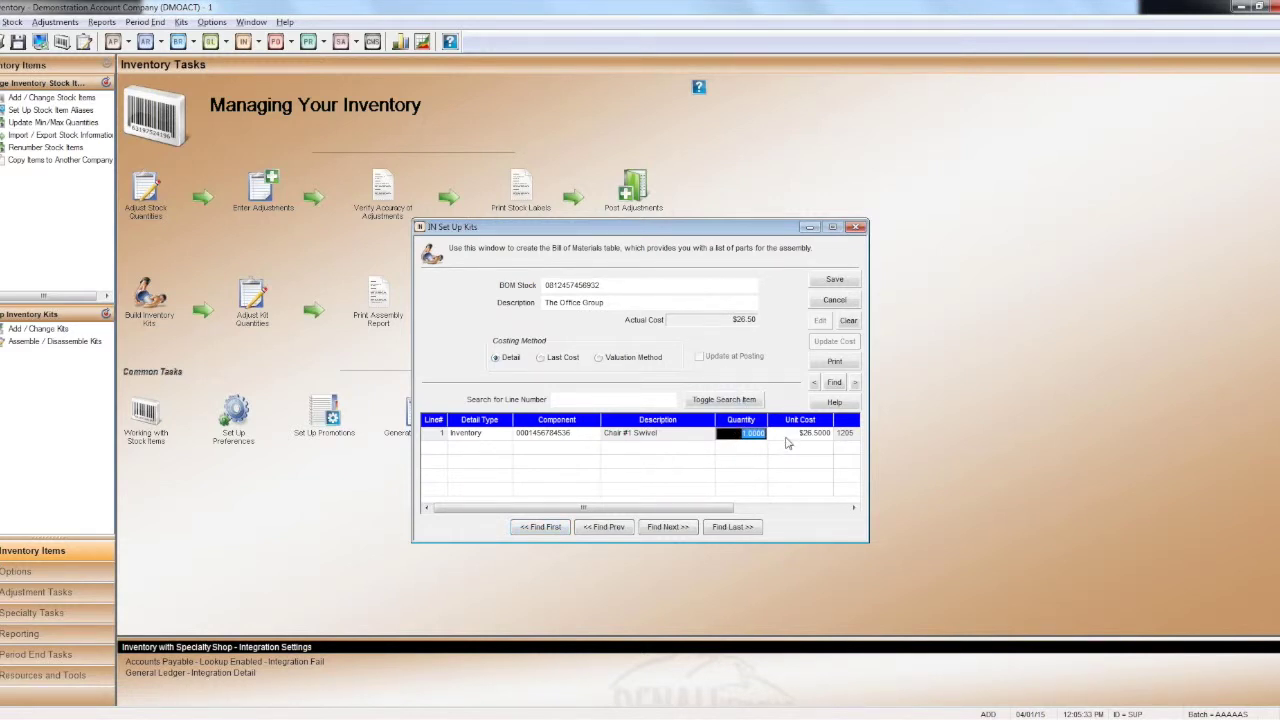
{"action": "key", "text": "Tab"}
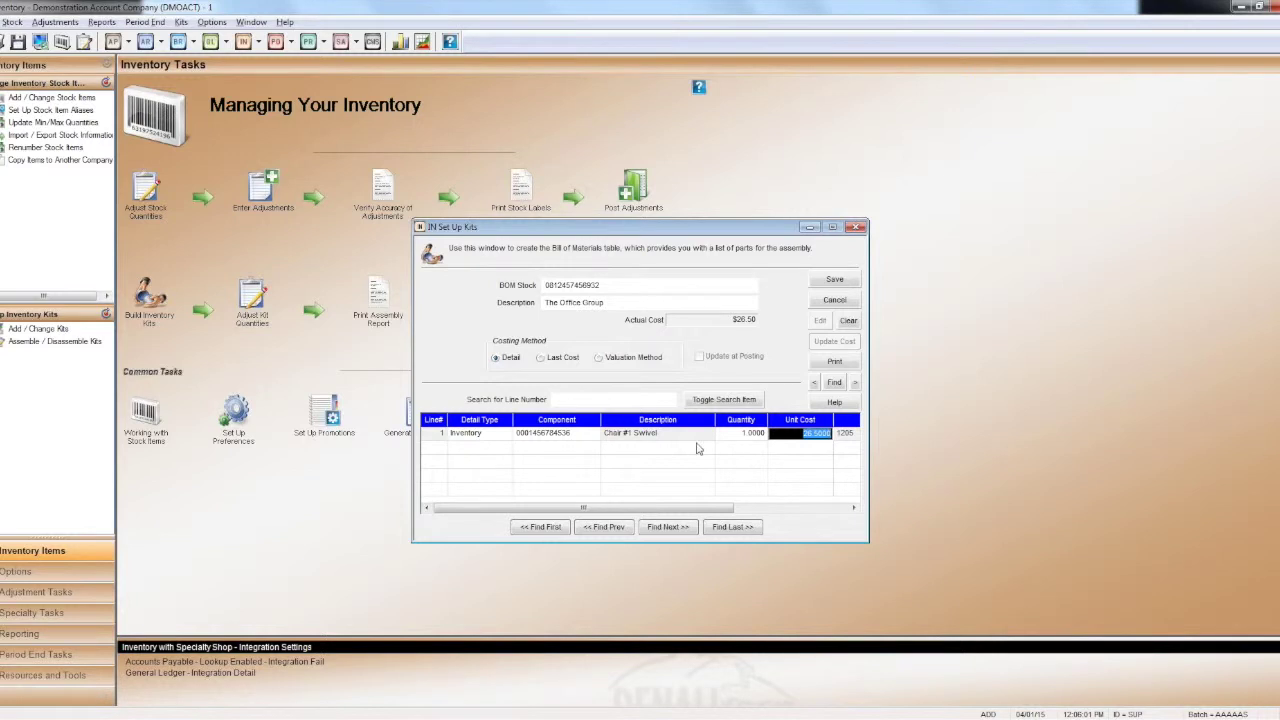
Set the kit's costing method to Last Cost and update the component cost.
{"action": "left_click", "coordinate": [541, 358]}
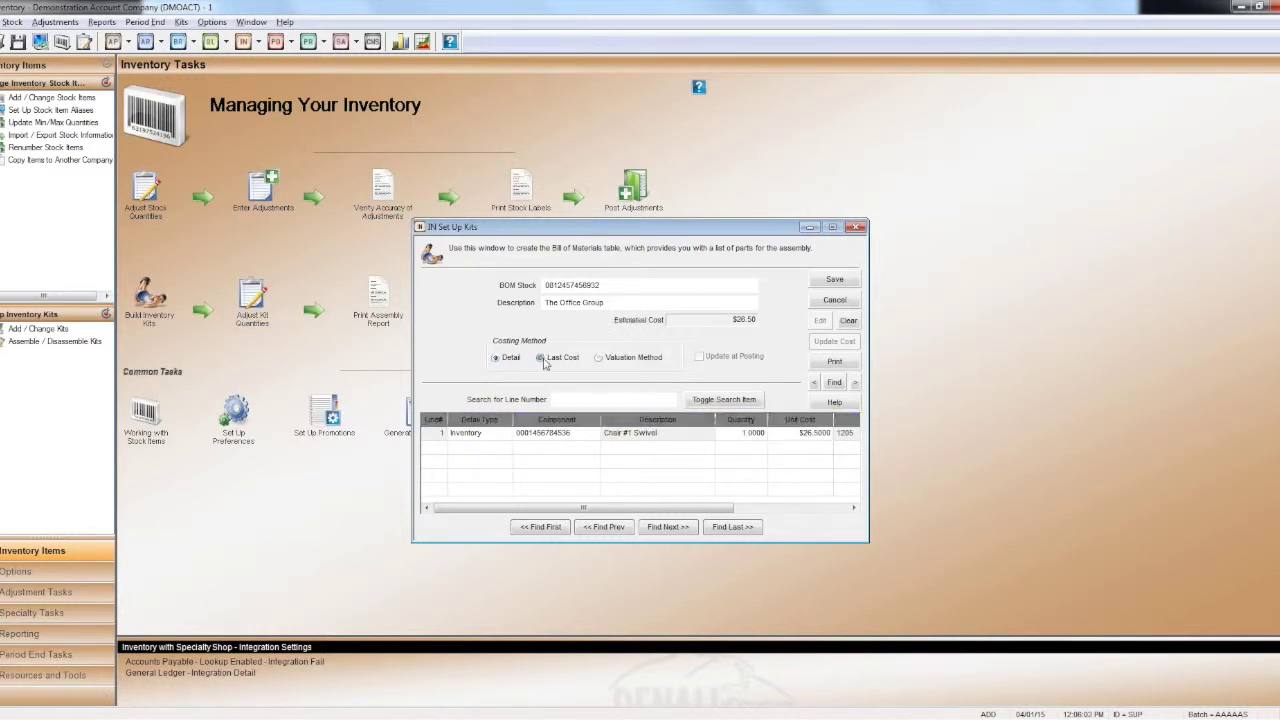
{"action": "left_click", "coordinate": [795, 436]}
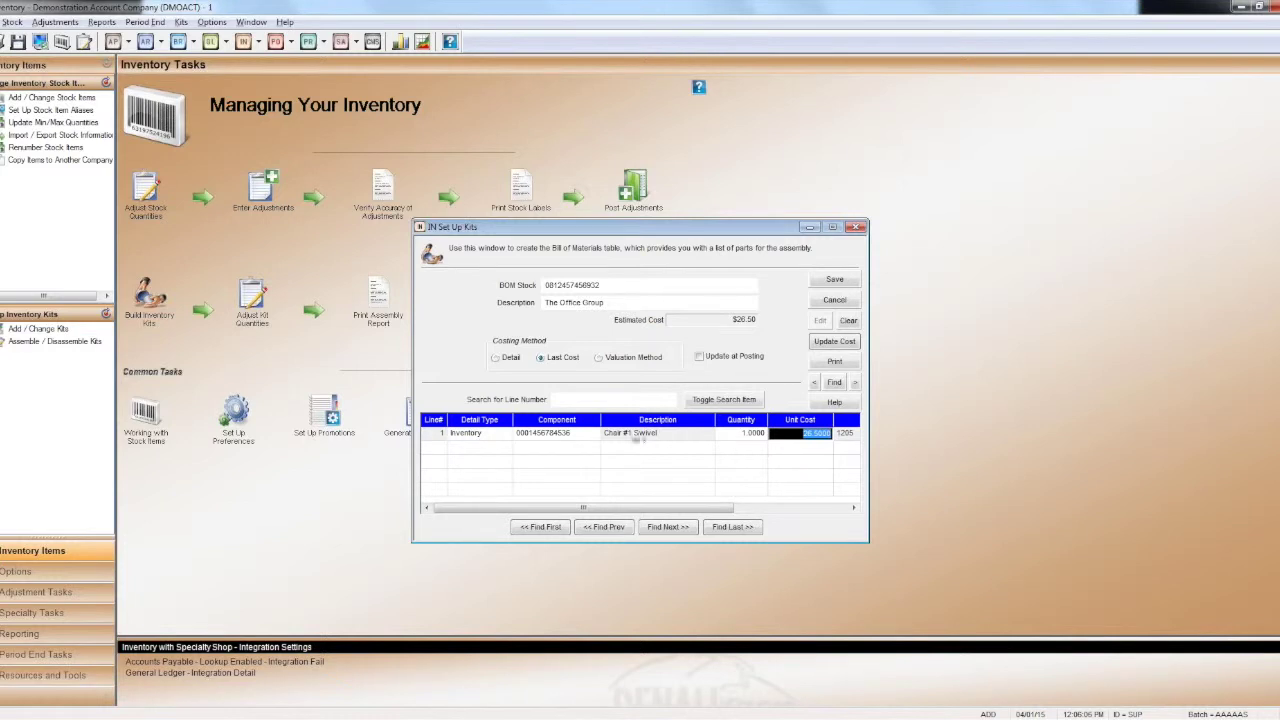
{"action": "left_click", "coordinate": [582, 436]}
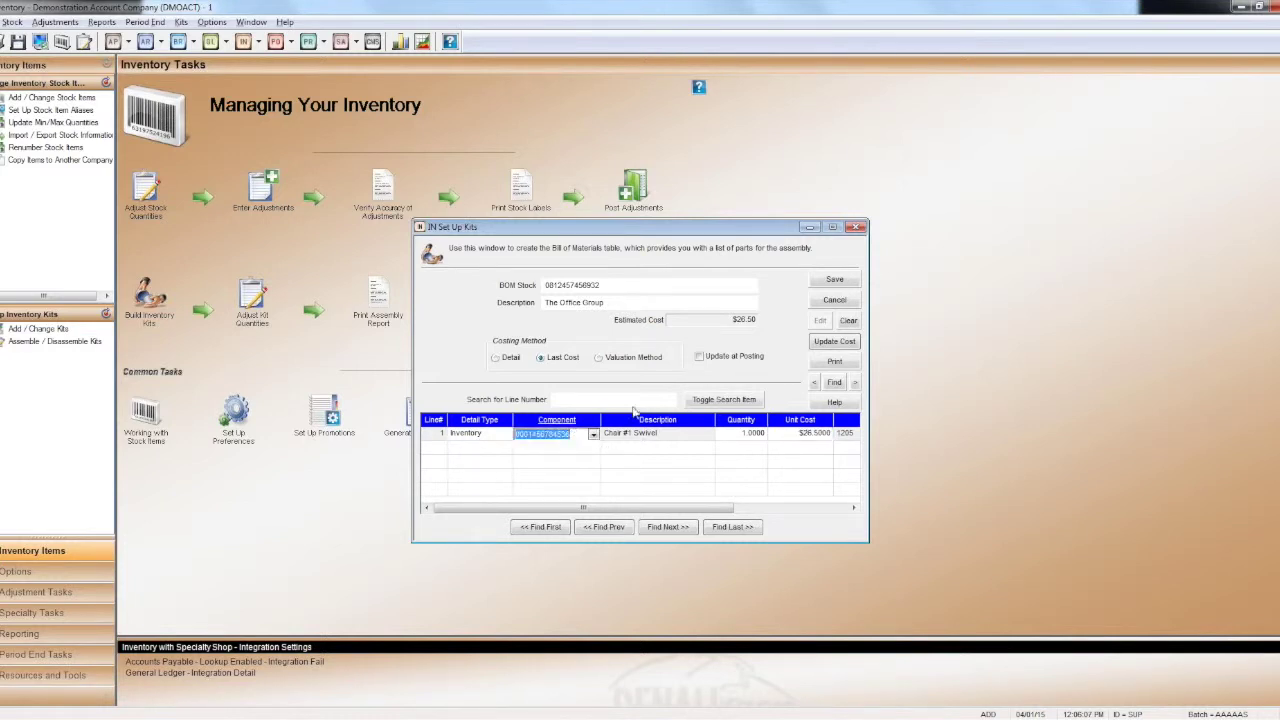
{"action": "left_click", "coordinate": [819, 344]}
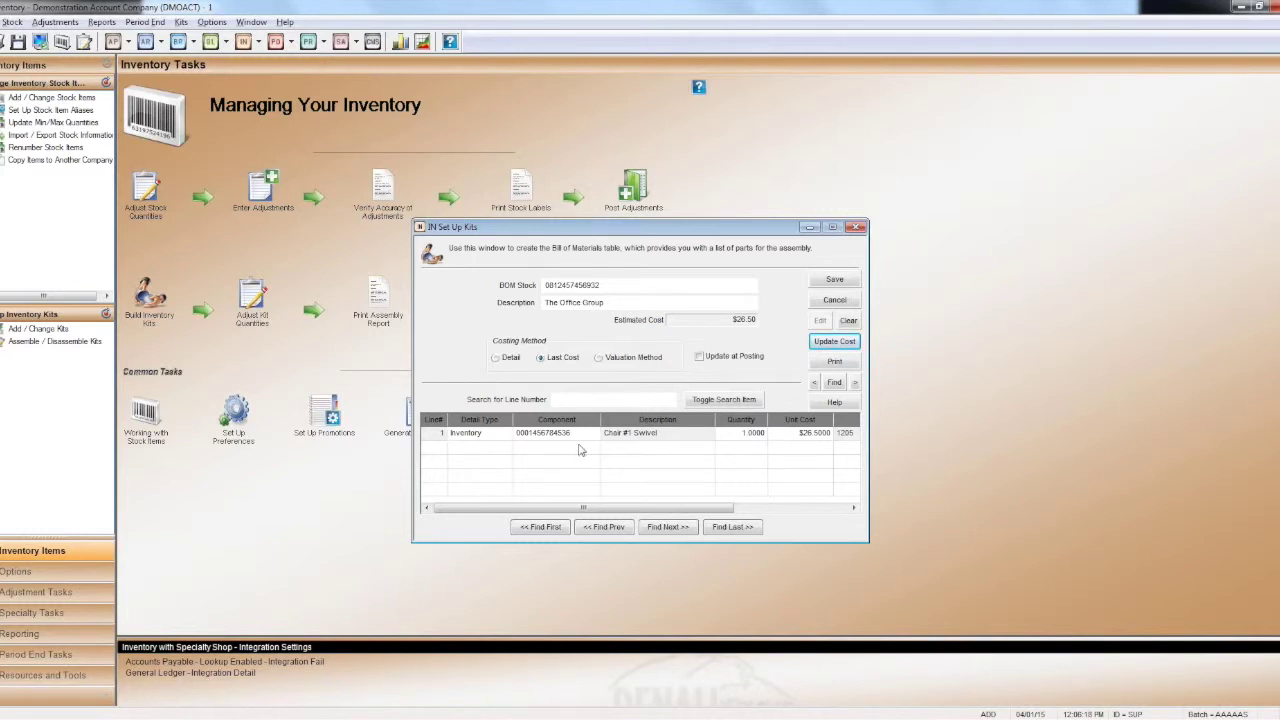
Set the kit's costing to Valuation Method with Update at Posting enabled, and update the component cost.
{"action": "left_click", "coordinate": [600, 359]}
{"action": "left_click", "coordinate": [835, 343]}
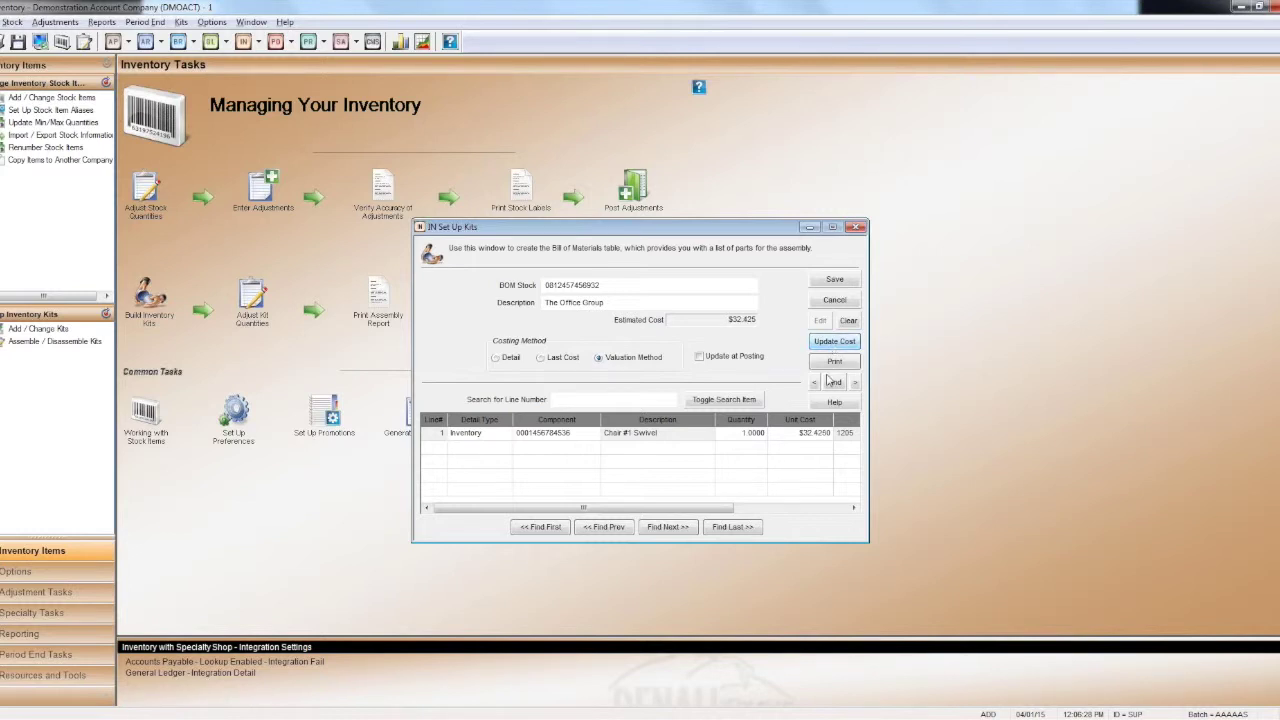
{"action": "left_click", "coordinate": [804, 436]}
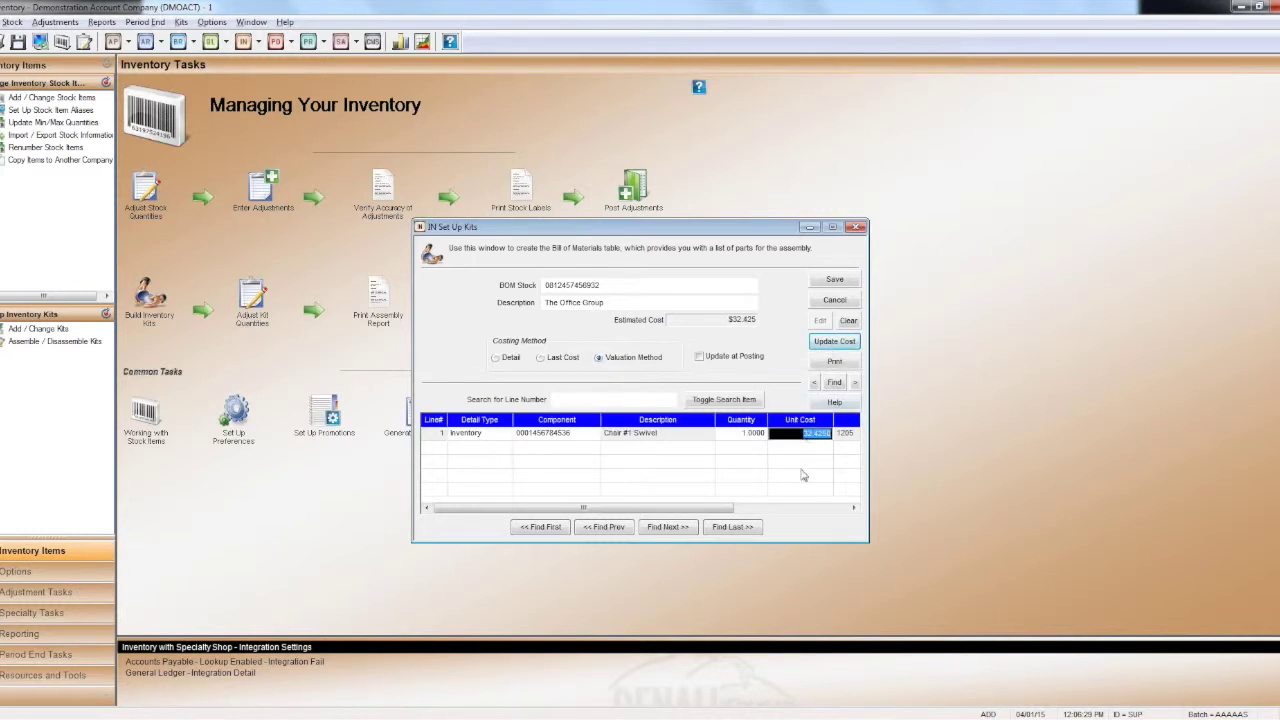
{"action": "left_click", "coordinate": [568, 434]}
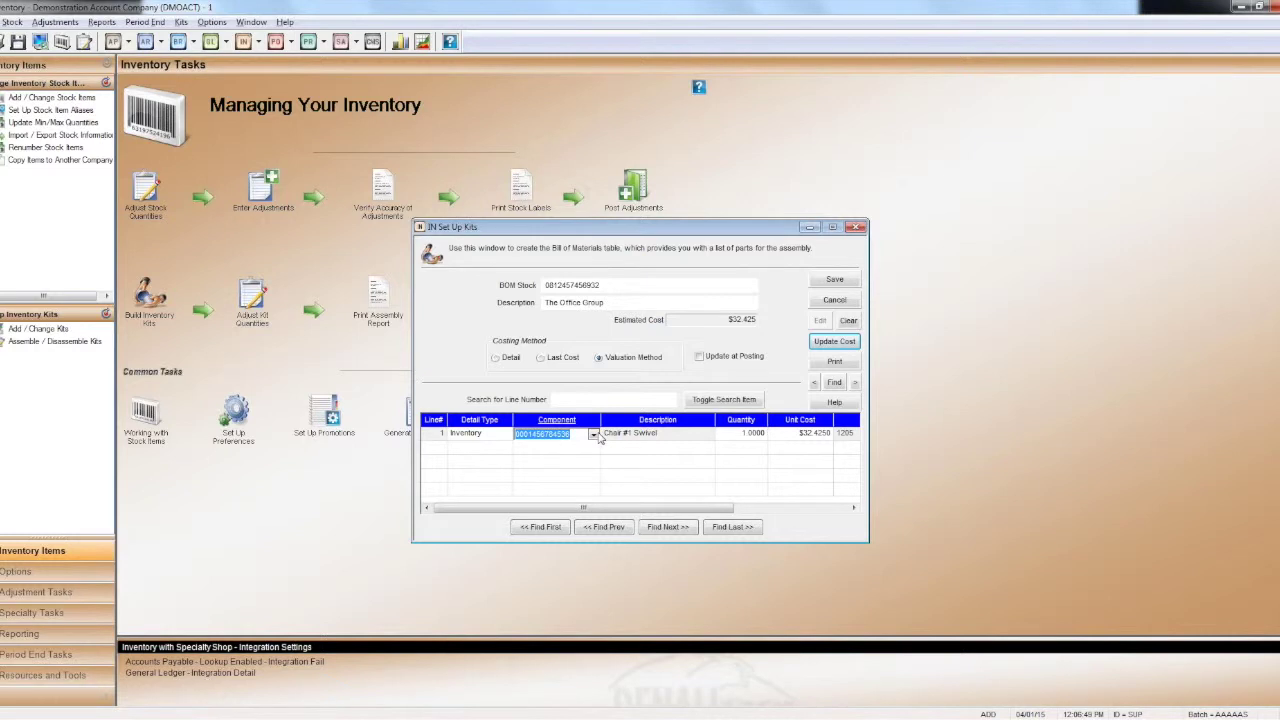
{"action": "left_click", "coordinate": [795, 436]}
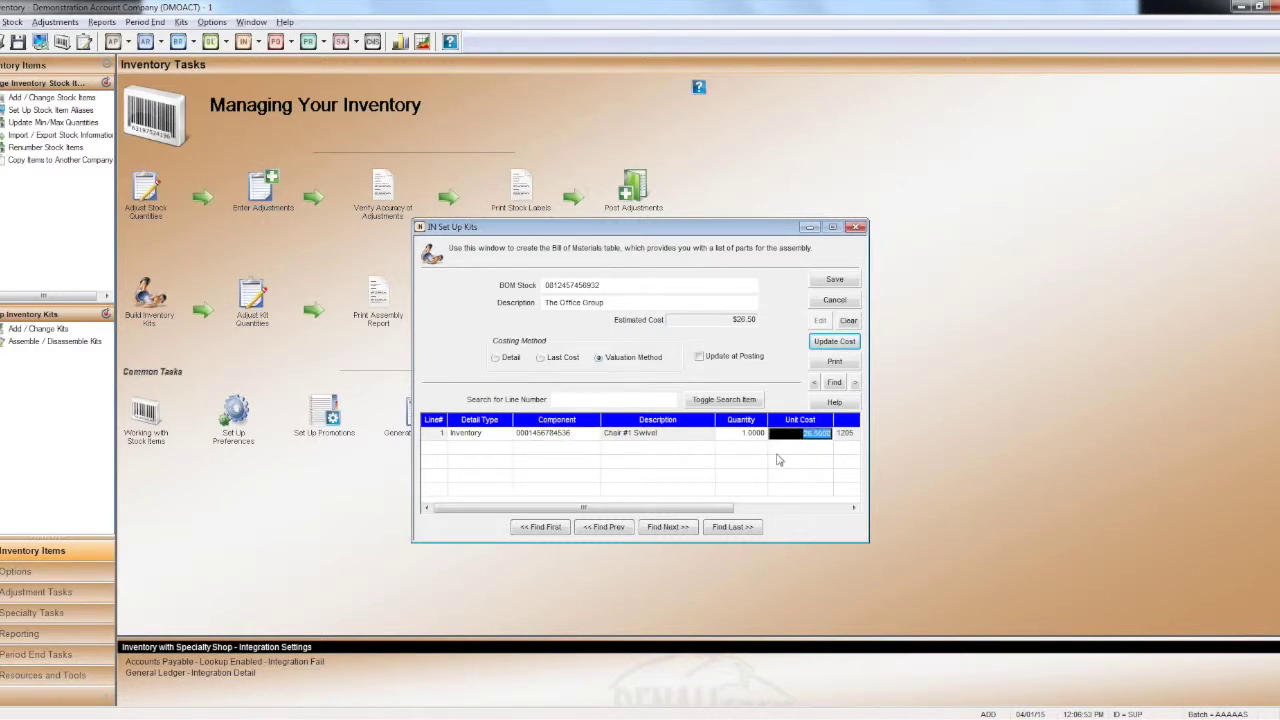
{"action": "left_click", "coordinate": [834, 342]}
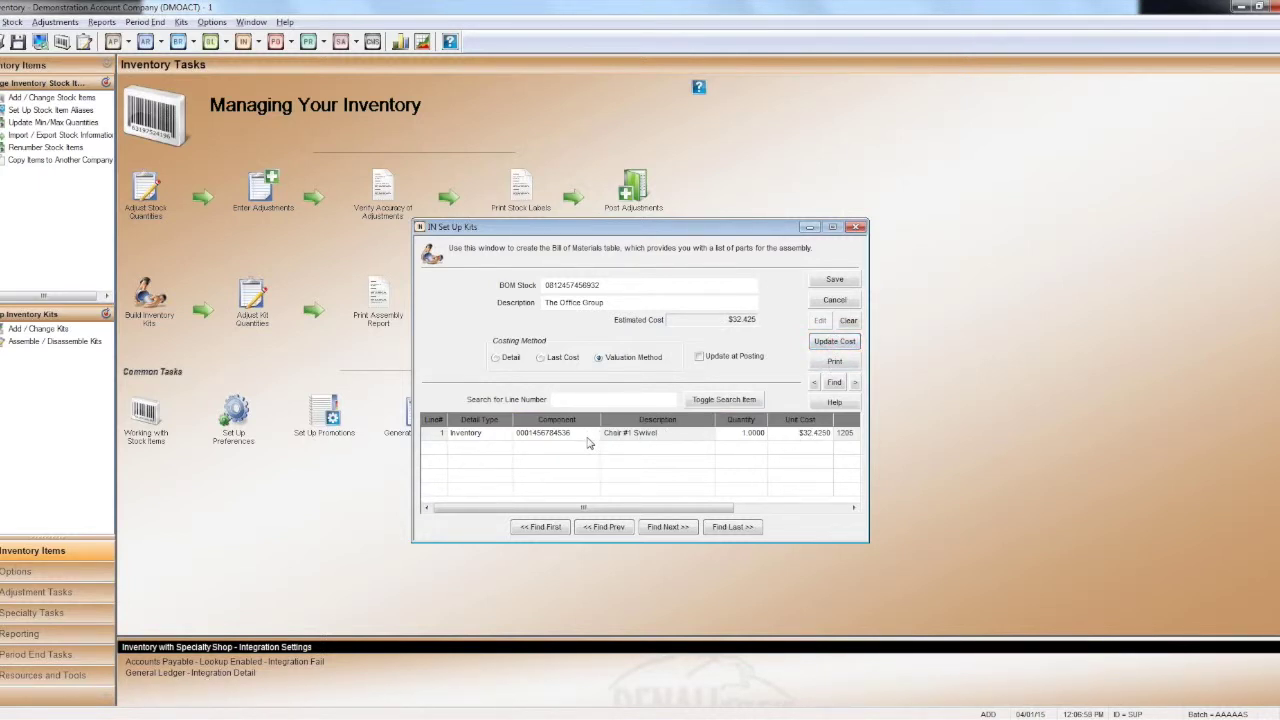
{"action": "left_click", "coordinate": [699, 357]}
{"action": "left_click", "coordinate": [826, 343]}
{"action": "left_click", "coordinate": [484, 449]}
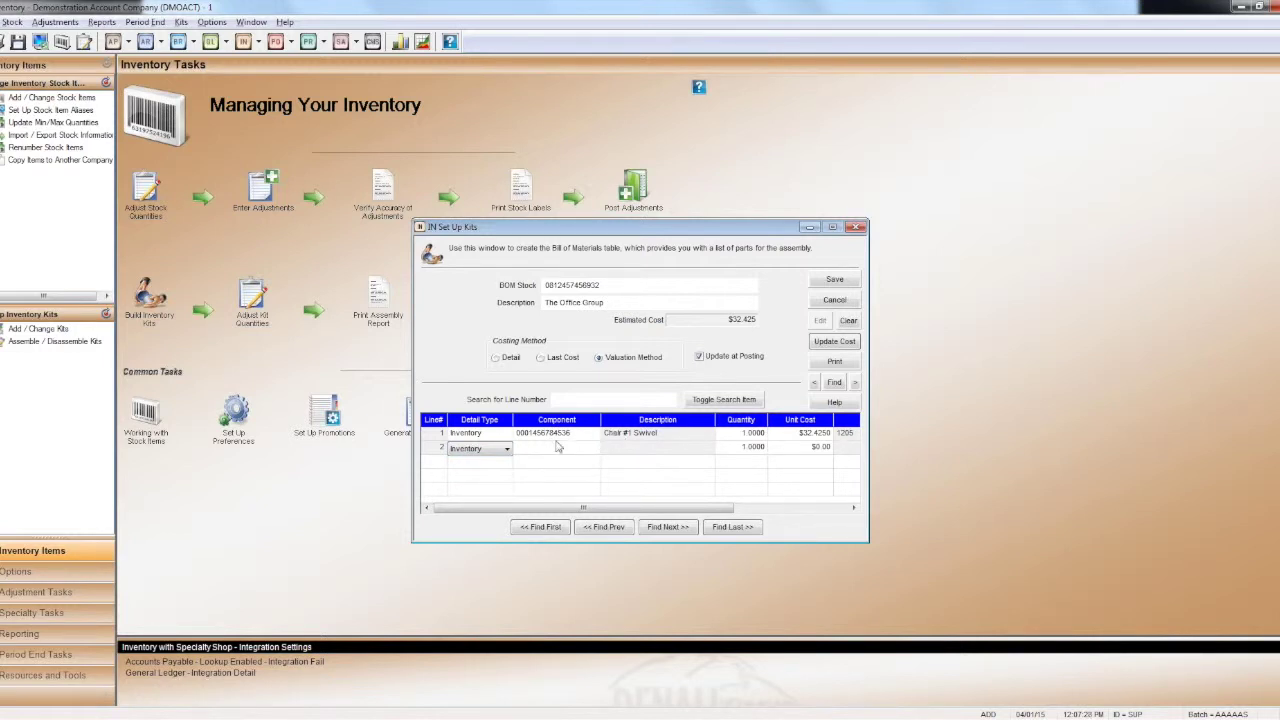
{"action": "left_click", "coordinate": [505, 452]}
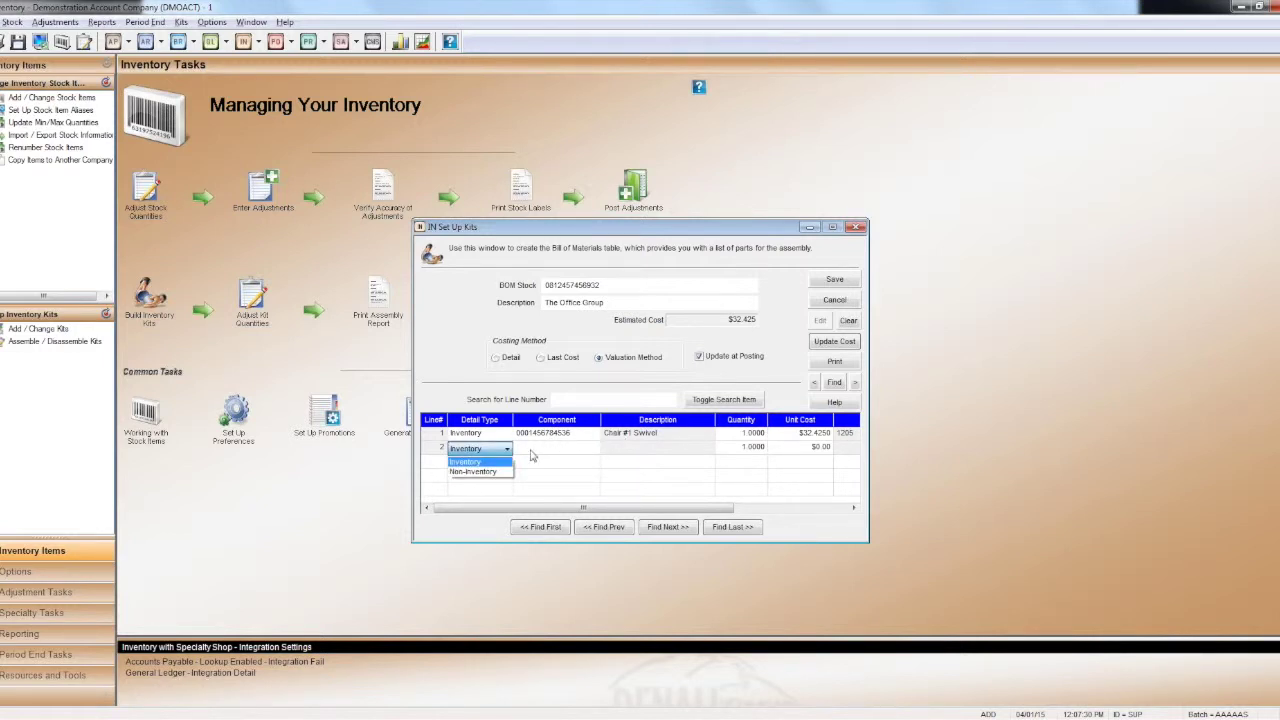
{"action": "left_click", "coordinate": [506, 468]}
{"action": "left_click", "coordinate": [590, 451]}
{"action": "left_click", "coordinate": [593, 451]}
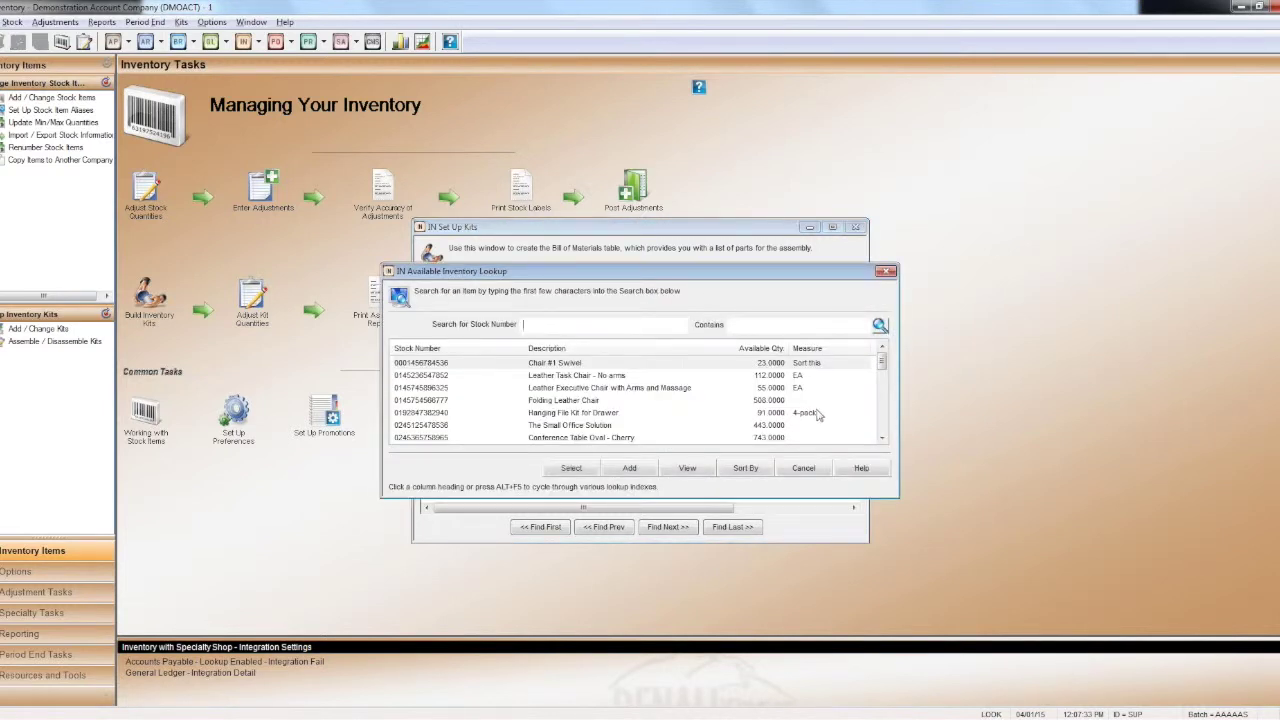
{"action": "left_click", "coordinate": [590, 413]}
{"action": "left_click", "coordinate": [571, 467]}
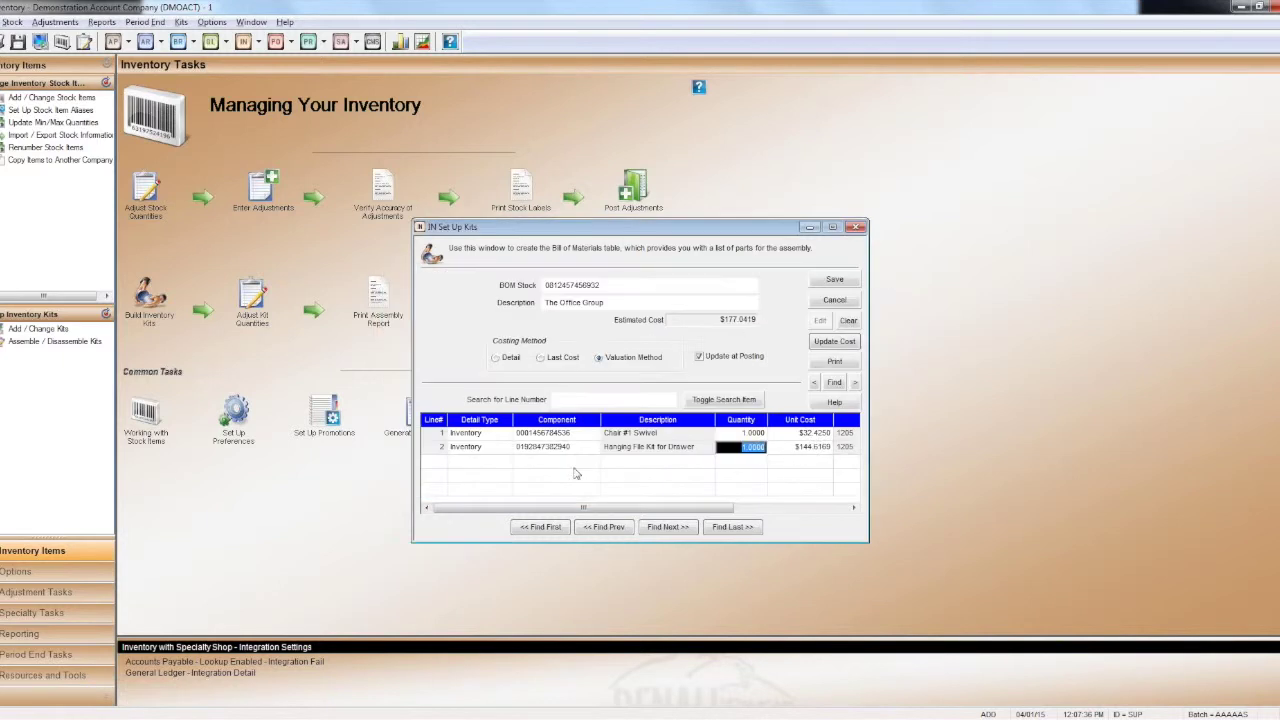
Set the line 2 Hanging File Kit for Drawer quantity to 2 and update the kit's component cost.
{"action": "type", "text": "2"}
{"action": "key", "text": "Tab"}
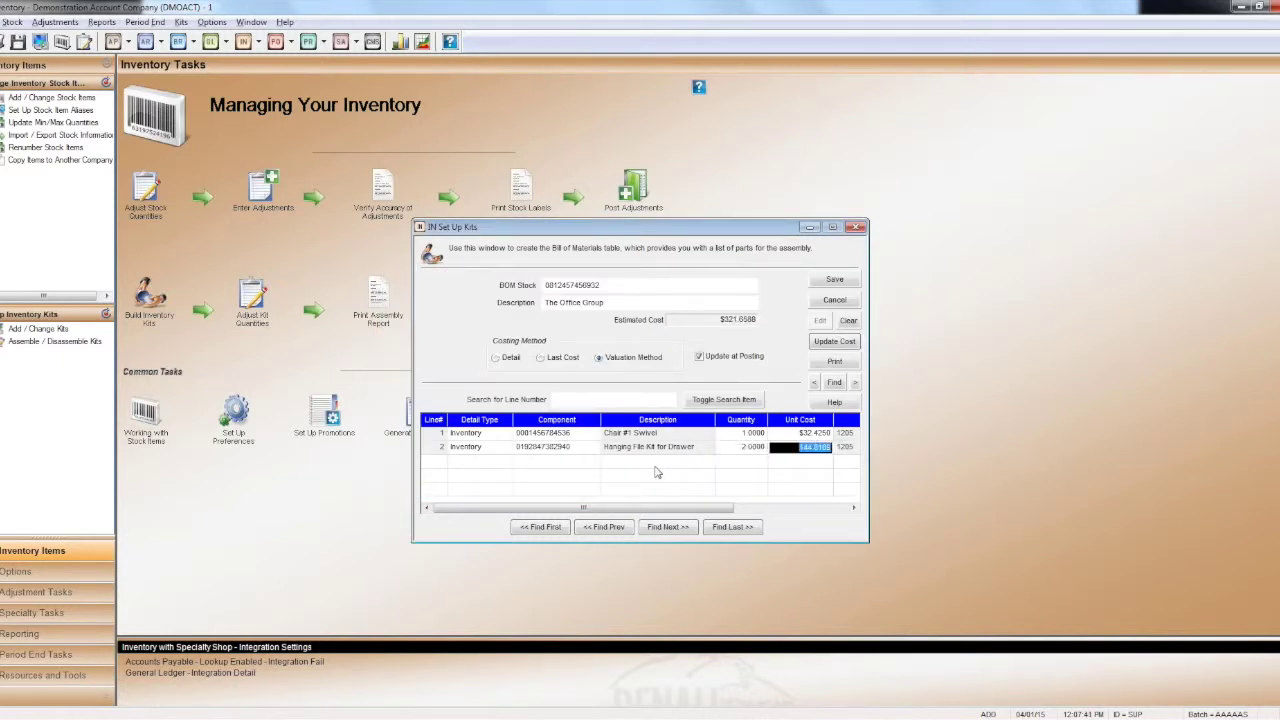
{"action": "left_click", "coordinate": [843, 346]}
{"action": "left_click", "coordinate": [826, 452]}
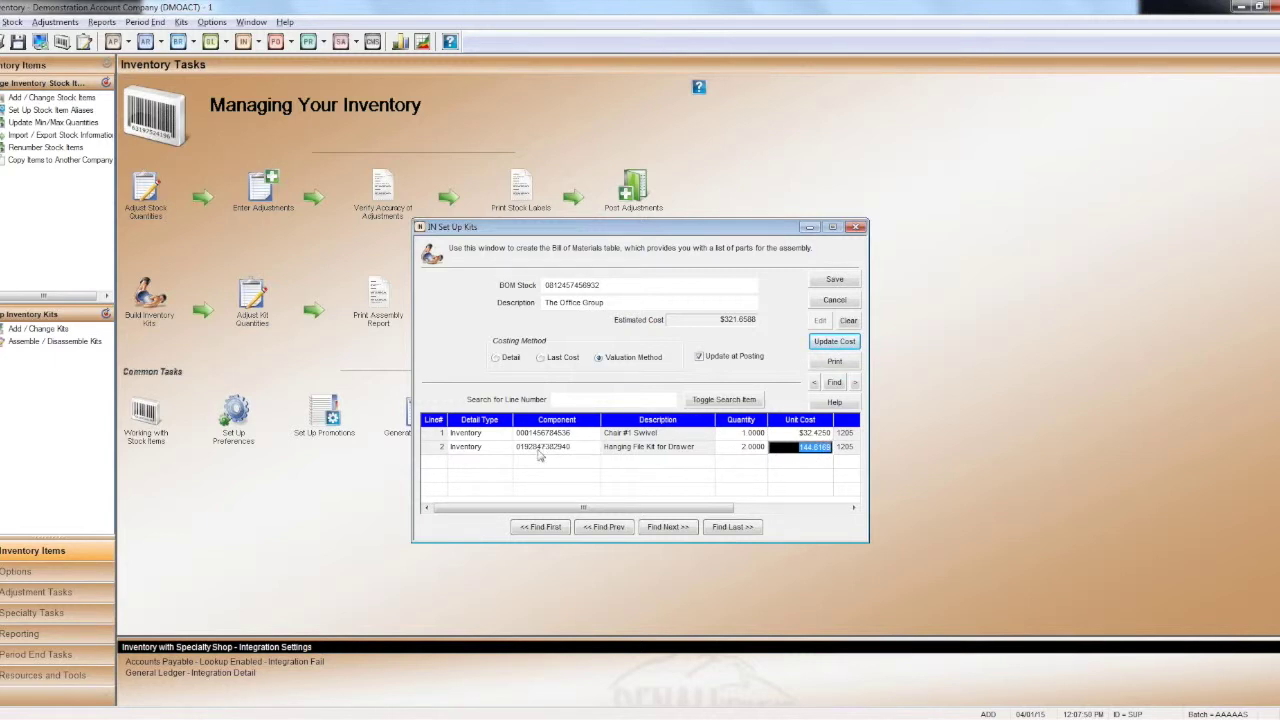
{"action": "left_click", "coordinate": [490, 470]}
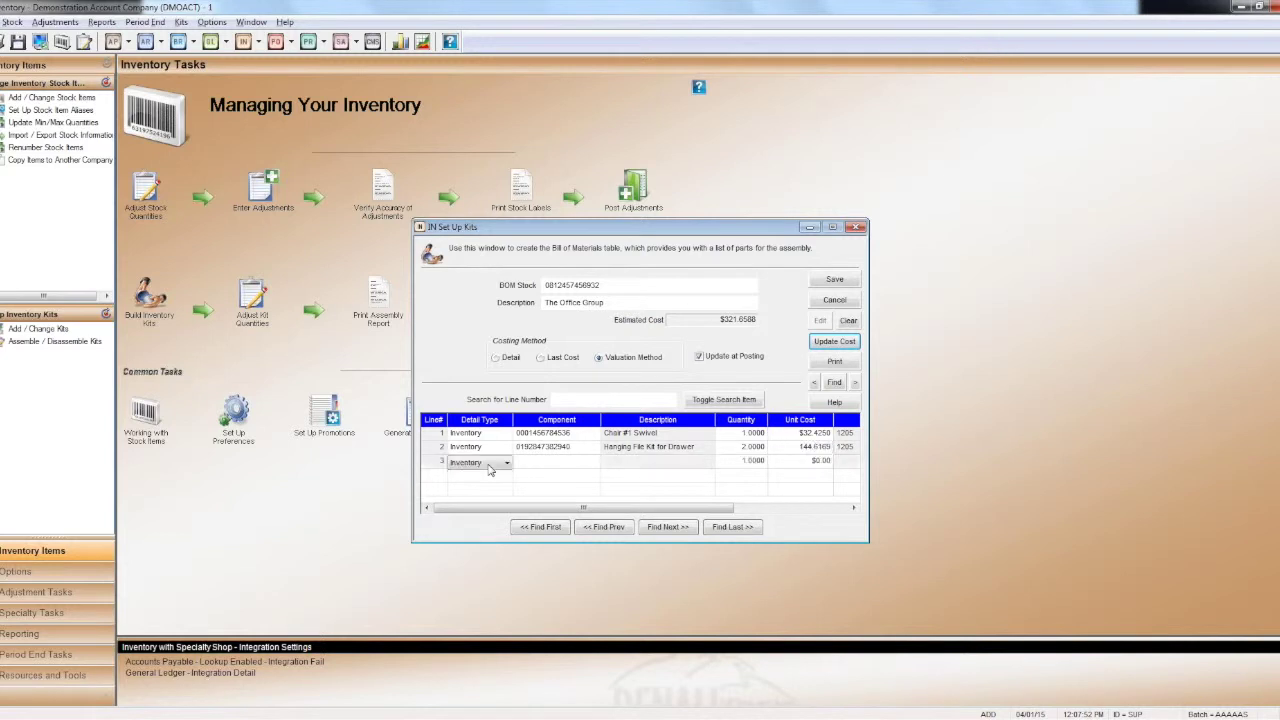
{"action": "double_click", "coordinate": [603, 467]}
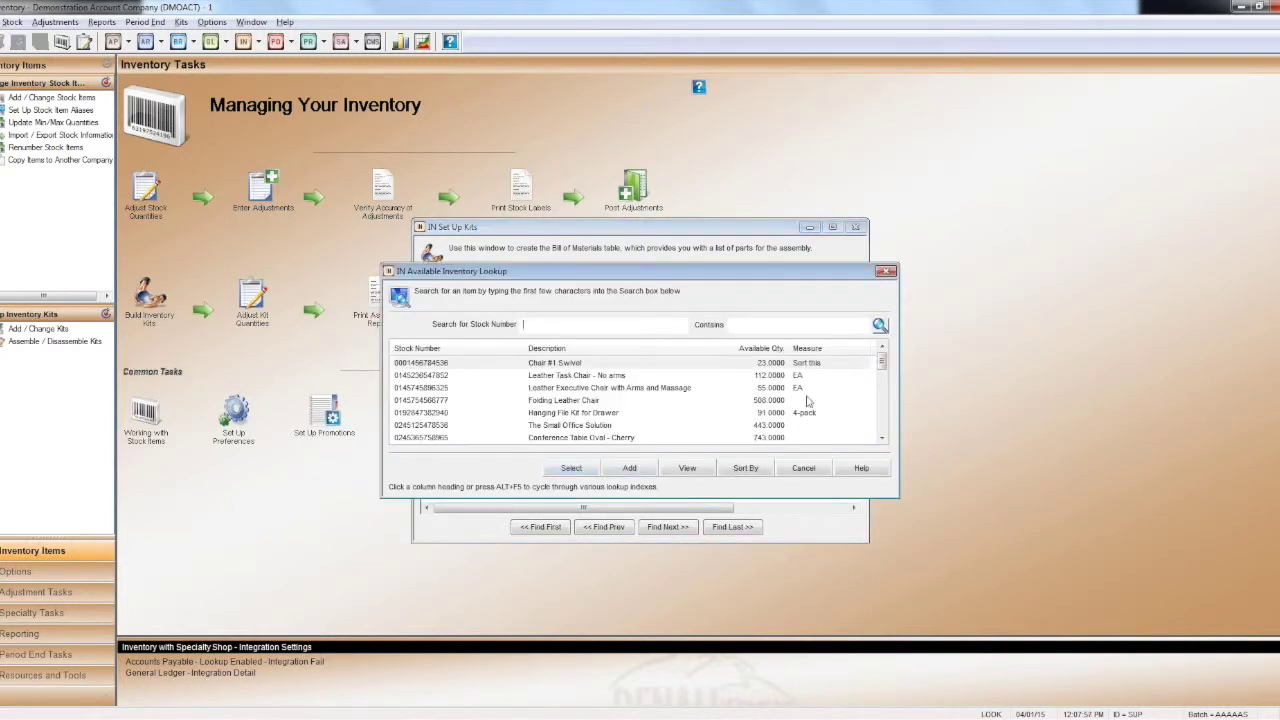
{"action": "left_click", "coordinate": [884, 428]}
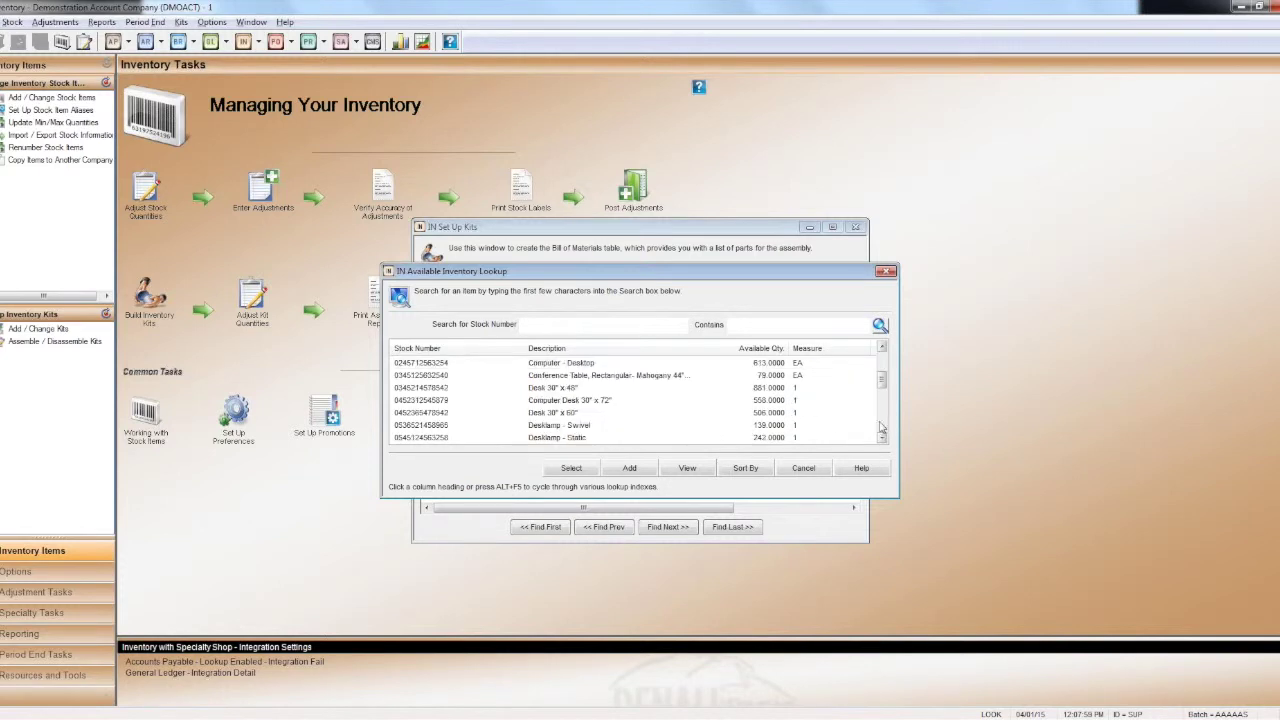
{"action": "left_click", "coordinate": [607, 403]}
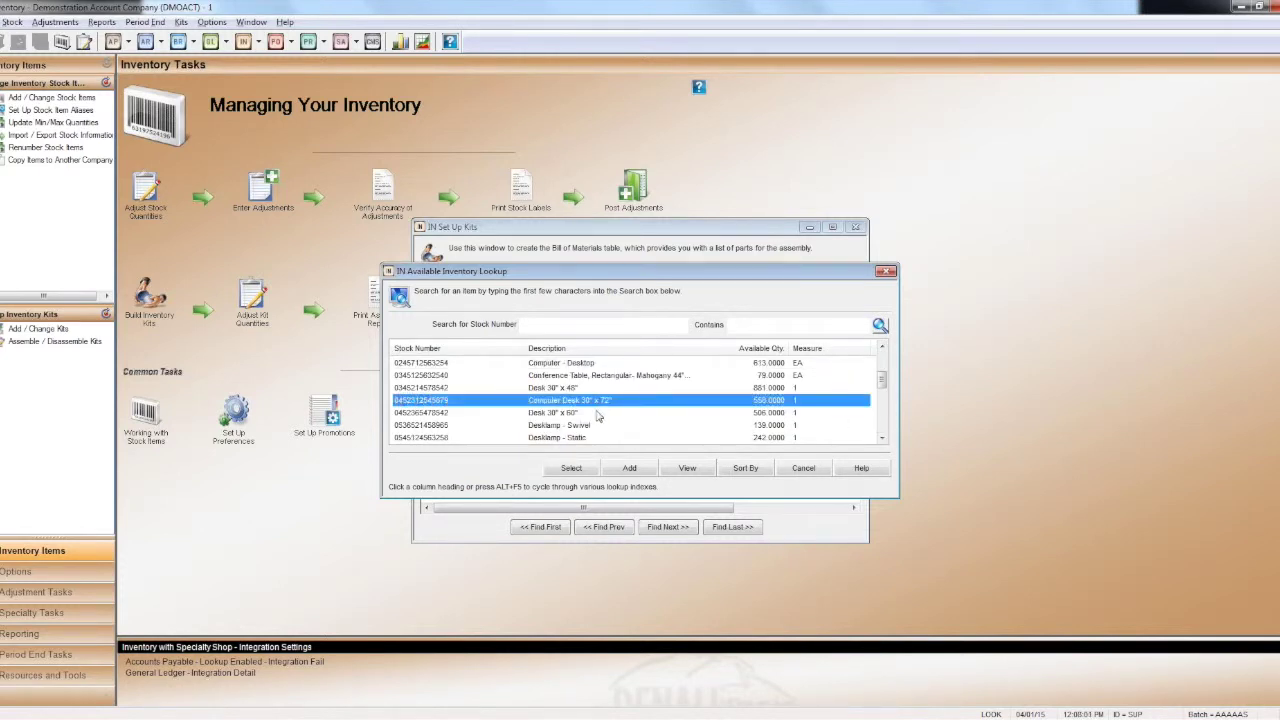
{"action": "left_click", "coordinate": [572, 468]}
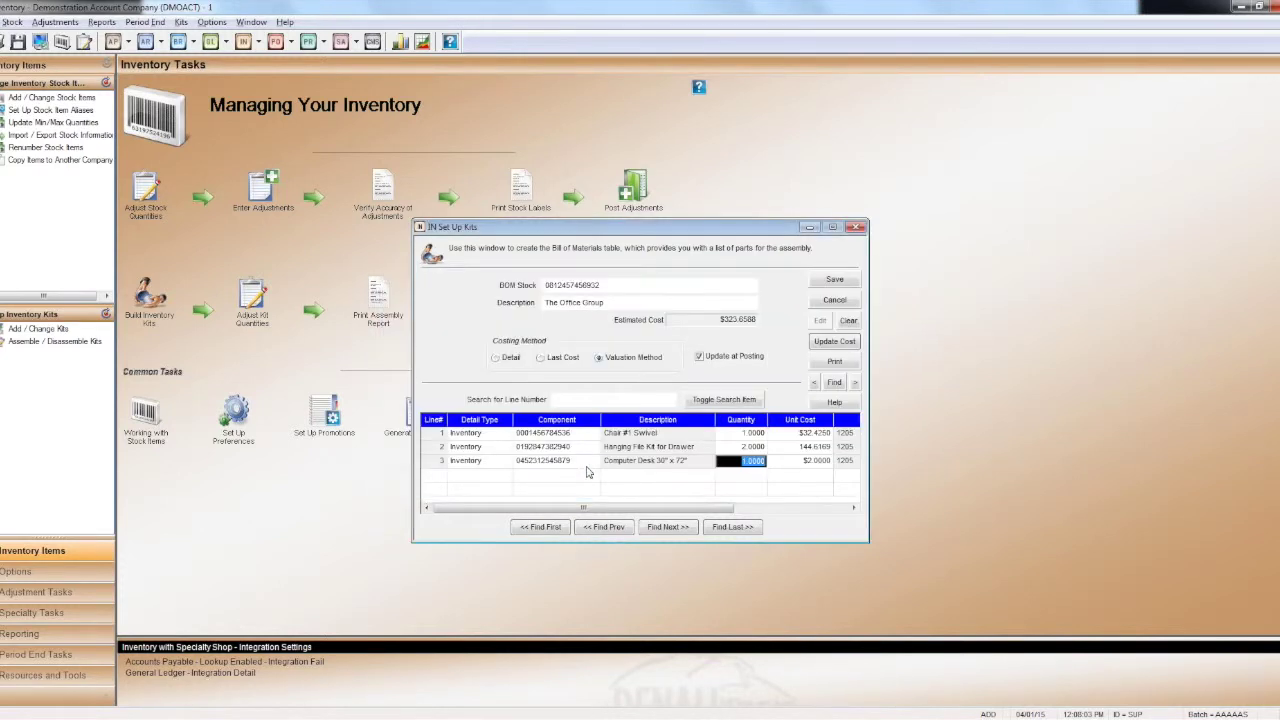
Add Desklamp - Swivel as the line 4 Inventory component with a quantity of 2.
{"action": "left_click", "coordinate": [566, 474]}
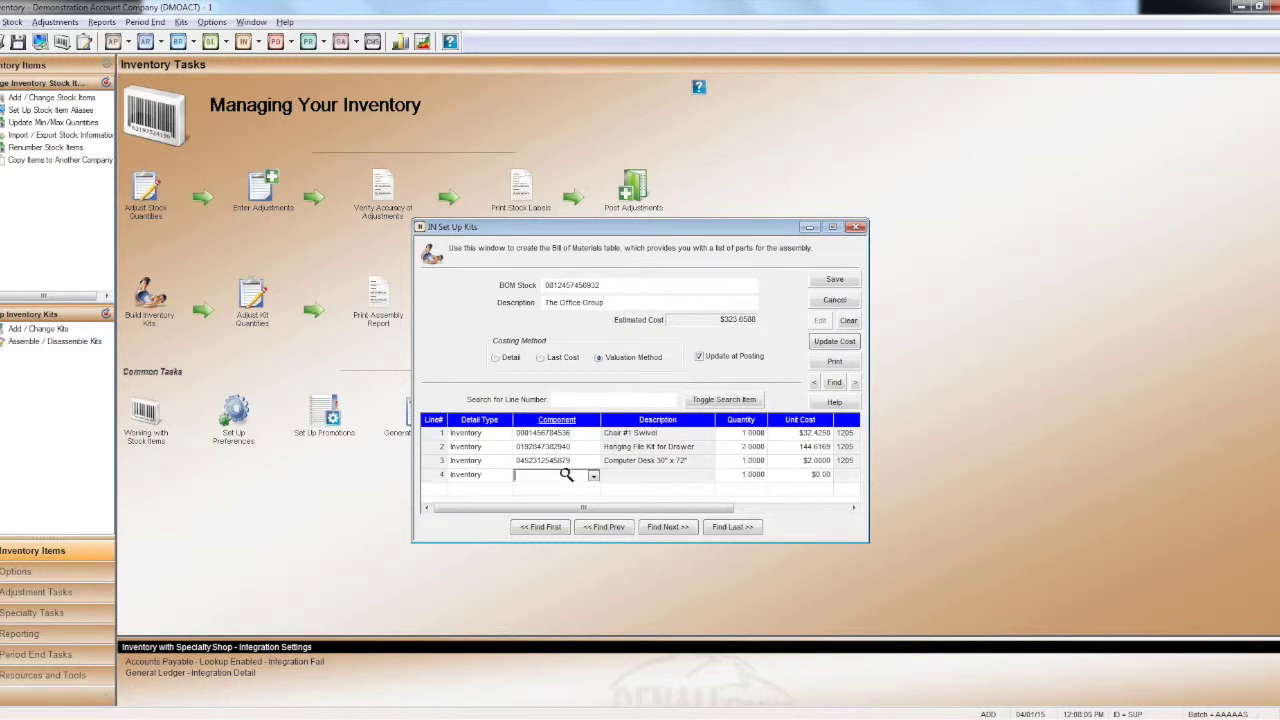
{"action": "left_click", "coordinate": [594, 476]}
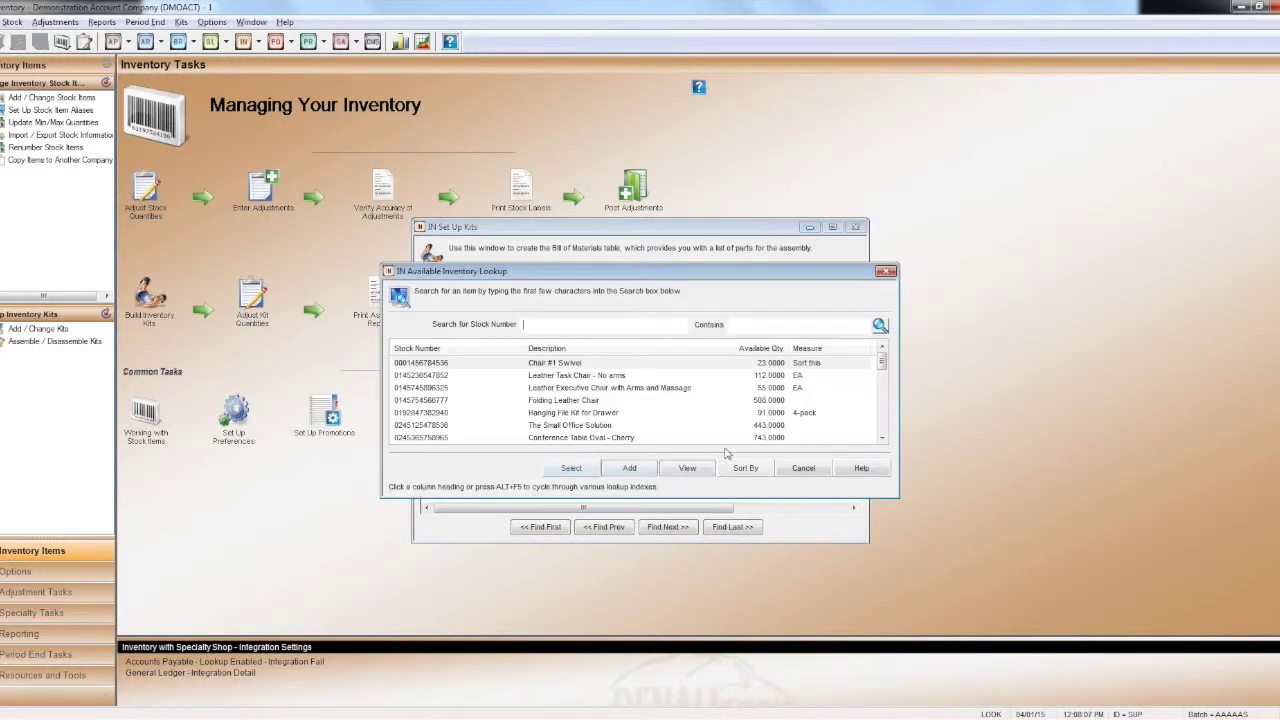
{"action": "left_click", "coordinate": [886, 410]}
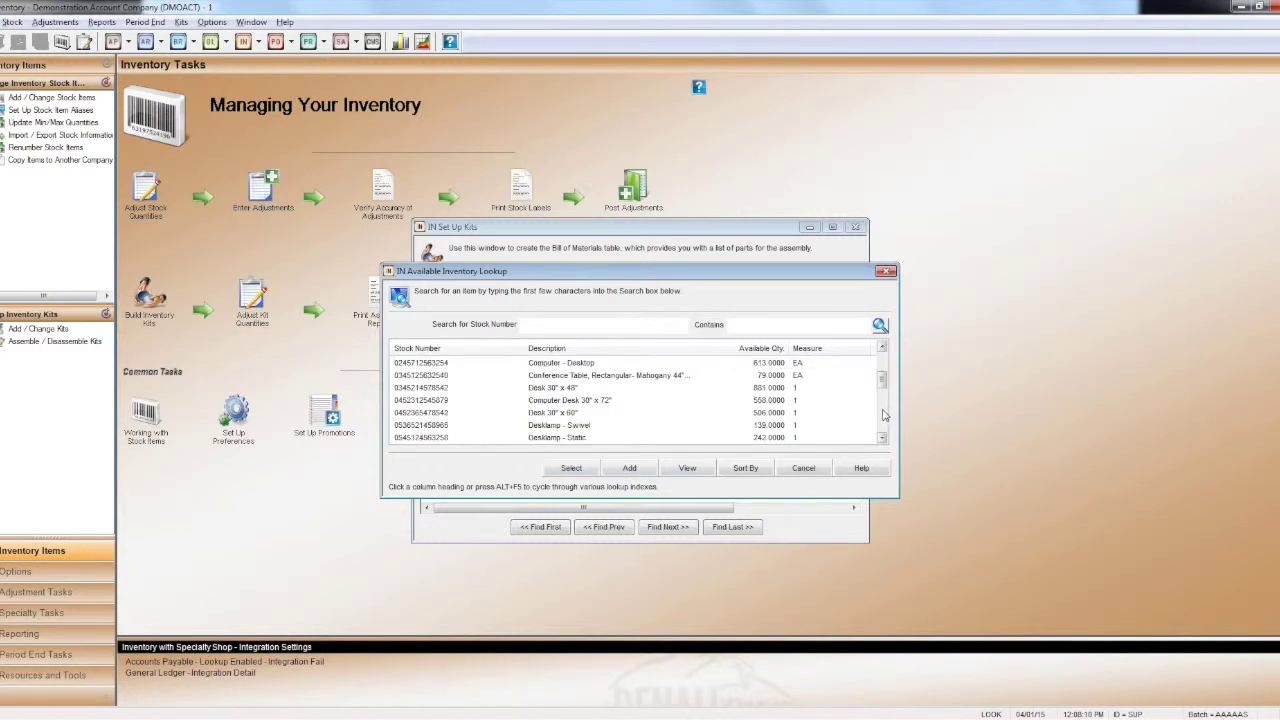
{"action": "left_click", "coordinate": [567, 427]}
{"action": "left_click", "coordinate": [569, 466]}
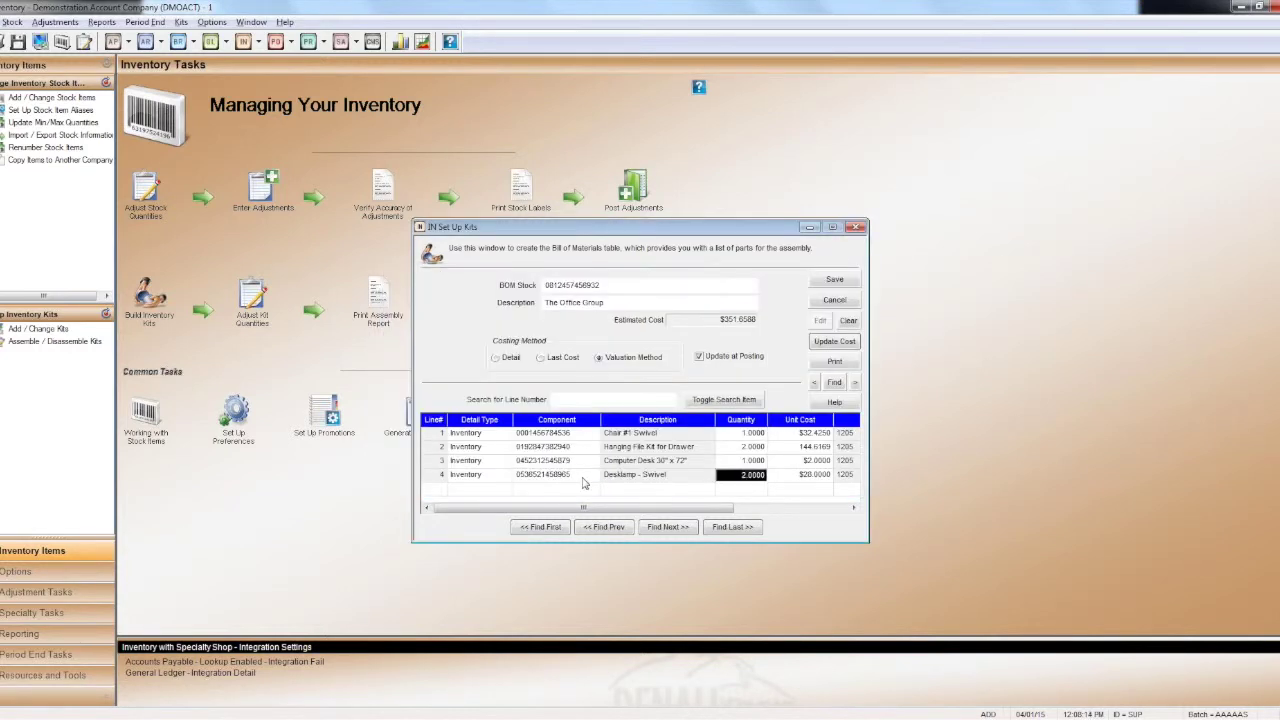
{"action": "key", "text": "Tab"}
{"action": "key", "text": "Tab"}
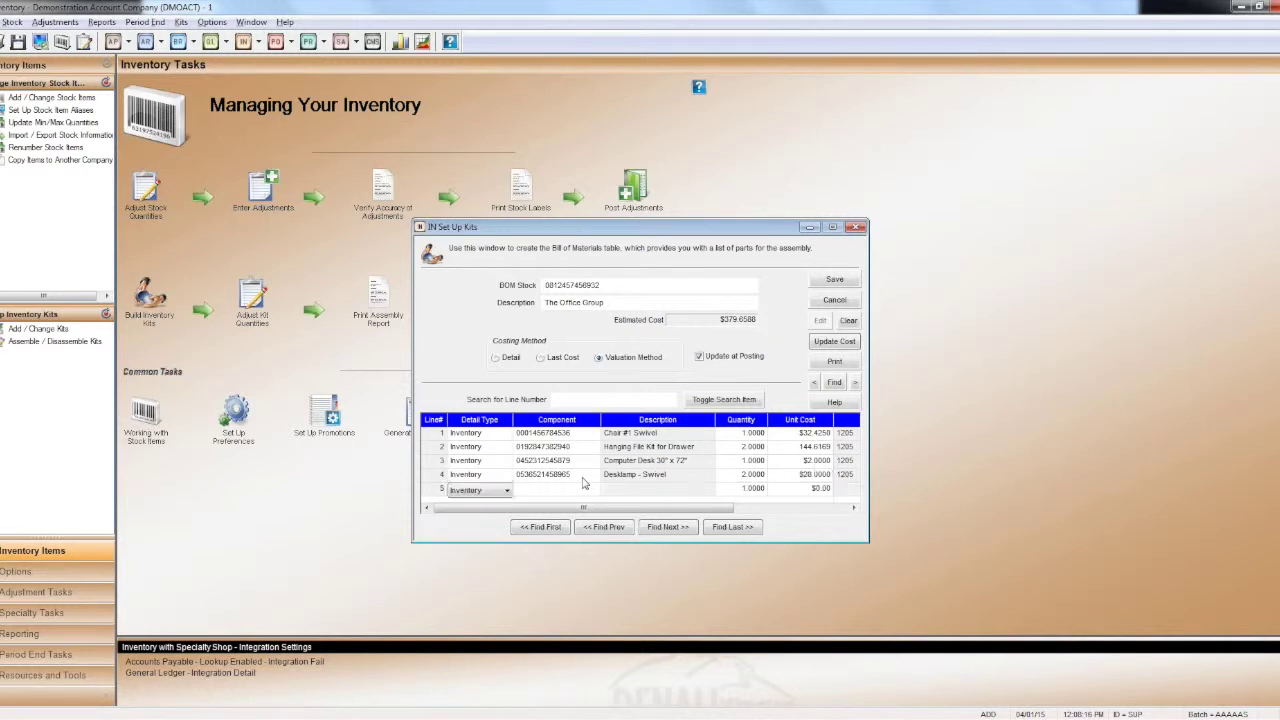
Add The Leather Couch for the Office as the line 5 Inventory component with a quantity of 1.
{"action": "key", "text": "Tab"}
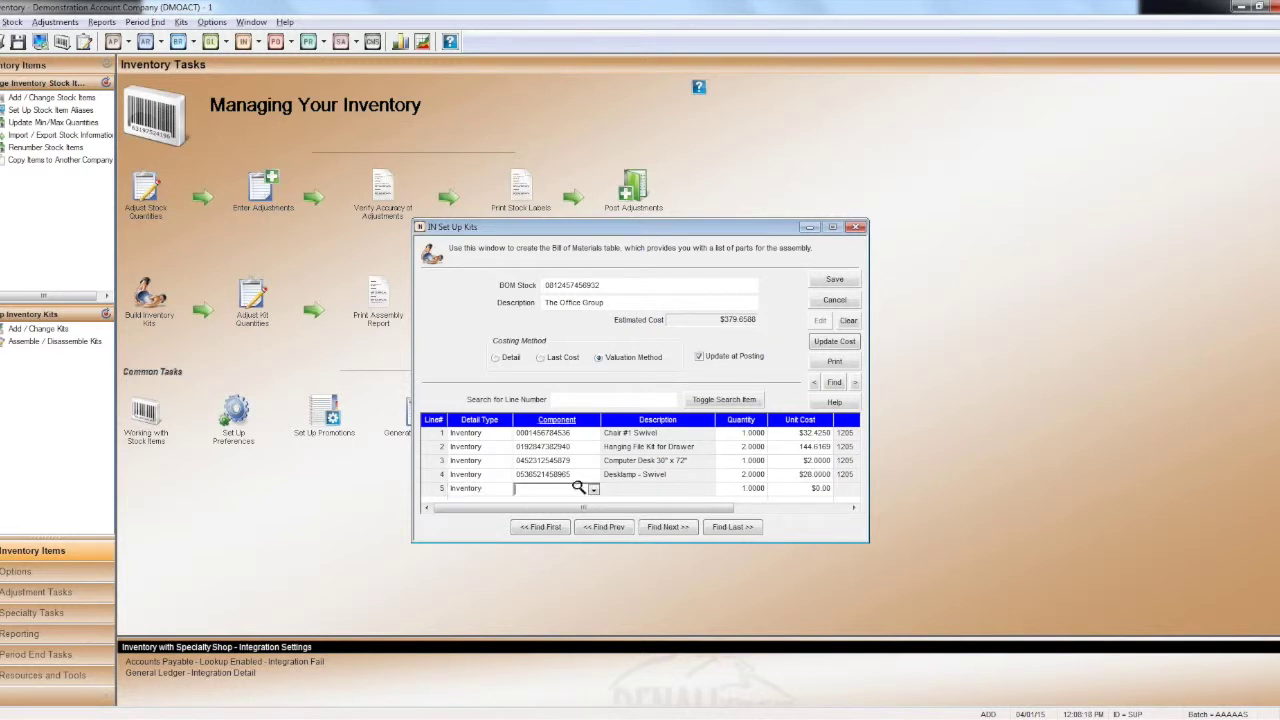
{"action": "left_click", "coordinate": [594, 490]}
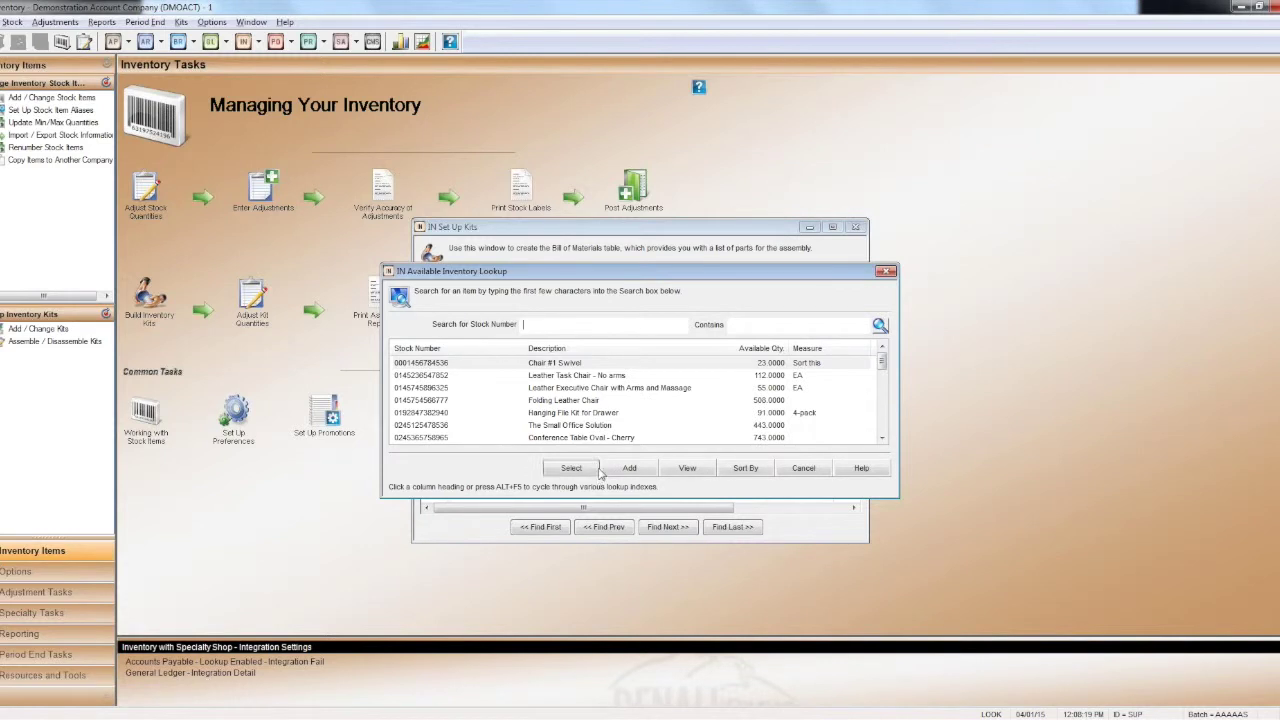
{"action": "left_click", "coordinate": [882, 428]}
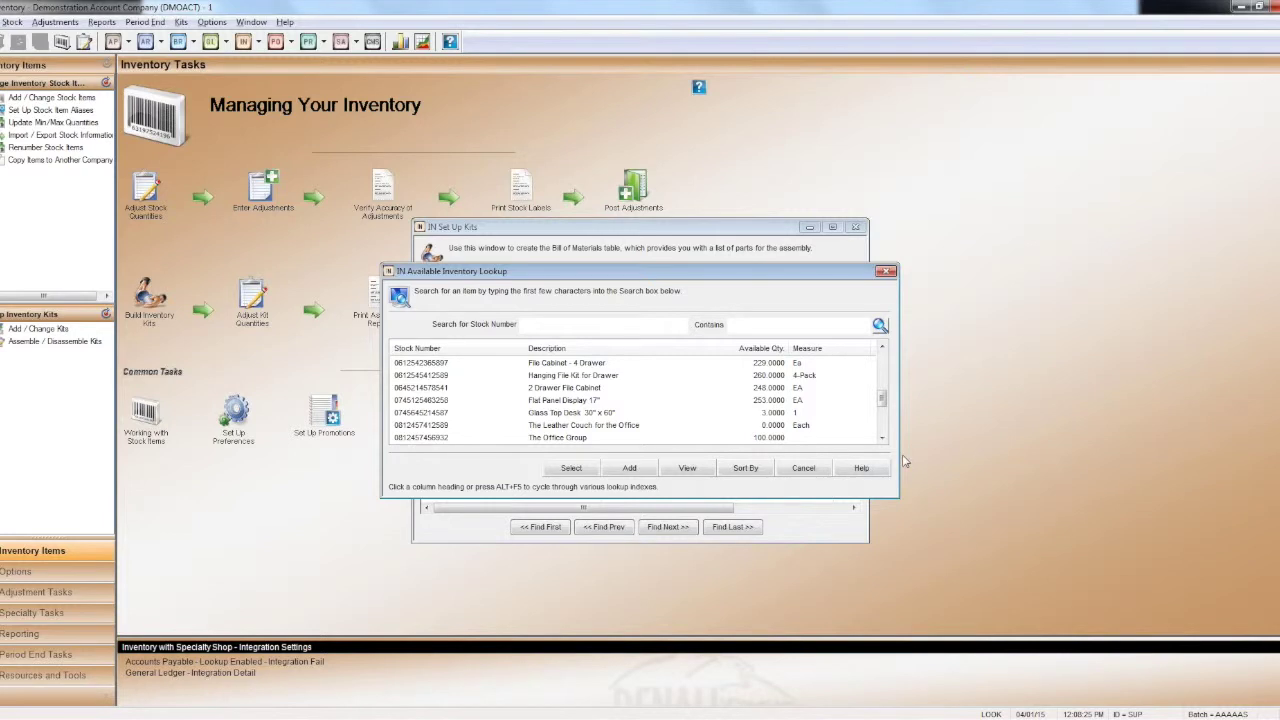
{"action": "left_click", "coordinate": [628, 428]}
{"action": "left_click", "coordinate": [629, 467]}
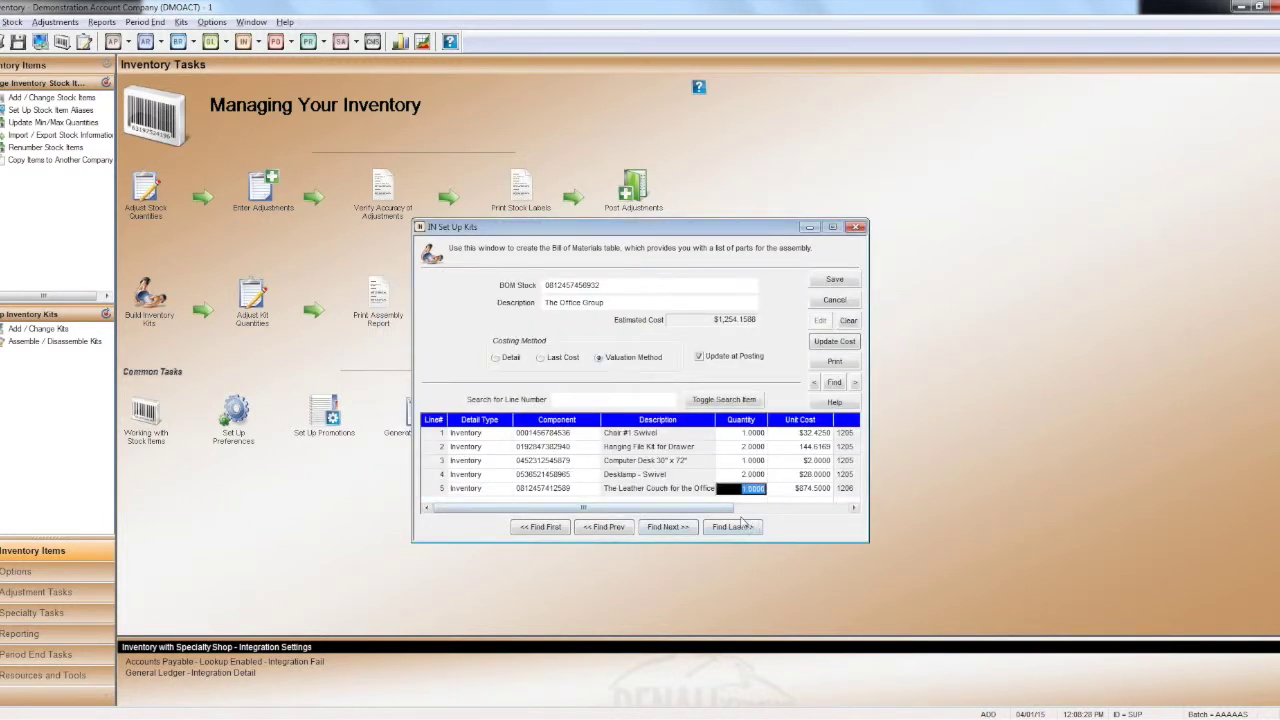
{"action": "key", "text": "Return"}
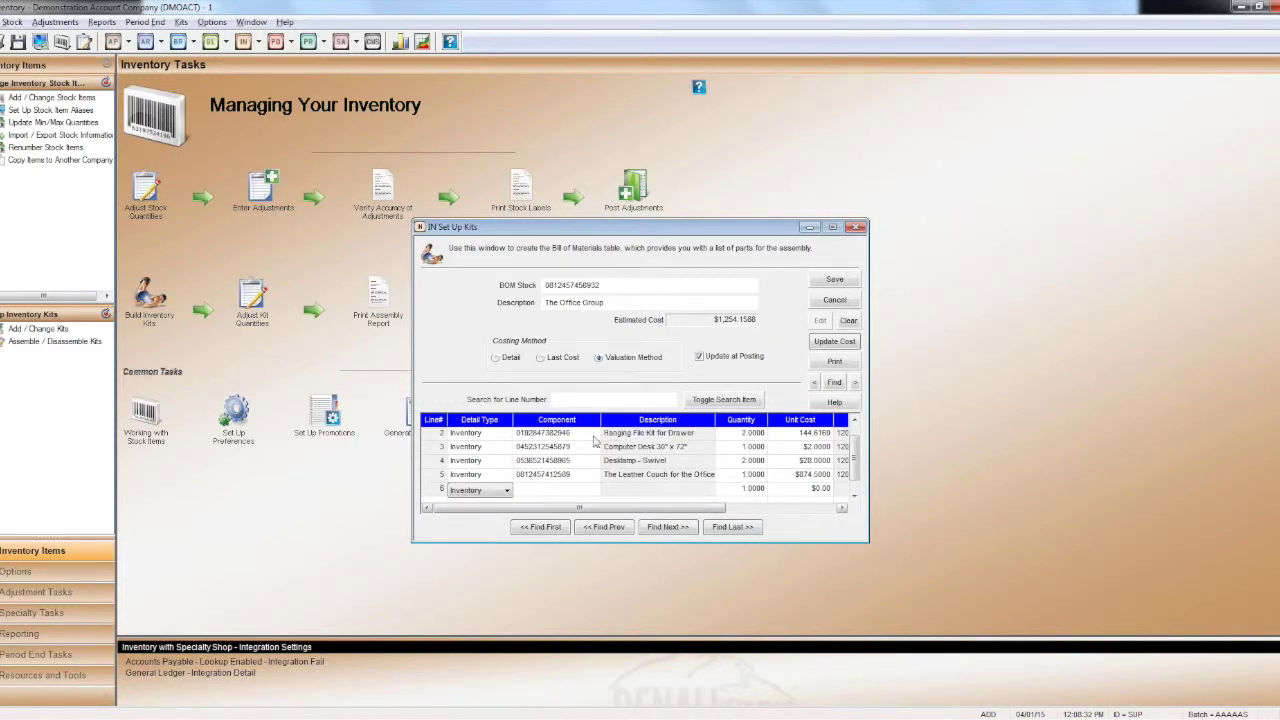
Add 64watt Light Bulb Pak of 2 as the line 6 Inventory component with a quantity of 1.
{"action": "left_click", "coordinate": [547, 494]}
{"action": "left_click", "coordinate": [593, 489]}
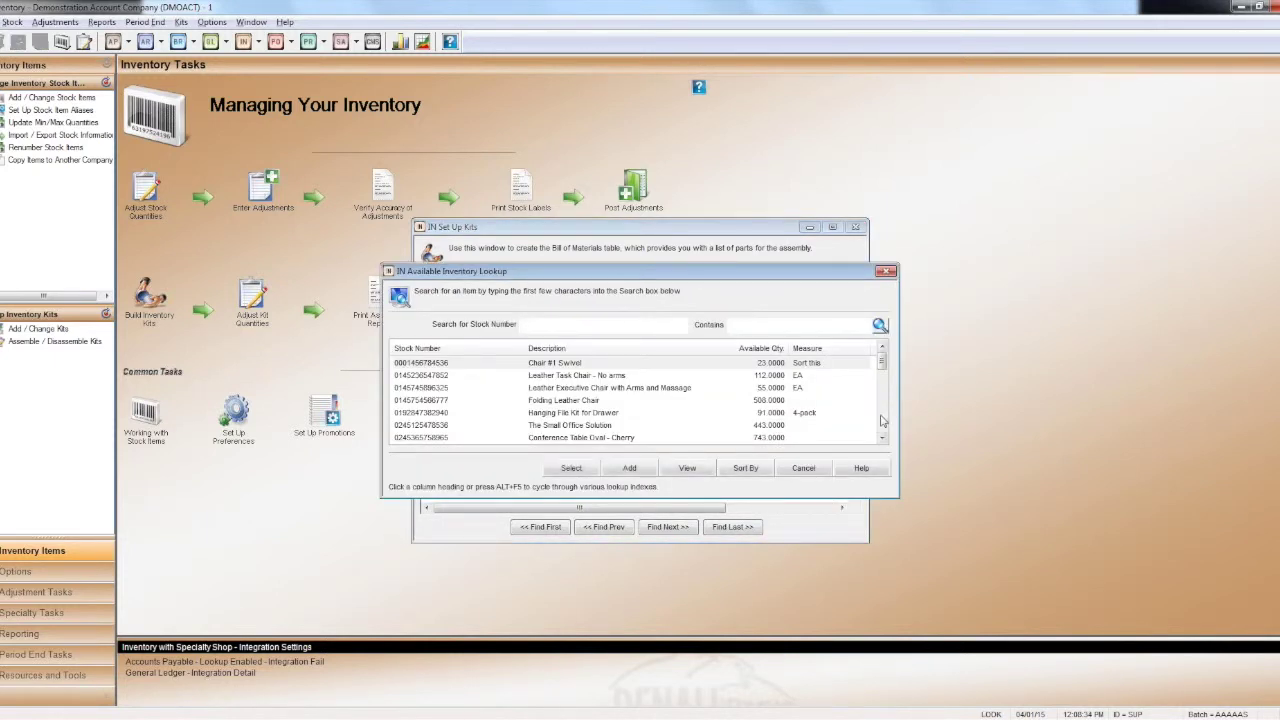
{"action": "scroll", "coordinate": [880, 425], "scroll_direction": "down", "scroll_amount": 3}
{"action": "scroll", "coordinate": [880, 425], "scroll_direction": "down", "scroll_amount": 3}
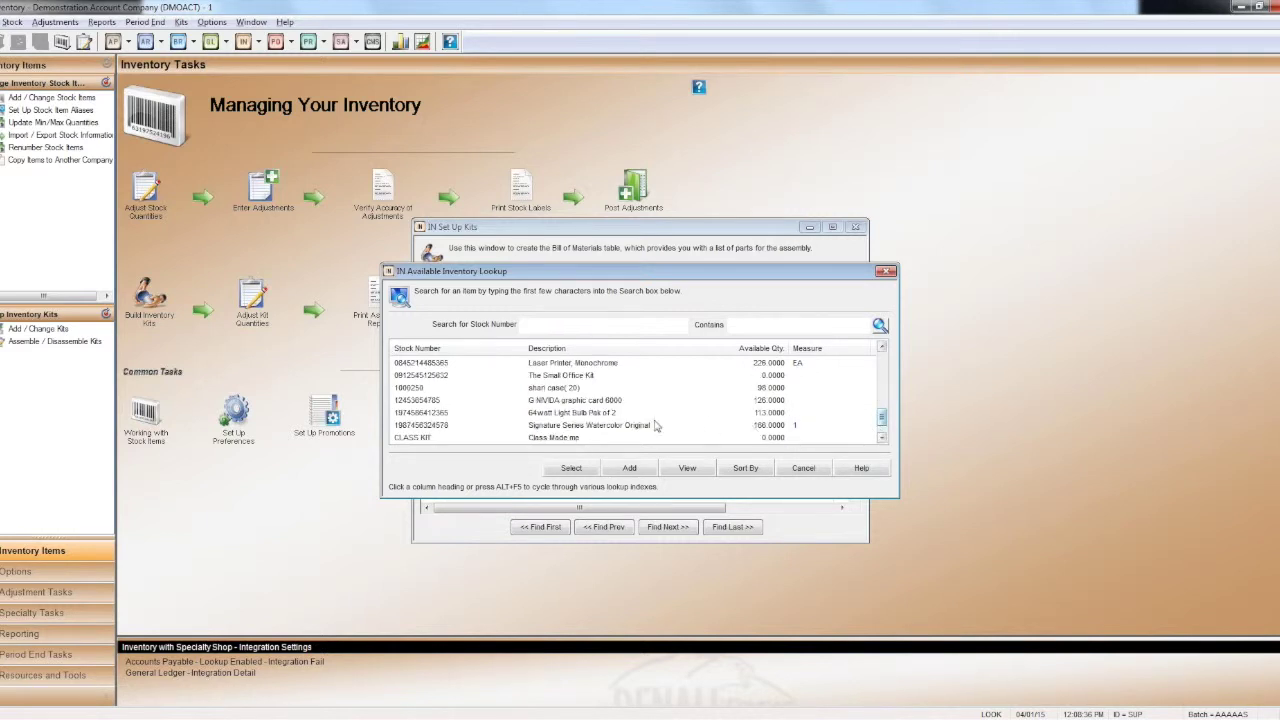
{"action": "left_click", "coordinate": [606, 413]}
{"action": "left_click", "coordinate": [569, 468]}
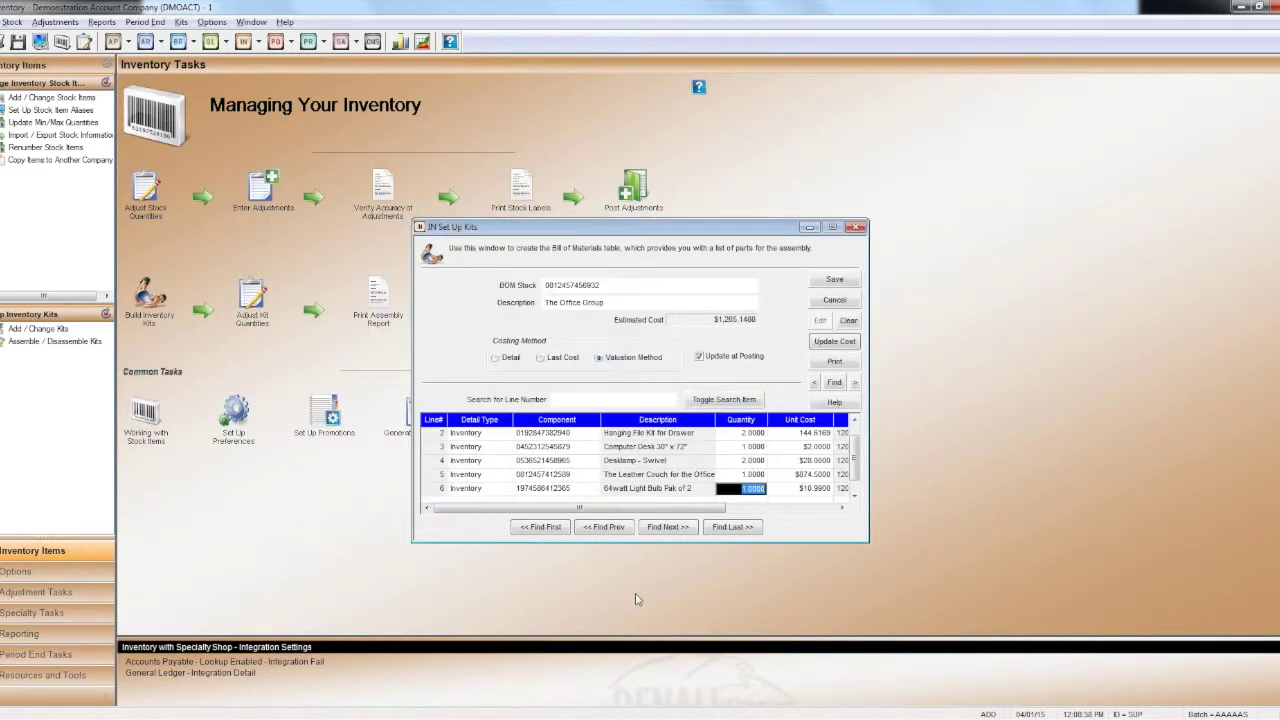
{"action": "key", "text": "Tab"}
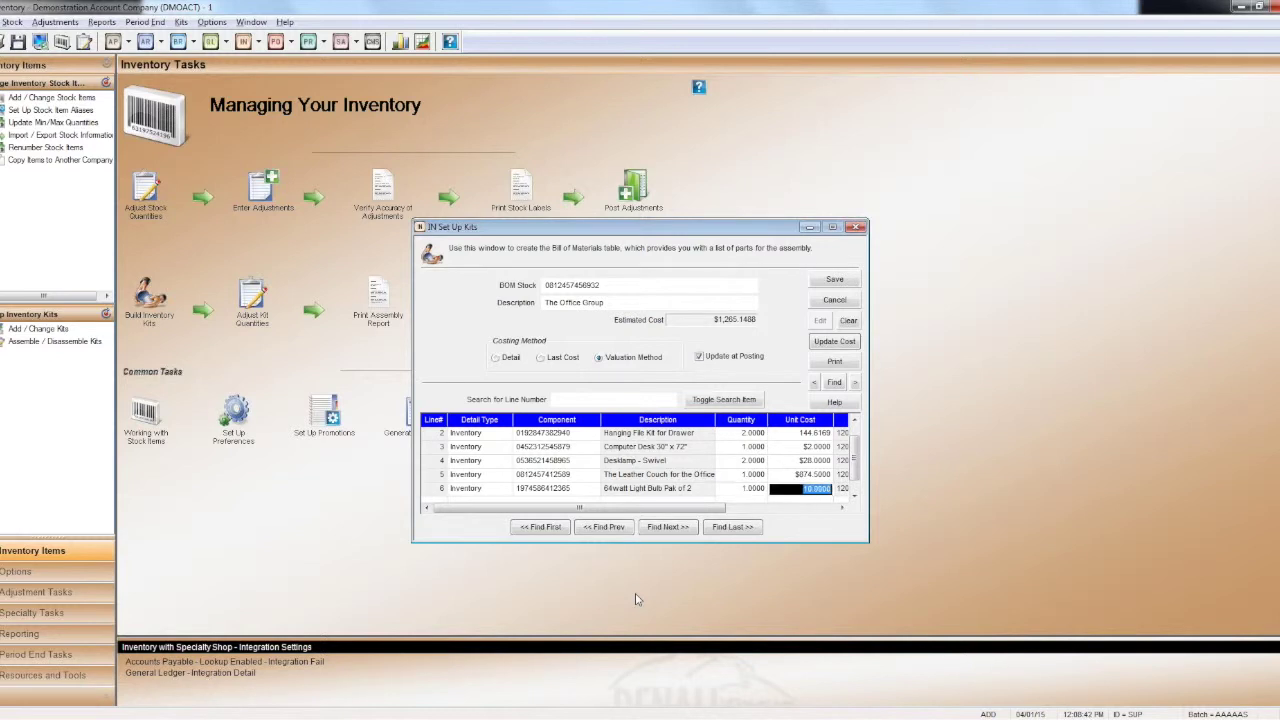
{"action": "key", "text": "Tab"}
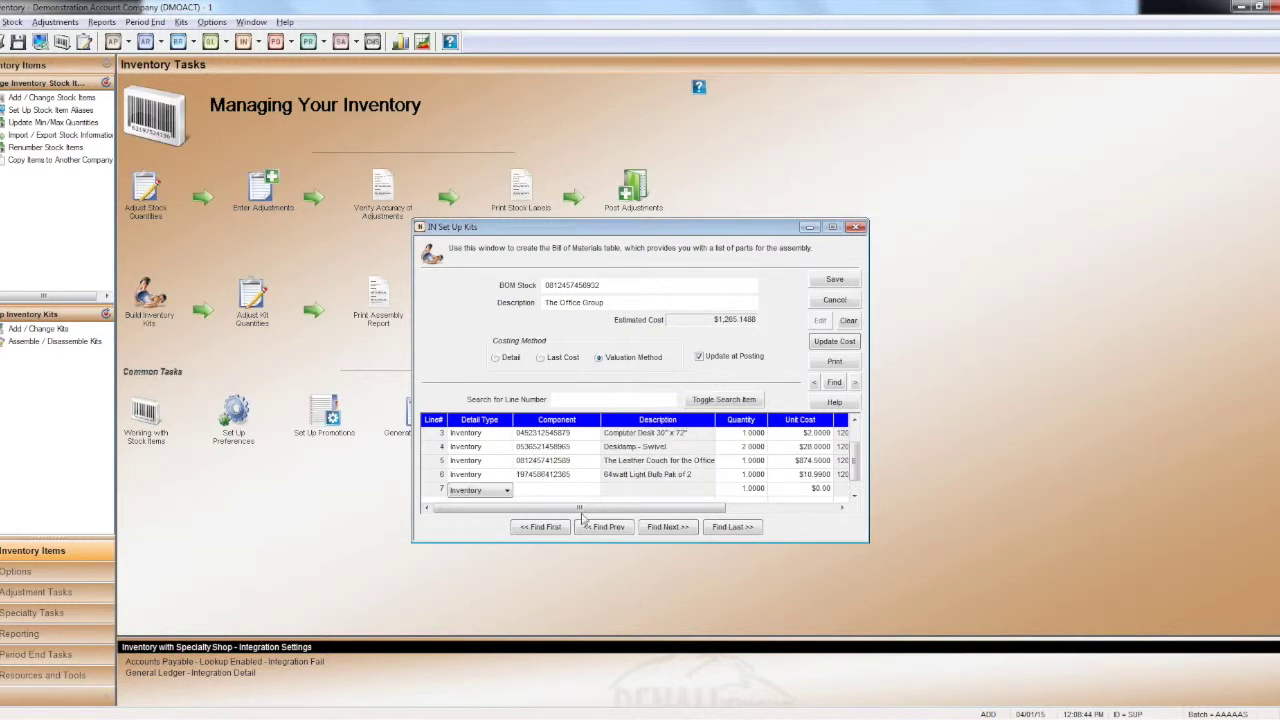
Start line 7 as a Non-Inventory component named FREIGHT.
{"action": "left_click", "coordinate": [507, 490]}
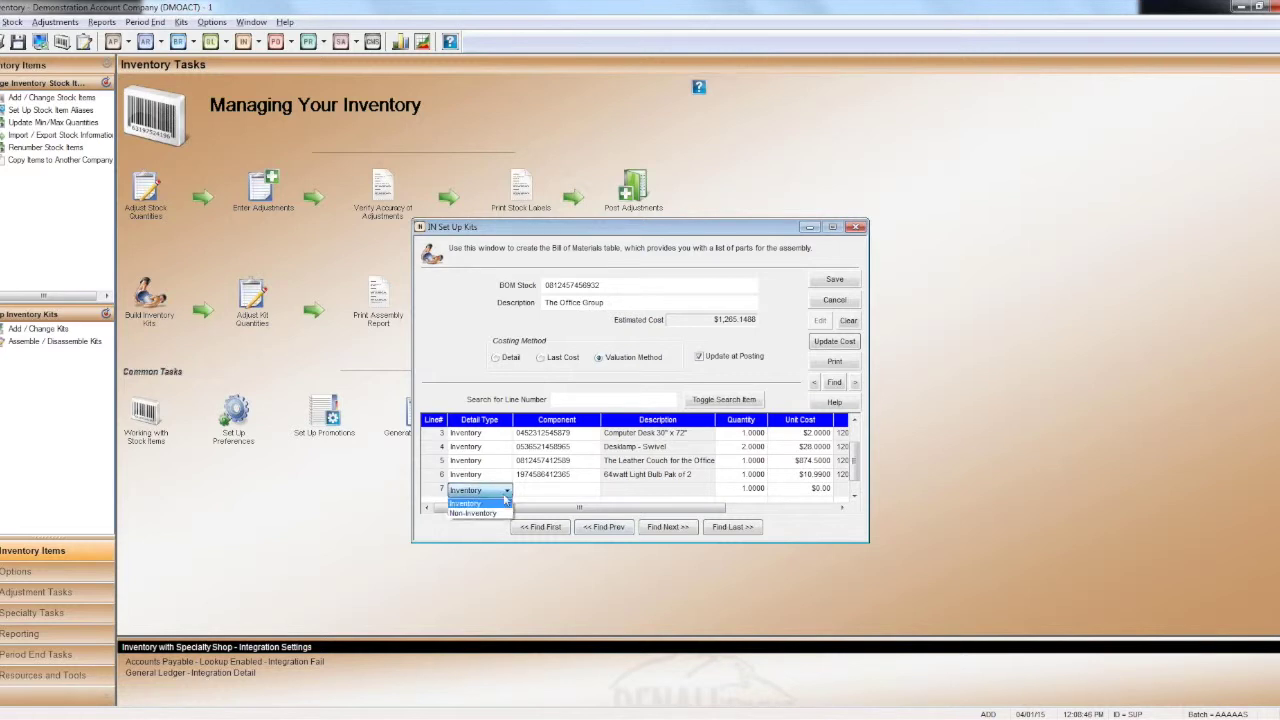
{"action": "left_click", "coordinate": [495, 514]}
{"action": "key", "text": "Tab"}
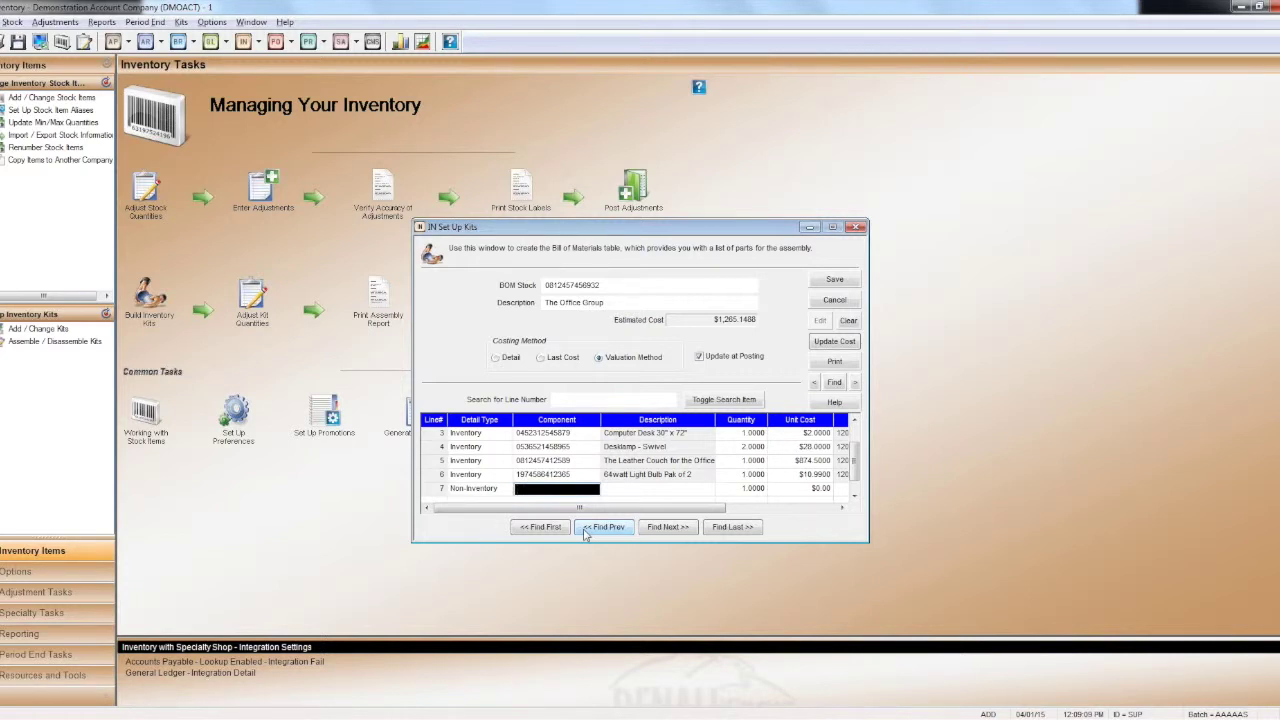
{"action": "type", "text": "FREIGHT"}
{"action": "key", "text": "Tab"}
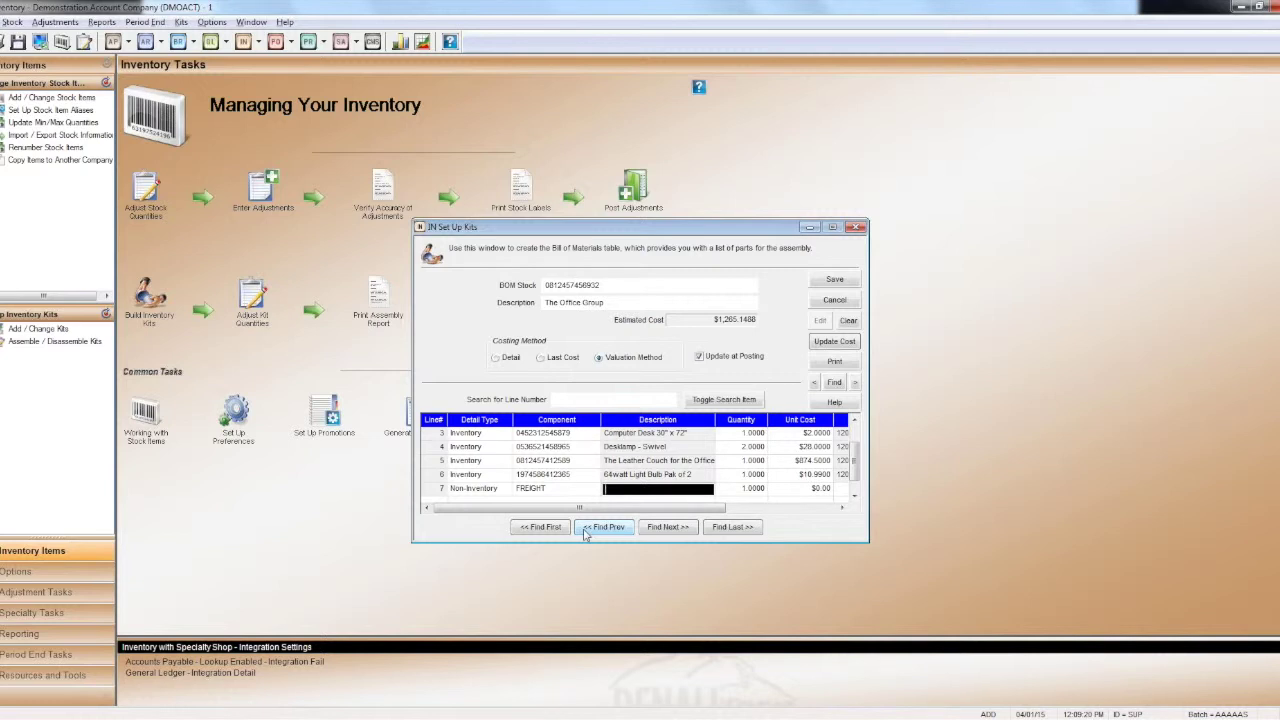
Describe the FREIGHT component as Freight Charges, with a quantity of 1 and a unit cost of $15.
{"action": "type", "text": "reight Charg"}
{"action": "key", "text": "Tab"}
{"action": "key", "text": "Tab"}
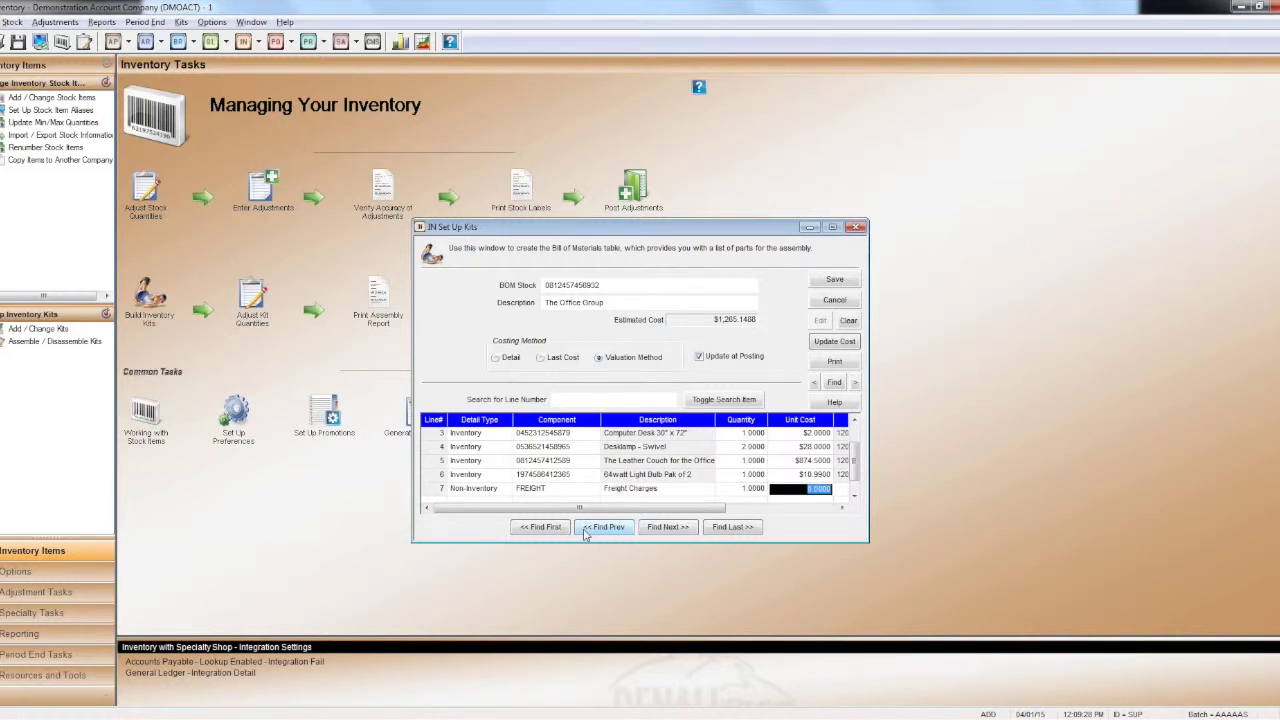
{"action": "type", "text": "15"}
{"action": "left_click", "coordinate": [586, 532]}
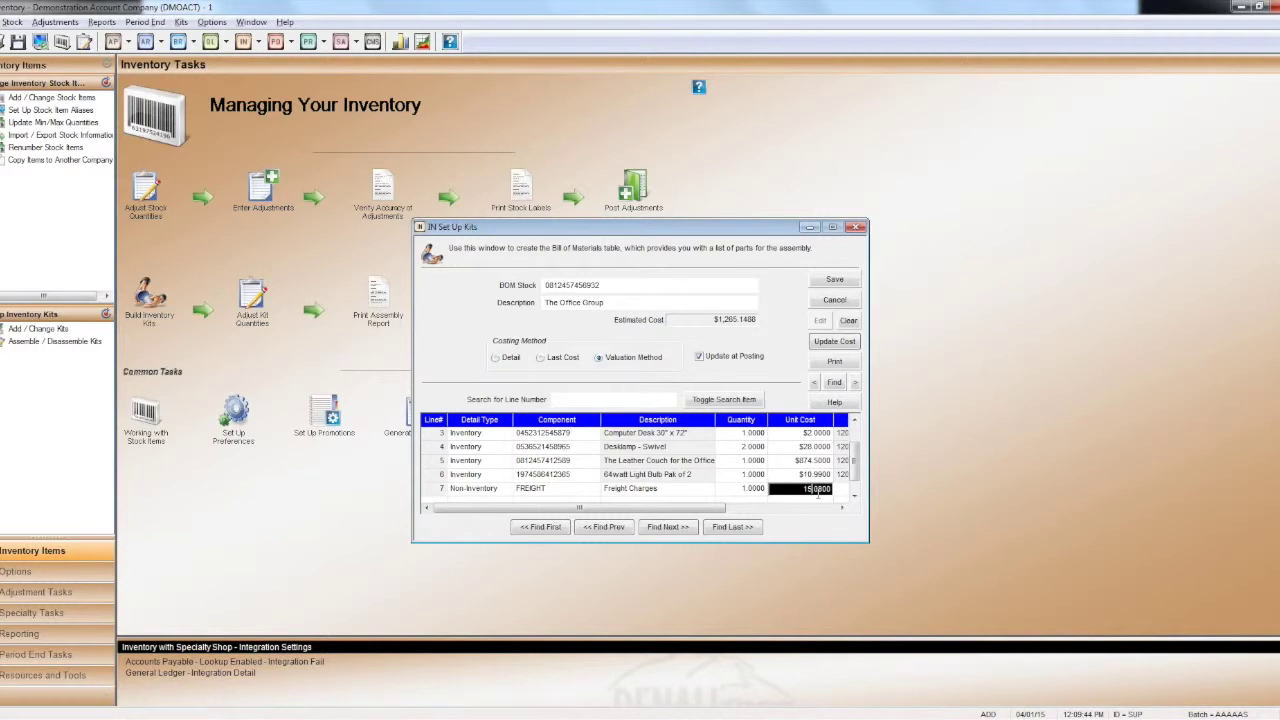
{"action": "left_click_drag", "start_coordinate": [798, 488], "coordinate": [838, 500]}
Assign the Postage, Shipping & Freight expense account as the control account of the FREIGHT line.
{"action": "left_click", "coordinate": [842, 508]}
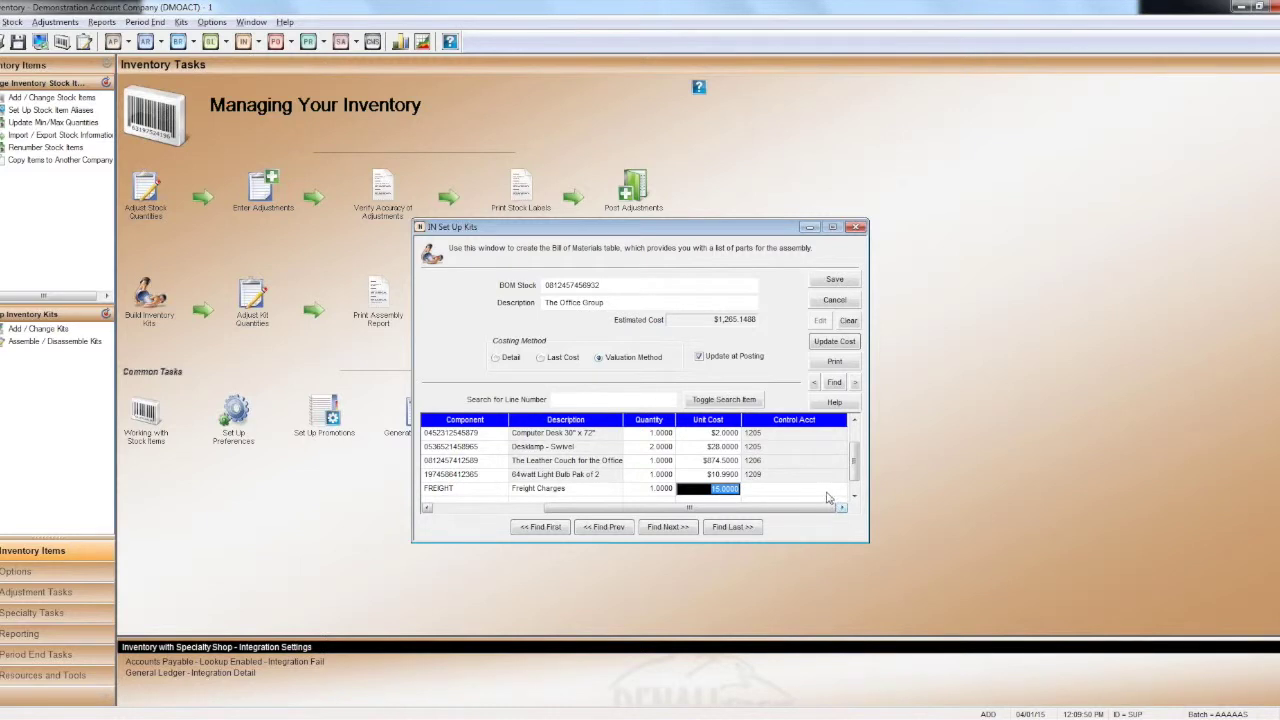
{"action": "left_click", "coordinate": [837, 491]}
{"action": "left_click", "coordinate": [840, 491]}
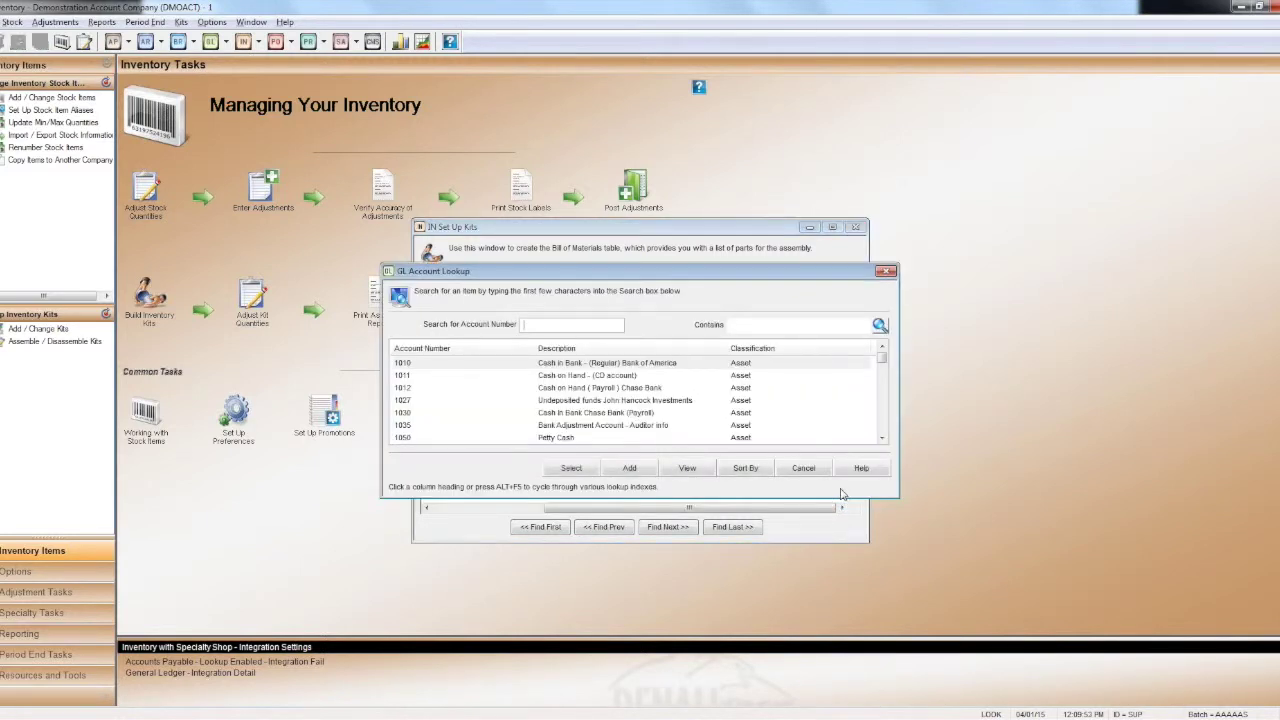
{"action": "type", "text": "5"}
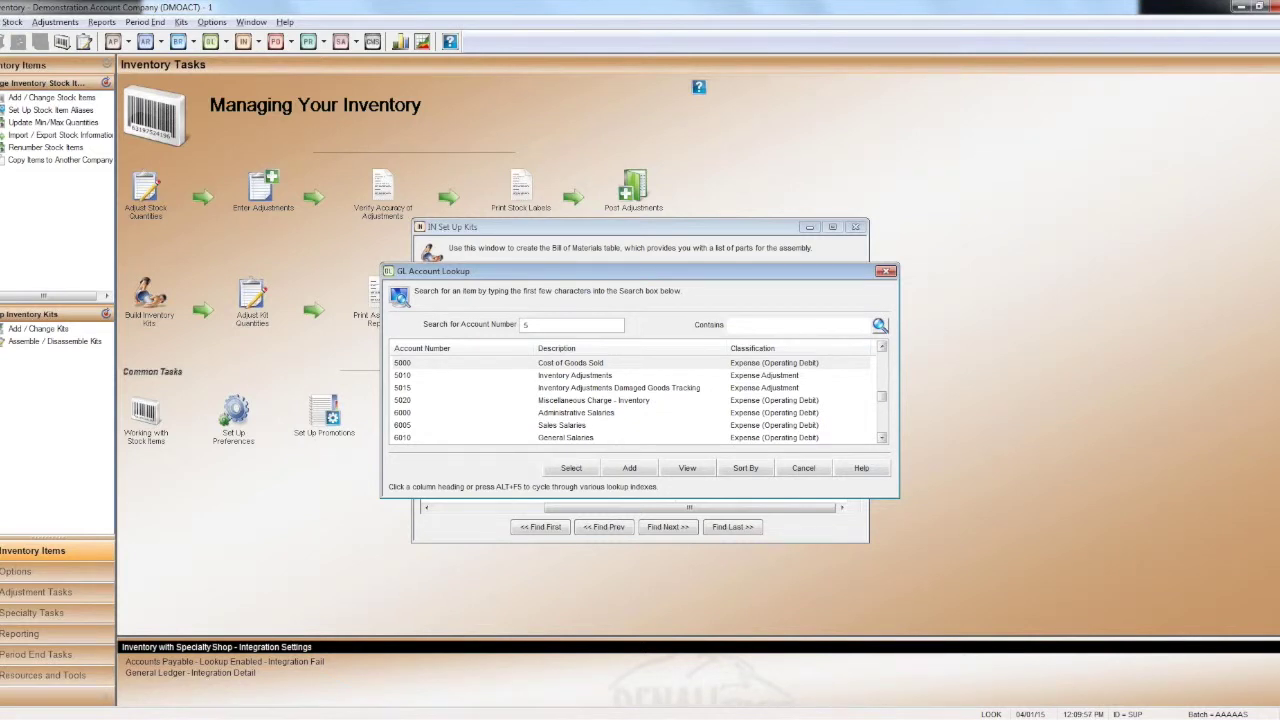
{"action": "left_click", "coordinate": [884, 428]}
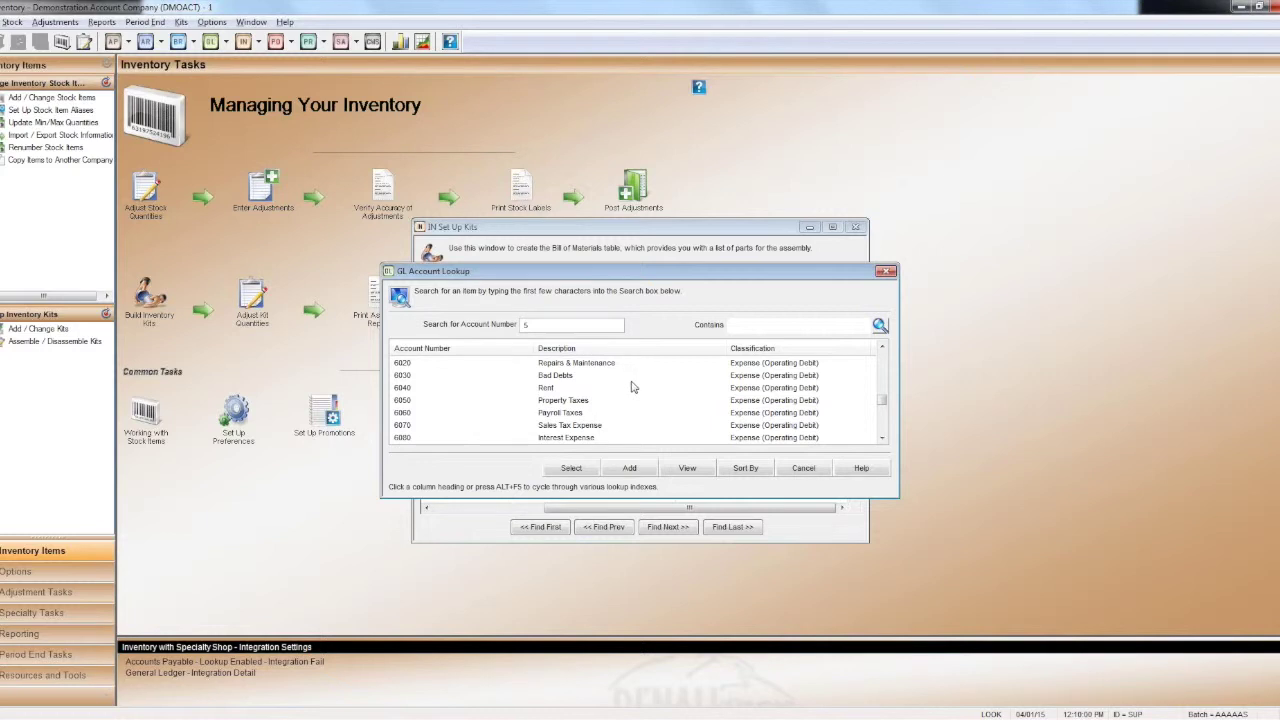
{"action": "left_click", "coordinate": [884, 430]}
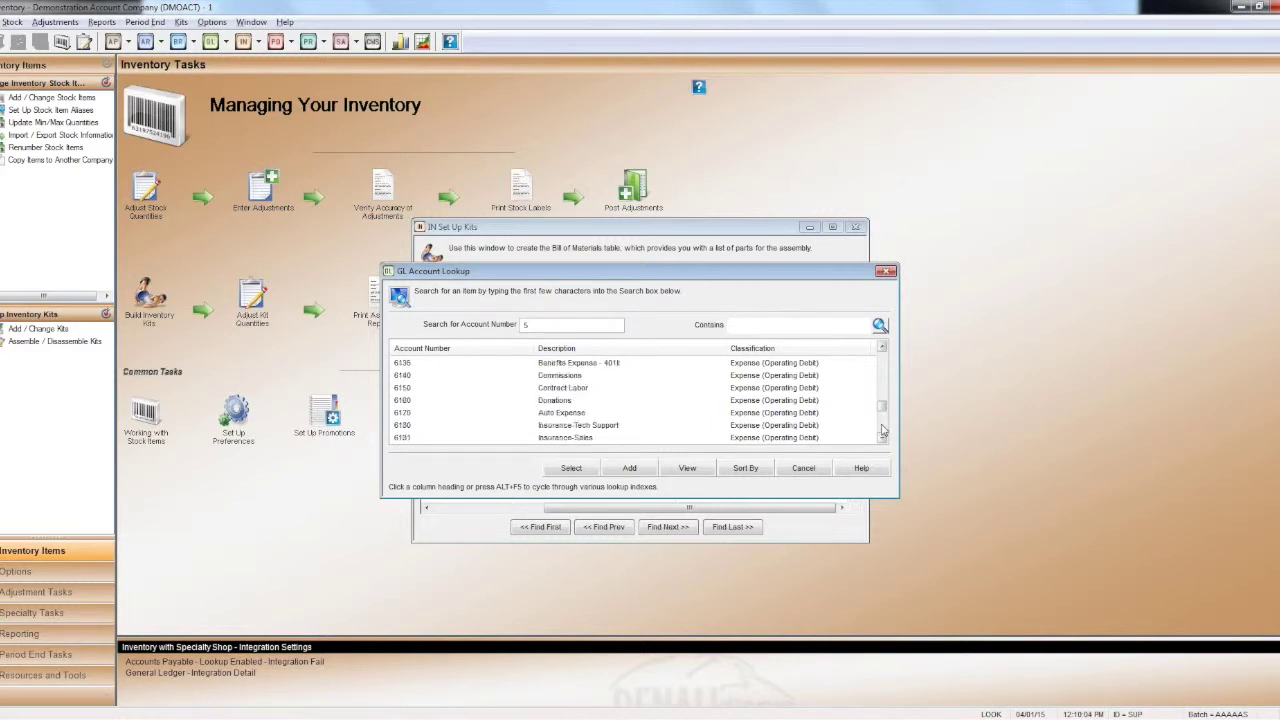
{"action": "left_click", "coordinate": [884, 430]}
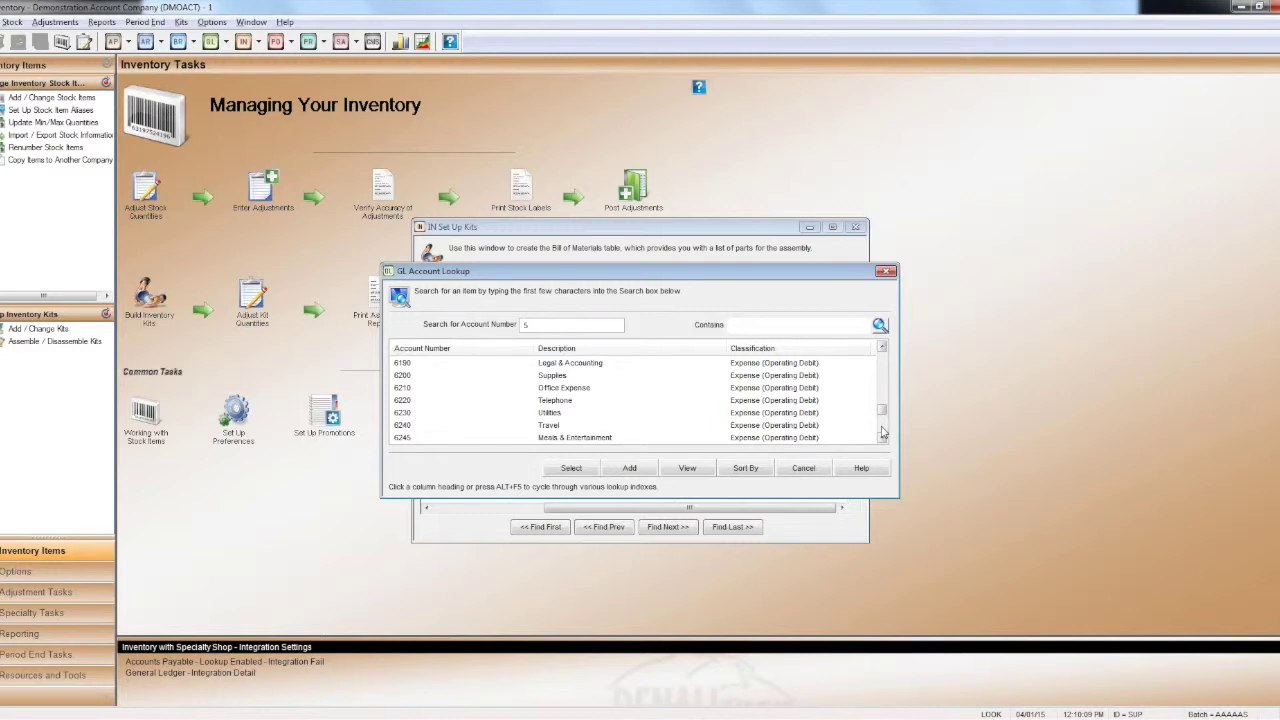
{"action": "left_click", "coordinate": [884, 432]}
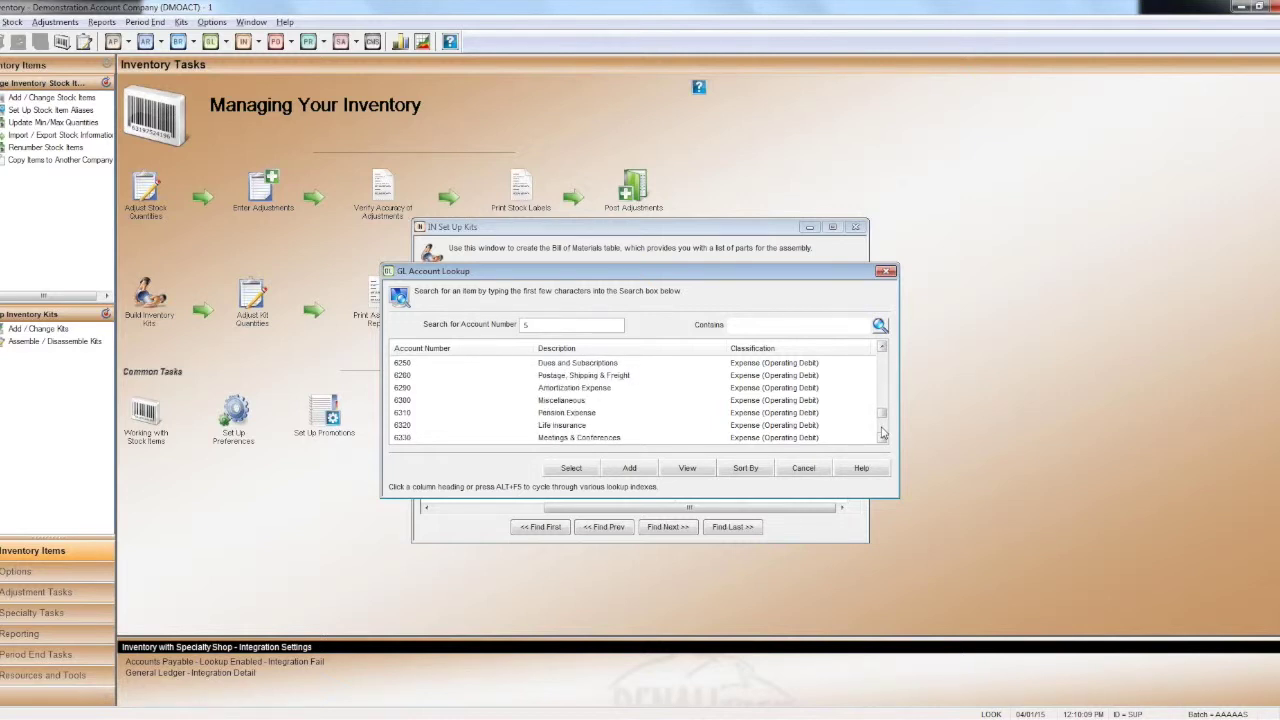
{"action": "left_click", "coordinate": [622, 376]}
{"action": "left_click", "coordinate": [588, 468]}
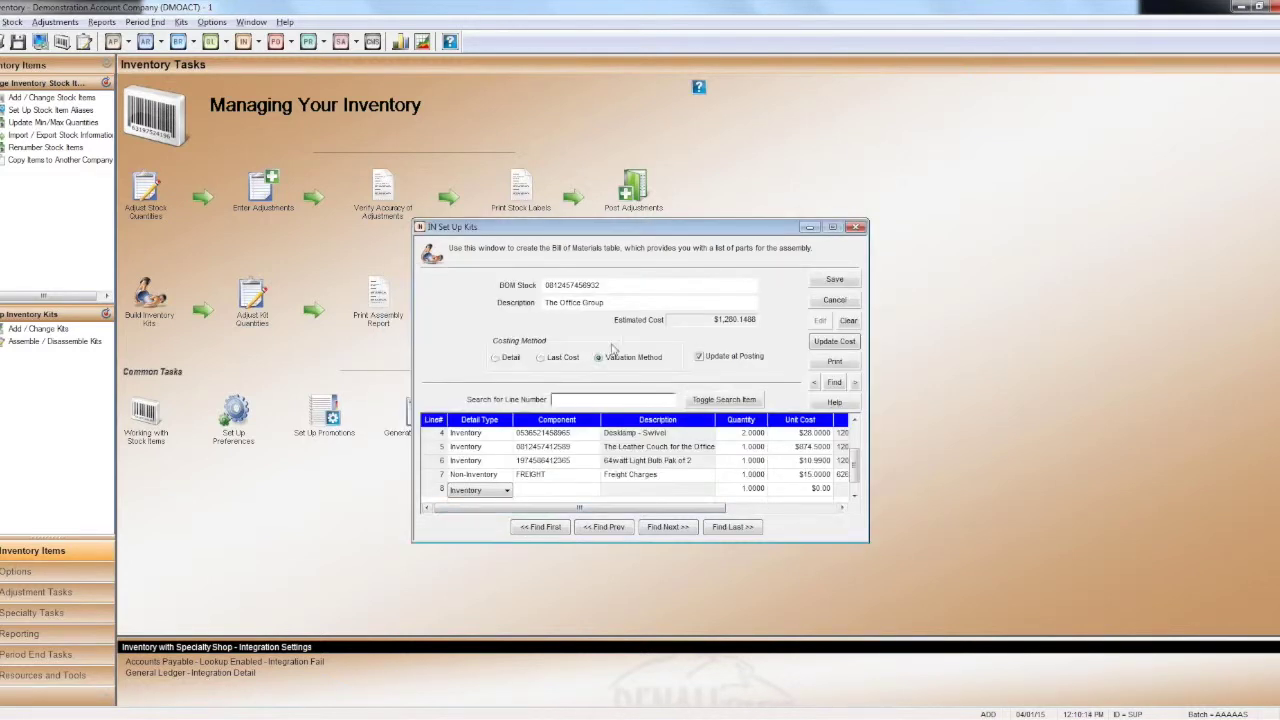
Check the FREIGHT line's unit cost and control account, and save The Office Group kit.
{"action": "left_click", "coordinate": [805, 474]}
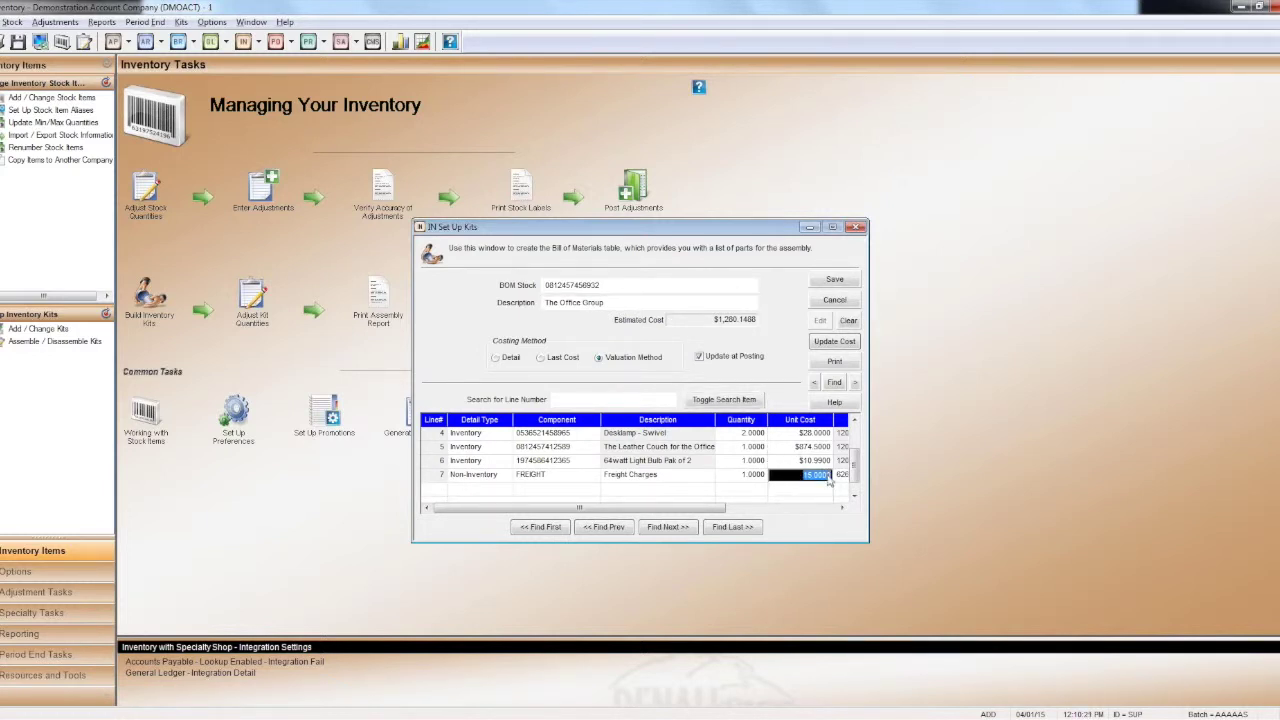
{"action": "left_click", "coordinate": [842, 508]}
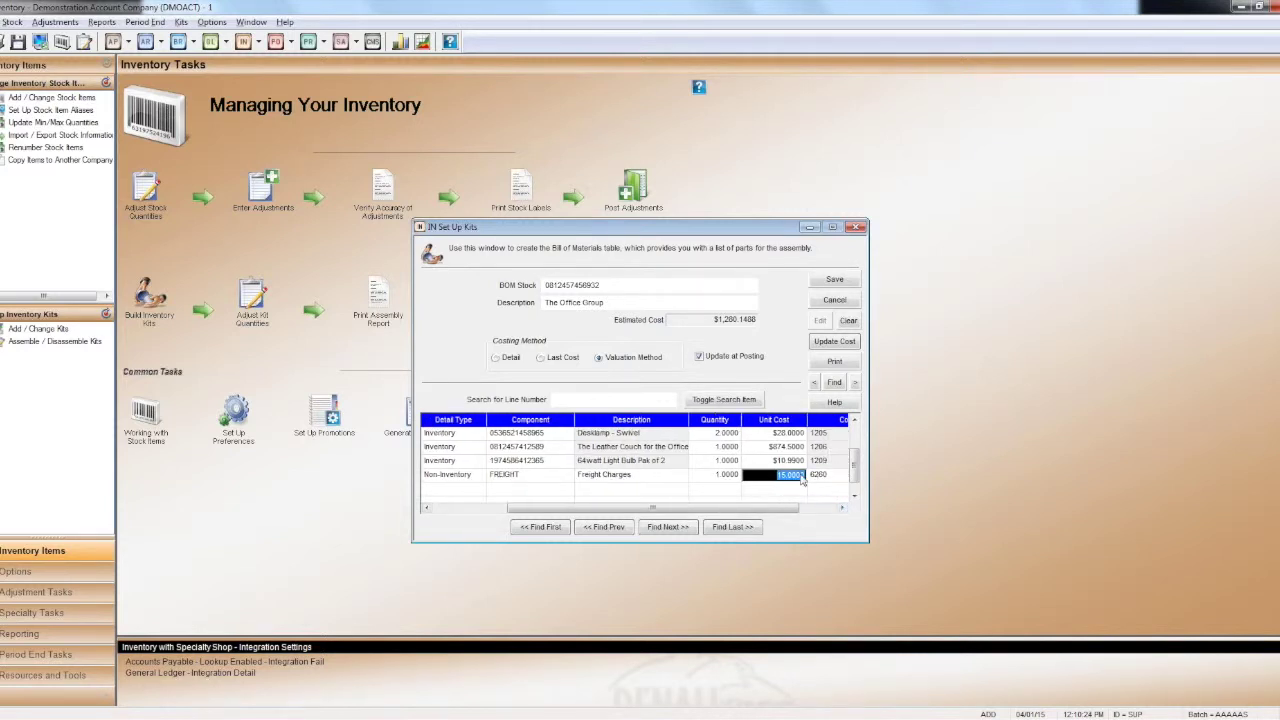
{"action": "left_click", "coordinate": [842, 508]}
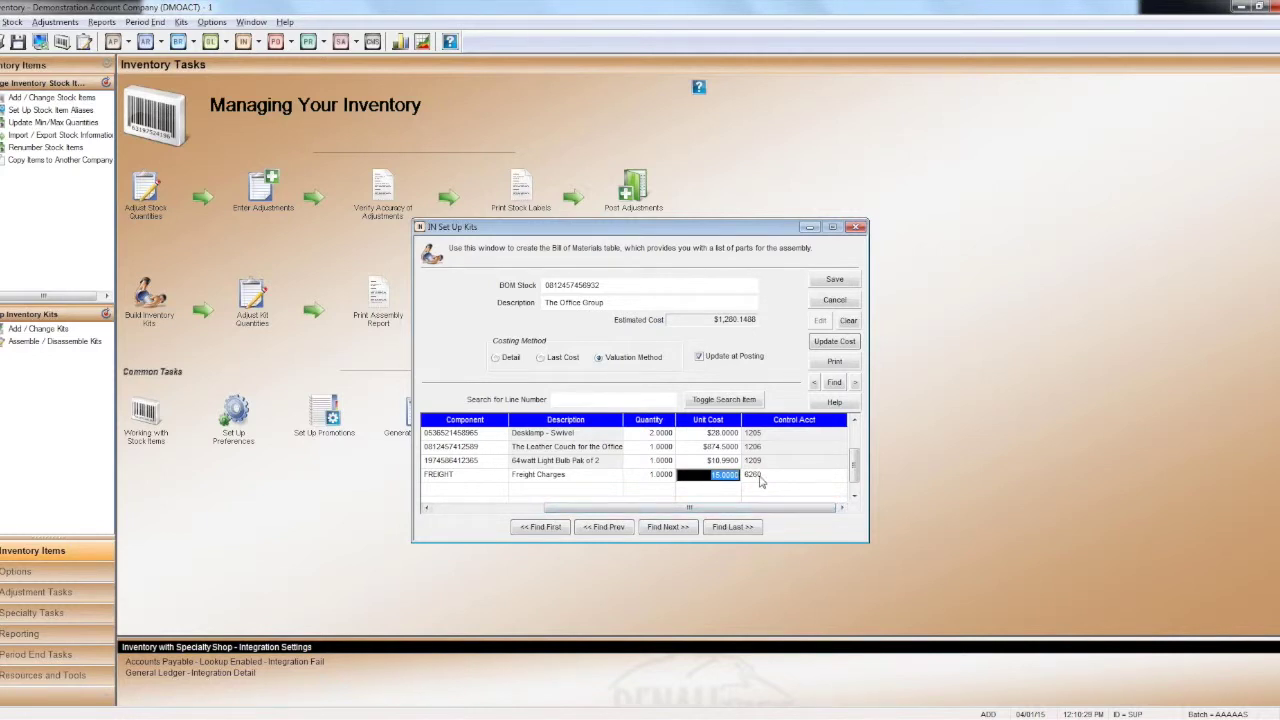
{"action": "left_click", "coordinate": [760, 482]}
{"action": "left_click", "coordinate": [785, 477]}
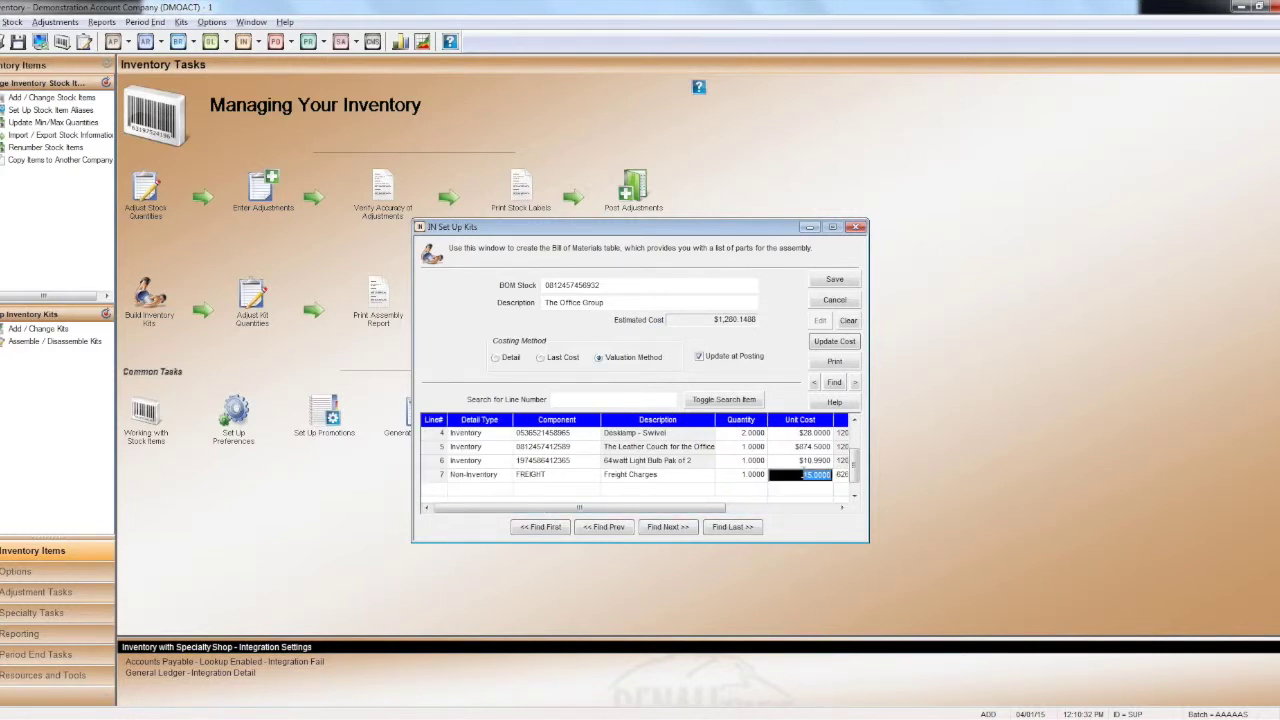
{"action": "left_click", "coordinate": [842, 508]}
{"action": "left_click", "coordinate": [842, 508]}
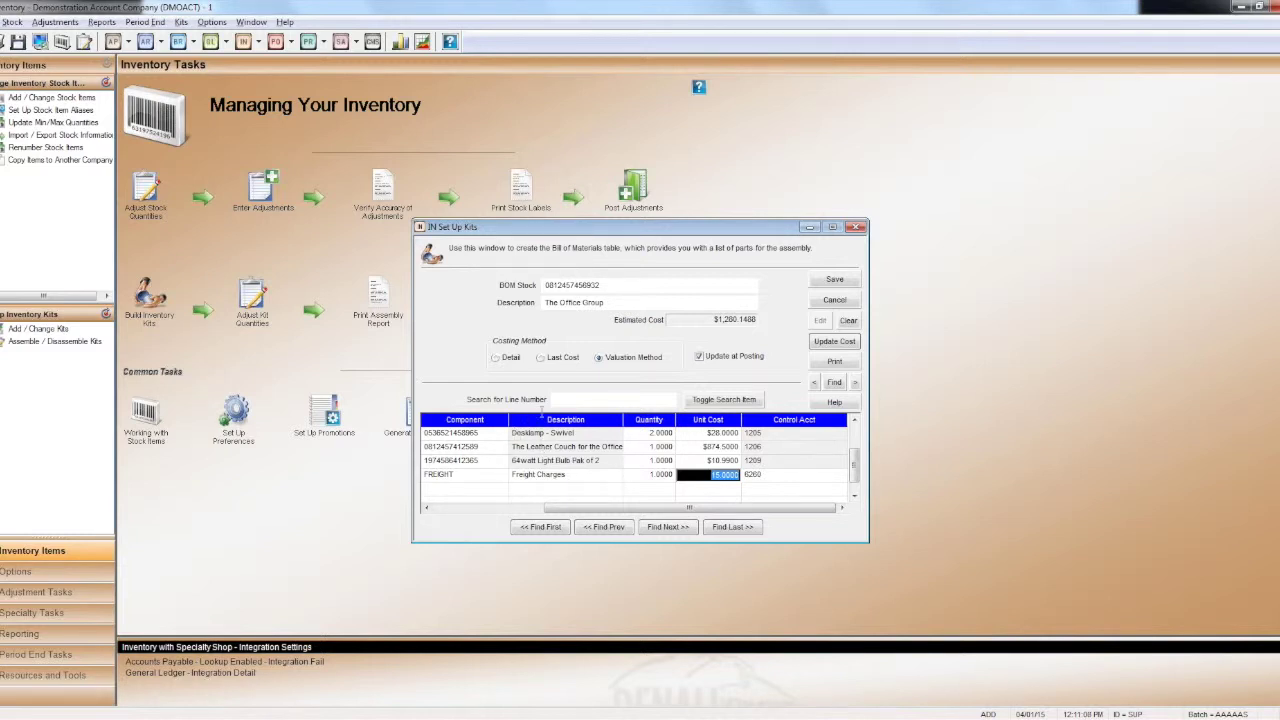
{"action": "left_click", "coordinate": [833, 281]}
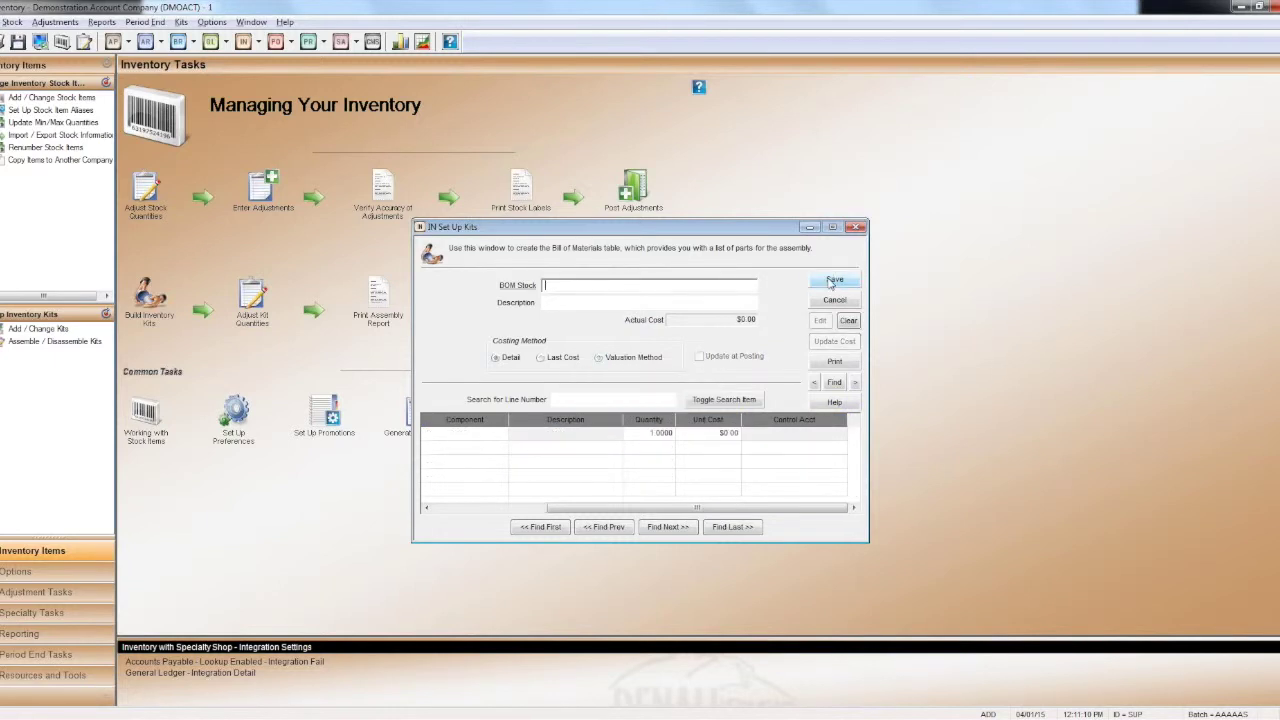
Reopen The Office Group kit for editing and update its component costs under the Valuation Method.
{"action": "left_click", "coordinate": [834, 382]}
{"action": "left_click", "coordinate": [598, 377]}
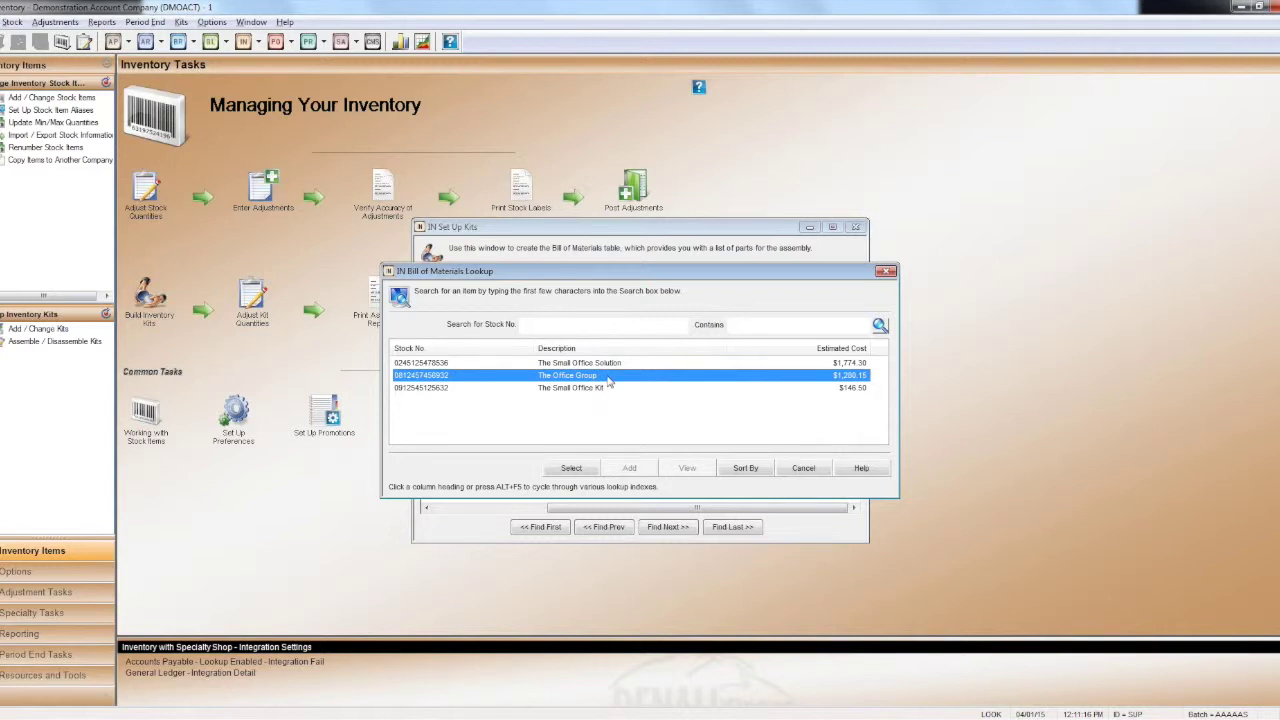
{"action": "left_click", "coordinate": [566, 468]}
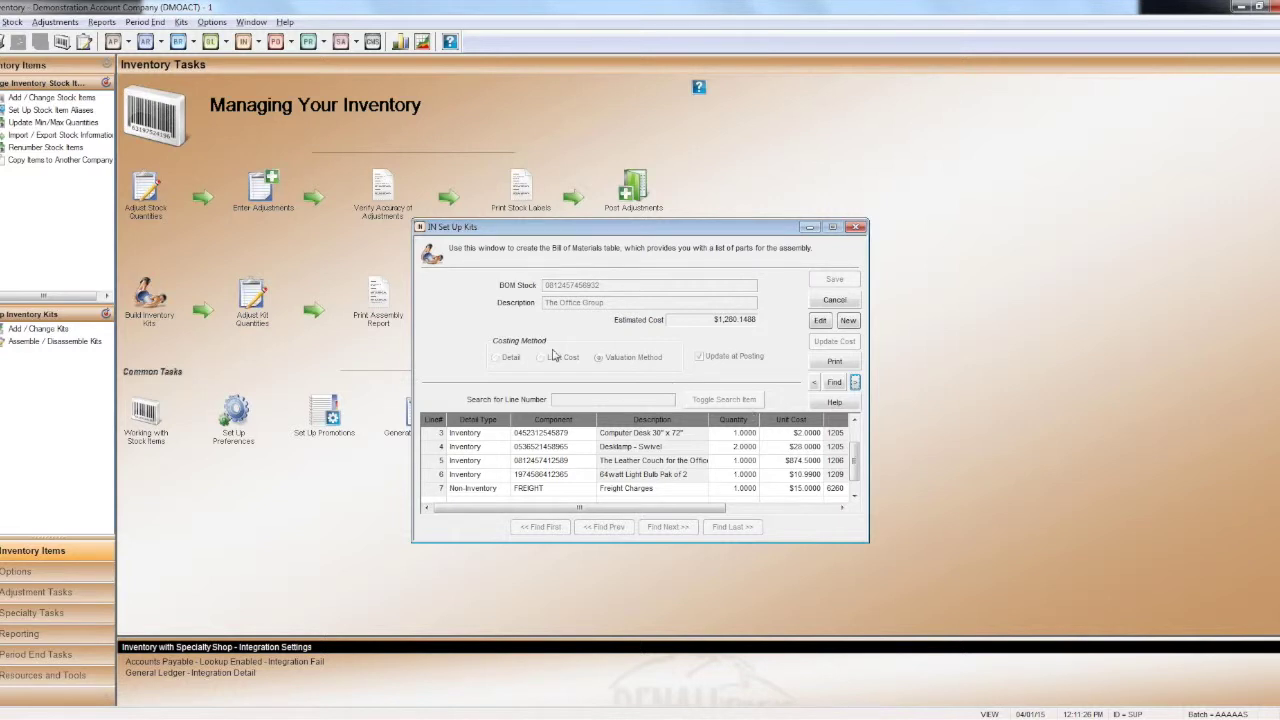
{"action": "left_click", "coordinate": [820, 320]}
{"action": "left_click", "coordinate": [831, 344]}
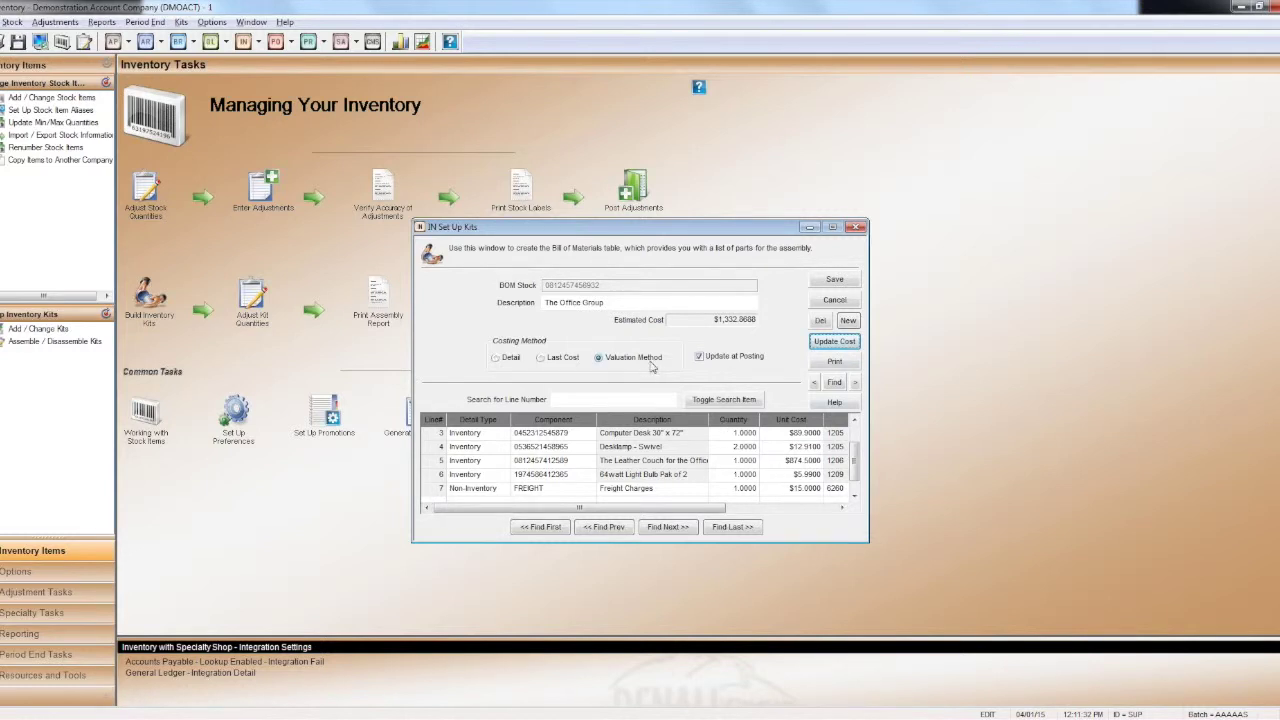
Switch the kit's costing method to Last Cost, update its cost, and save it before closing kit setup.
{"action": "left_click", "coordinate": [558, 360]}
{"action": "left_click", "coordinate": [830, 344]}
{"action": "left_click", "coordinate": [836, 280]}
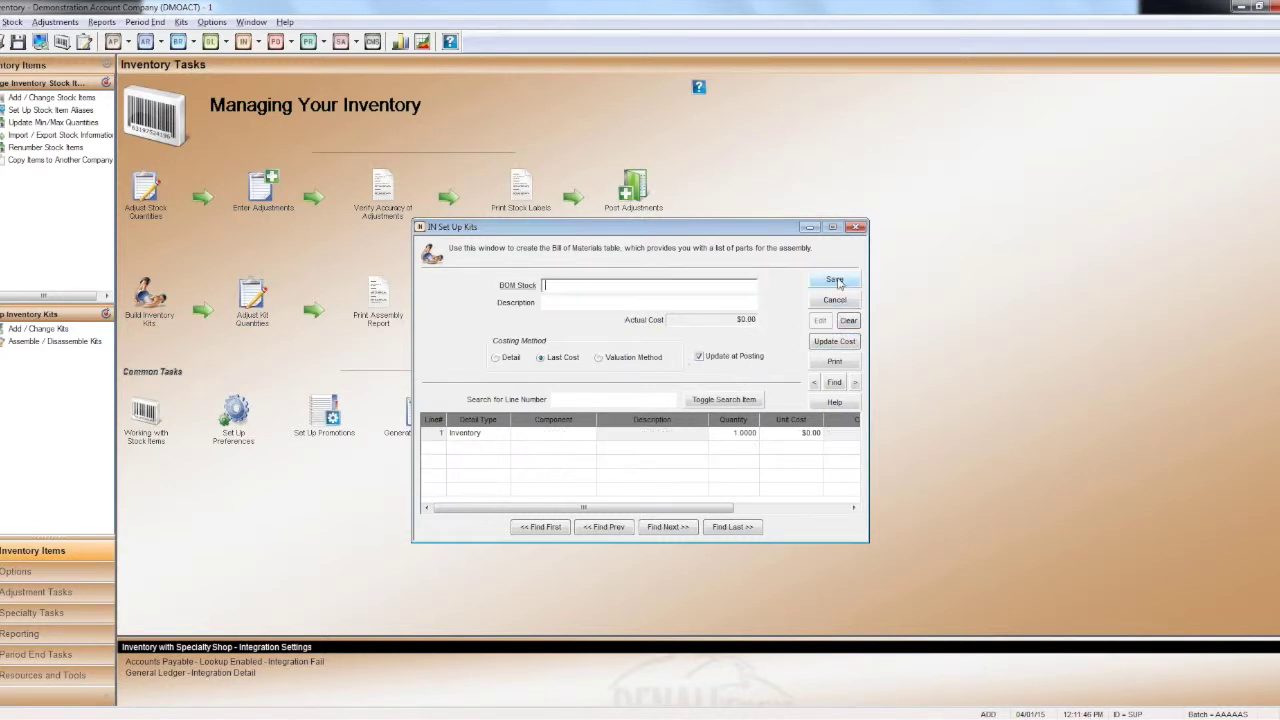
{"action": "left_click", "coordinate": [834, 300]}
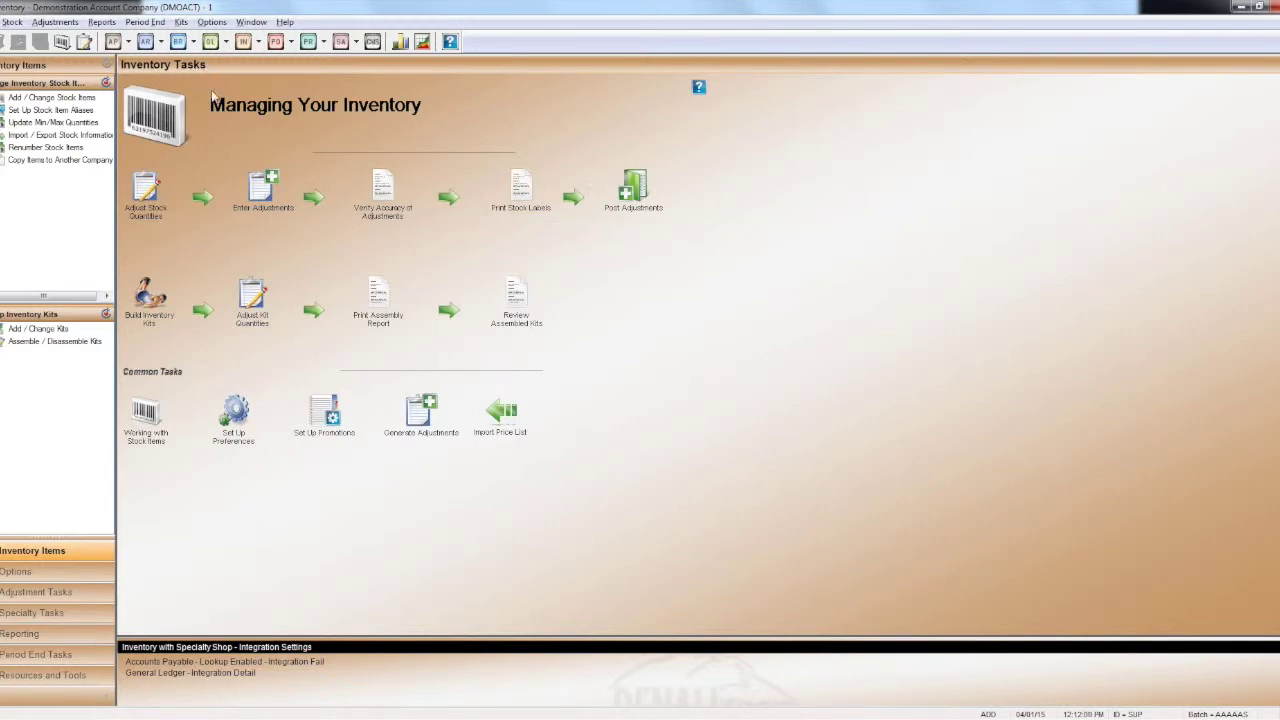
{"action": "left_click", "coordinate": [378, 318]}
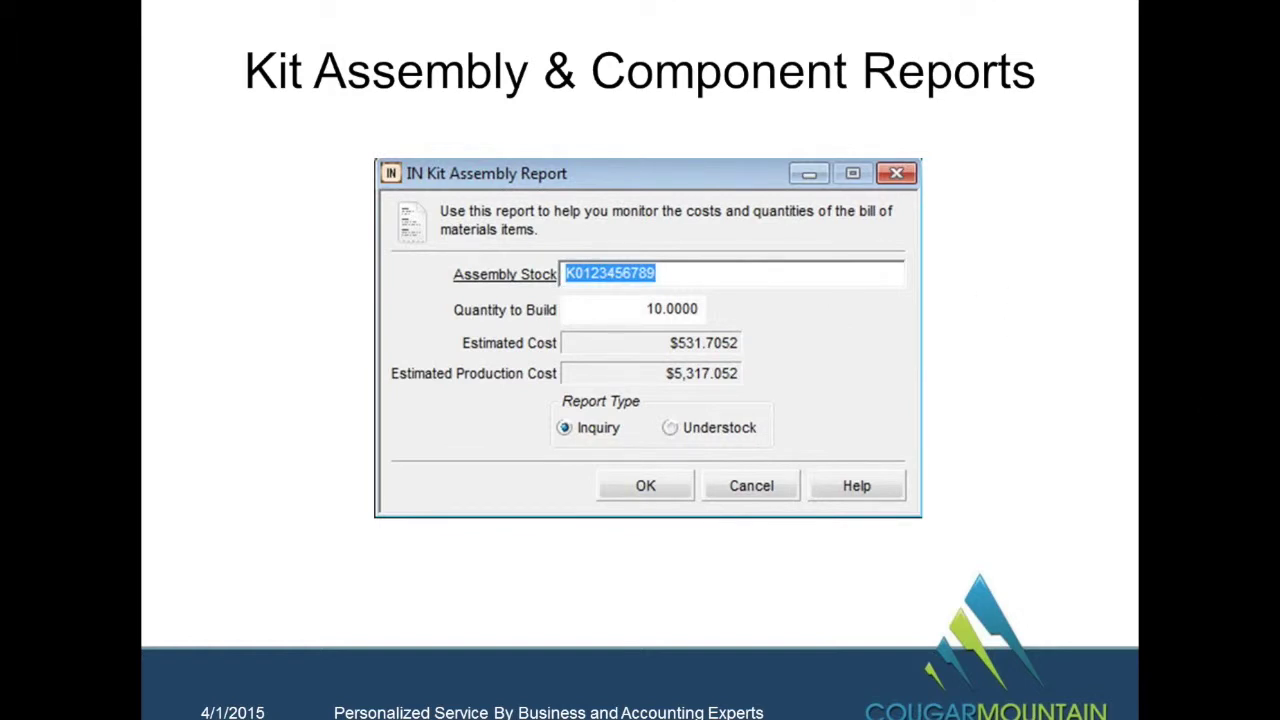
{"action": "key", "text": "alt+Tab"}
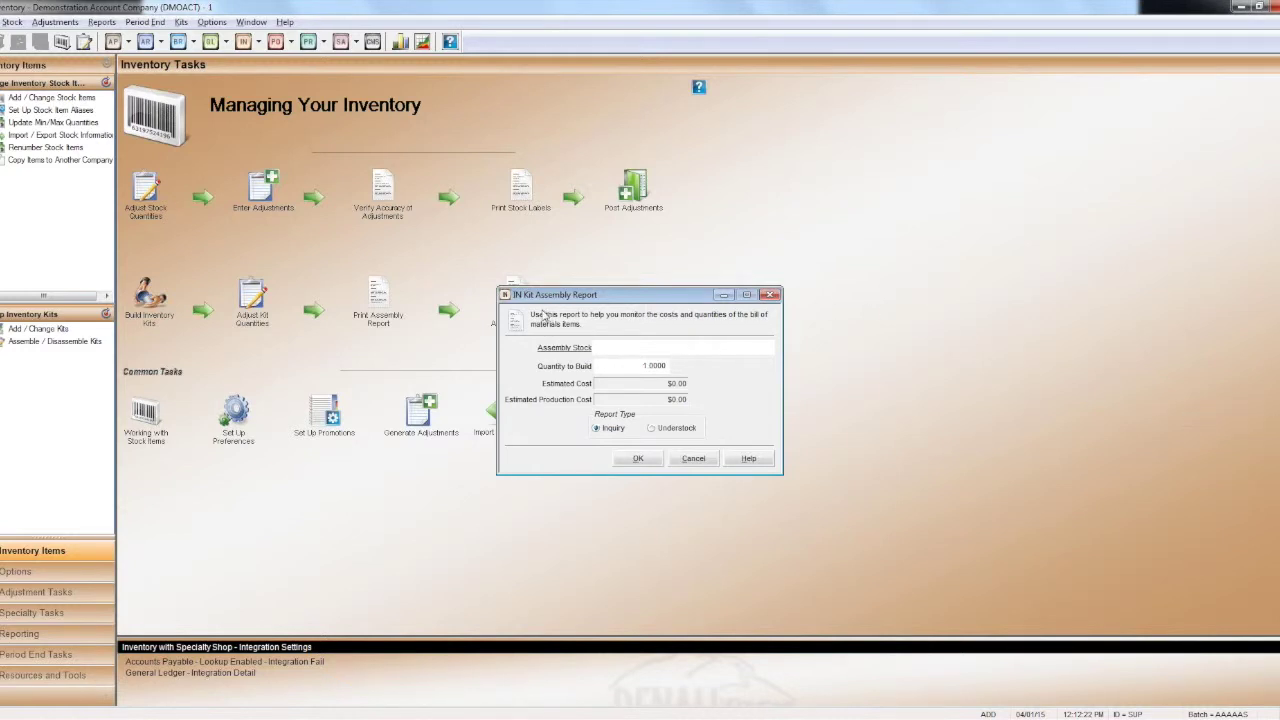
{"action": "left_click", "coordinate": [706, 458]}
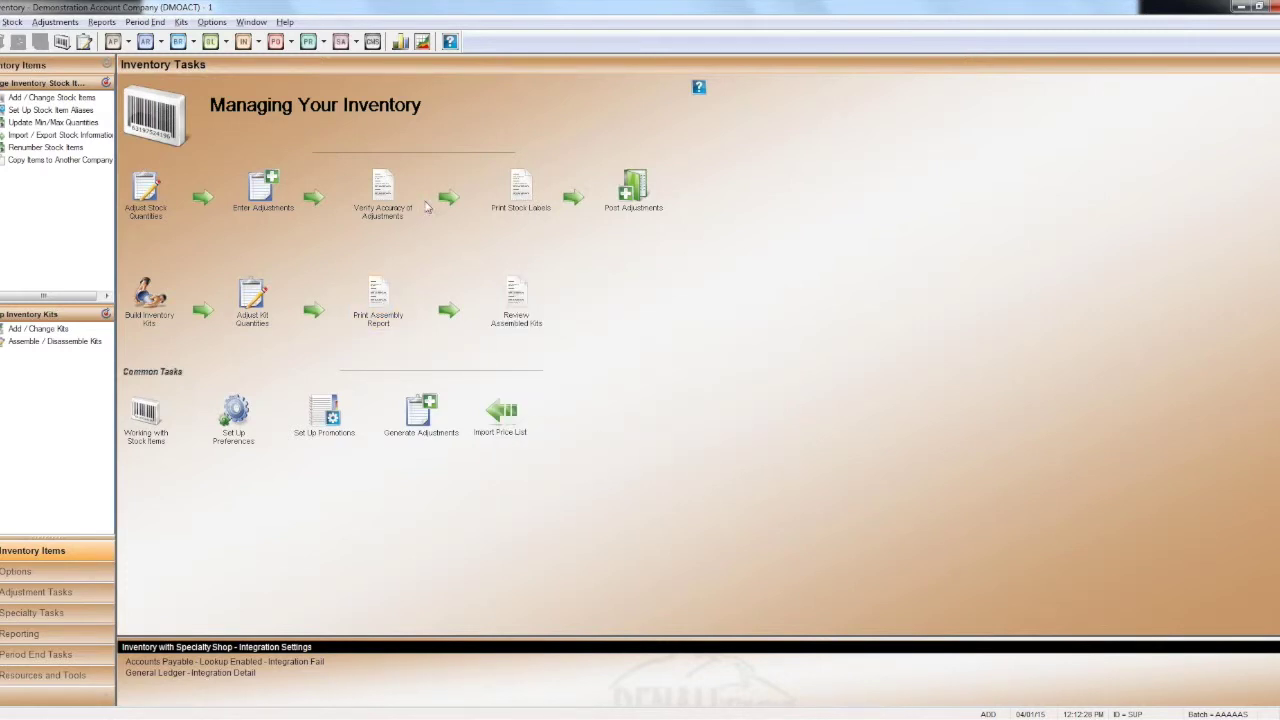
Set up a Kit Assembly Report for The Office Group with a quantity to build of 15.
{"action": "left_click", "coordinate": [181, 23]}
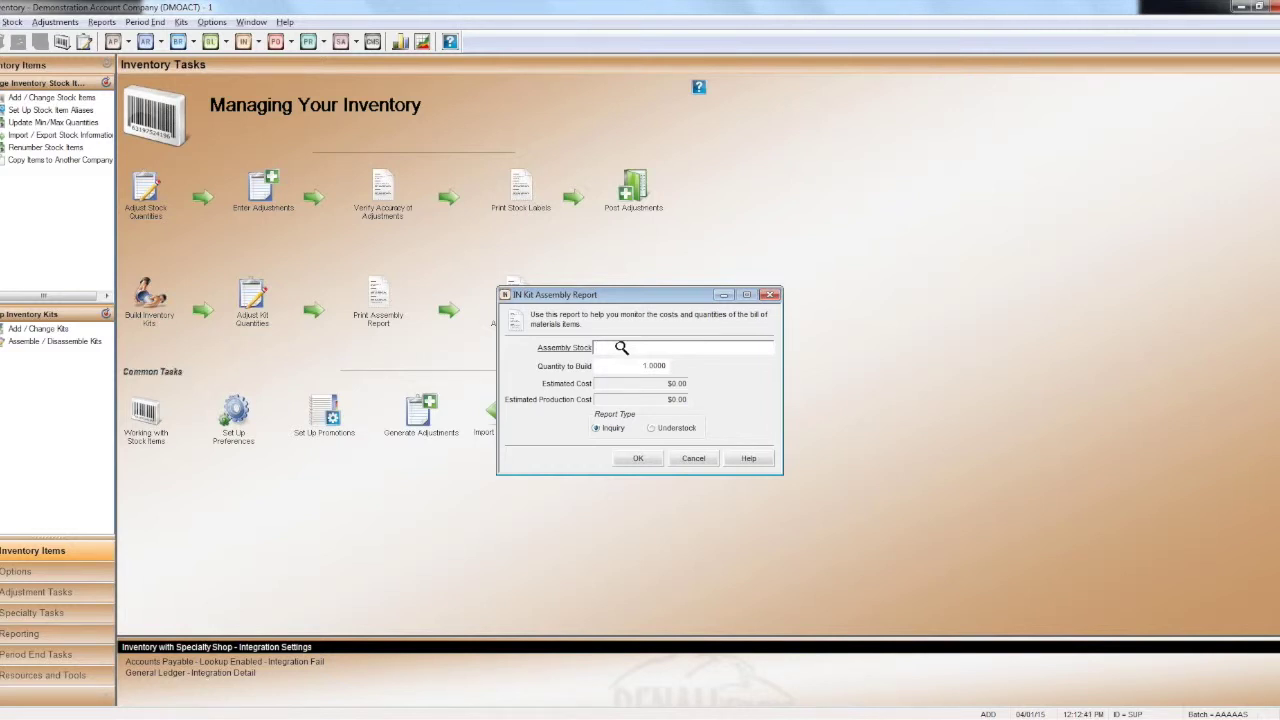
{"action": "left_click", "coordinate": [621, 347]}
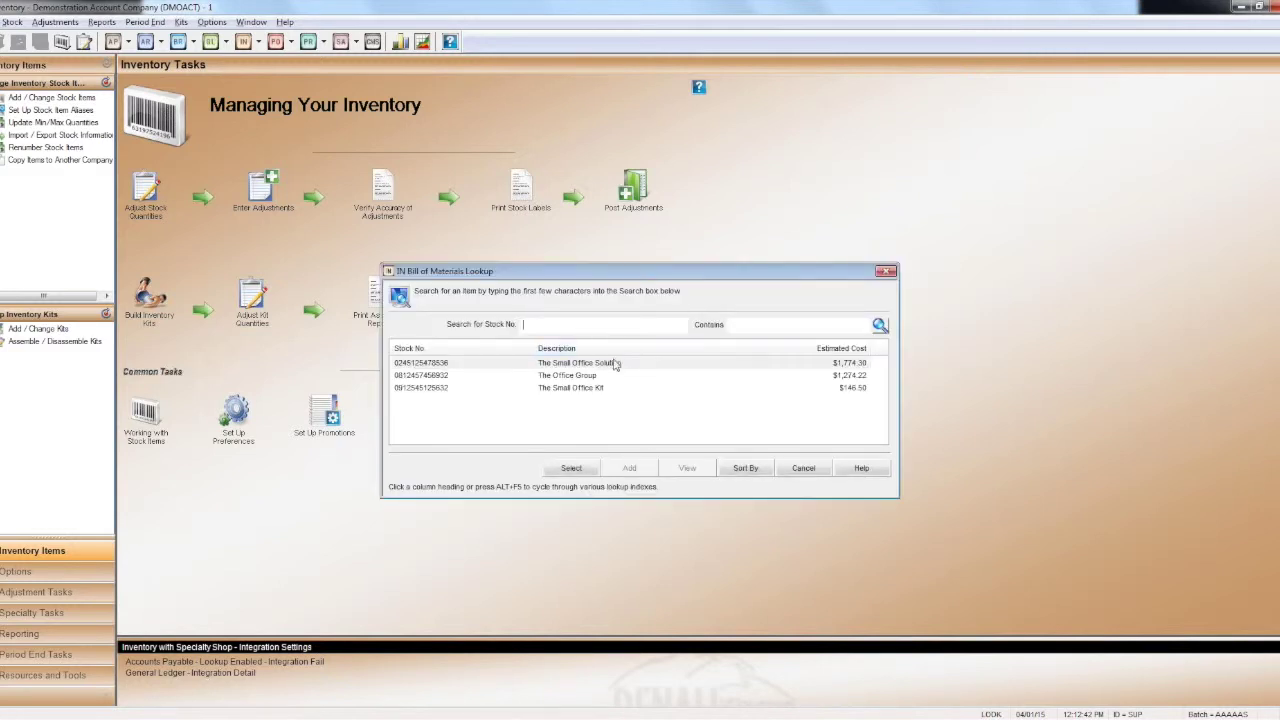
{"action": "left_click", "coordinate": [601, 375]}
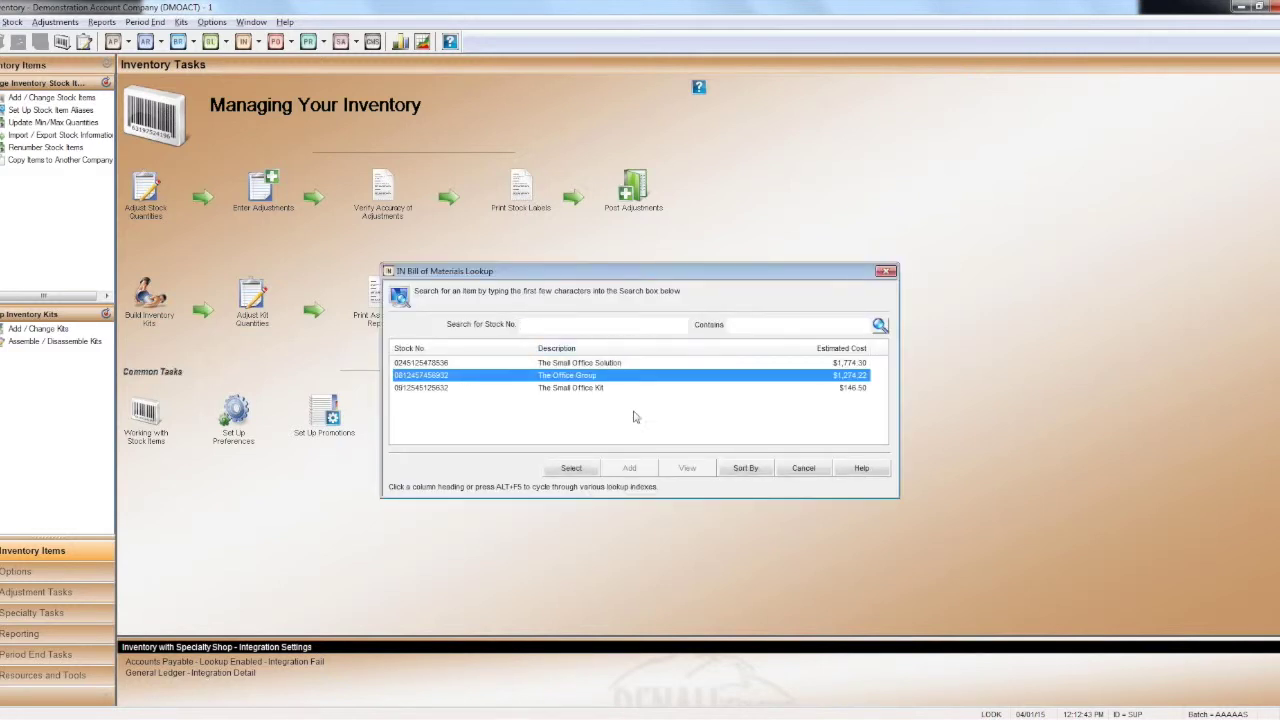
{"action": "left_click", "coordinate": [575, 469]}
{"action": "type", "text": "15"}
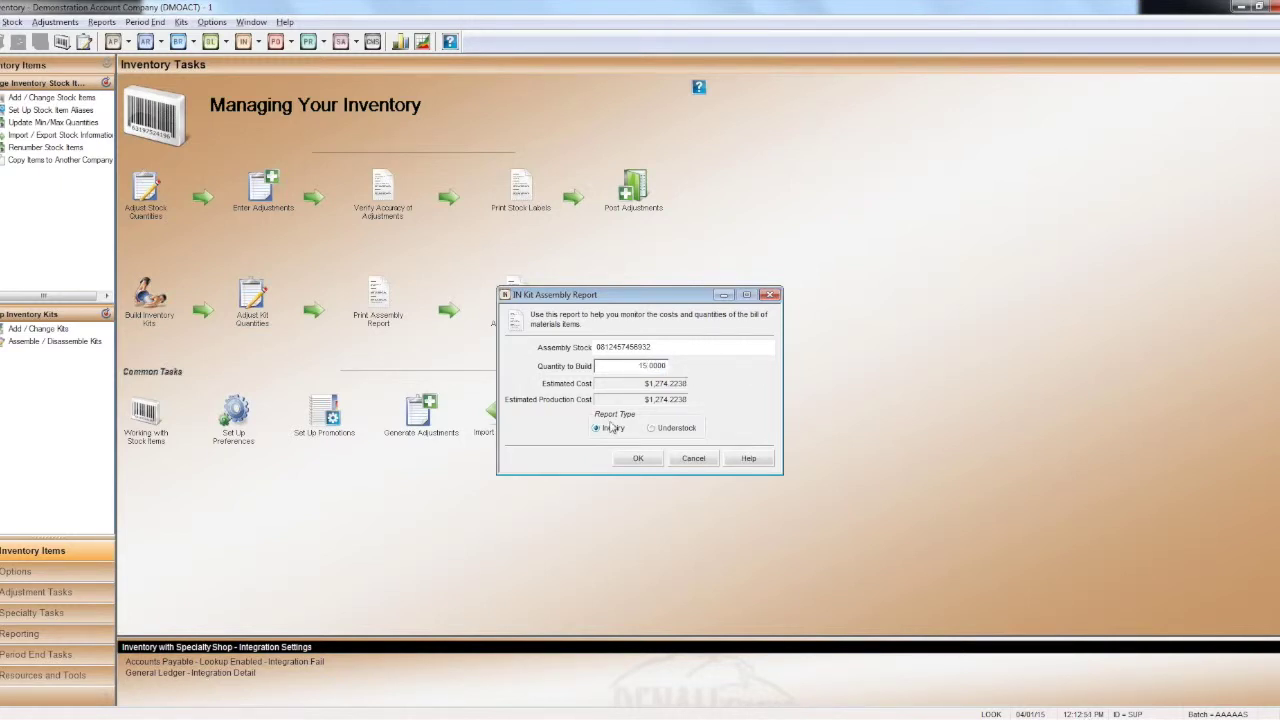
{"action": "key", "text": "Tab"}
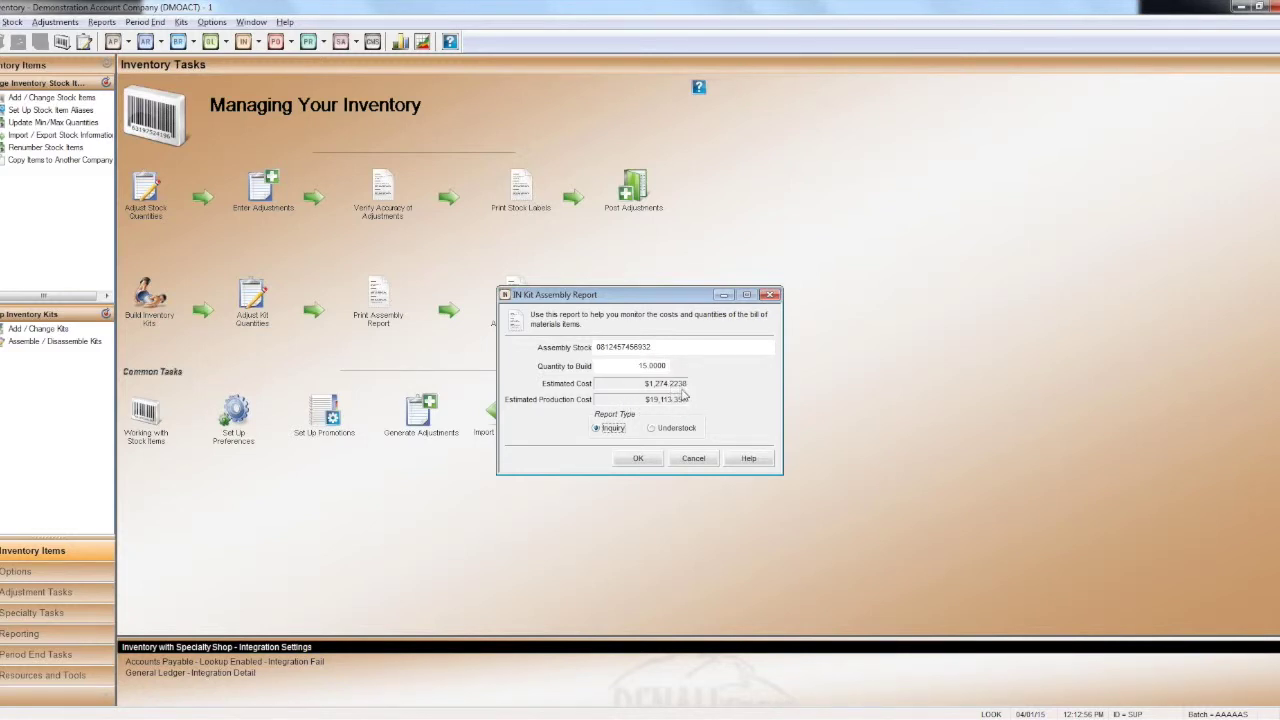
Run the Kit Assembly Report with Screen as the output option.
{"action": "left_click", "coordinate": [638, 458]}
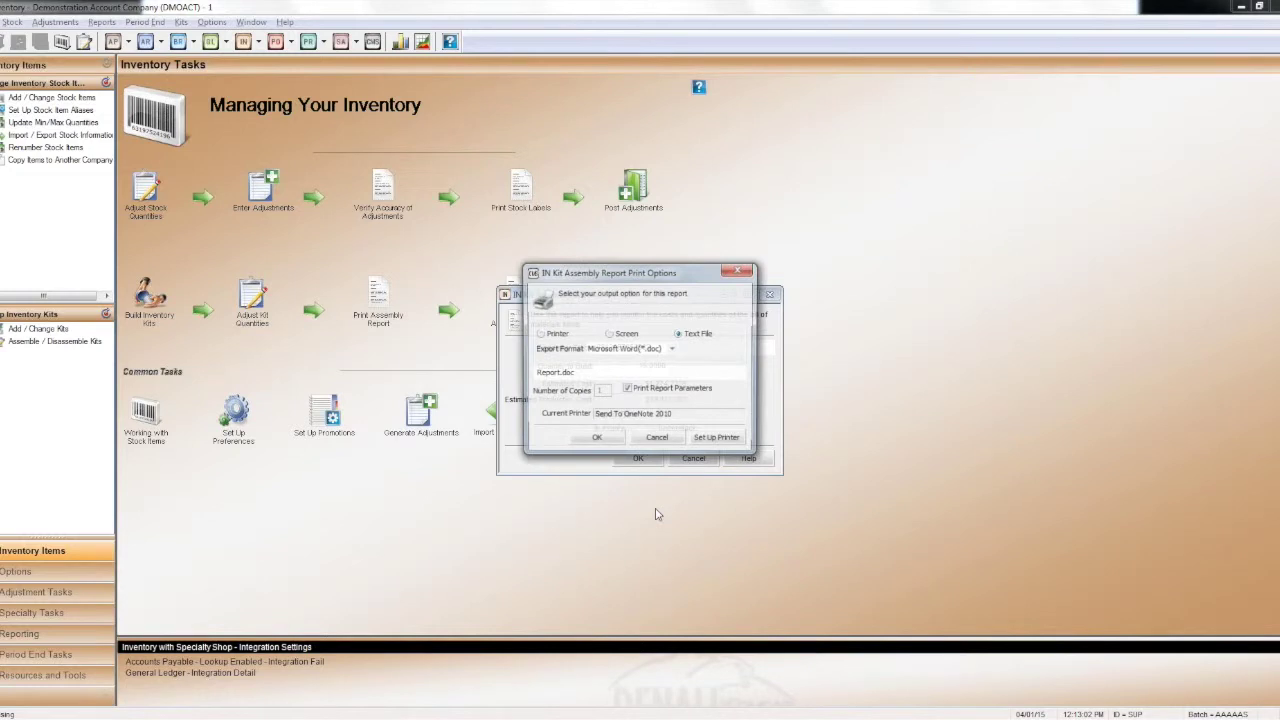
{"action": "left_click", "coordinate": [610, 334]}
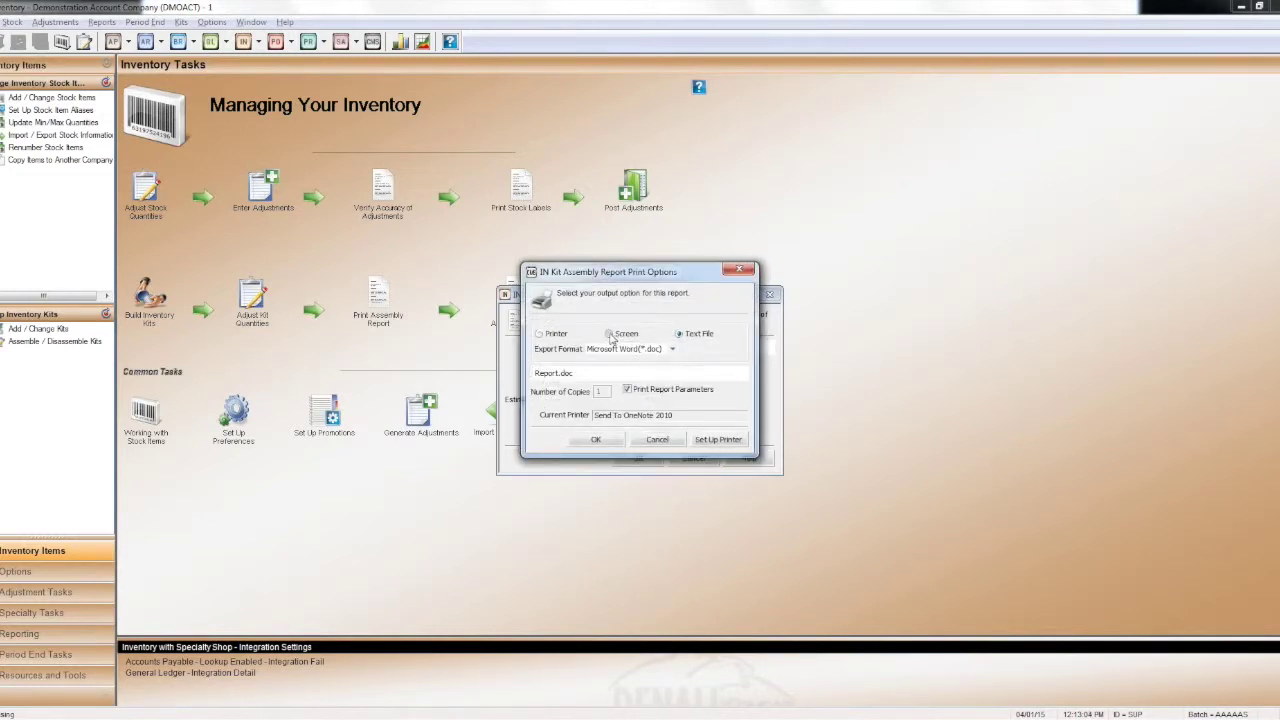
{"action": "left_click", "coordinate": [604, 425]}
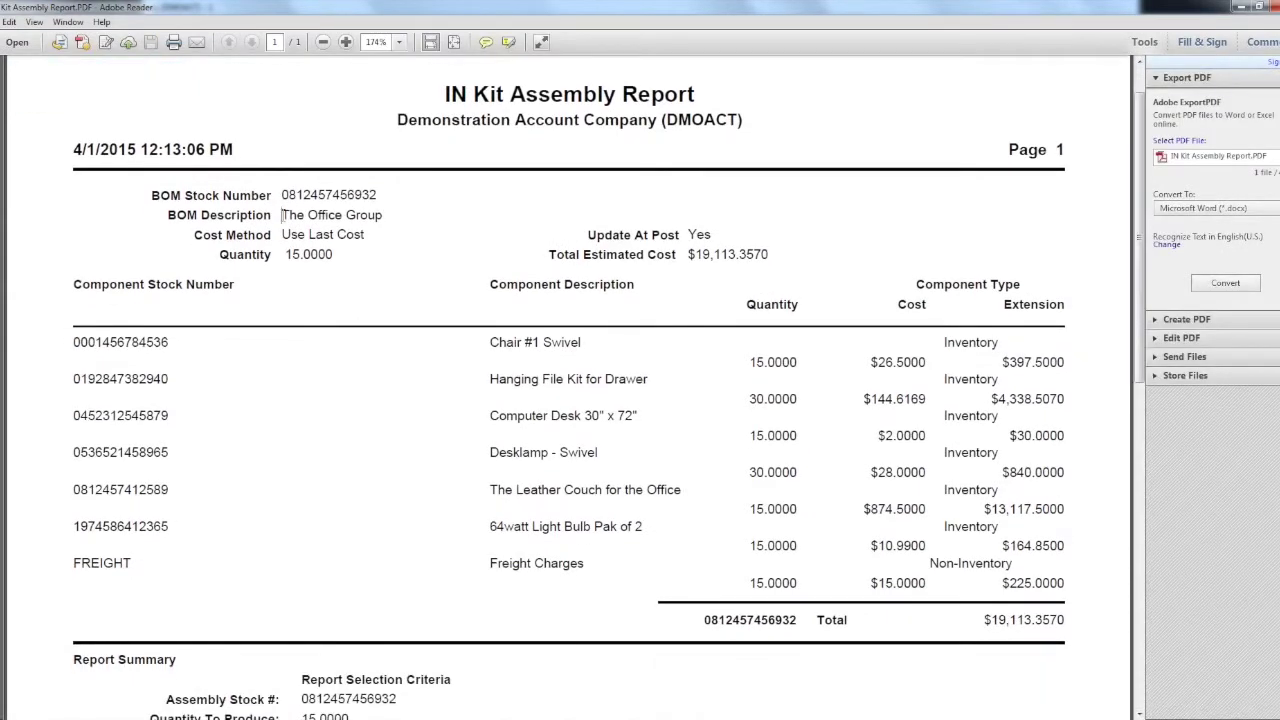
Examine the BOM description, cost method, quantity and total estimated cost in the report header.
{"action": "left_click_drag", "start_coordinate": [283, 215], "coordinate": [374, 209]}
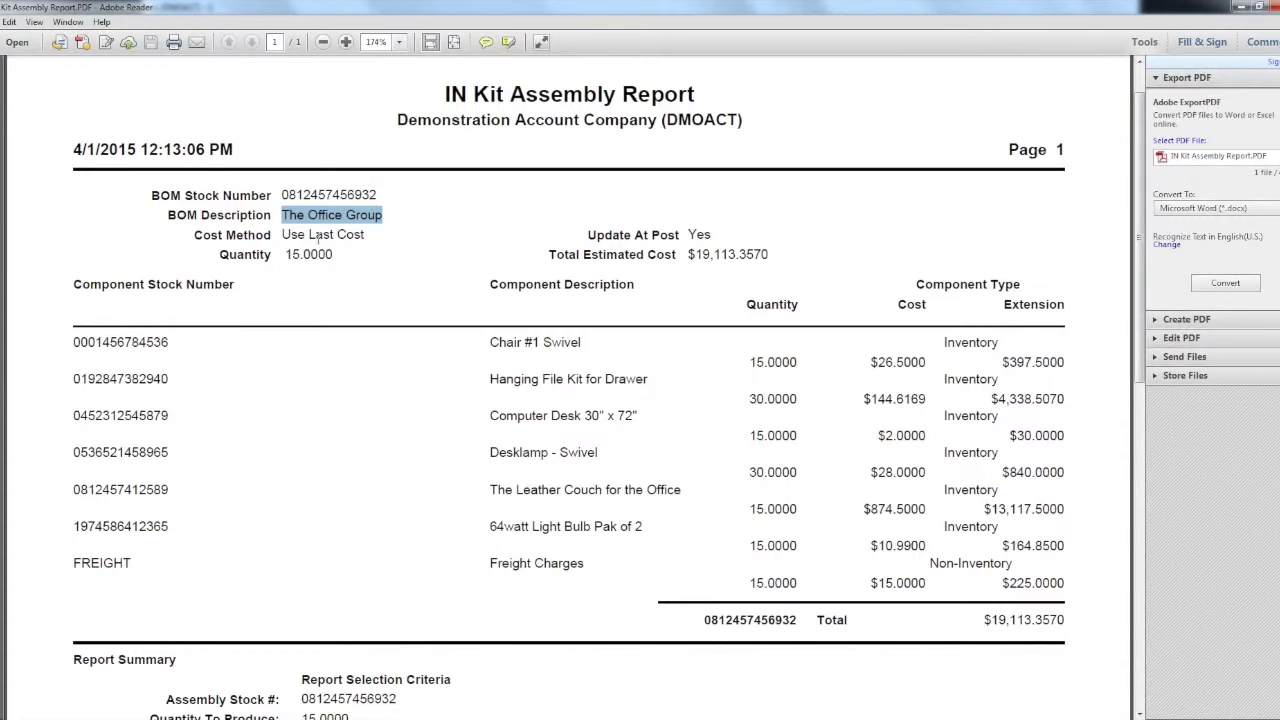
{"action": "left_click_drag", "start_coordinate": [285, 234], "coordinate": [365, 234]}
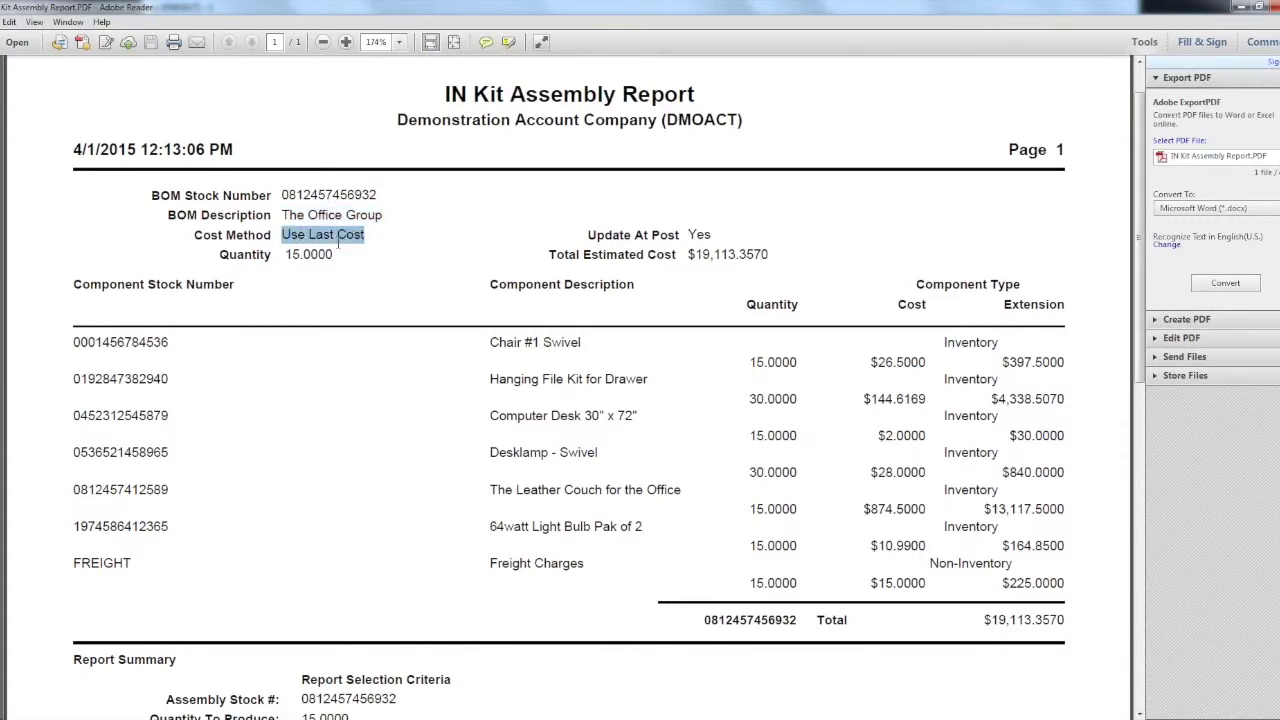
{"action": "left_click_drag", "start_coordinate": [287, 254], "coordinate": [337, 254]}
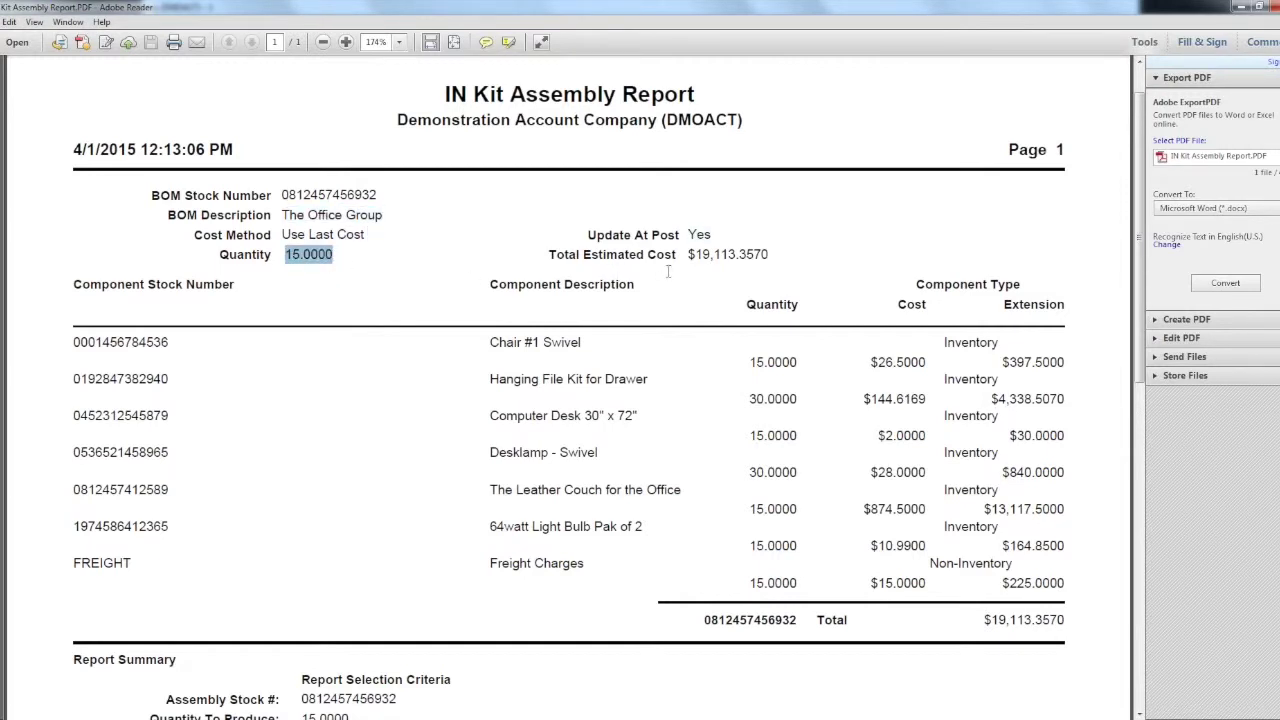
{"action": "left_click_drag", "start_coordinate": [684, 254], "coordinate": [778, 265]}
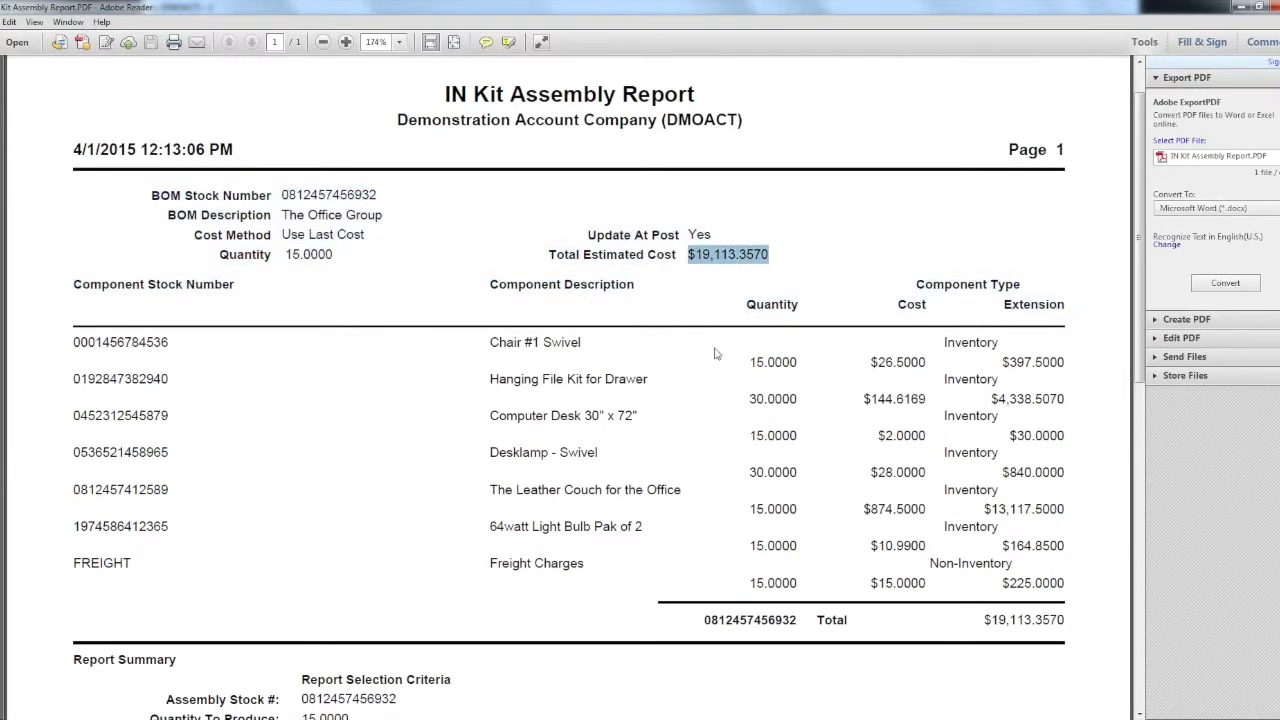
Examine the quantities, costs and extensions of the Chair #1 Swivel and Hanging File Kit for Drawer components, dismissing the reader's update dialog.
{"action": "left_click_drag", "start_coordinate": [485, 343], "coordinate": [550, 345]}
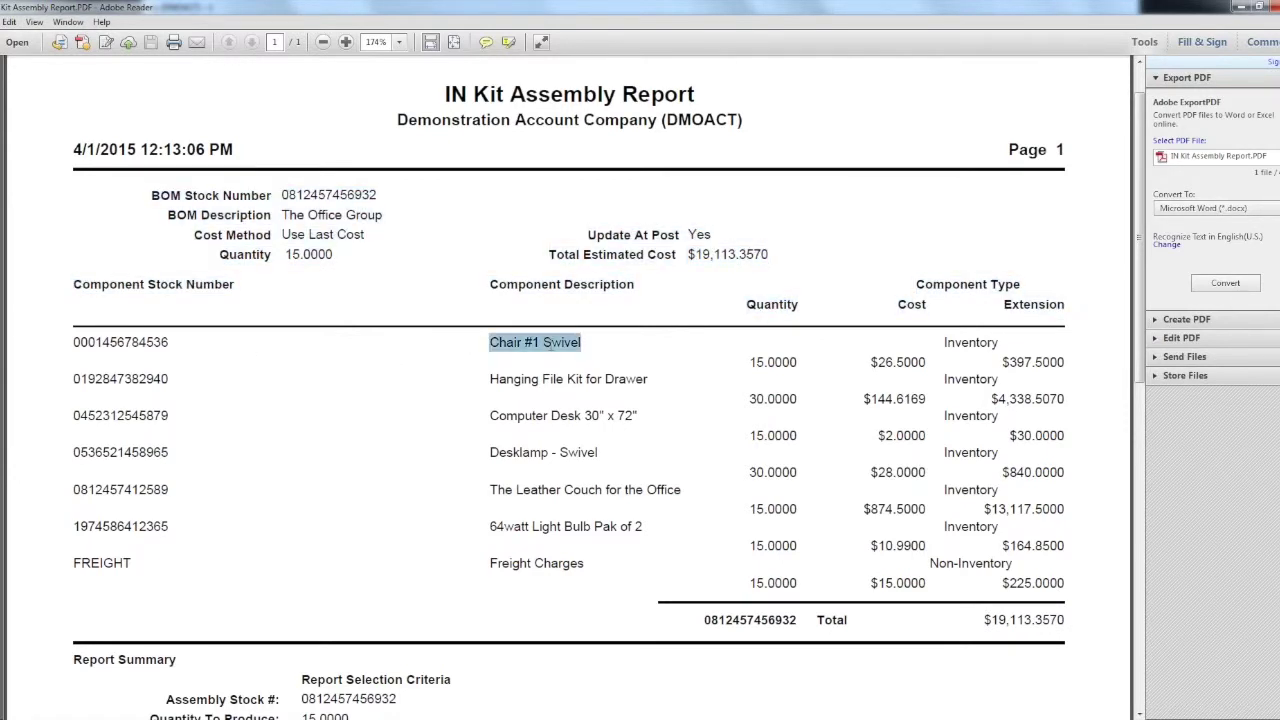
{"action": "left_click_drag", "start_coordinate": [755, 362], "coordinate": [796, 363]}
{"action": "left_click_drag", "start_coordinate": [490, 380], "coordinate": [629, 381]}
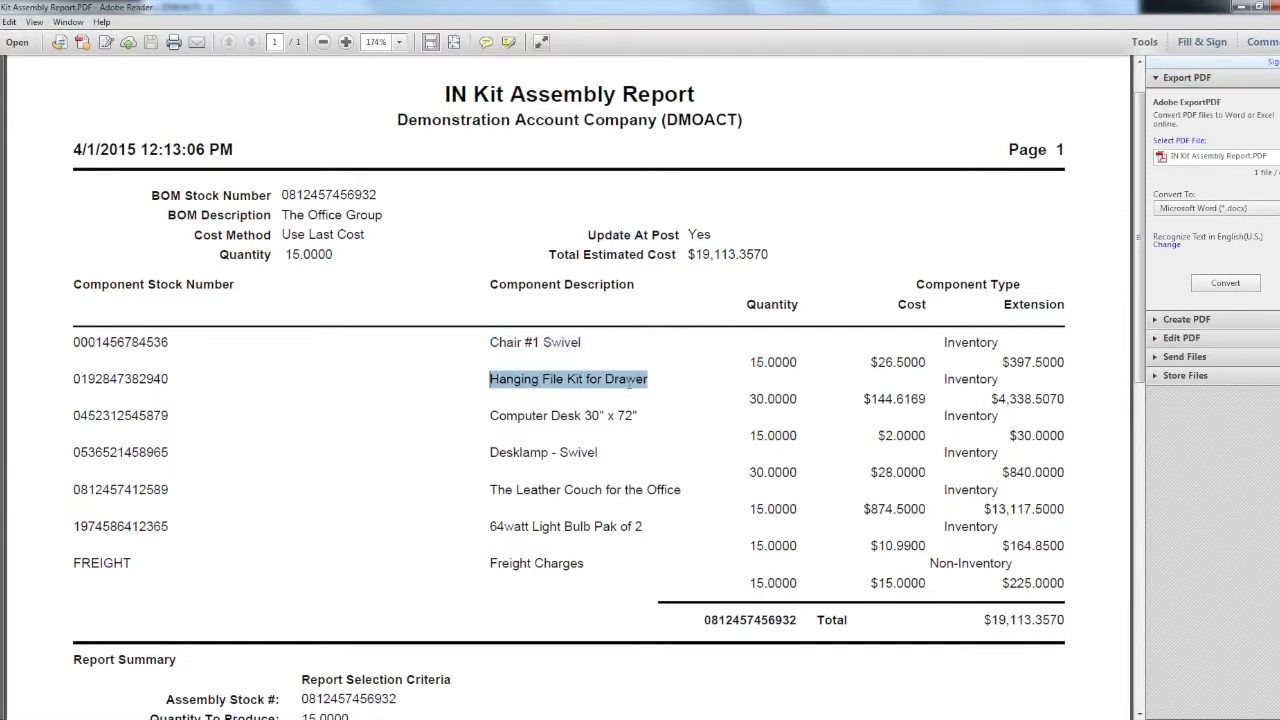
{"action": "left_click_drag", "start_coordinate": [742, 399], "coordinate": [800, 402]}
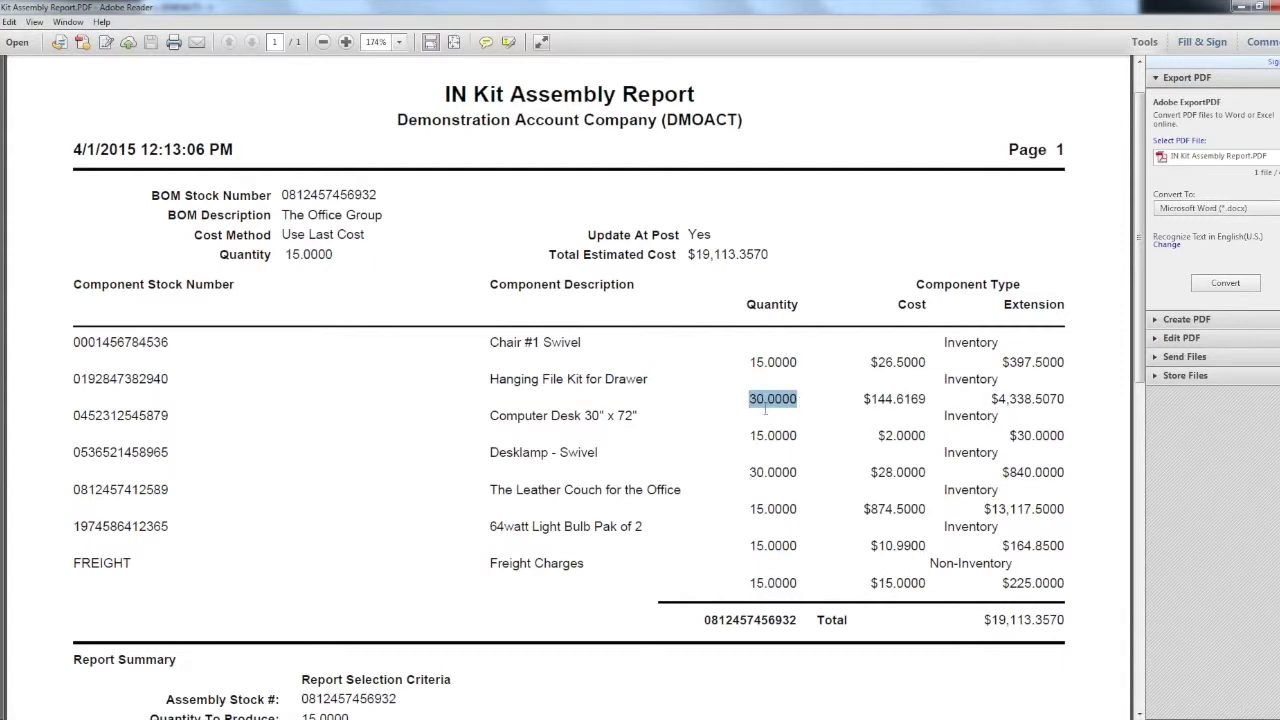
{"action": "left_click_drag", "start_coordinate": [870, 362], "coordinate": [926, 363]}
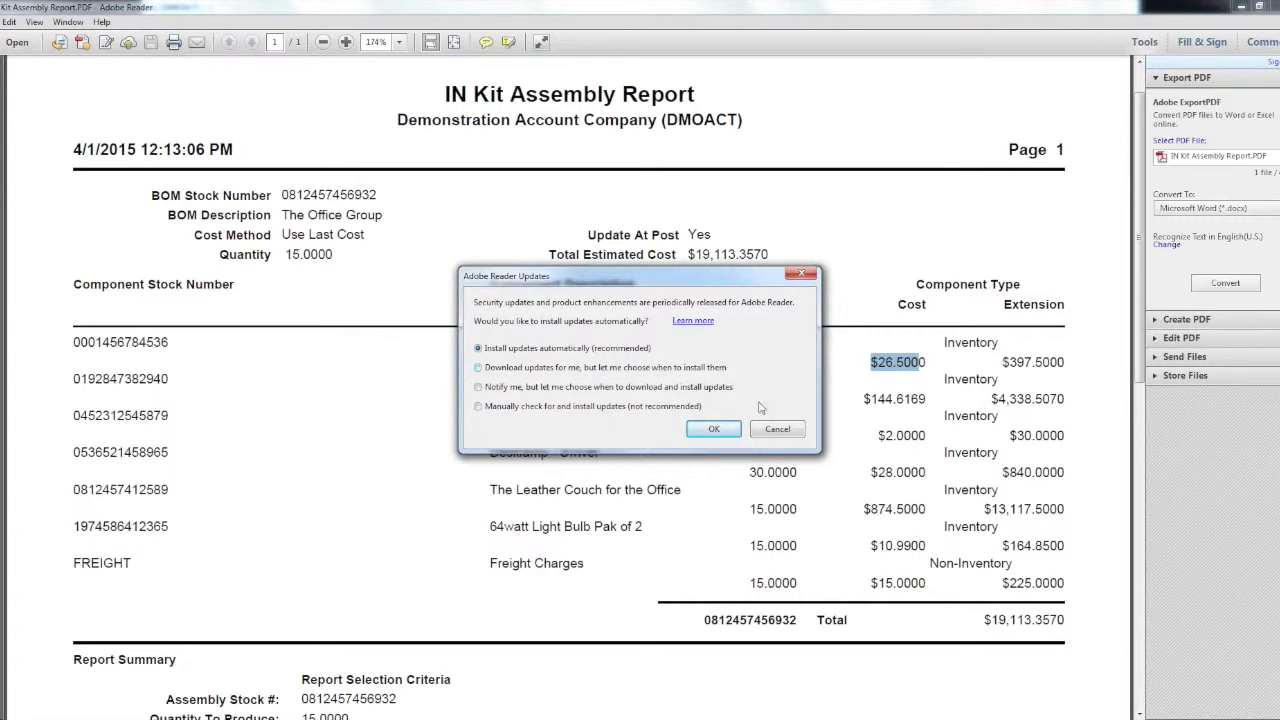
{"action": "left_click", "coordinate": [779, 430]}
{"action": "left_click_drag", "start_coordinate": [1001, 362], "coordinate": [1069, 362]}
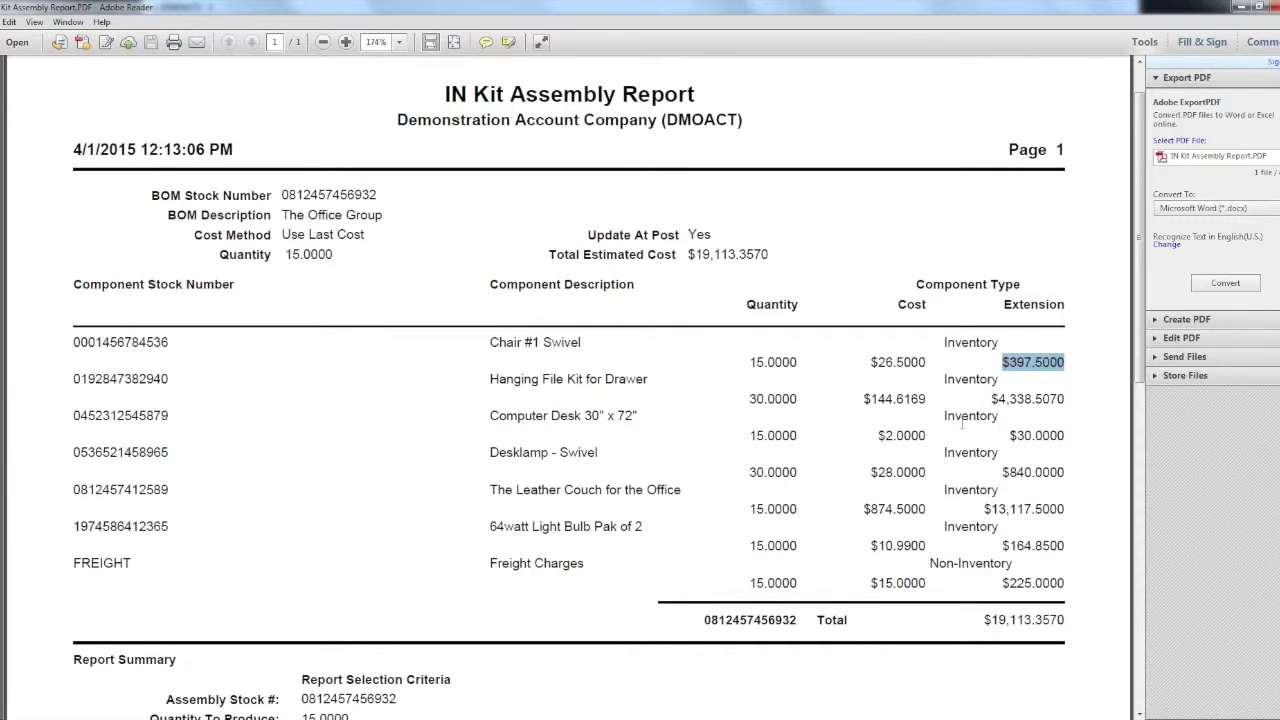
{"action": "left_click_drag", "start_coordinate": [743, 399], "coordinate": [803, 402]}
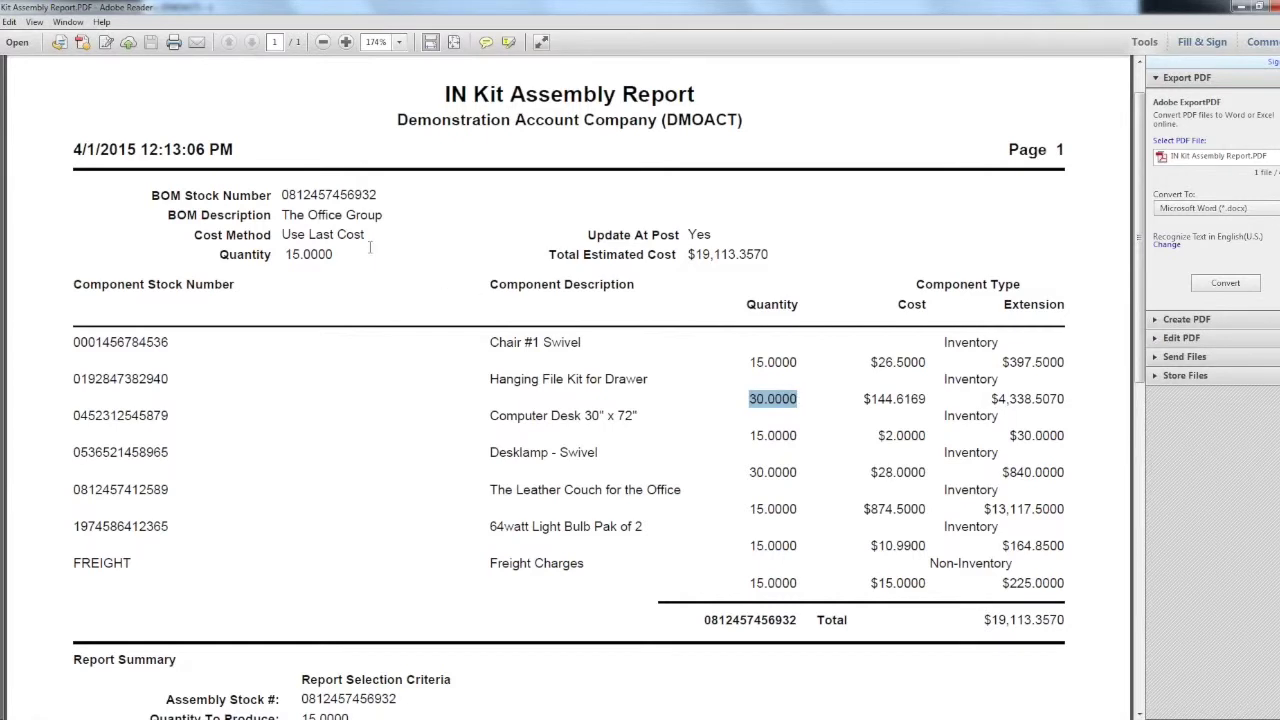
{"action": "left_click_drag", "start_coordinate": [991, 401], "coordinate": [1067, 404]}
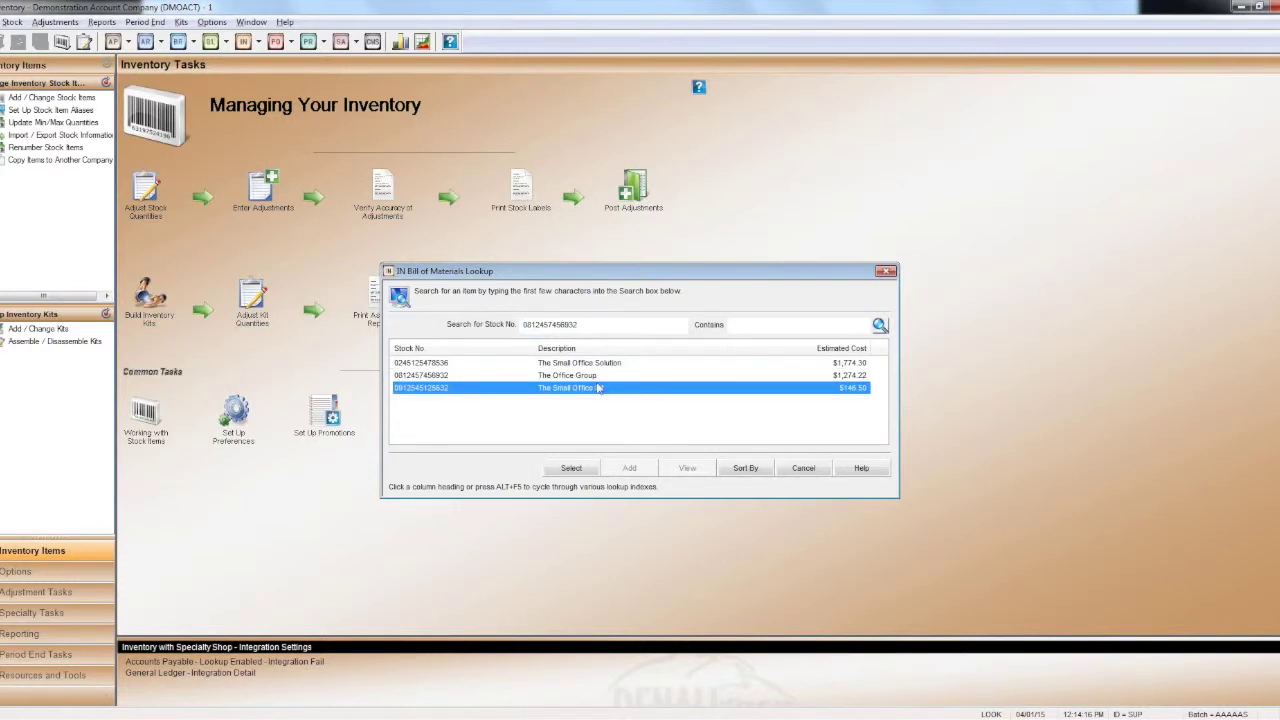
Look through the kits in the Bill of Materials Lookup and leave it without choosing one.
{"action": "left_click", "coordinate": [600, 376]}
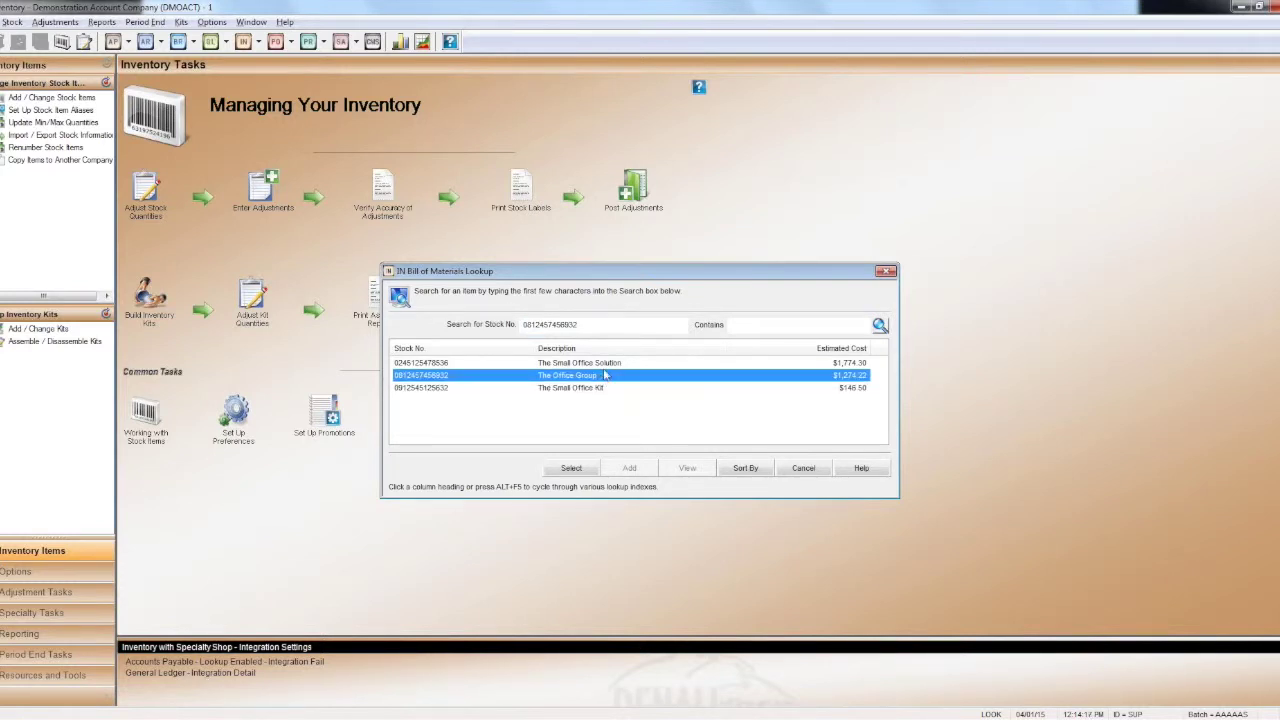
{"action": "left_click", "coordinate": [606, 363]}
{"action": "left_click", "coordinate": [787, 469]}
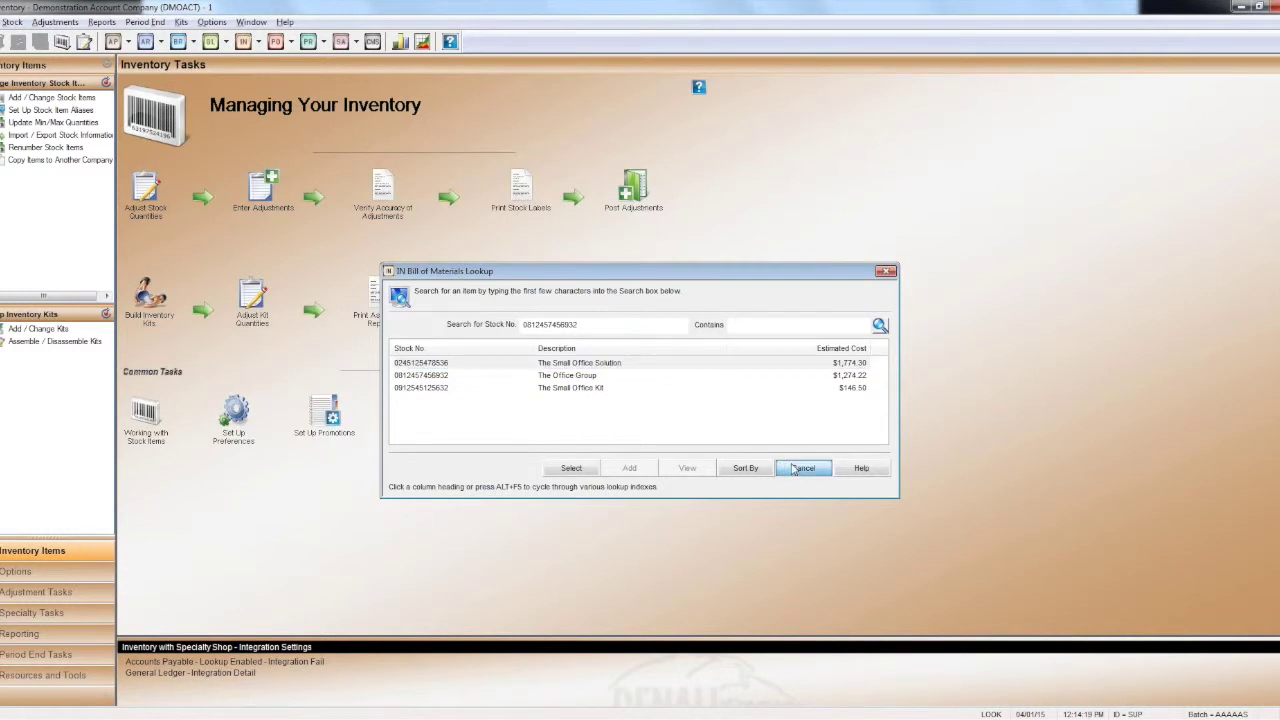
Run the Kit Assembly Report for The Office Group with report type Understock and Screen as the output option.
{"action": "left_click", "coordinate": [657, 346]}
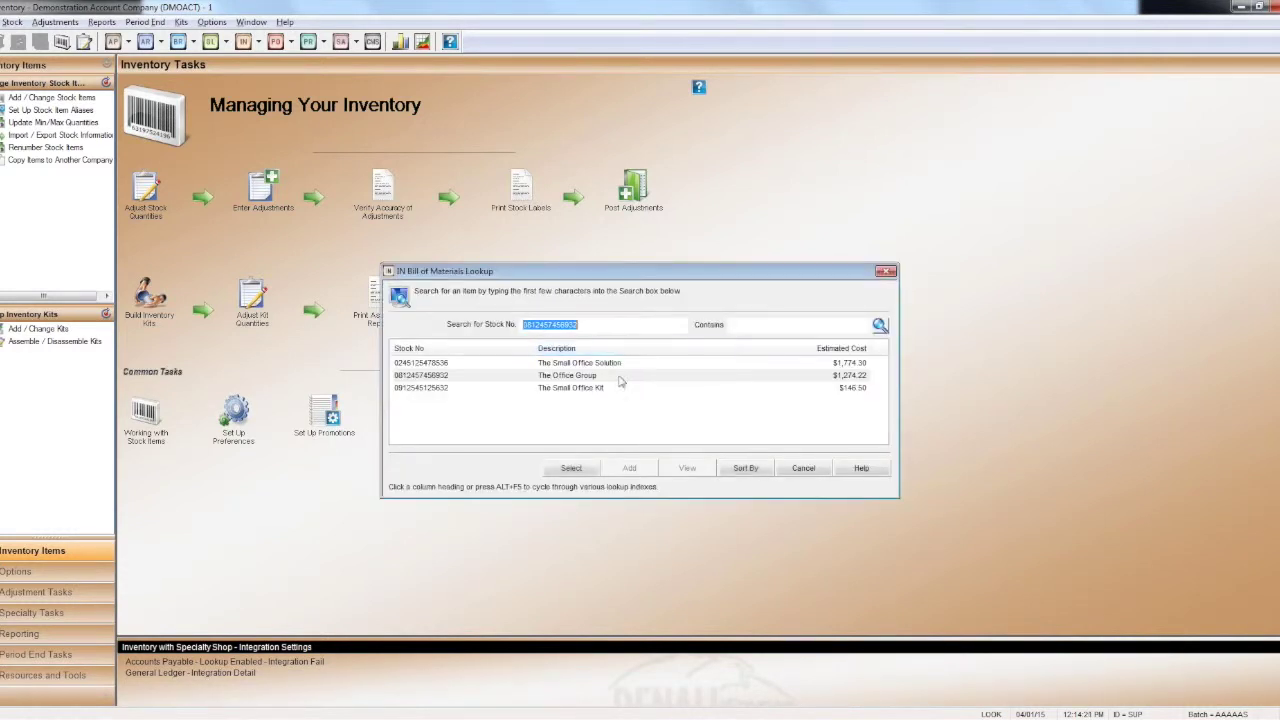
{"action": "left_click", "coordinate": [610, 376]}
{"action": "left_click", "coordinate": [573, 468]}
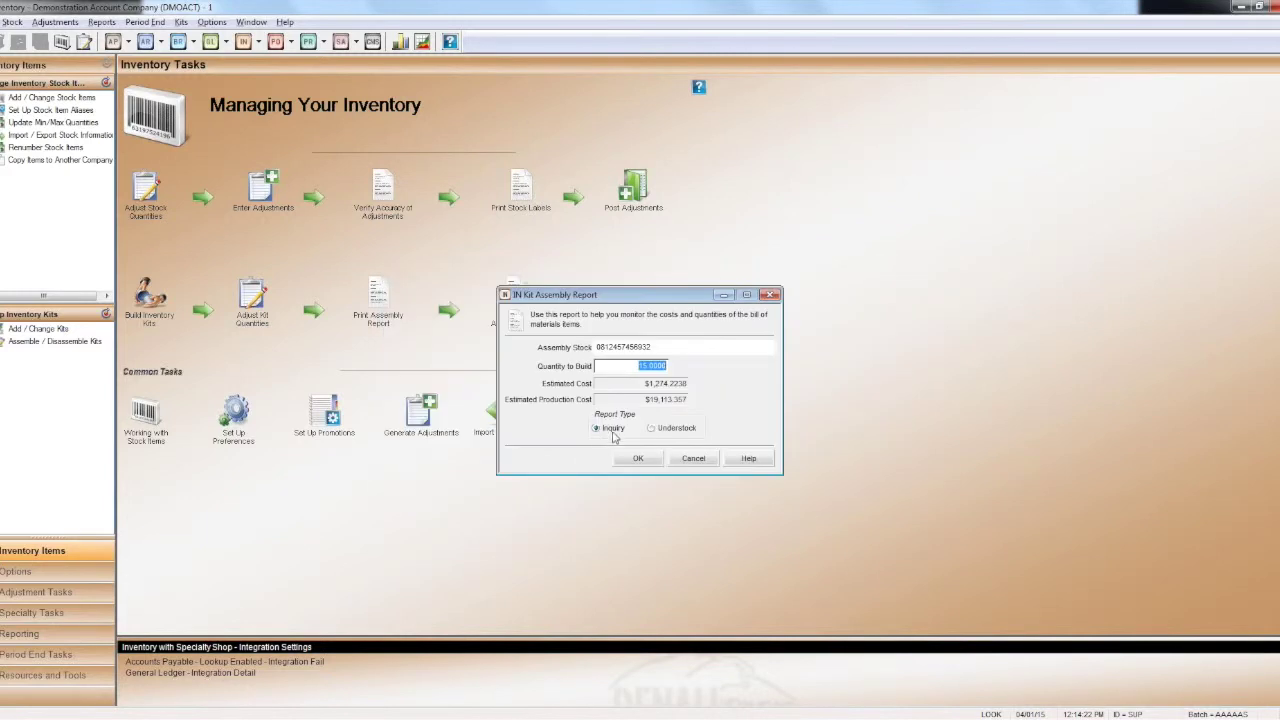
{"action": "left_click", "coordinate": [651, 428]}
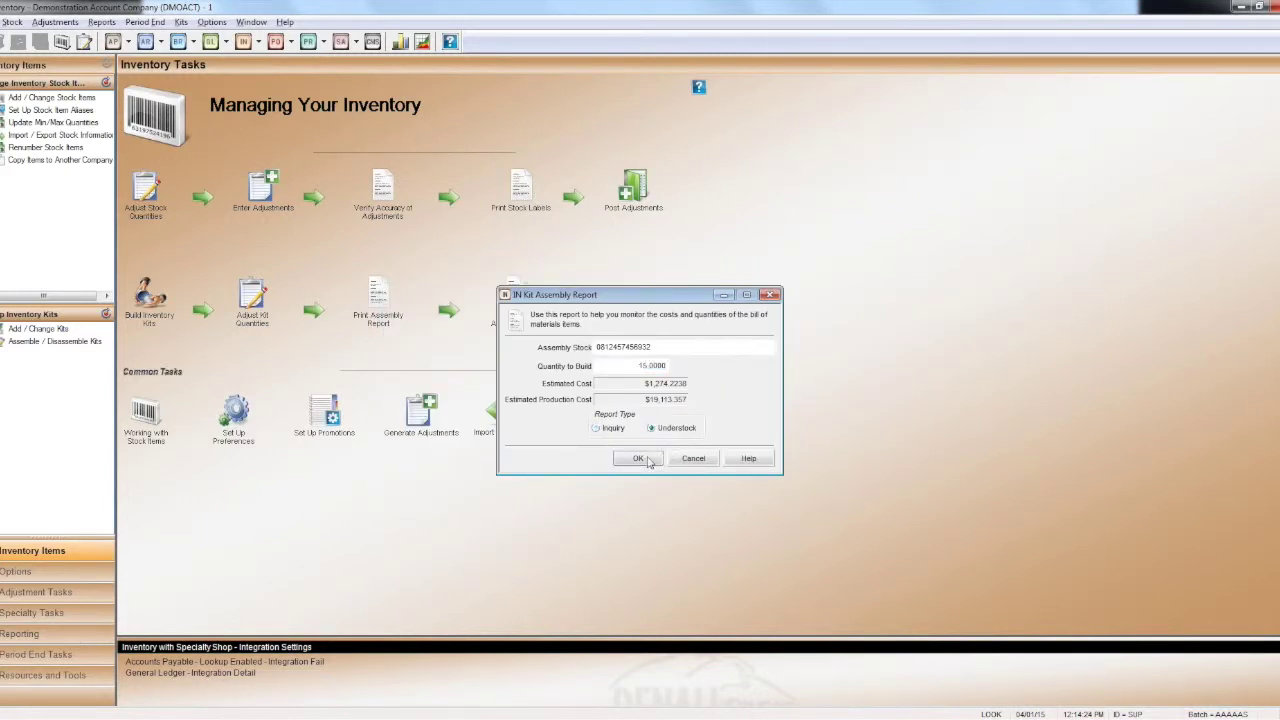
{"action": "left_click", "coordinate": [644, 460]}
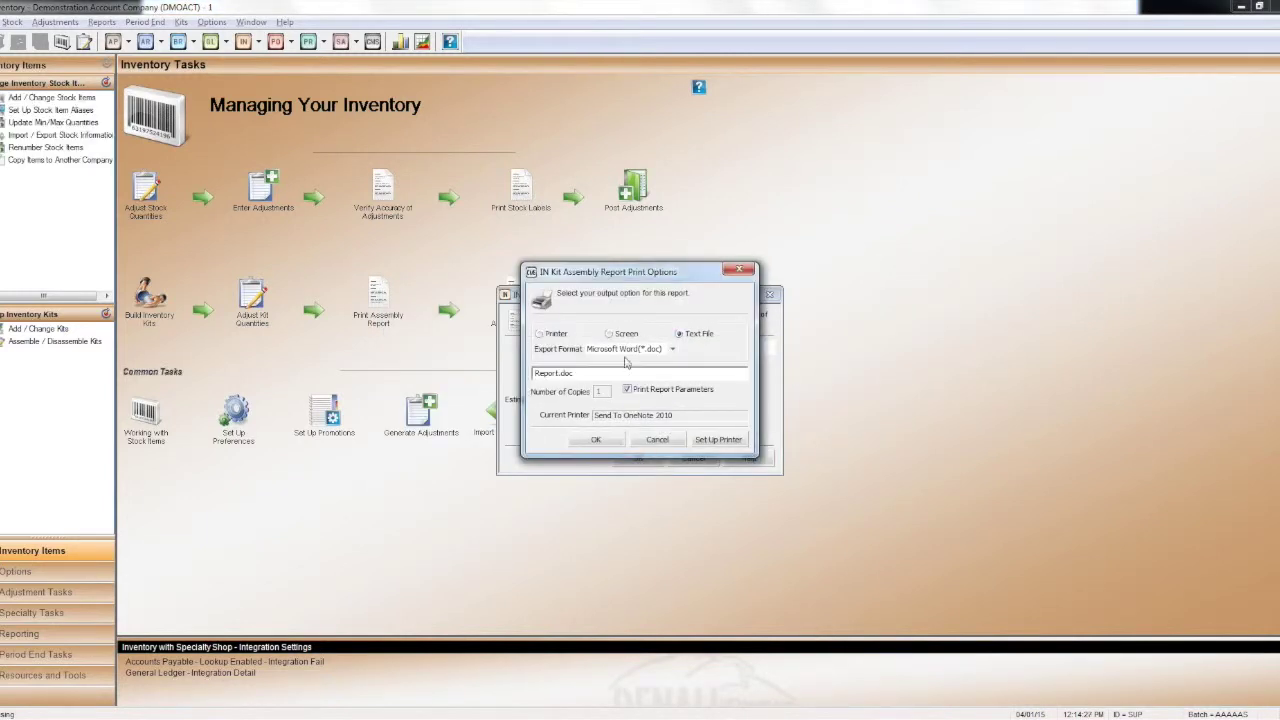
{"action": "left_click", "coordinate": [611, 336]}
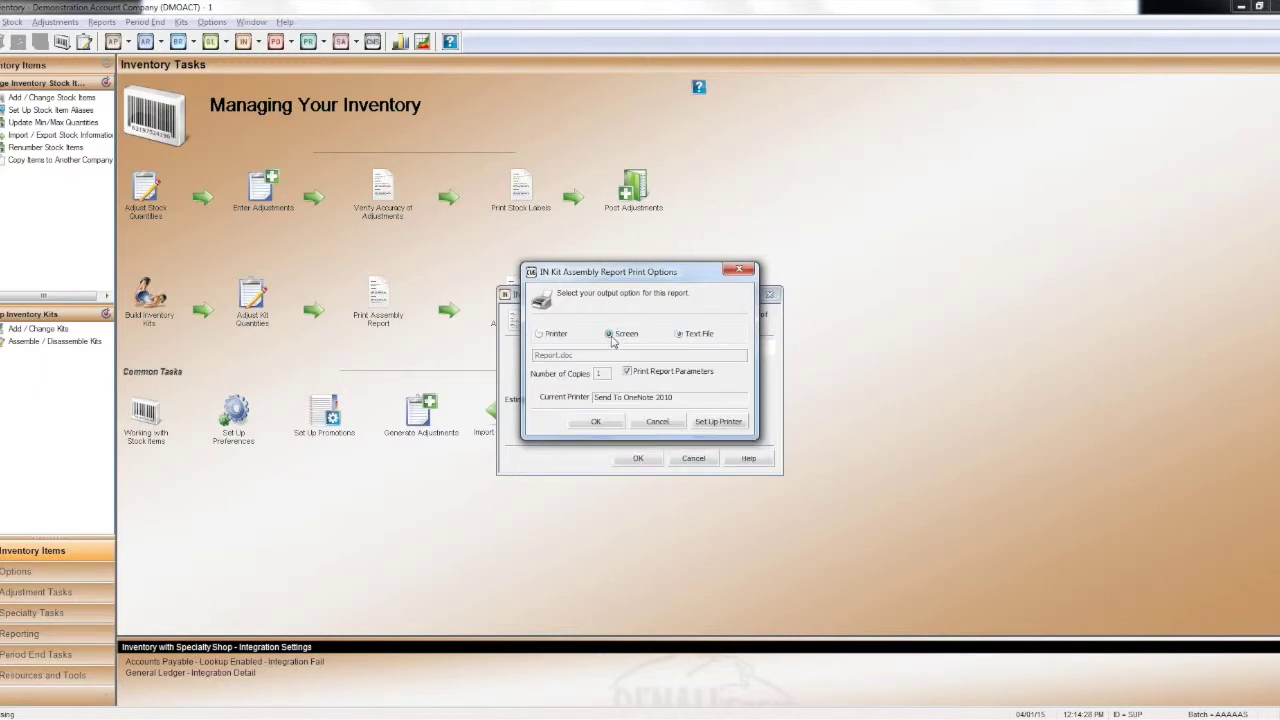
{"action": "left_click", "coordinate": [596, 421]}
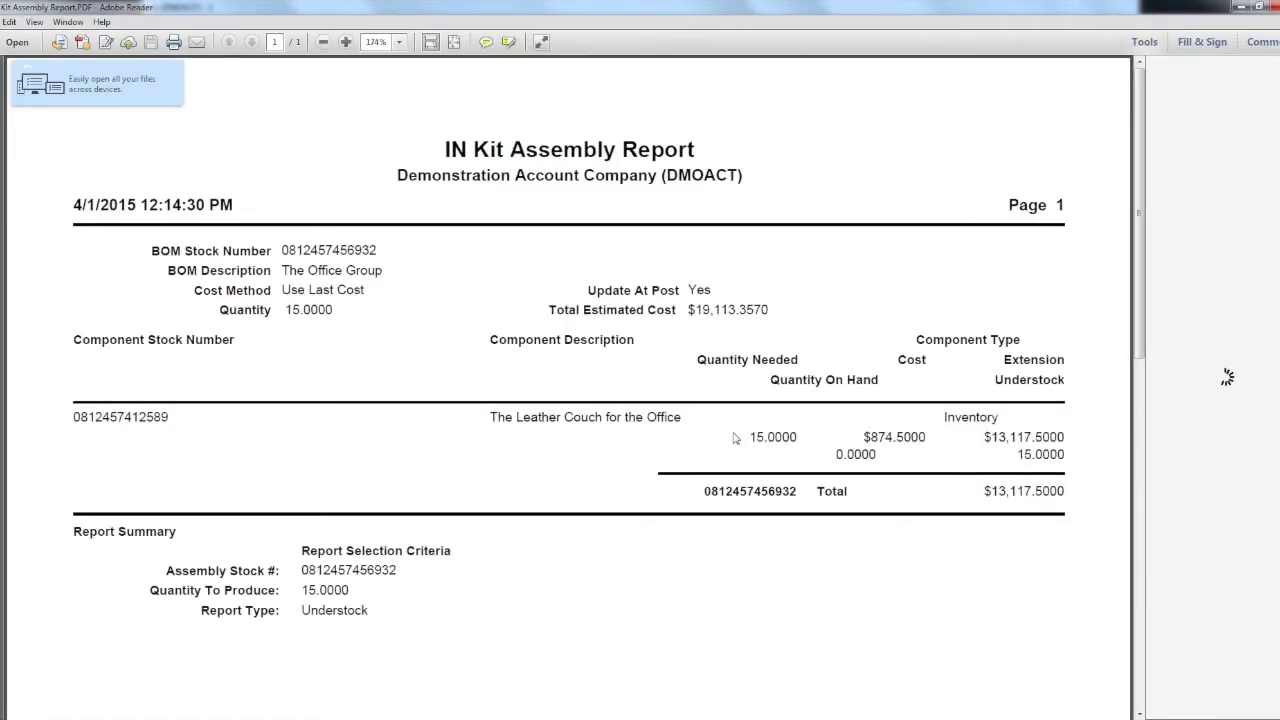
Examine the quantity needed, cost, quantity on hand and understock of The Leather Couch for the Office, leaving the report setup.
{"action": "left_click_drag", "start_coordinate": [491, 417], "coordinate": [705, 440]}
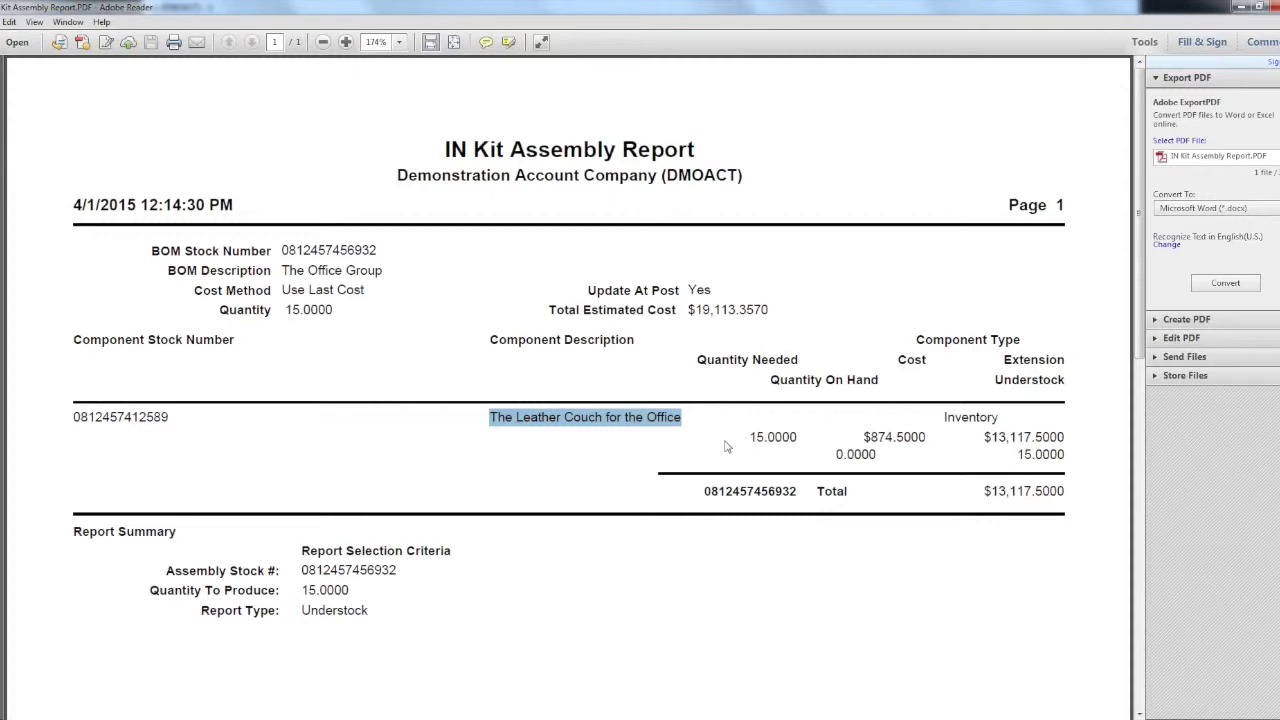
{"action": "left_click_drag", "start_coordinate": [750, 437], "coordinate": [1075, 459]}
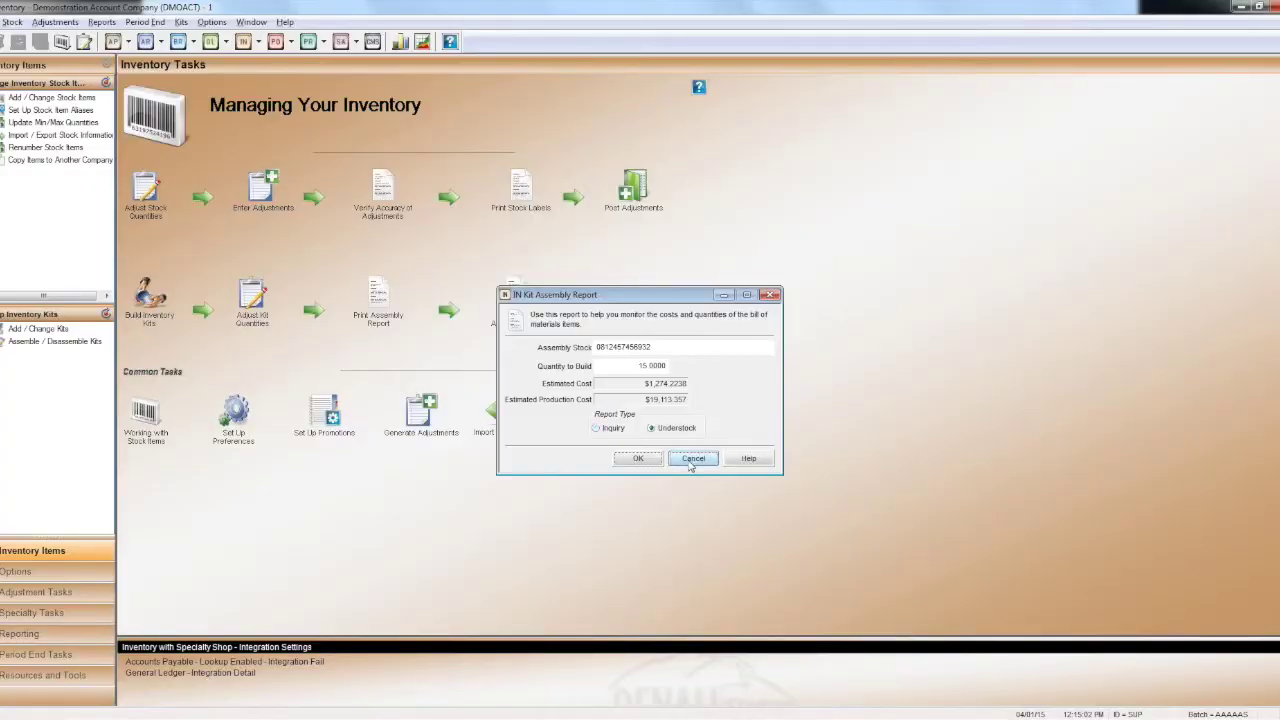
{"action": "left_click", "coordinate": [692, 460]}
Run the Master Kit Report for all assemblies and components with Screen as the output option.
{"action": "left_click", "coordinate": [519, 290]}
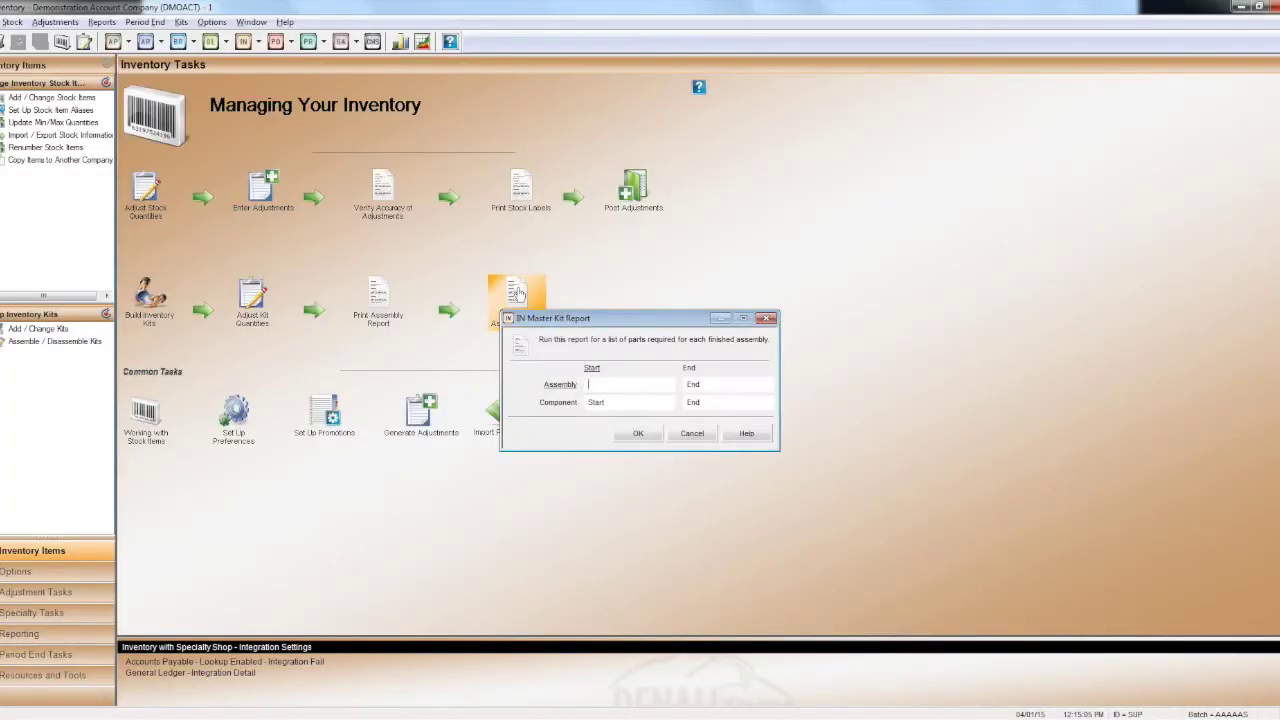
{"action": "left_click", "coordinate": [634, 384]}
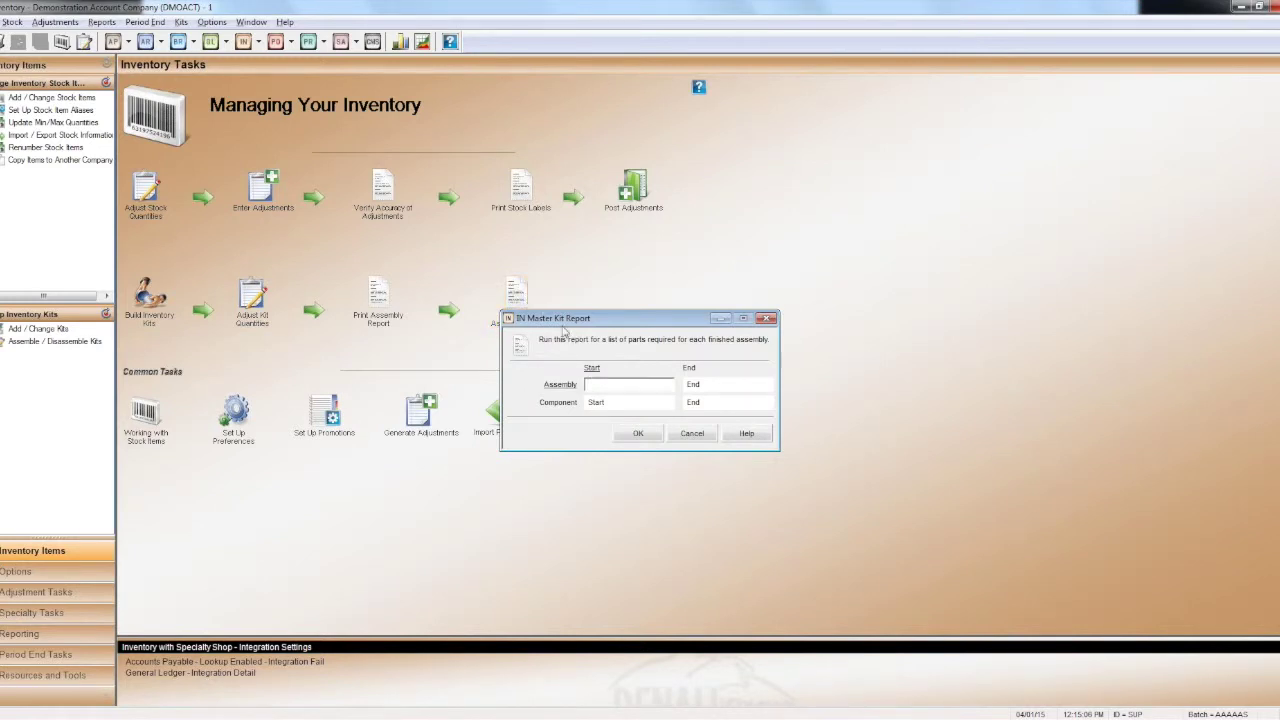
{"action": "left_click", "coordinate": [181, 22]}
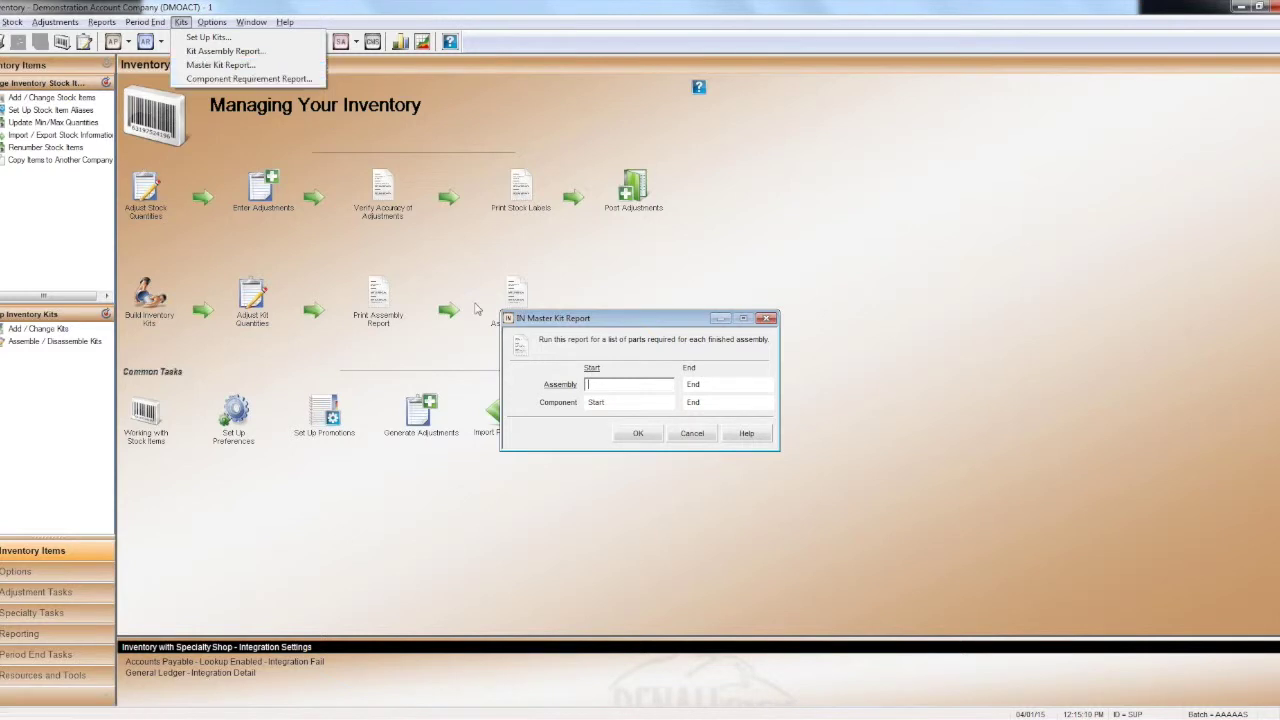
{"action": "left_click", "coordinate": [656, 318]}
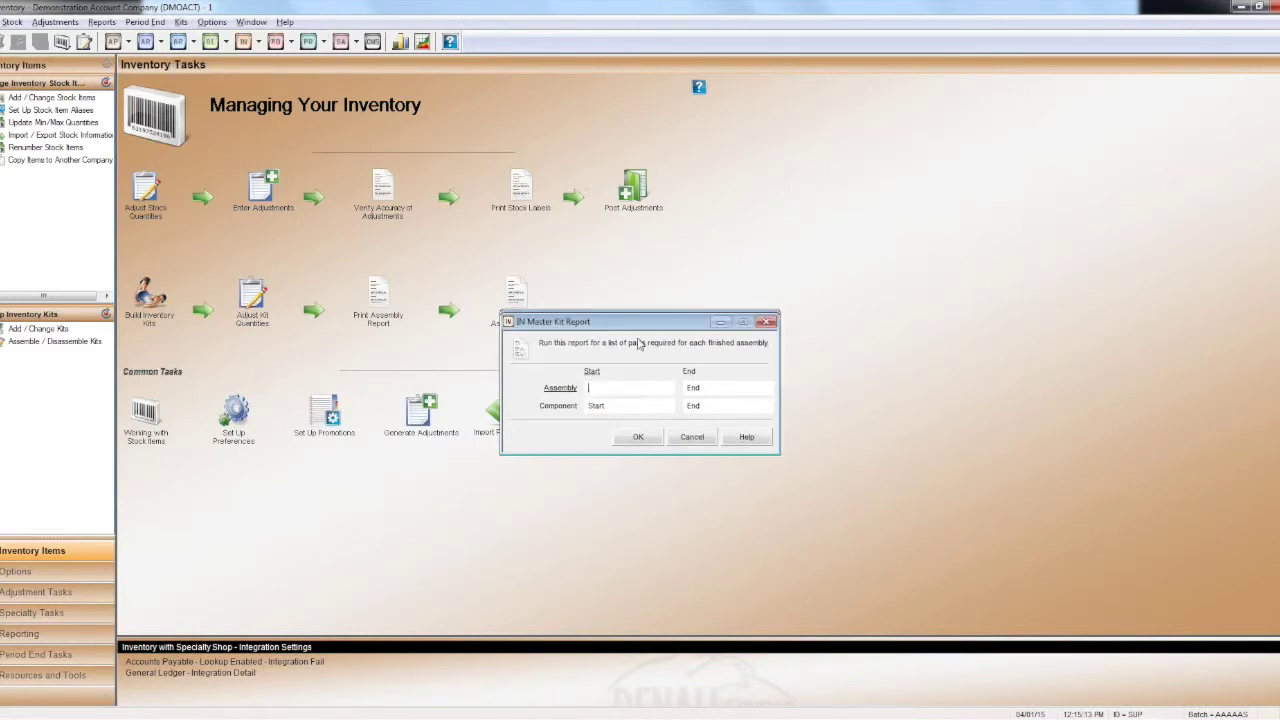
{"action": "left_click_drag", "start_coordinate": [656, 318], "coordinate": [647, 352]}
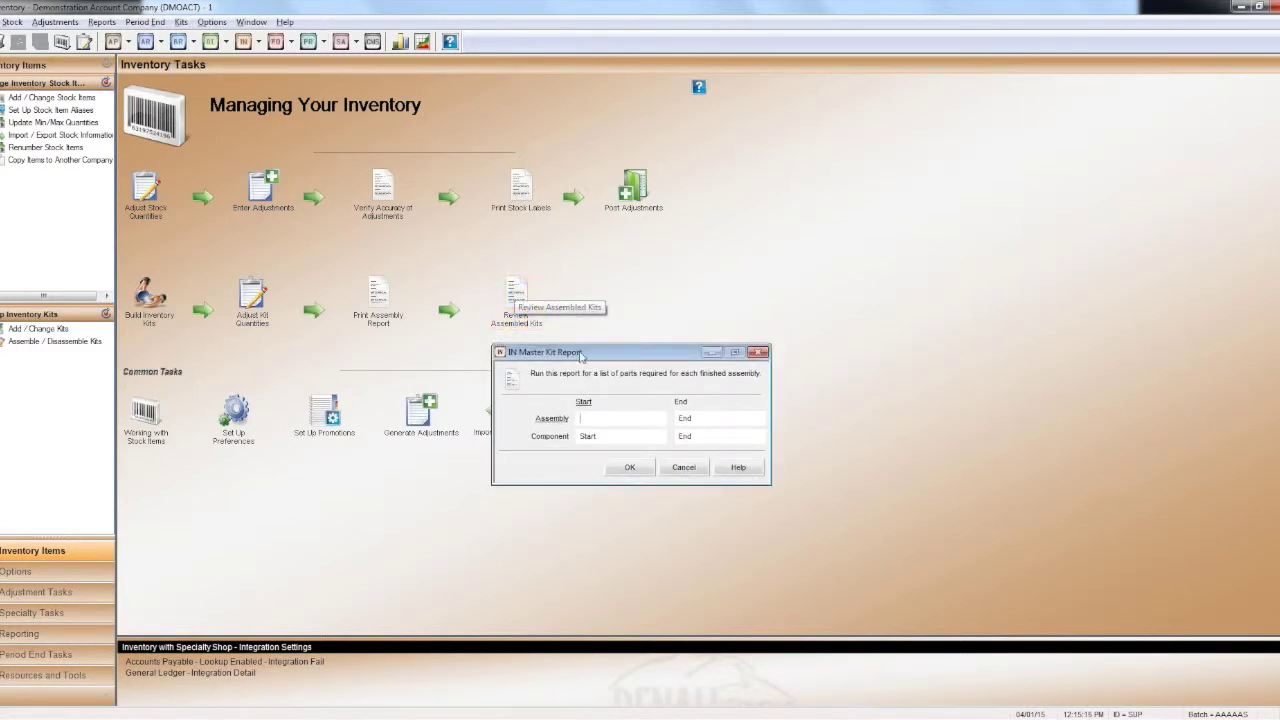
{"action": "left_click_drag", "start_coordinate": [629, 355], "coordinate": [637, 329]}
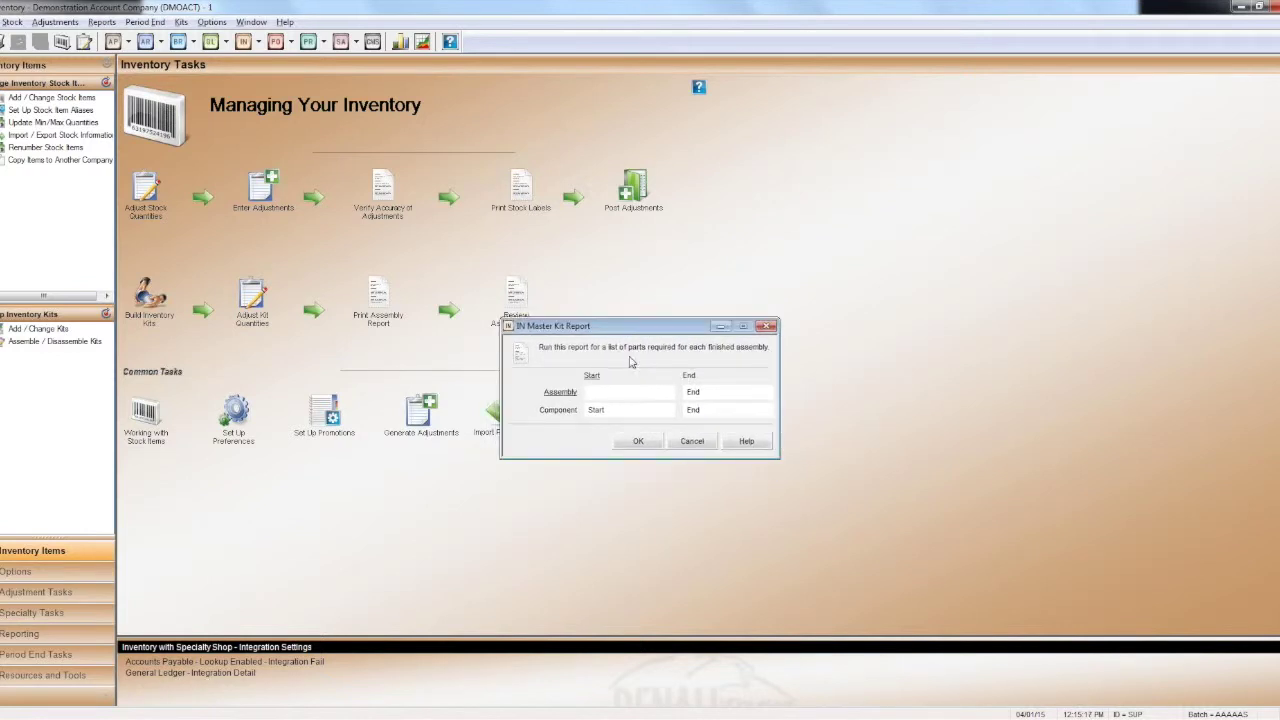
{"action": "left_click", "coordinate": [614, 387]}
{"action": "left_click", "coordinate": [637, 442]}
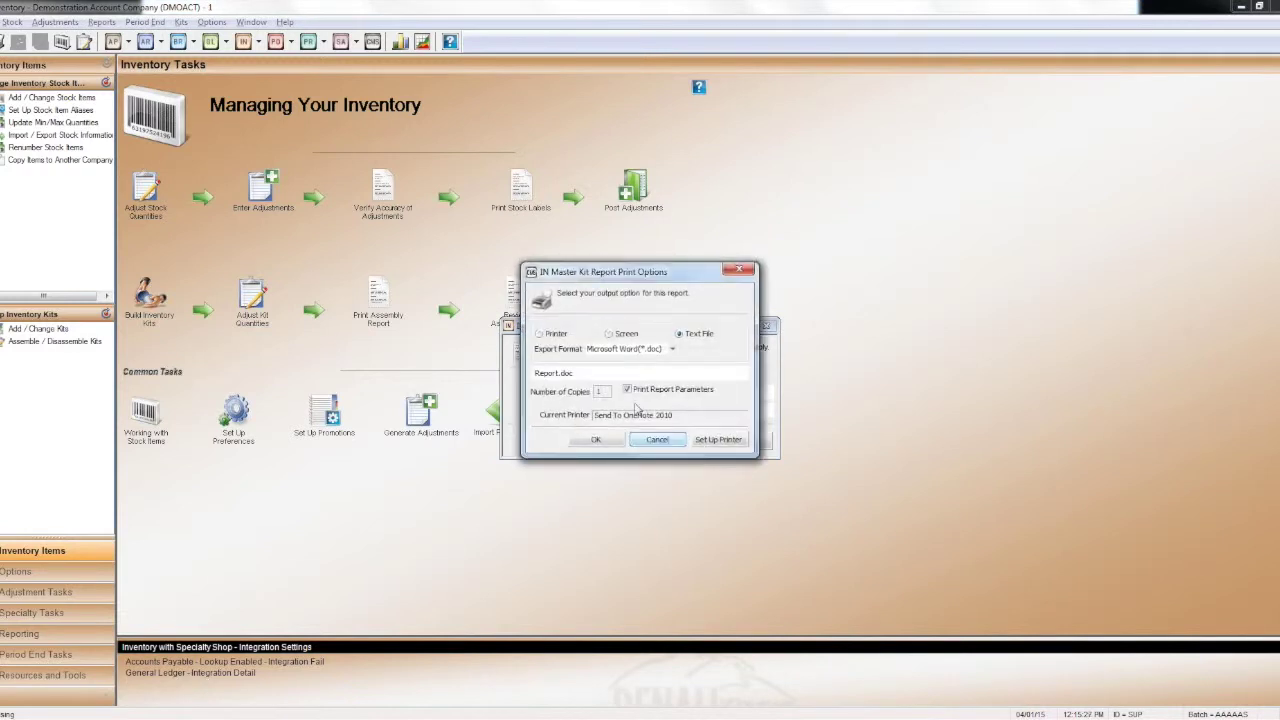
{"action": "left_click", "coordinate": [609, 334]}
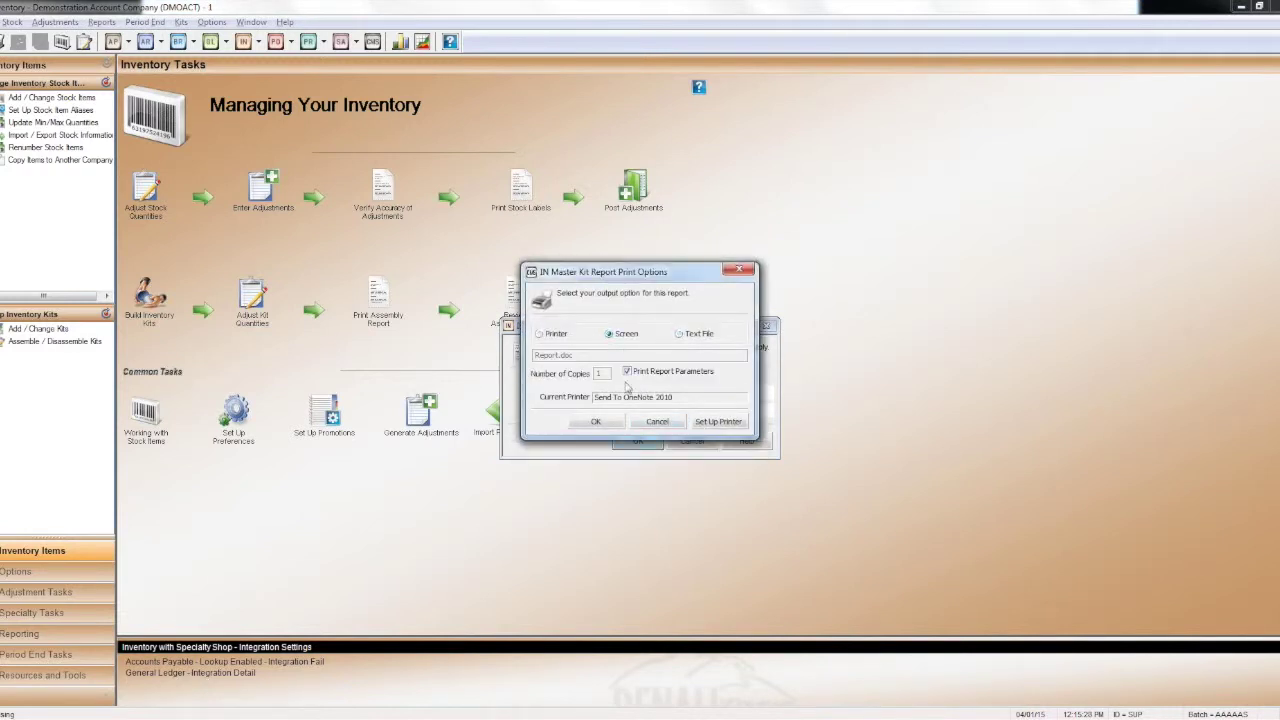
{"action": "left_click", "coordinate": [598, 422]}
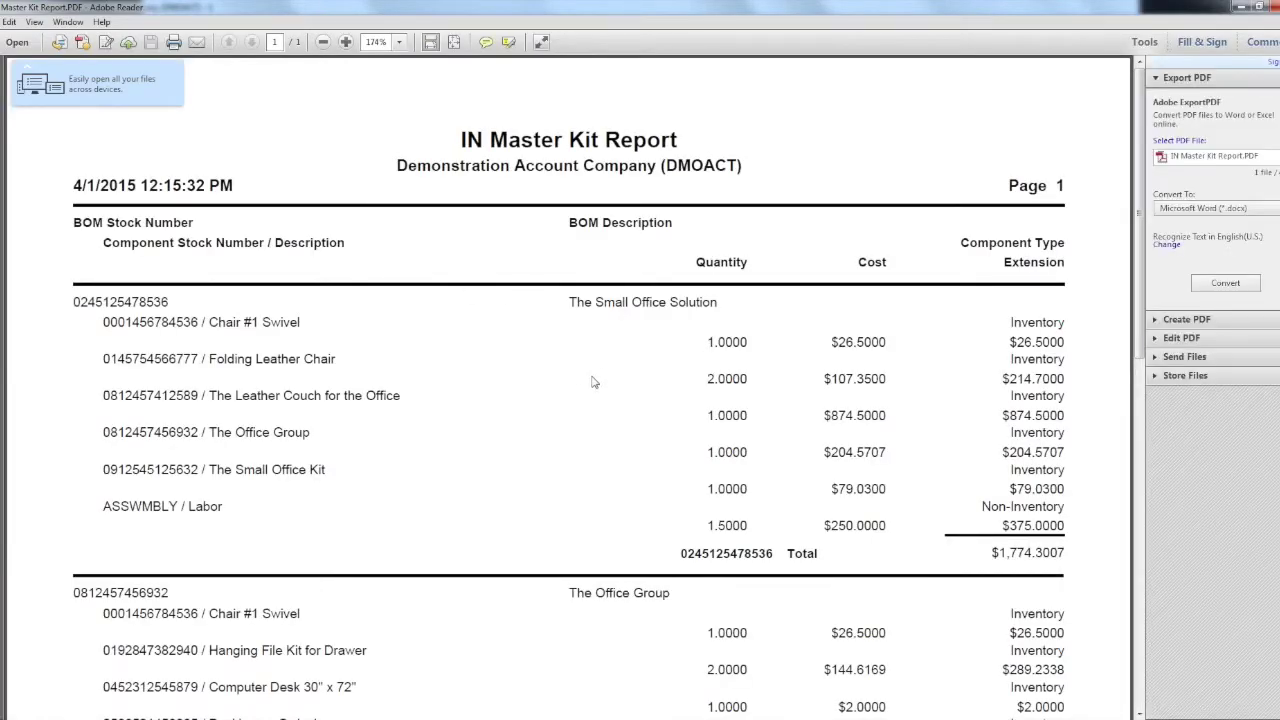
Examine the components, costs and totals of The Small Office Solution, The Office Group and The Small Office Kit.
{"action": "left_click_drag", "start_coordinate": [562, 301], "coordinate": [722, 309]}
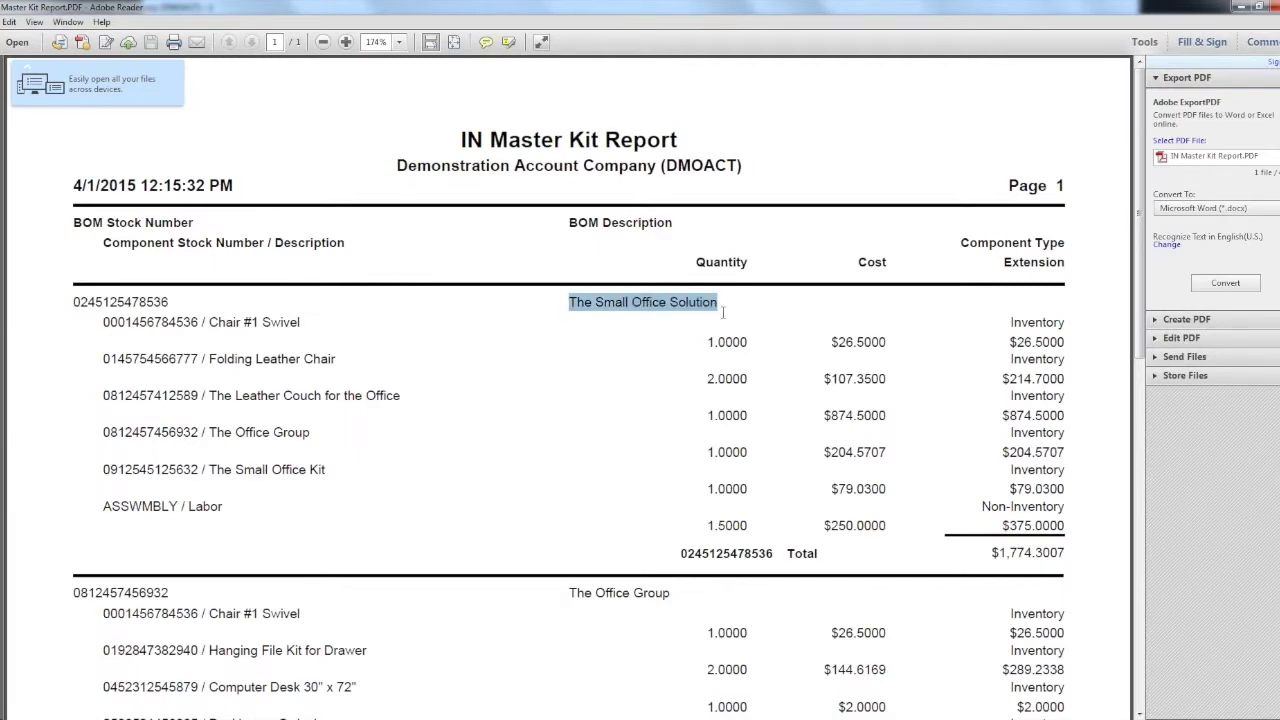
{"action": "scroll", "coordinate": [674, 373], "scroll_direction": "down", "scroll_amount": 3}
{"action": "left_click_drag", "start_coordinate": [567, 460], "coordinate": [660, 466]}
{"action": "scroll", "coordinate": [743, 608], "scroll_direction": "down", "scroll_amount": 2}
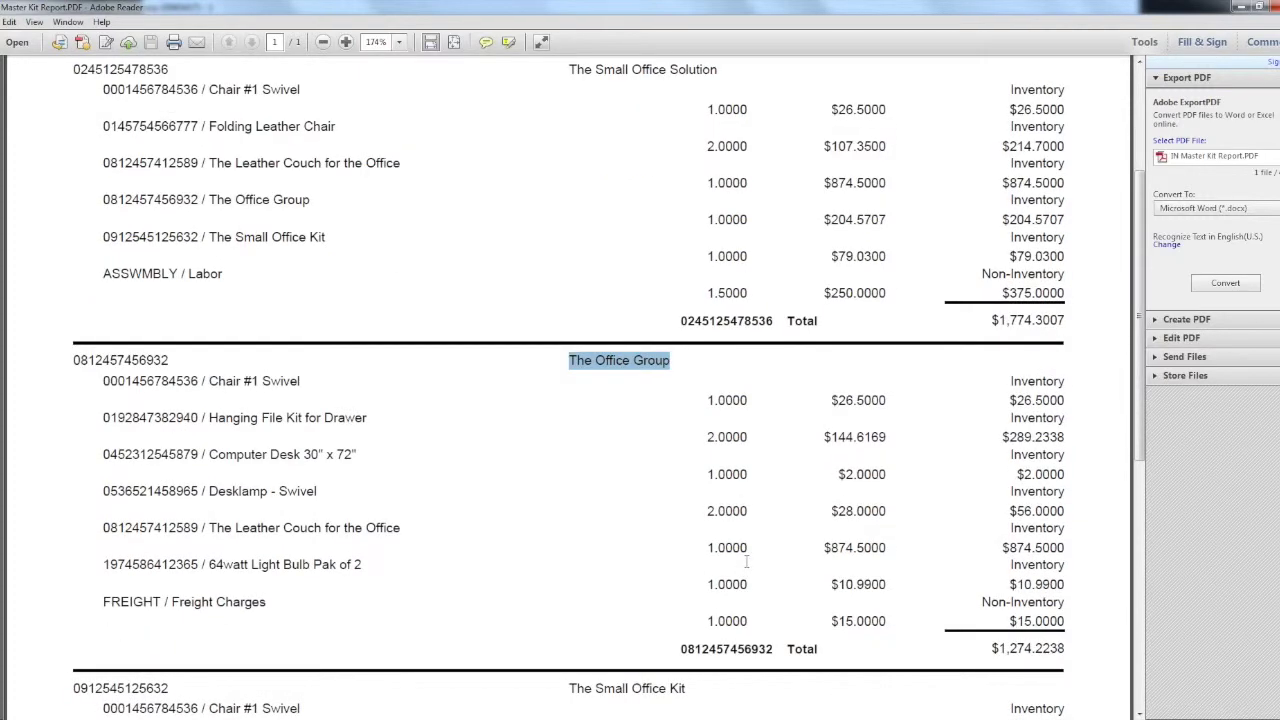
{"action": "scroll", "coordinate": [746, 562], "scroll_direction": "down", "scroll_amount": 7}
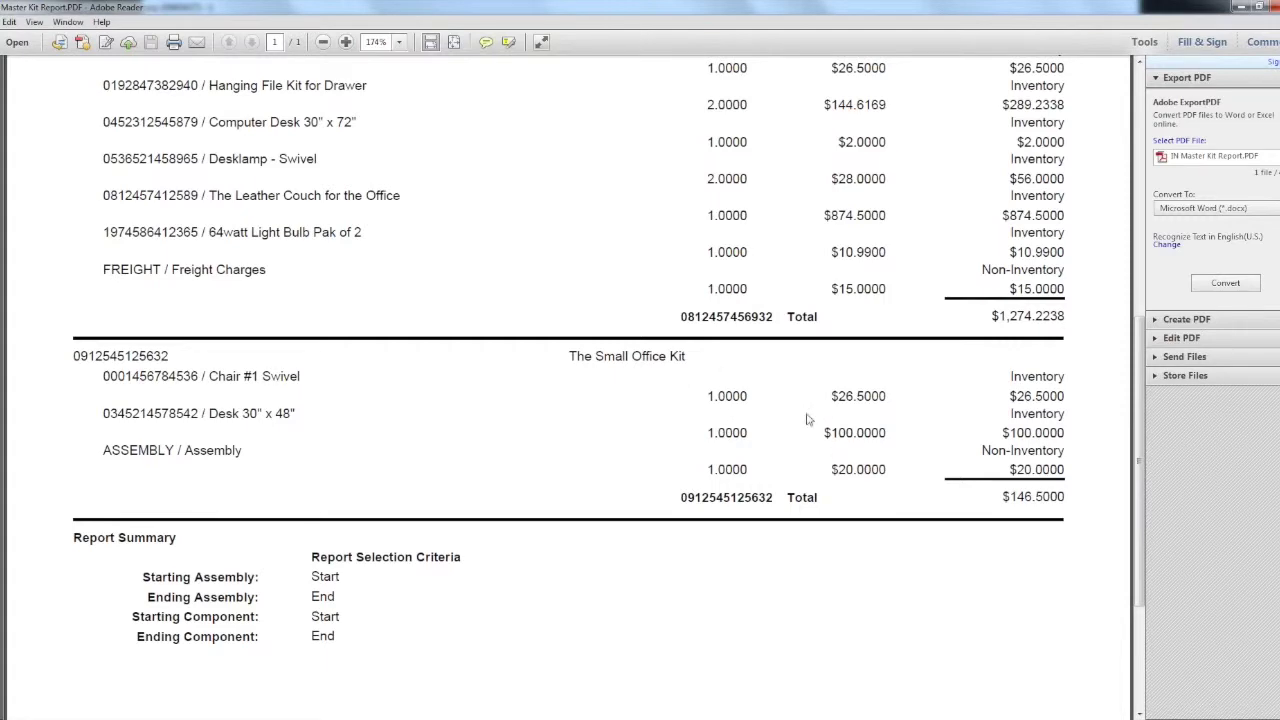
{"action": "scroll", "coordinate": [700, 350], "scroll_direction": "up", "scroll_amount": 15}
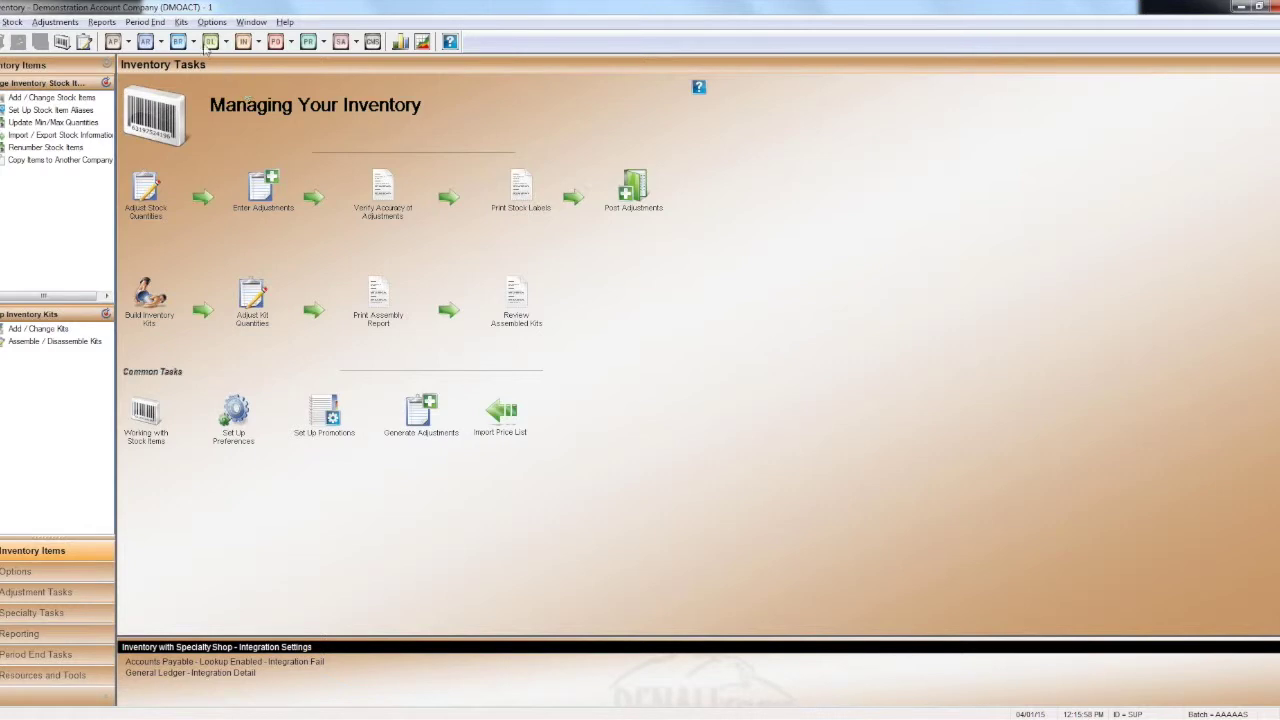
Run the Component Requirement Report for all components with Screen as the output option.
{"action": "left_click", "coordinate": [181, 21]}
{"action": "left_click", "coordinate": [240, 78]}
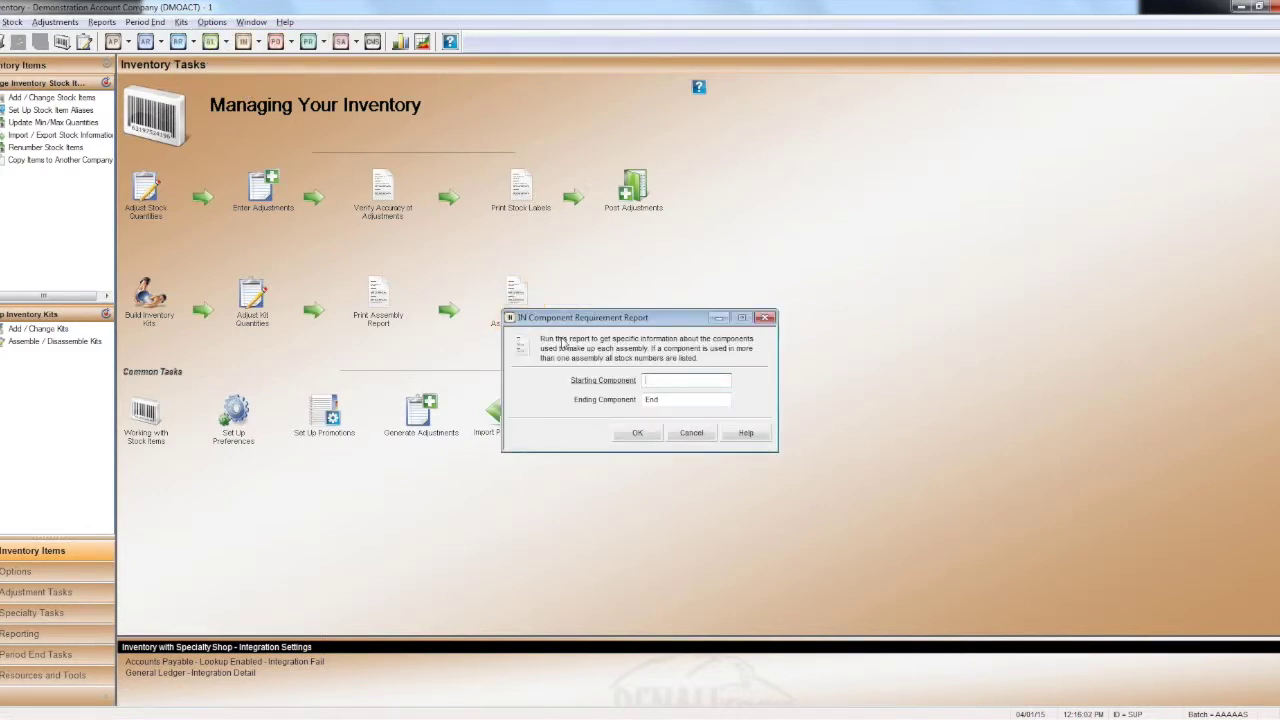
{"action": "left_click", "coordinate": [640, 434]}
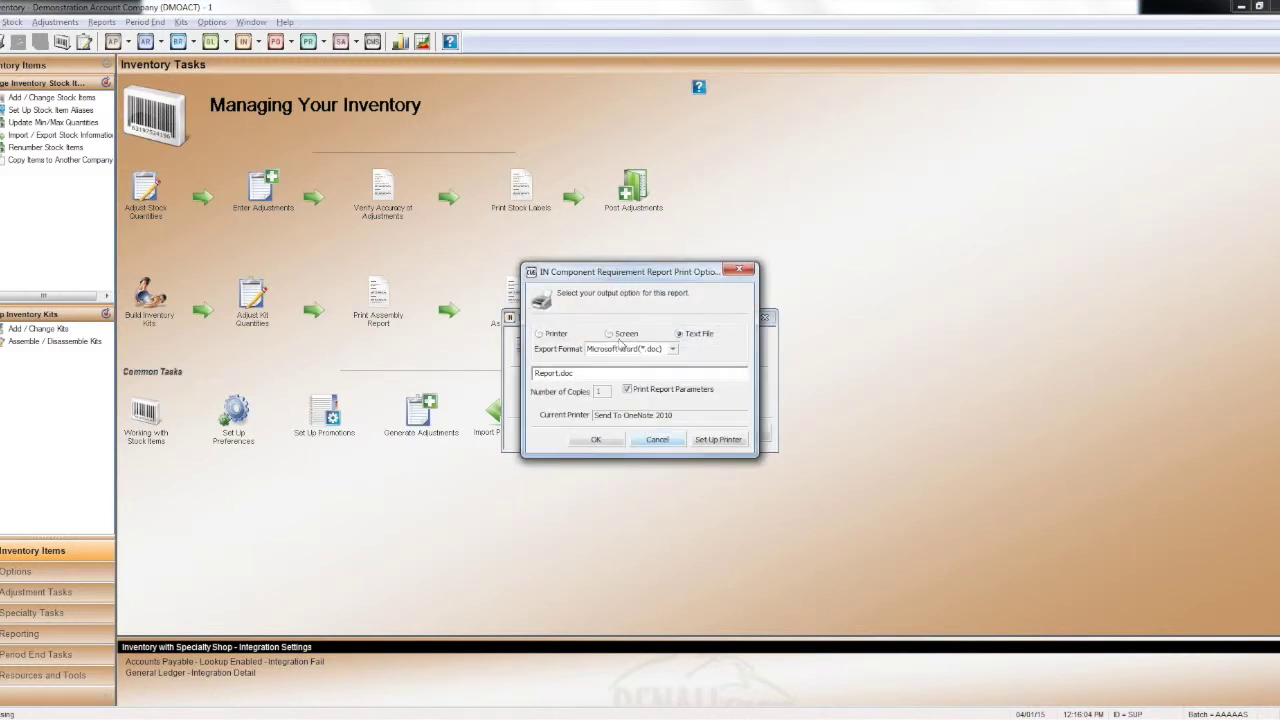
{"action": "left_click", "coordinate": [609, 336]}
{"action": "left_click", "coordinate": [609, 426]}
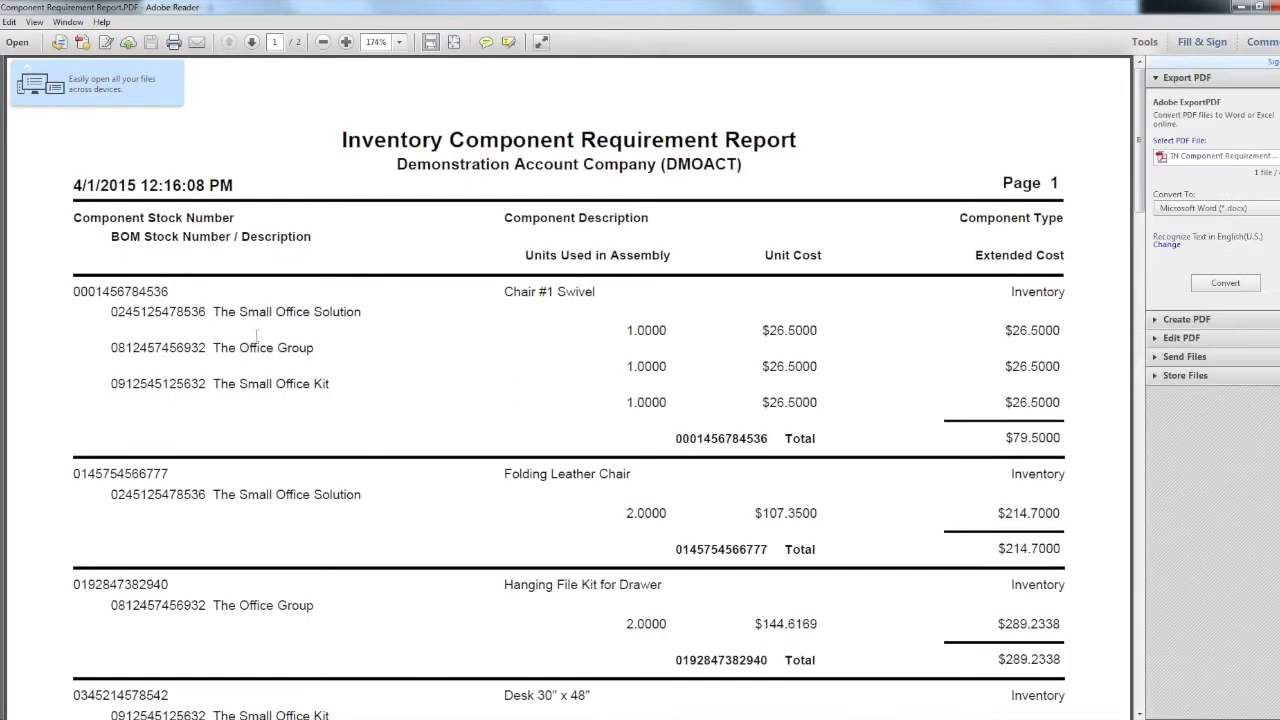
Examine which kits use the Chair #1 Swivel component in the Component Requirement Report.
{"action": "left_click_drag", "start_coordinate": [213, 312], "coordinate": [339, 329]}
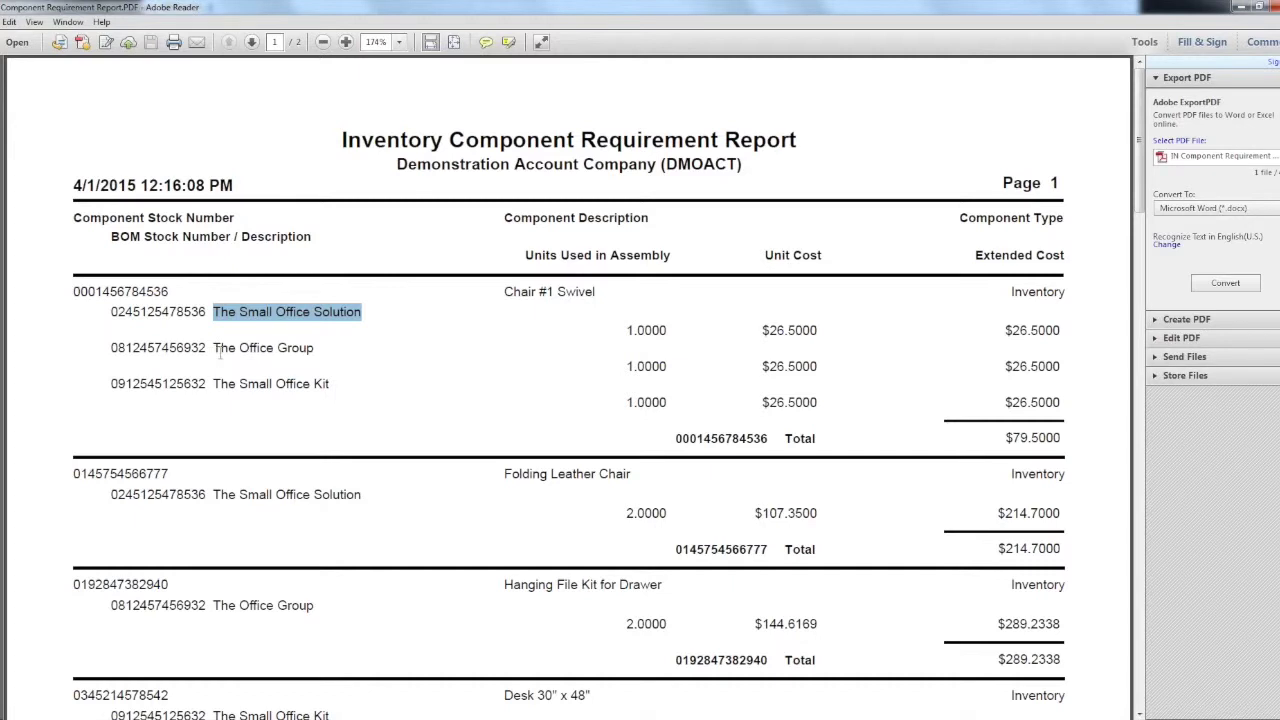
{"action": "left_click_drag", "start_coordinate": [214, 349], "coordinate": [318, 352]}
{"action": "left_click_drag", "start_coordinate": [216, 385], "coordinate": [320, 394]}
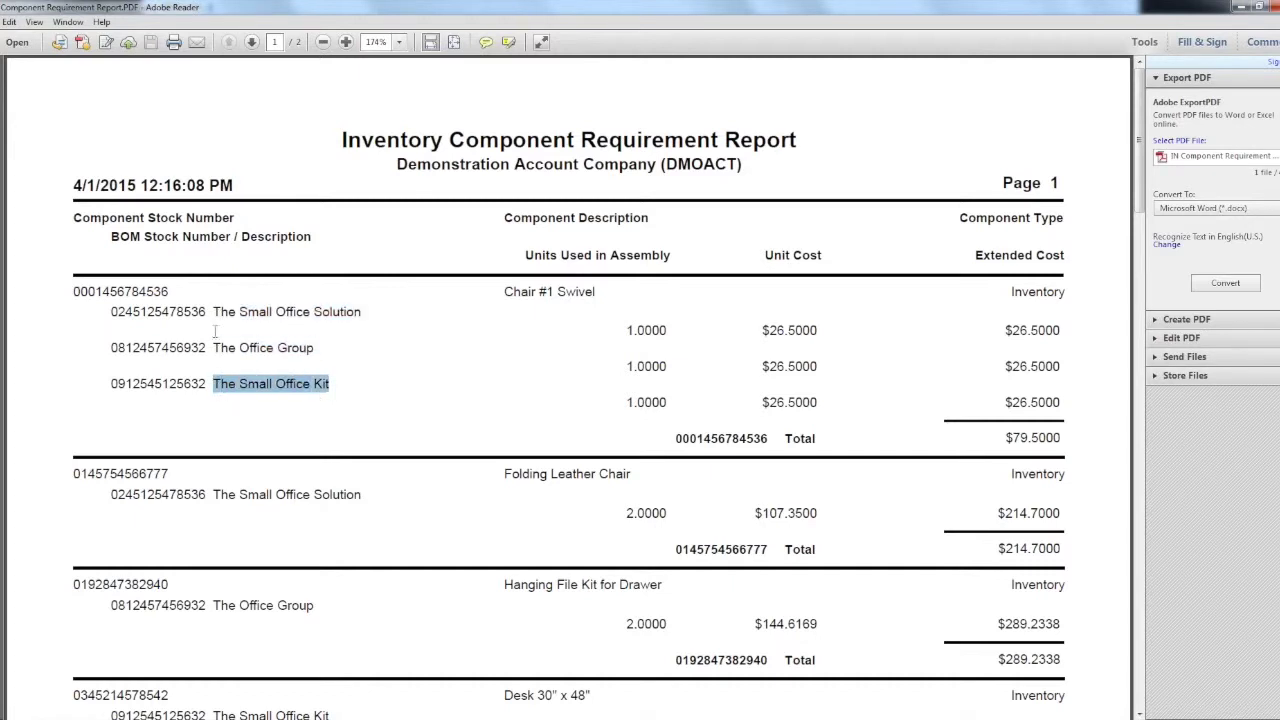
{"action": "left_click", "coordinate": [505, 293]}
{"action": "left_click_drag", "start_coordinate": [505, 292], "coordinate": [604, 295]}
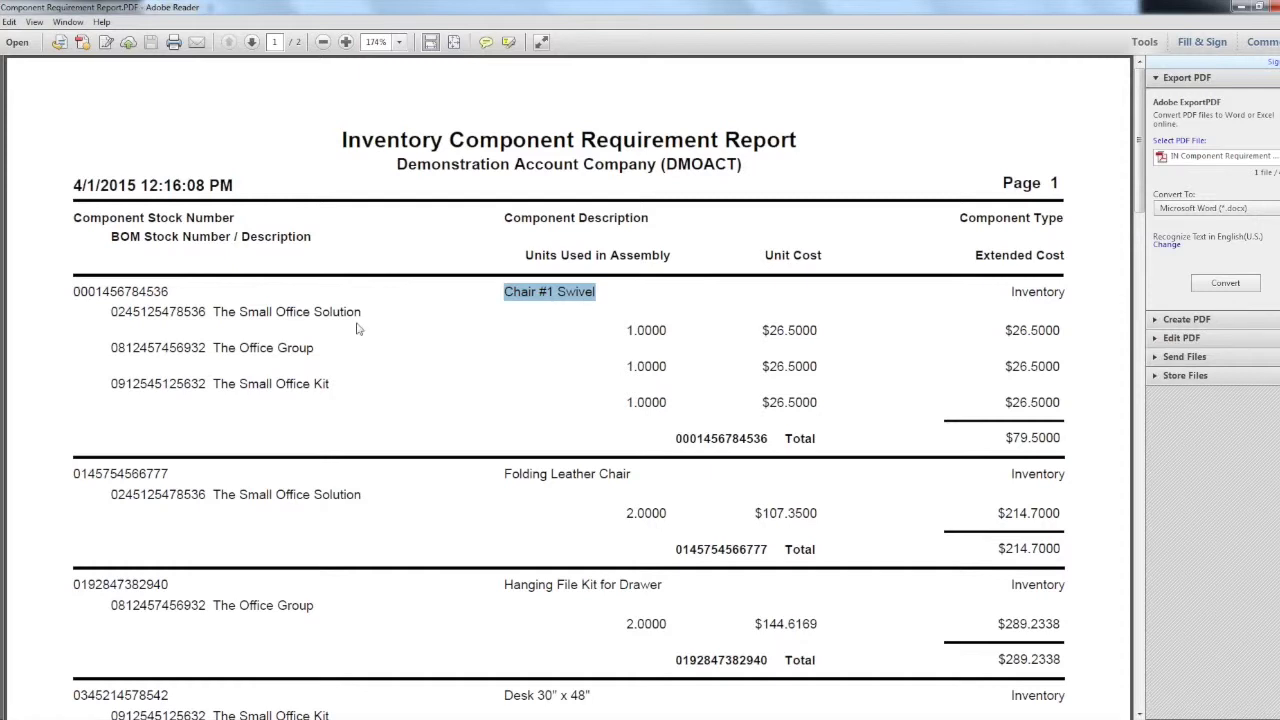
{"action": "left_click_drag", "start_coordinate": [208, 312], "coordinate": [322, 318]}
{"action": "left_click_drag", "start_coordinate": [212, 348], "coordinate": [314, 352]}
{"action": "left_click_drag", "start_coordinate": [211, 386], "coordinate": [337, 394]}
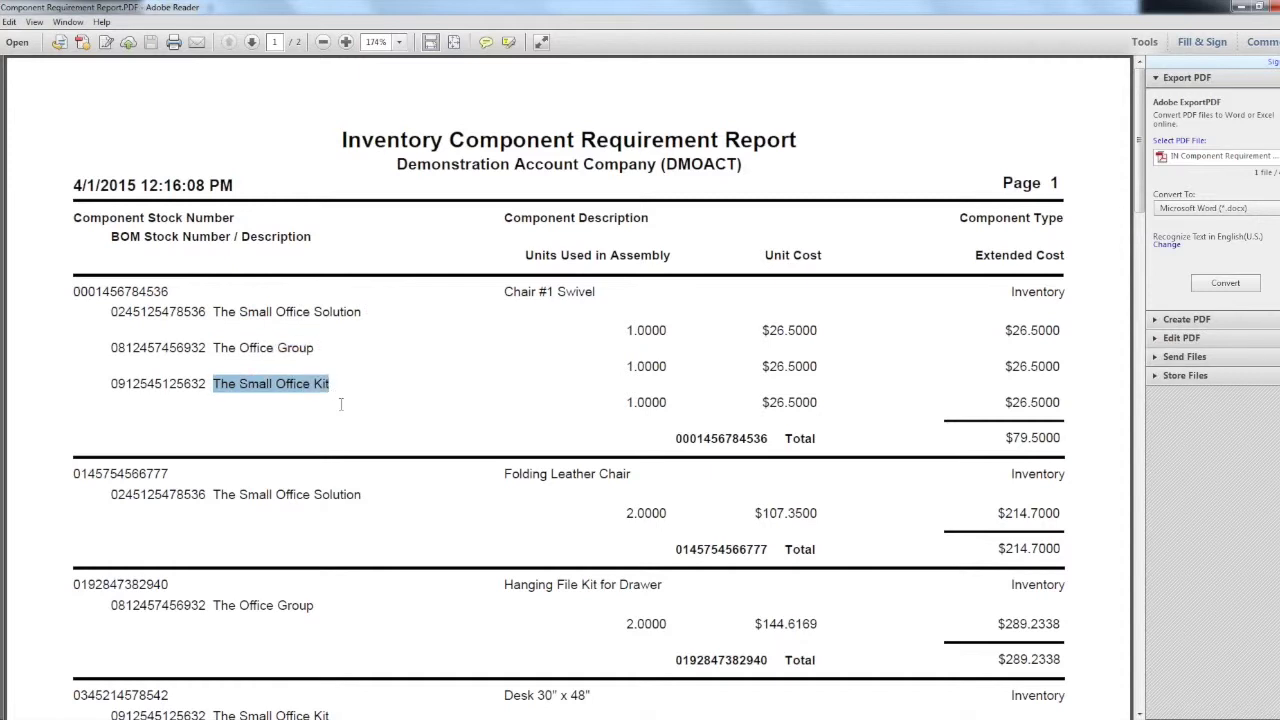
Examine which kits use the Folding Leather Chair and the remaining components, and close the report and its setup.
{"action": "left_click_drag", "start_coordinate": [502, 476], "coordinate": [631, 478]}
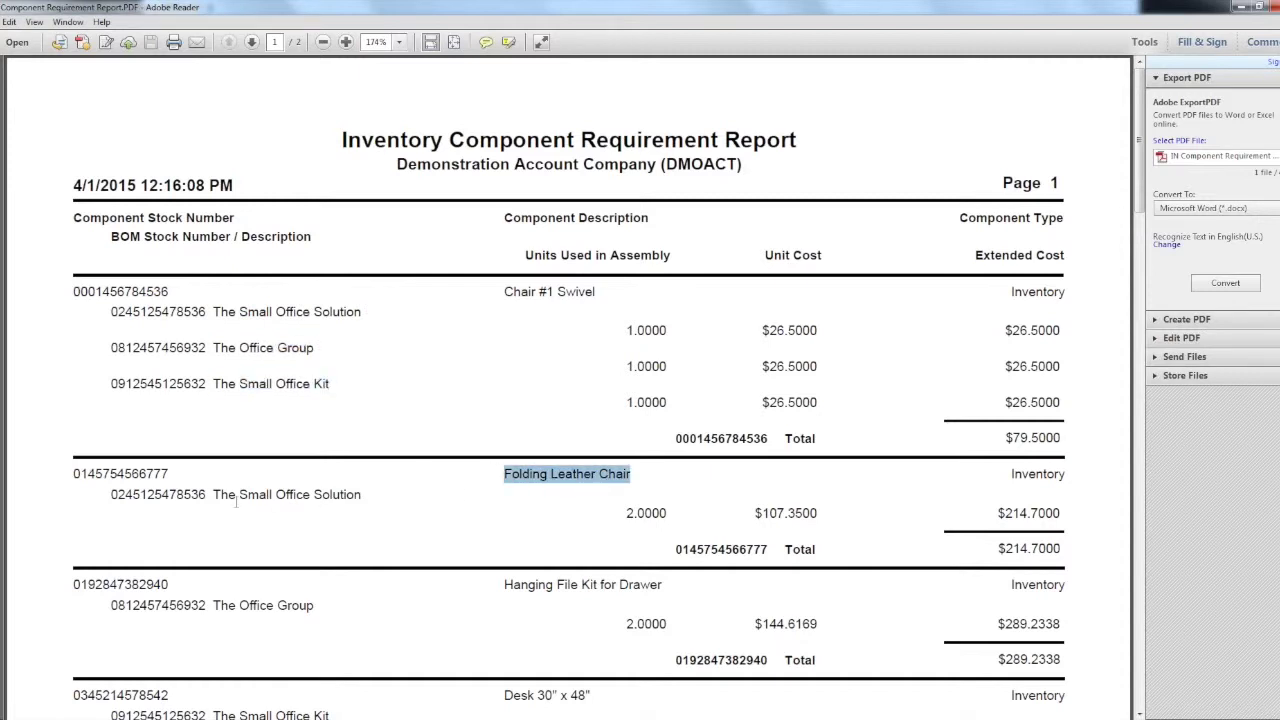
{"action": "left_click_drag", "start_coordinate": [213, 495], "coordinate": [362, 497]}
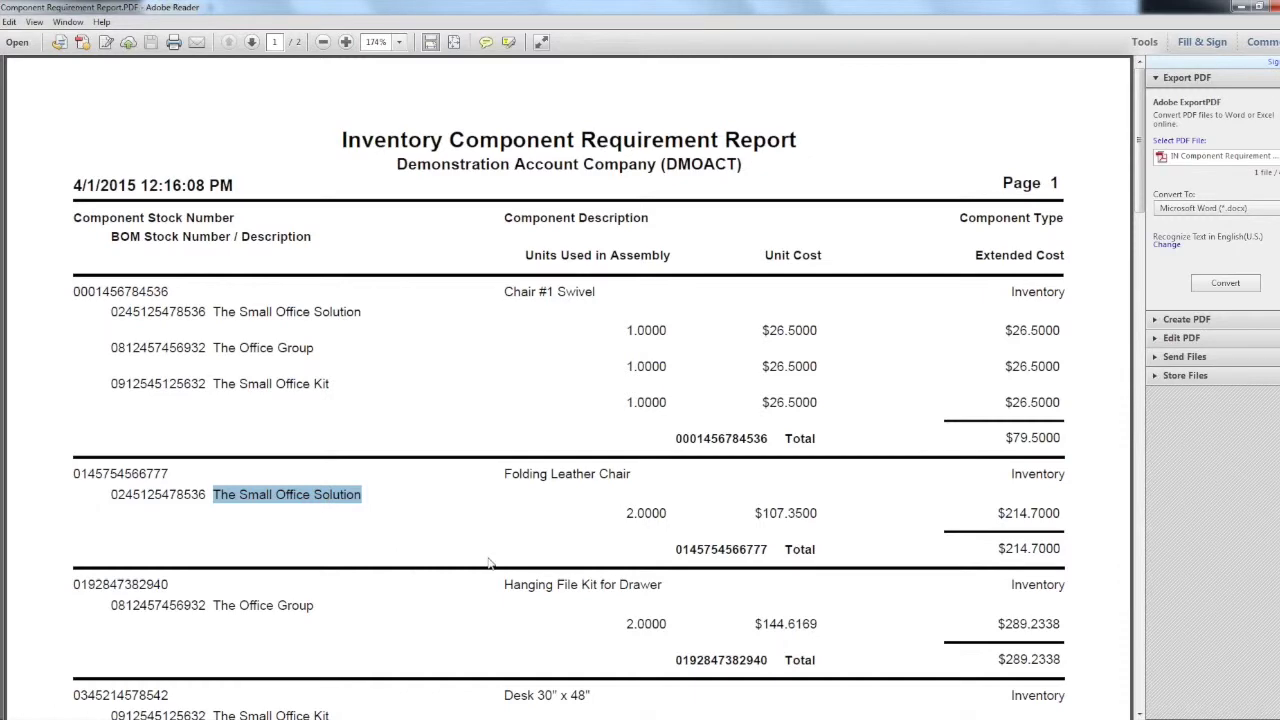
{"action": "scroll", "coordinate": [489, 557], "scroll_direction": "down", "scroll_amount": 3}
{"action": "scroll", "coordinate": [489, 557], "scroll_direction": "down", "scroll_amount": 4}
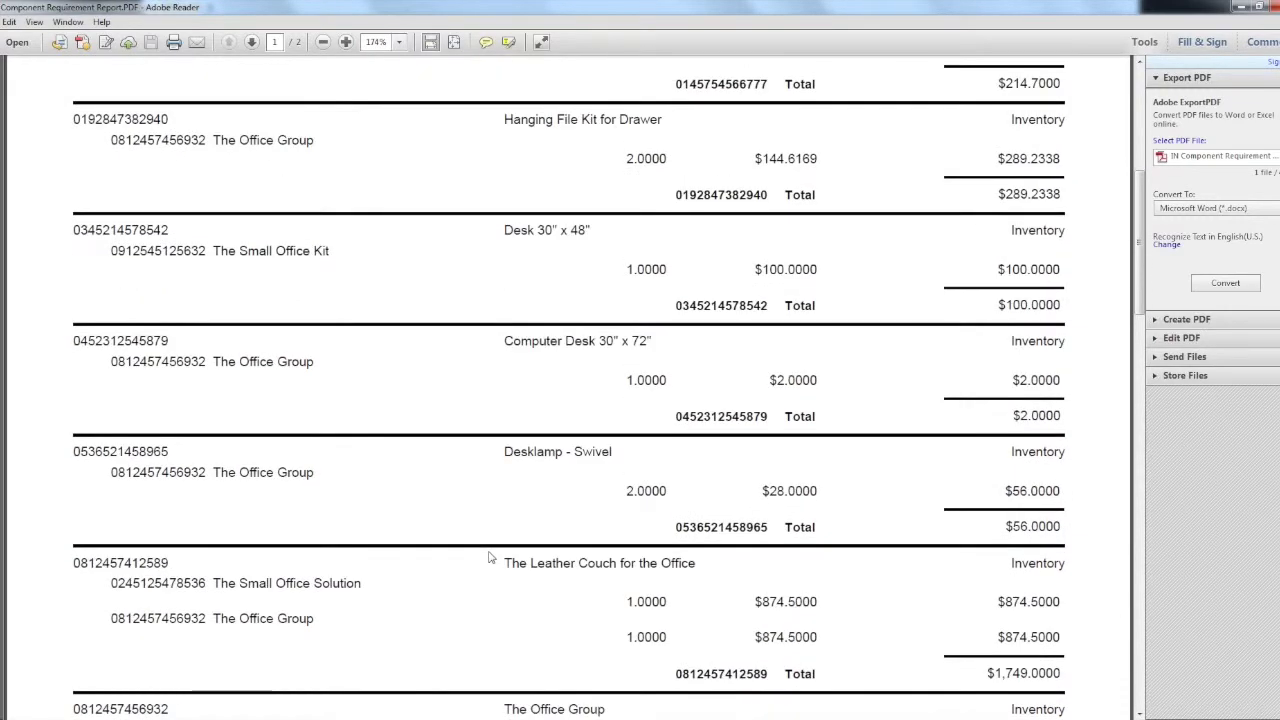
{"action": "scroll", "coordinate": [489, 557], "scroll_direction": "down", "scroll_amount": 3}
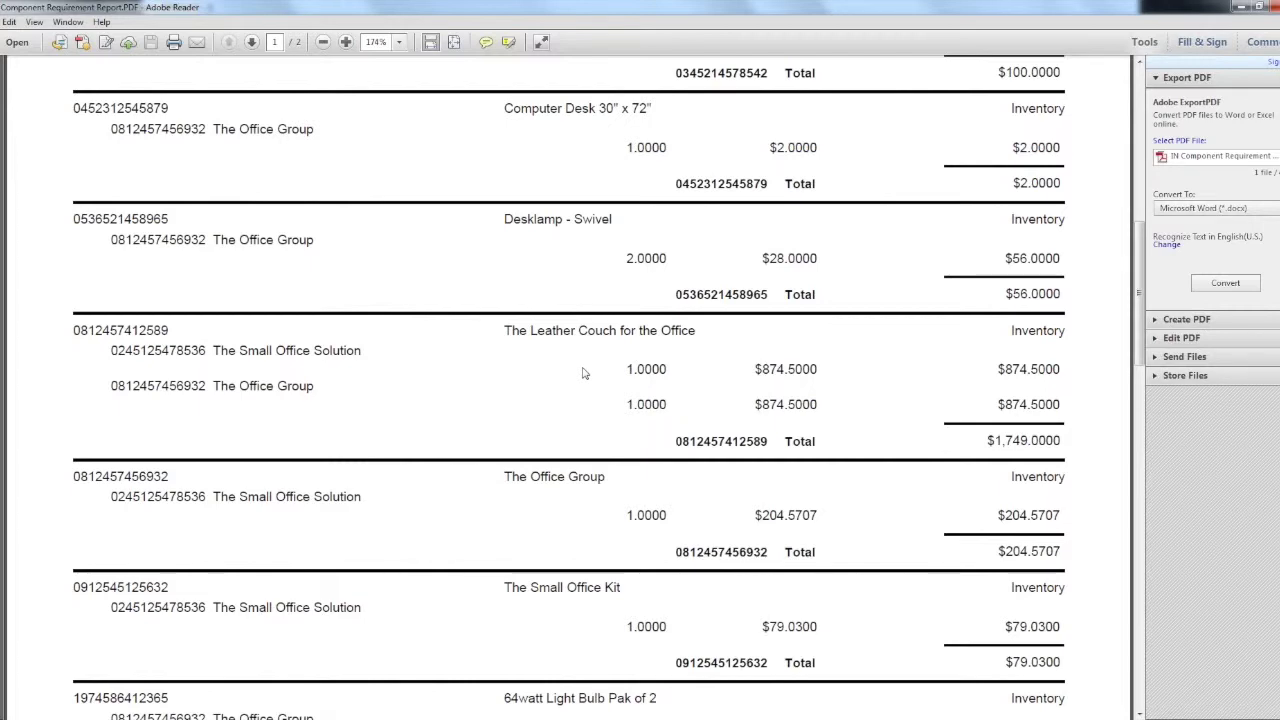
{"action": "left_click", "coordinate": [1276, 7]}
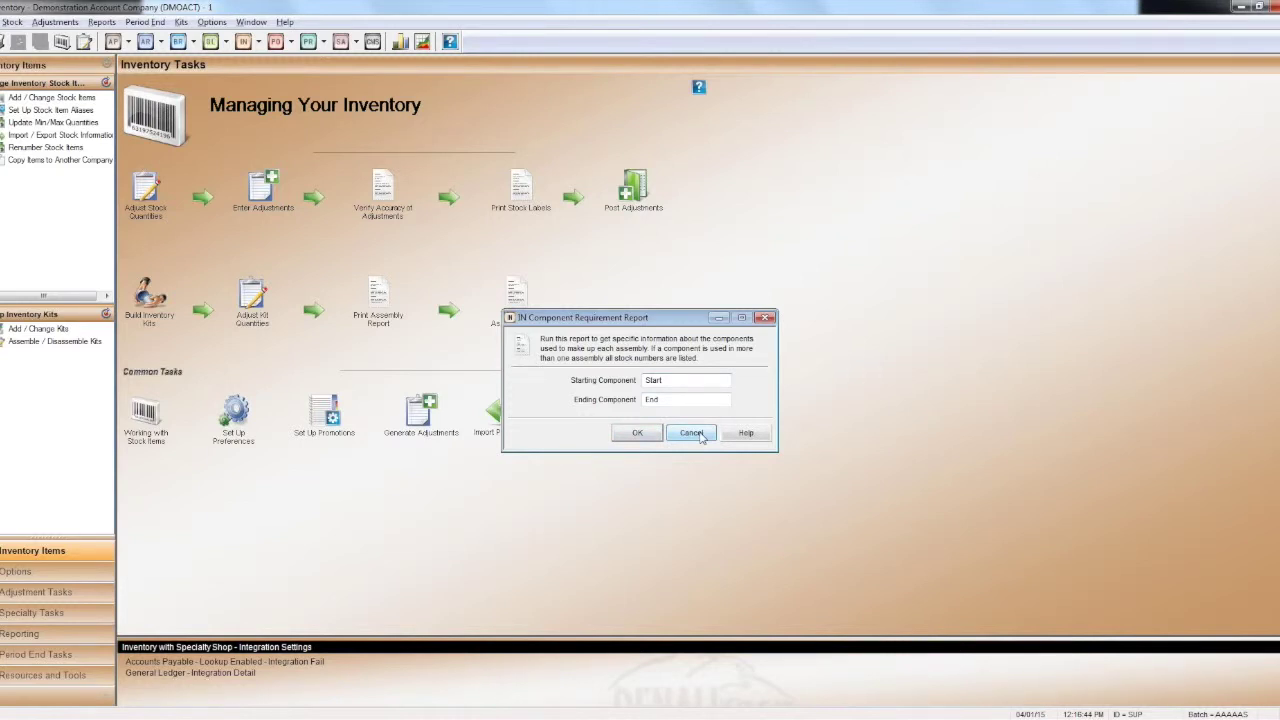
{"action": "left_click", "coordinate": [701, 436]}
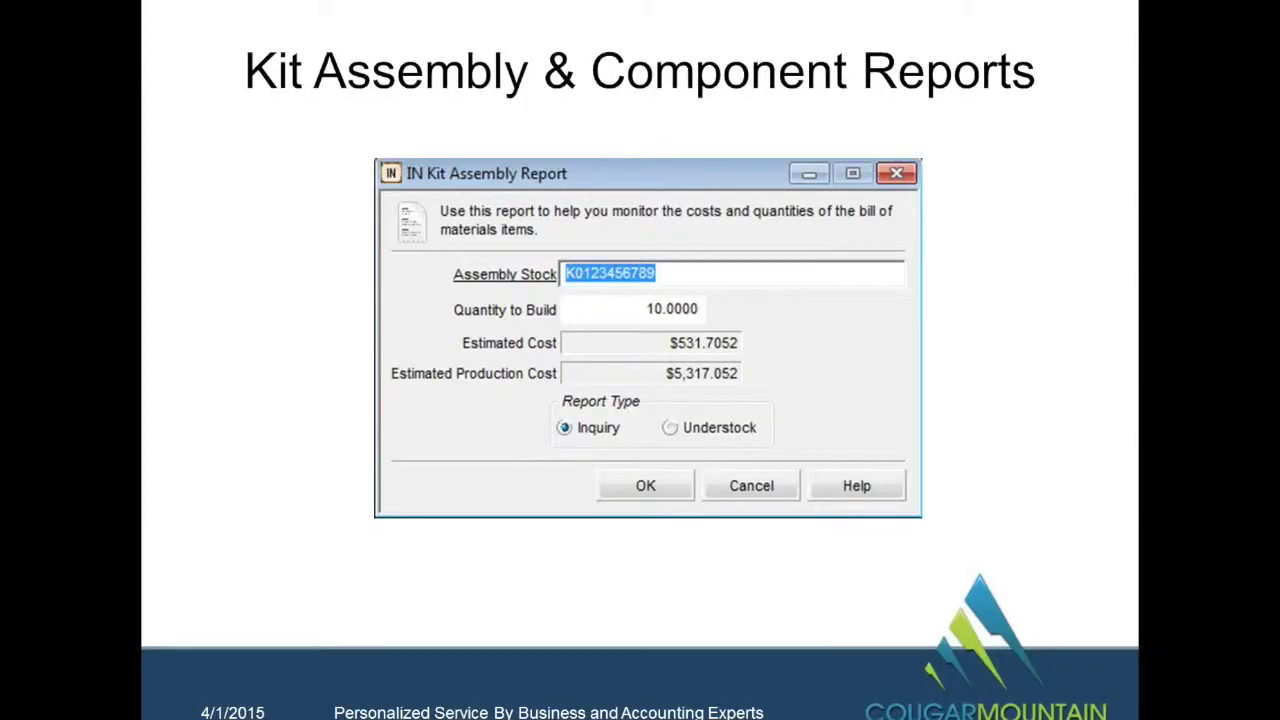
{"action": "left_click", "coordinate": [1050, 334]}
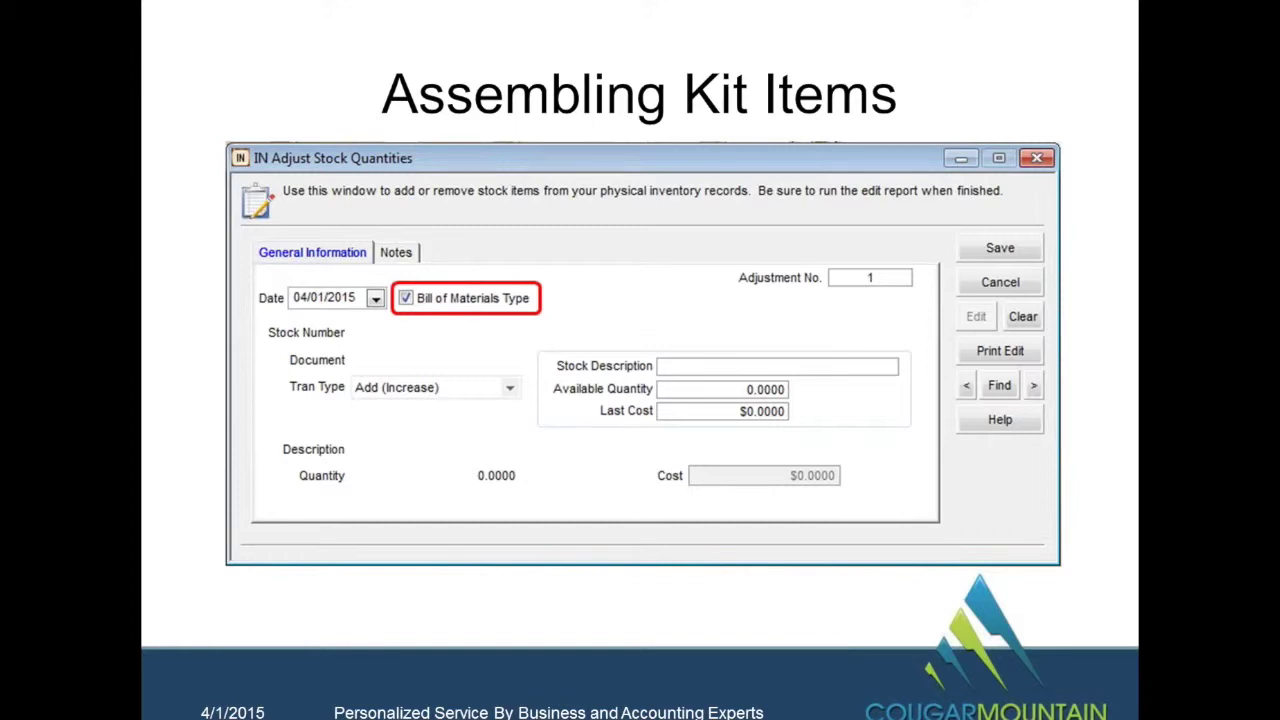
Switch to the inventory program and start a stock quantity adjustment for The Office Group.
{"action": "key", "text": "alt+Tab"}
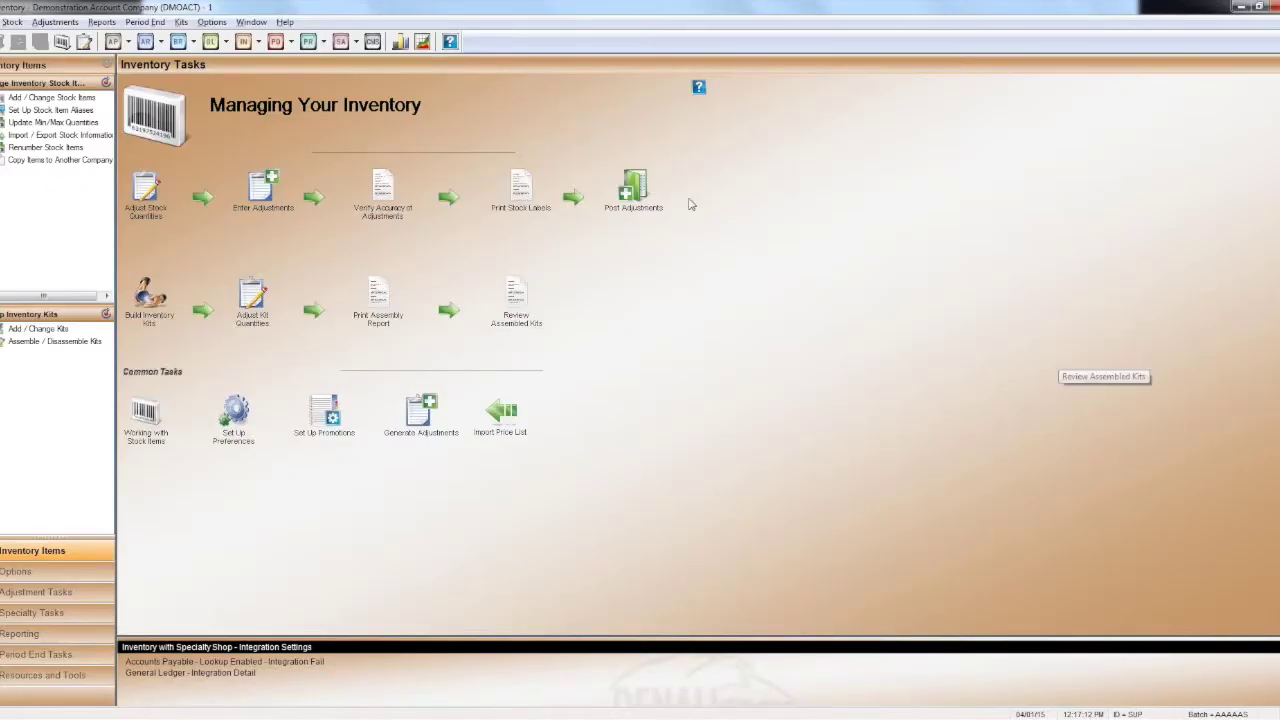
{"action": "left_click", "coordinate": [146, 190]}
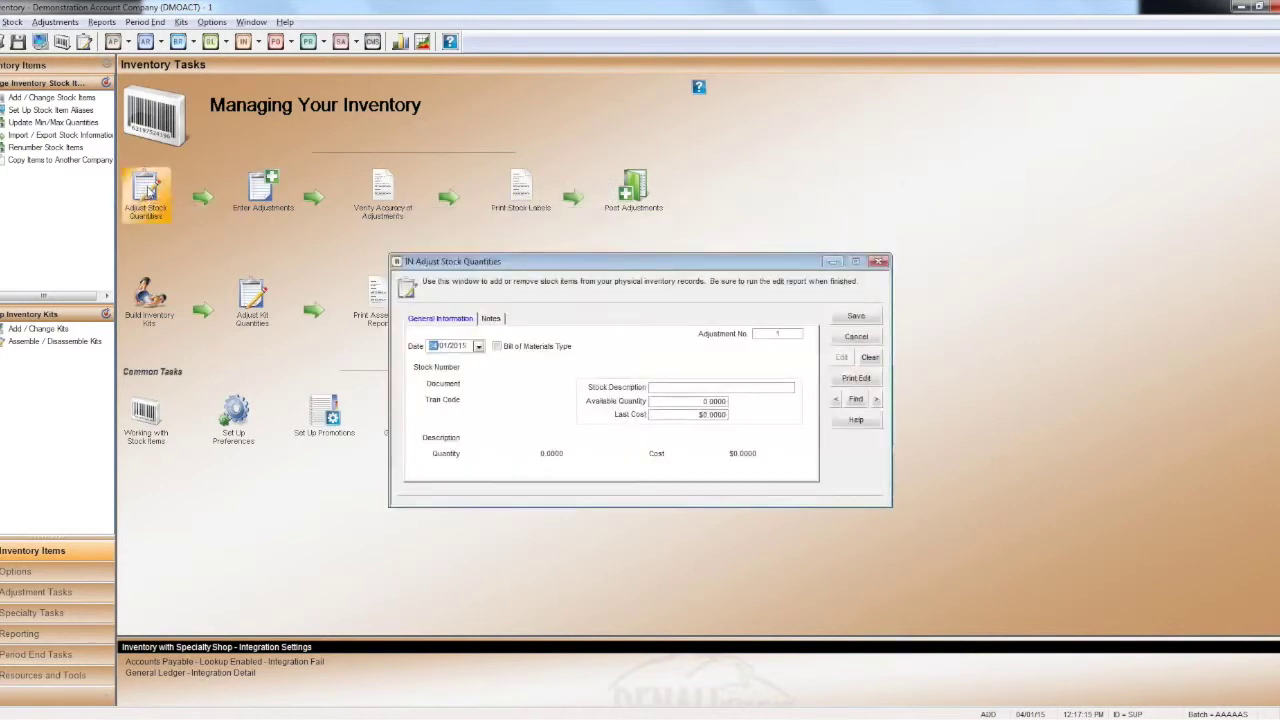
{"action": "left_click", "coordinate": [549, 370]}
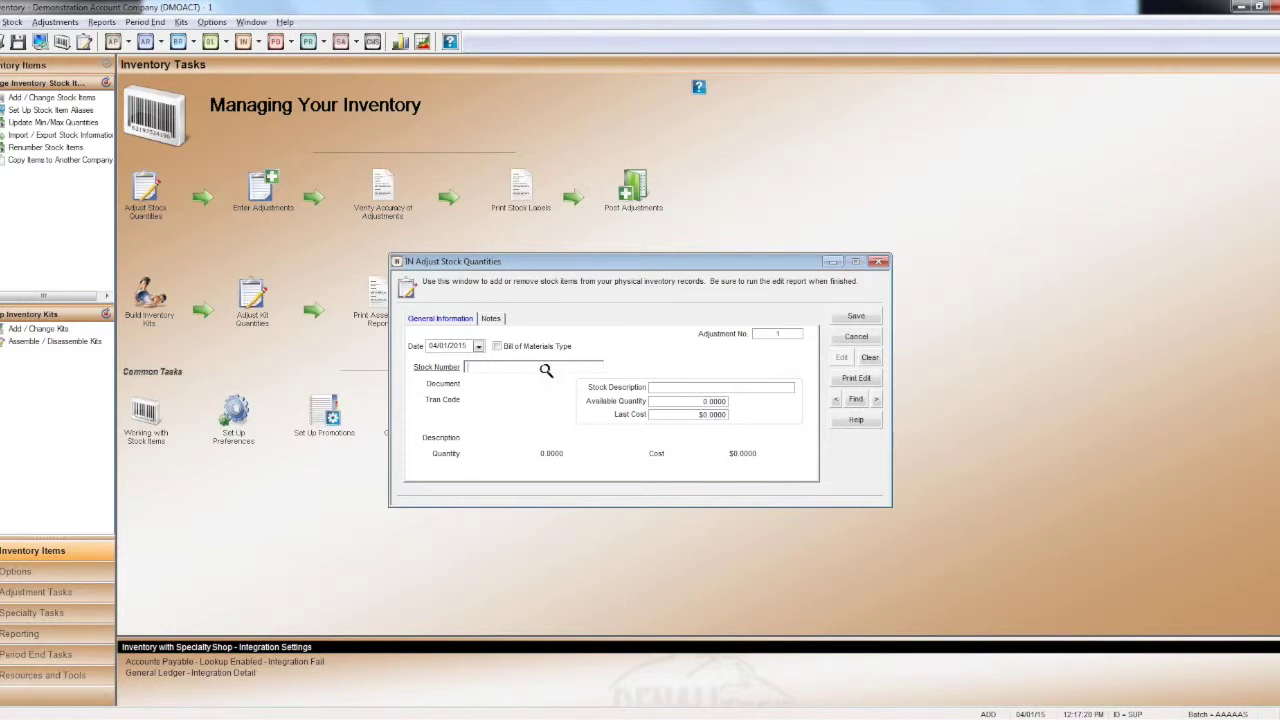
{"action": "double_click", "coordinate": [545, 370]}
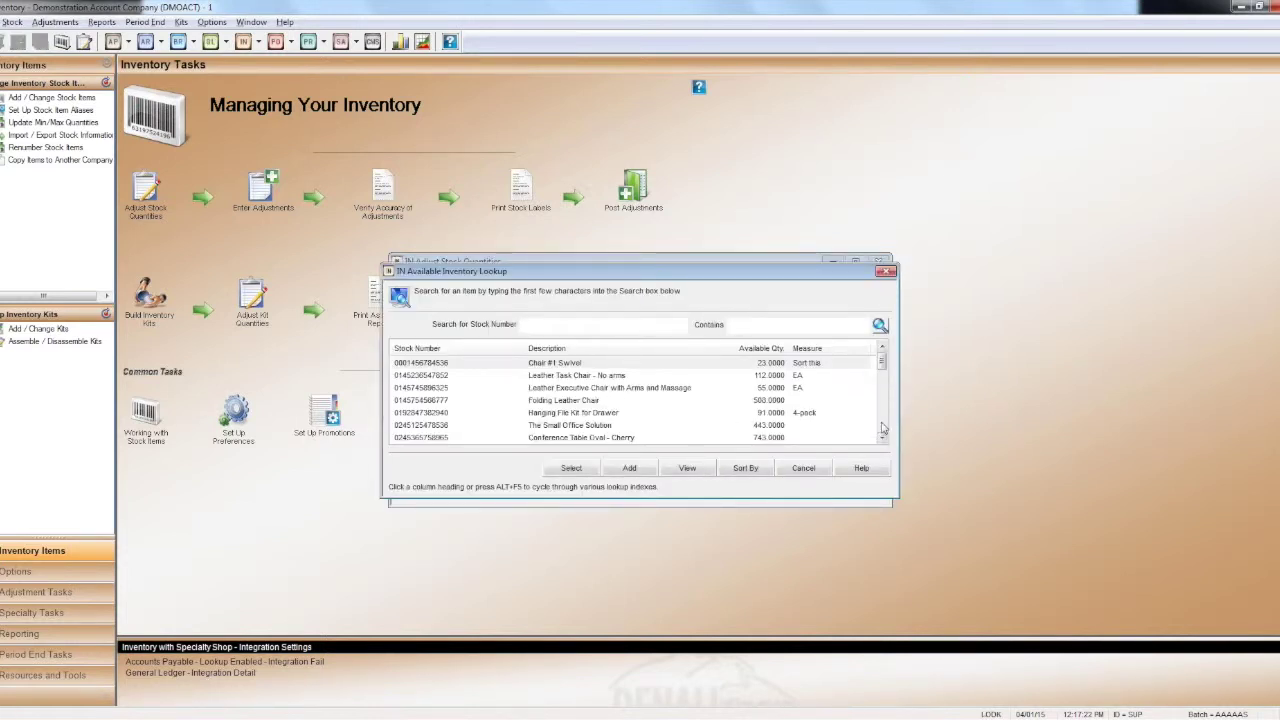
{"action": "scroll", "coordinate": [883, 428], "scroll_direction": "down", "scroll_amount": 4}
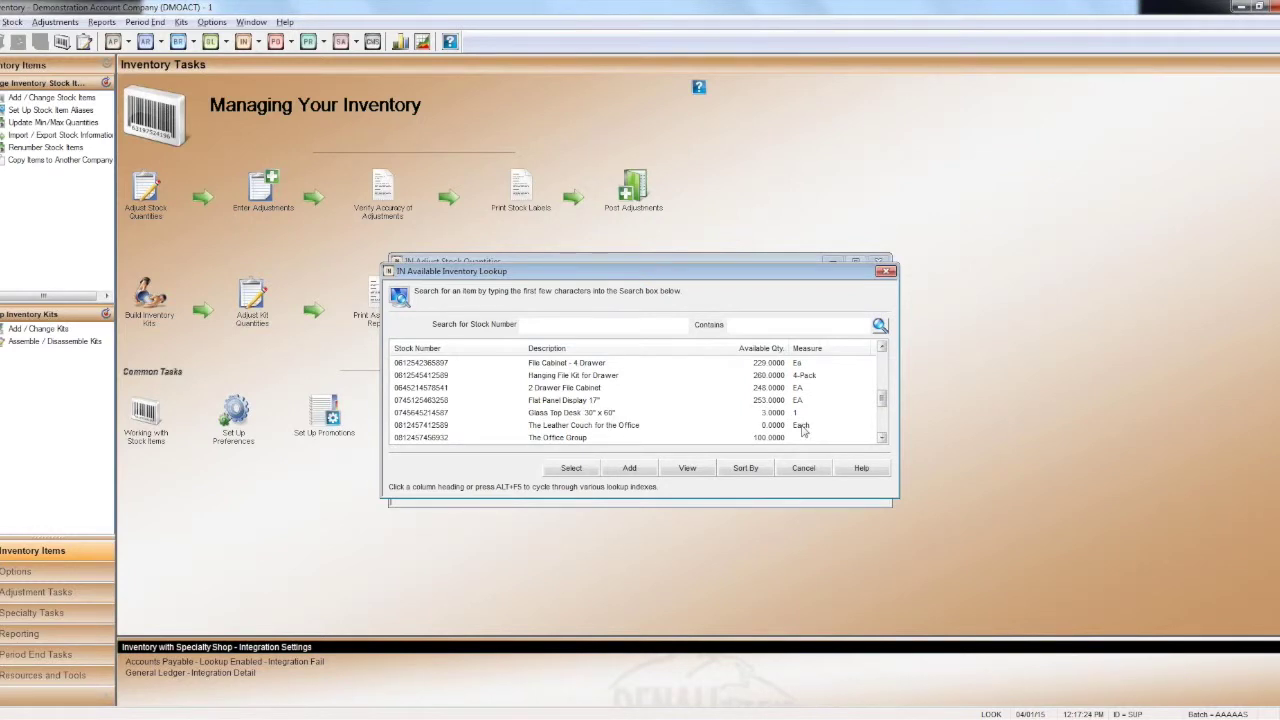
{"action": "left_click", "coordinate": [576, 438]}
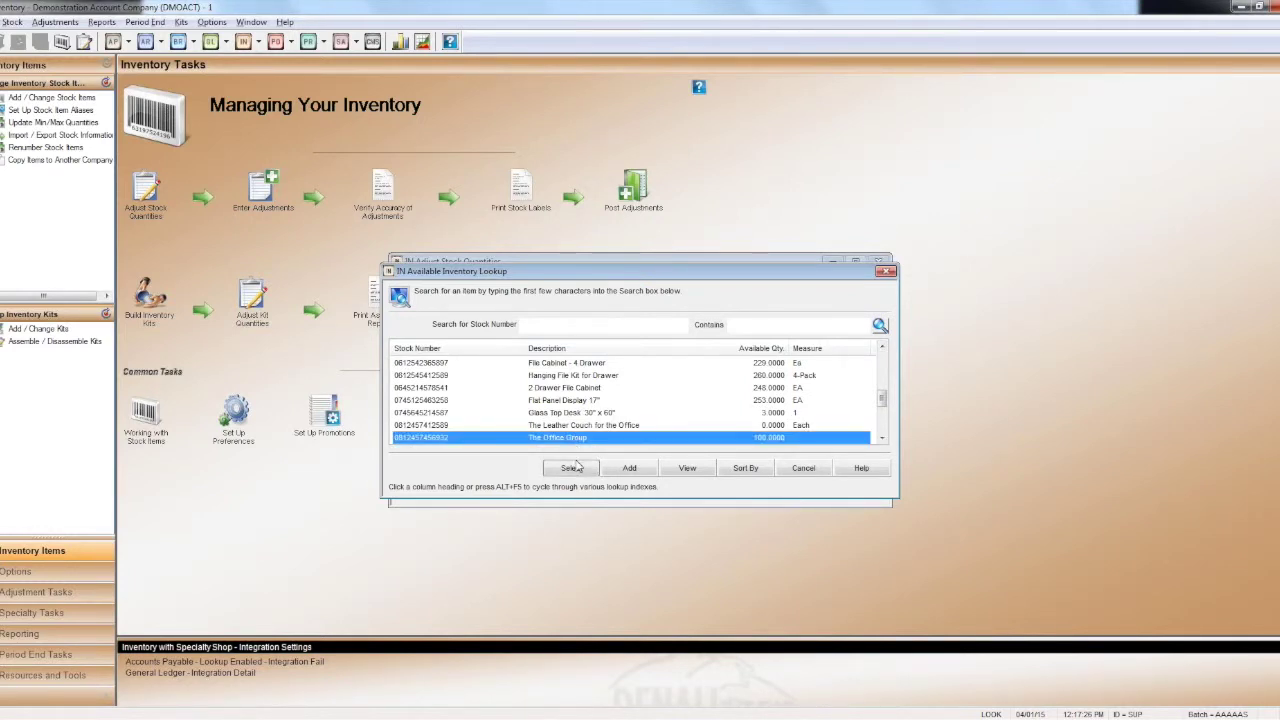
{"action": "left_click", "coordinate": [576, 467]}
Set the adjustment quantity to 15 and make it a Bill of Materials adjustment with the transaction type Add (Increase).
{"action": "left_click", "coordinate": [518, 456]}
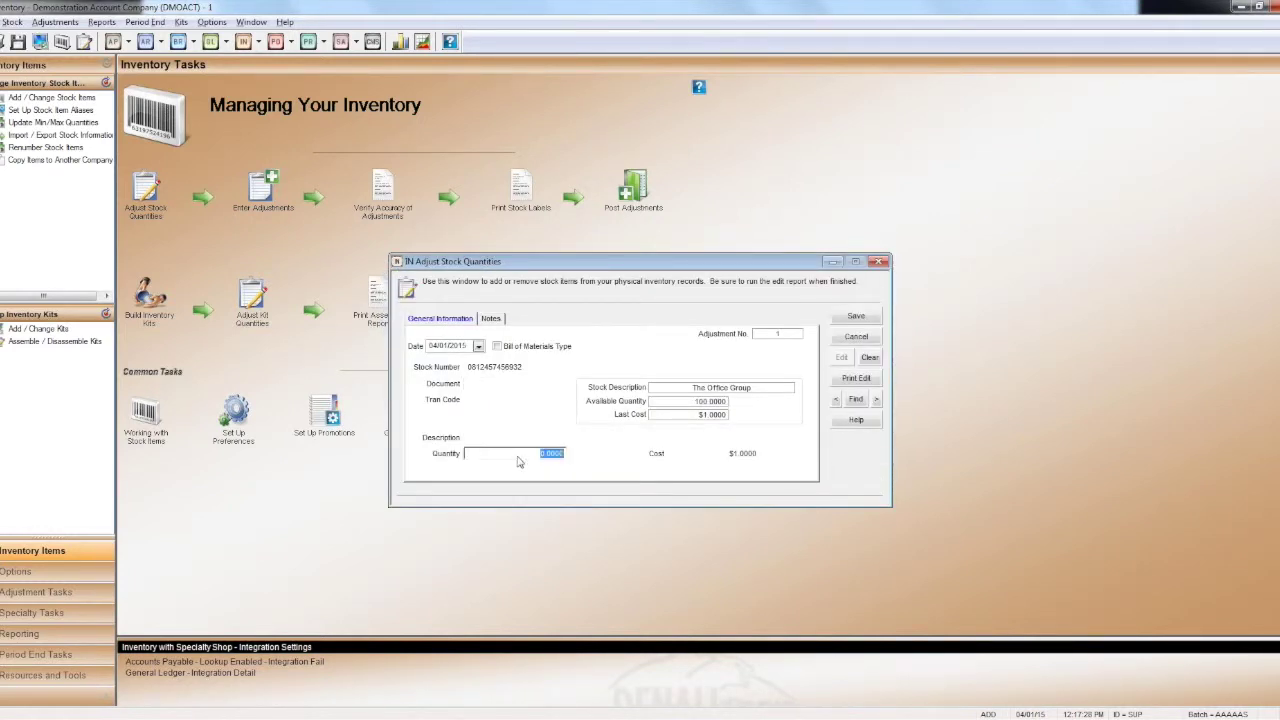
{"action": "type", "text": "15"}
{"action": "key", "text": "Tab"}
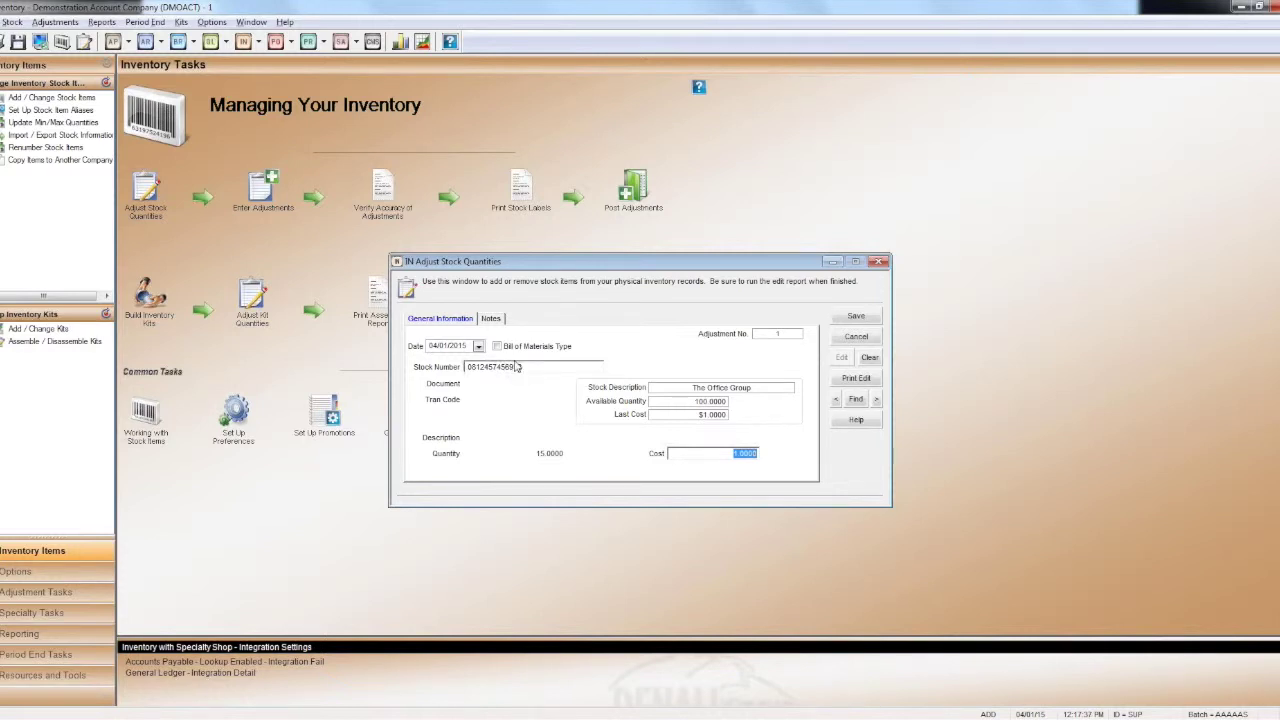
{"action": "left_click", "coordinate": [497, 346]}
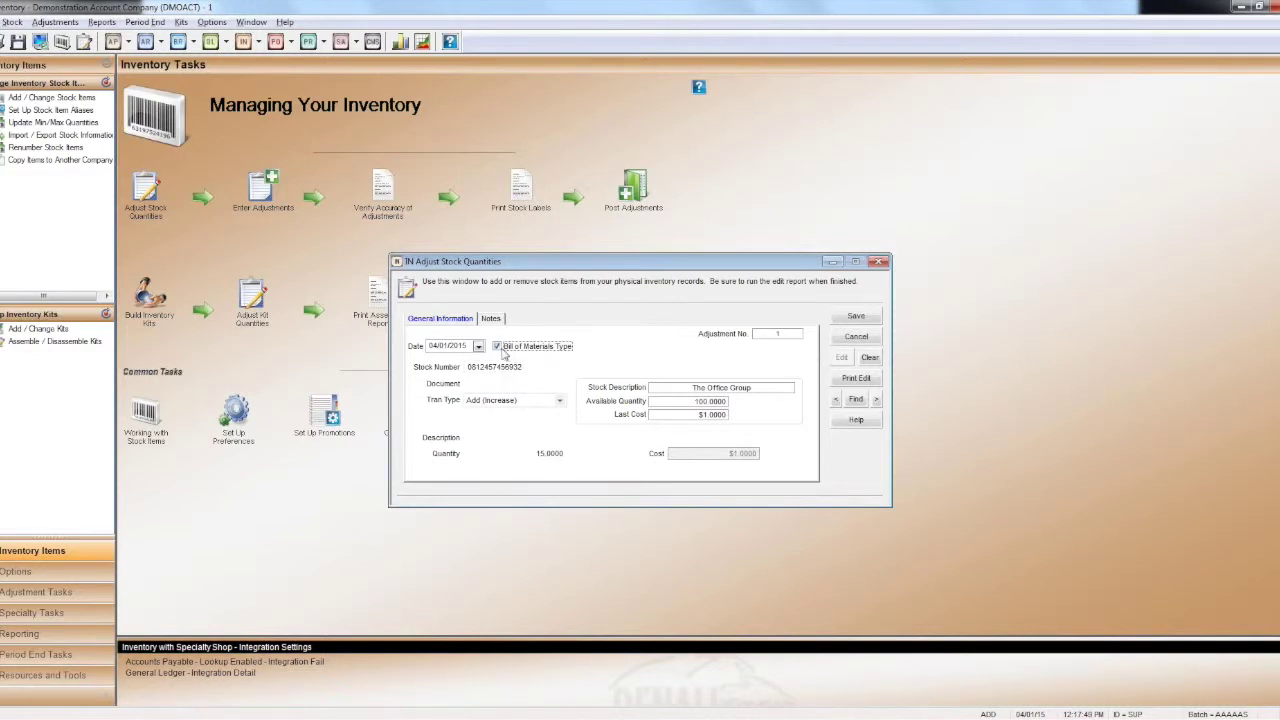
{"action": "left_click", "coordinate": [558, 401]}
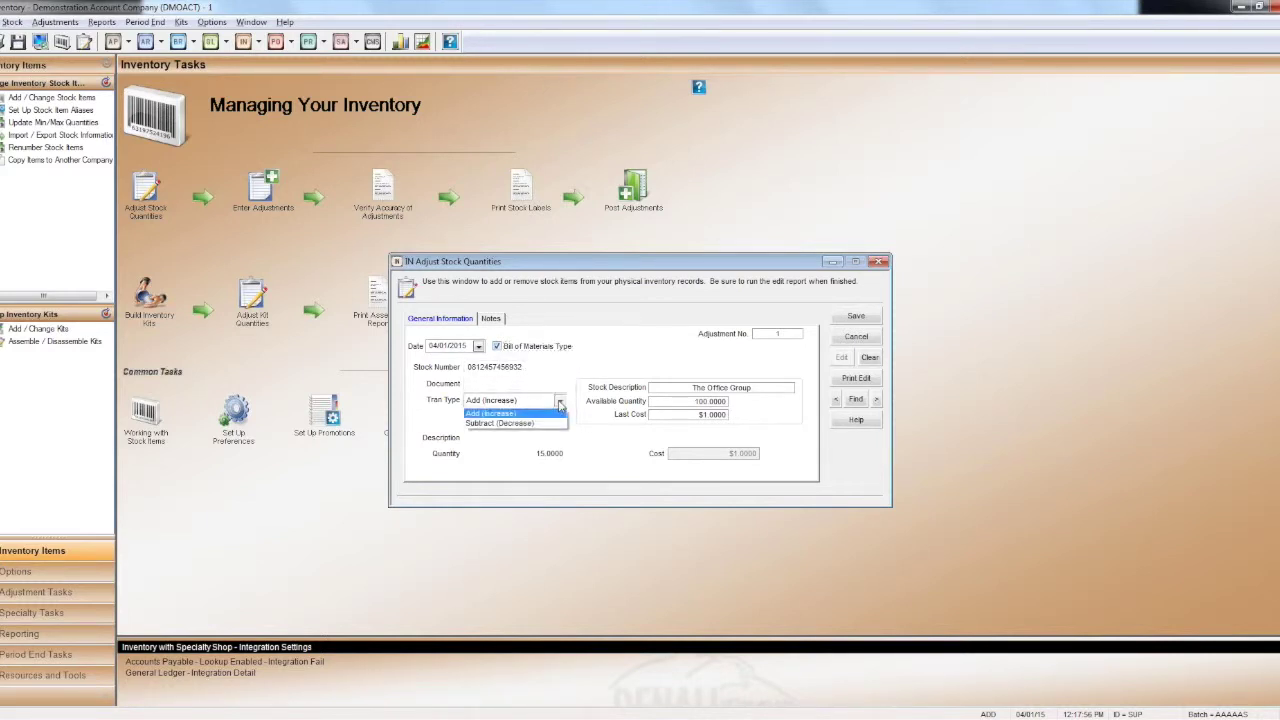
{"action": "left_click", "coordinate": [500, 411]}
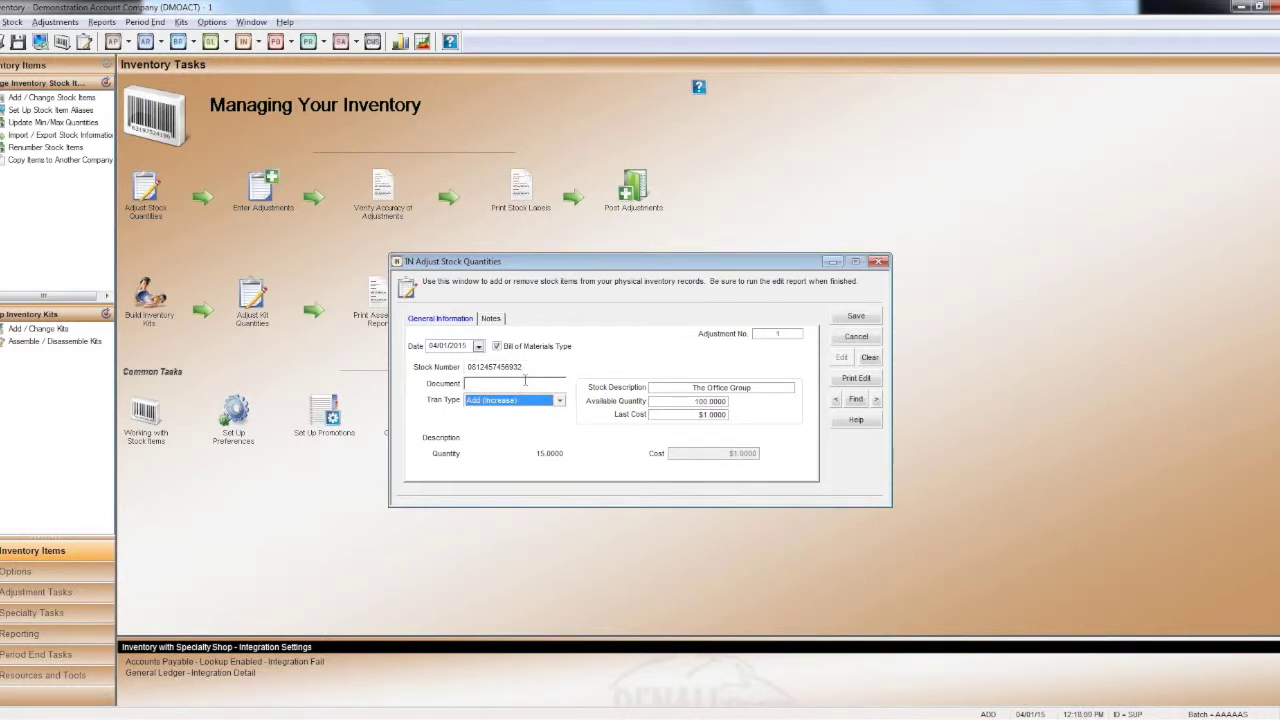
Enter document 040115ADD and the description "Assemple 15 kits", then save the adjustment and close its window.
{"action": "left_click", "coordinate": [525, 383]}
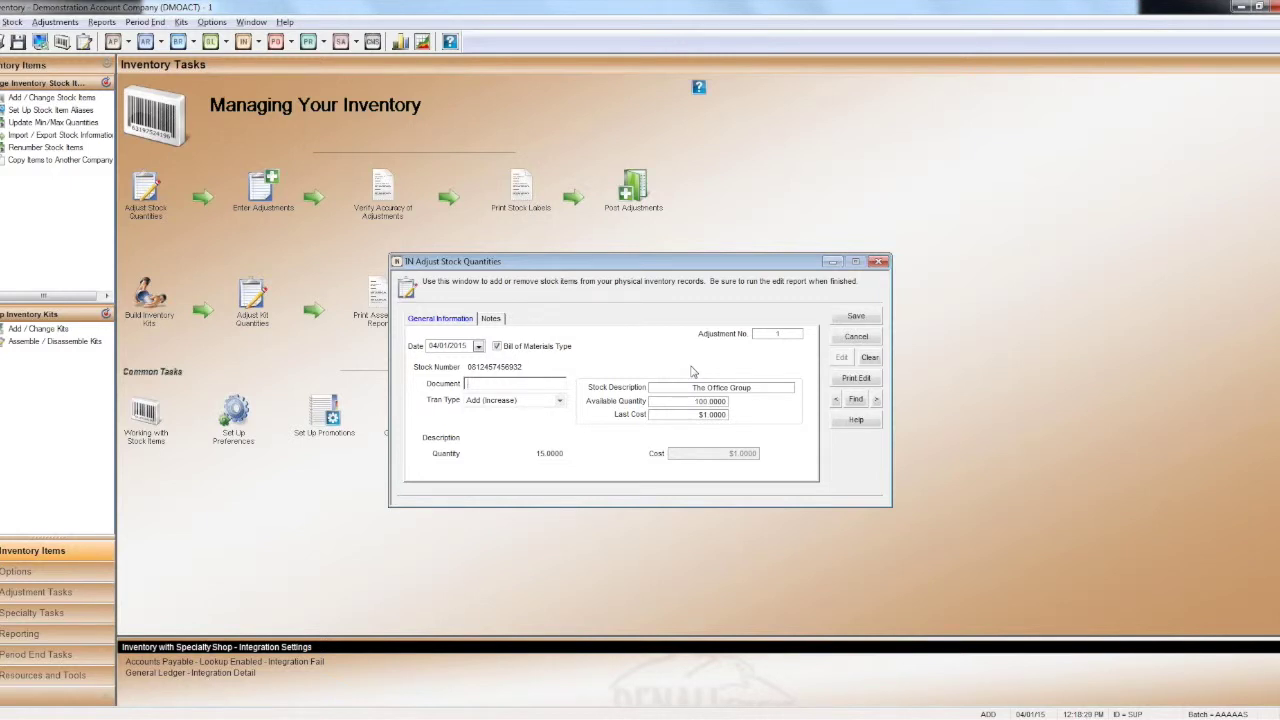
{"action": "type", "text": "040115ADD"}
{"action": "key", "text": "Tab"}
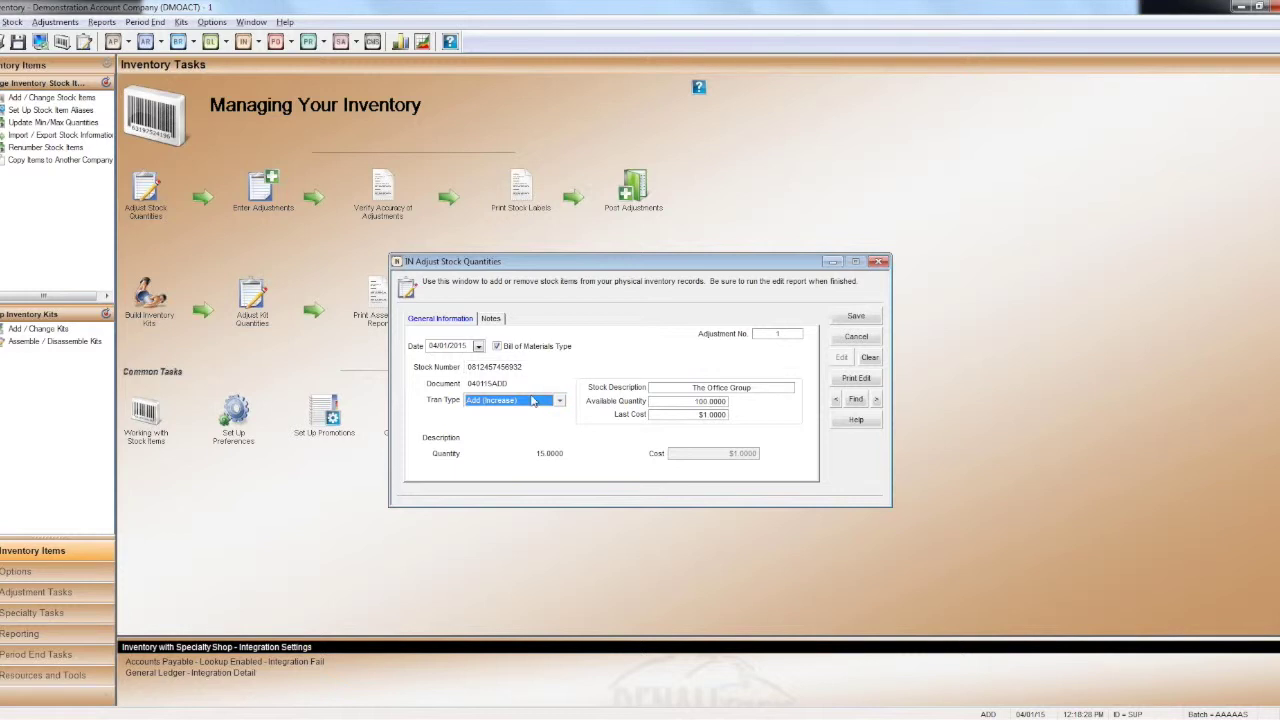
{"action": "key", "text": "Tab"}
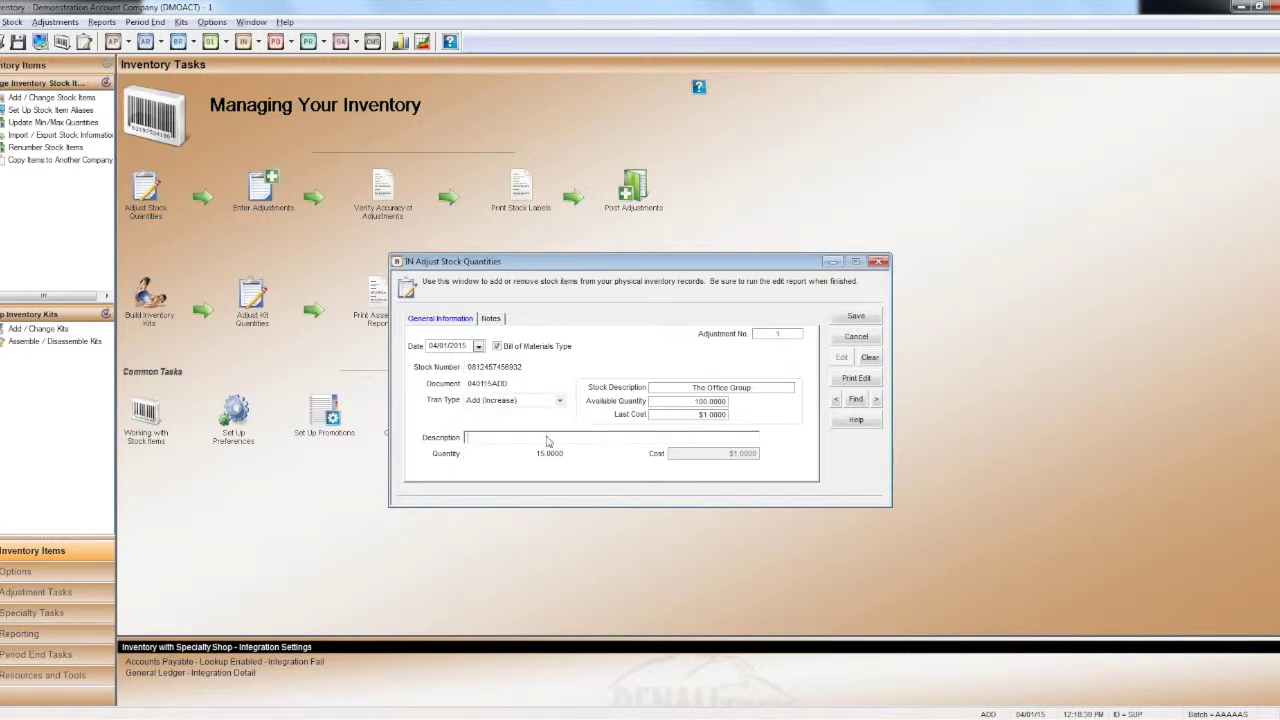
{"action": "type", "text": "Assemple 15 kits"}
{"action": "key", "text": "Tab"}
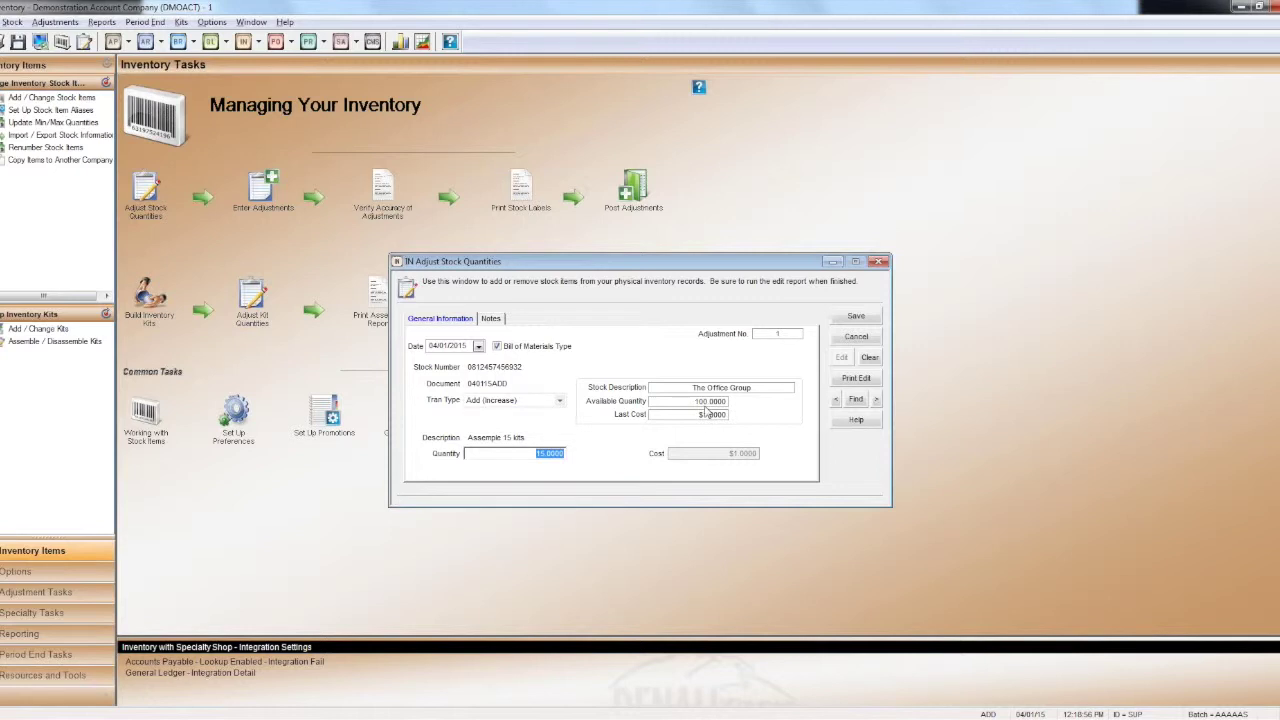
{"action": "left_click", "coordinate": [857, 317]}
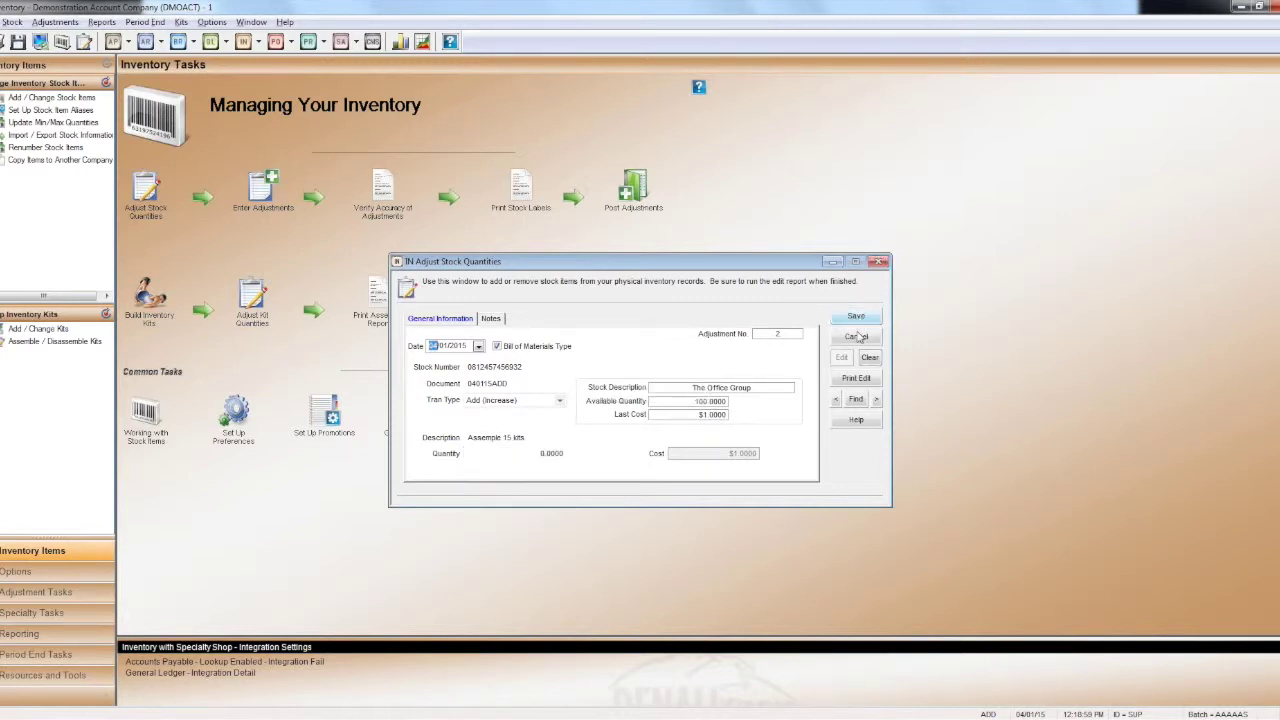
{"action": "left_click", "coordinate": [857, 337]}
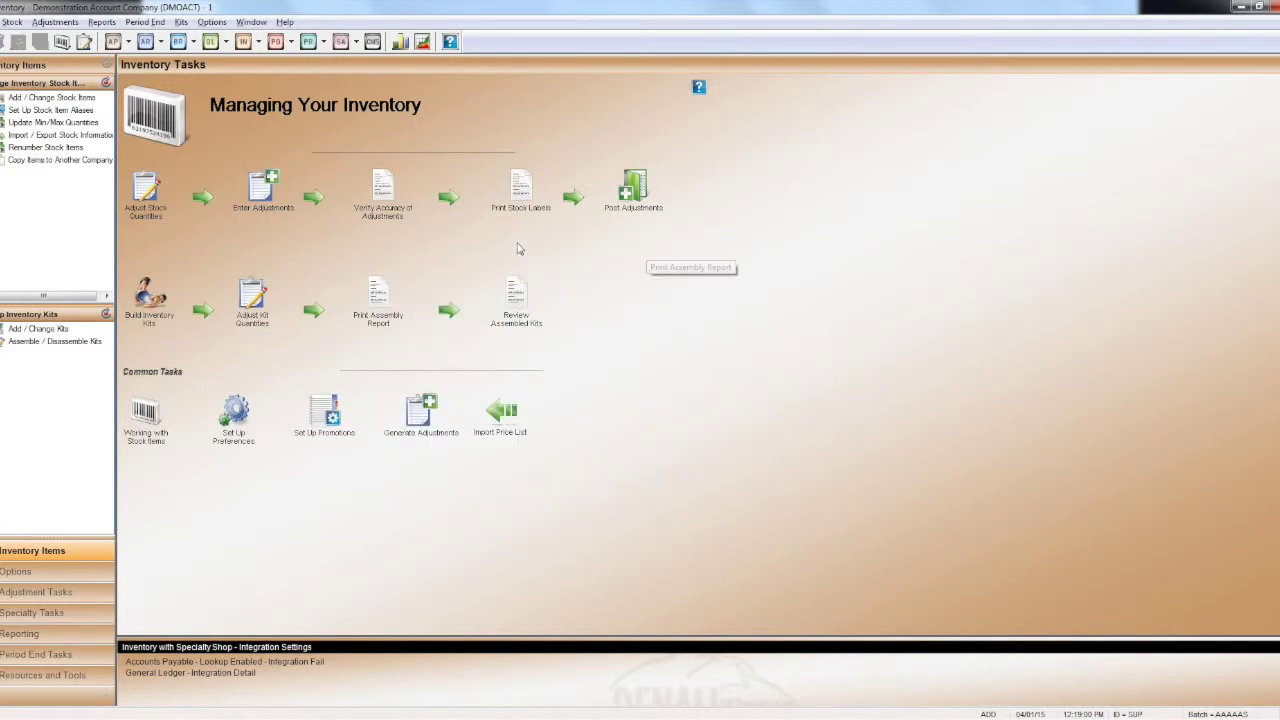
Run the detailed Adjustment Edit Report, sorted by transaction number for the full range, with Screen as the output option.
{"action": "left_click", "coordinate": [375, 194]}
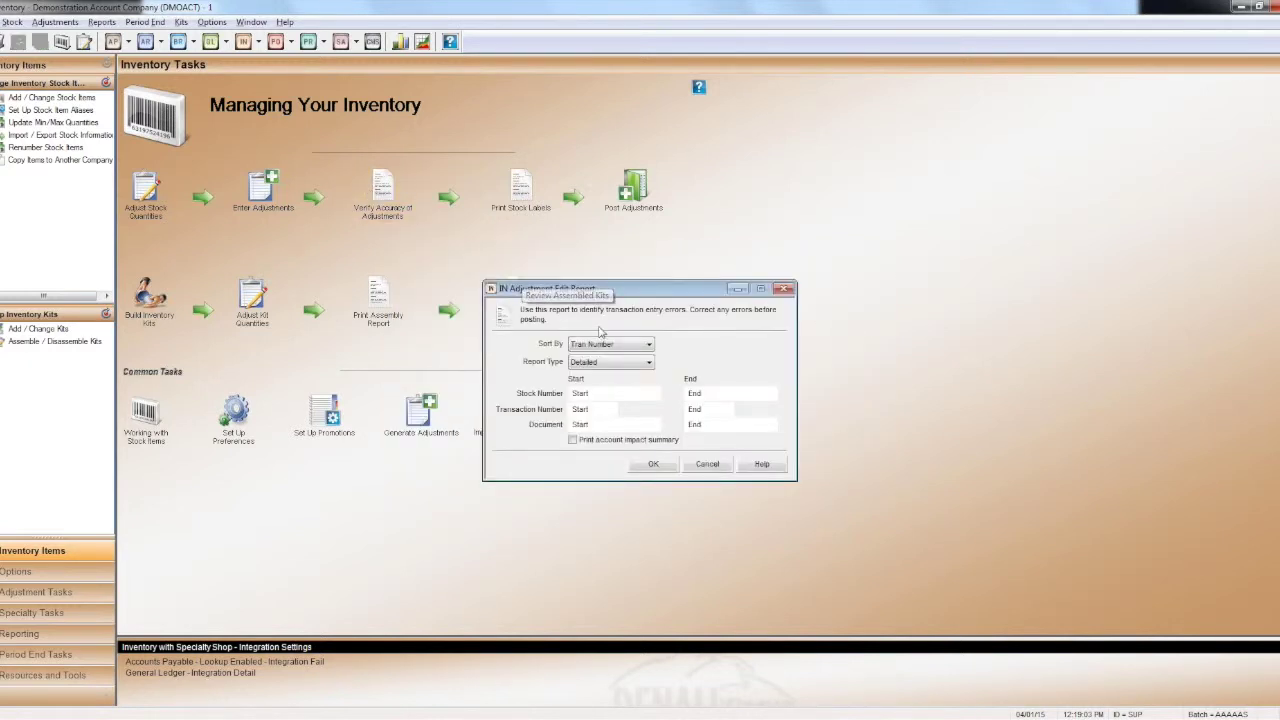
{"action": "left_click", "coordinate": [636, 399]}
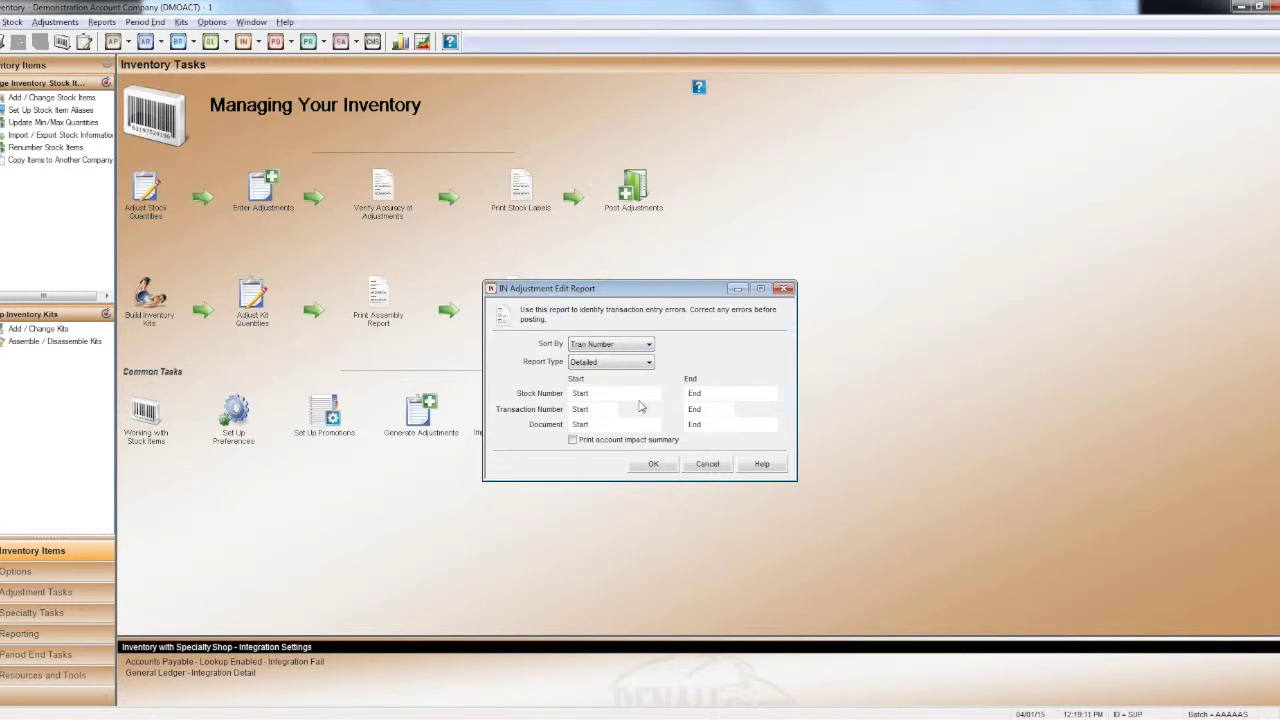
{"action": "left_click", "coordinate": [620, 425]}
{"action": "left_click", "coordinate": [646, 466]}
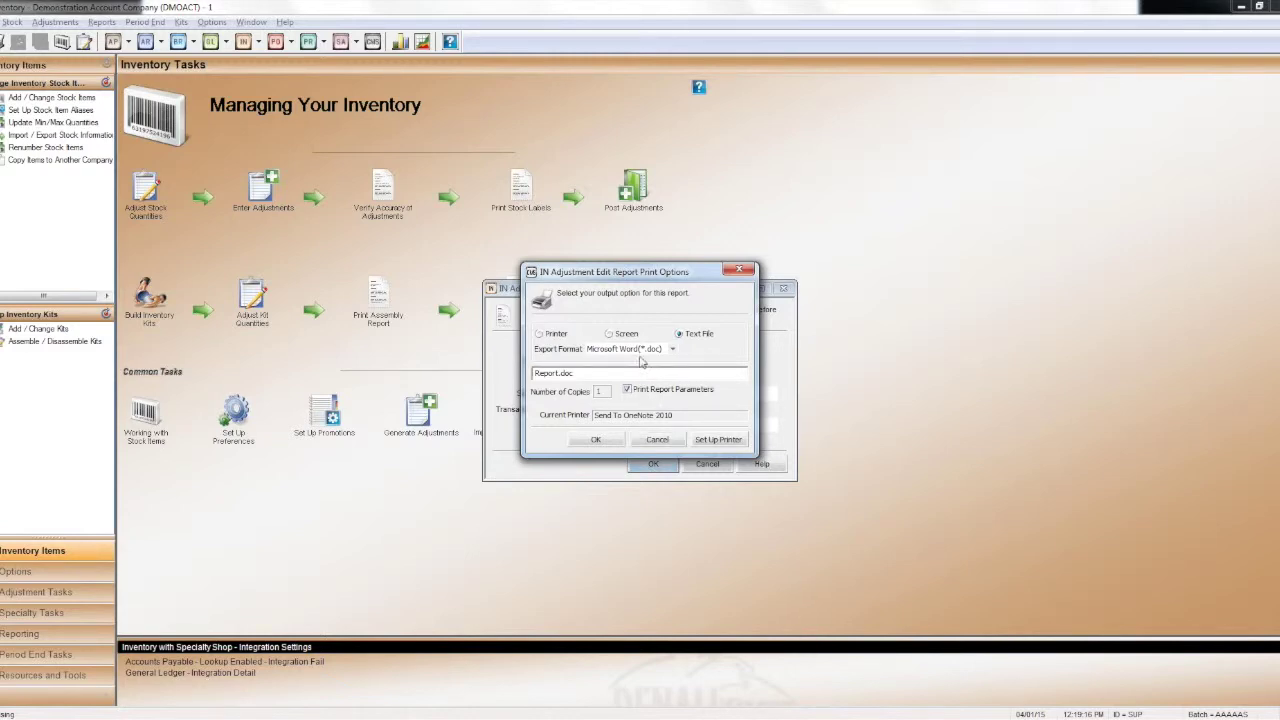
{"action": "left_click", "coordinate": [610, 334]}
{"action": "left_click", "coordinate": [597, 422]}
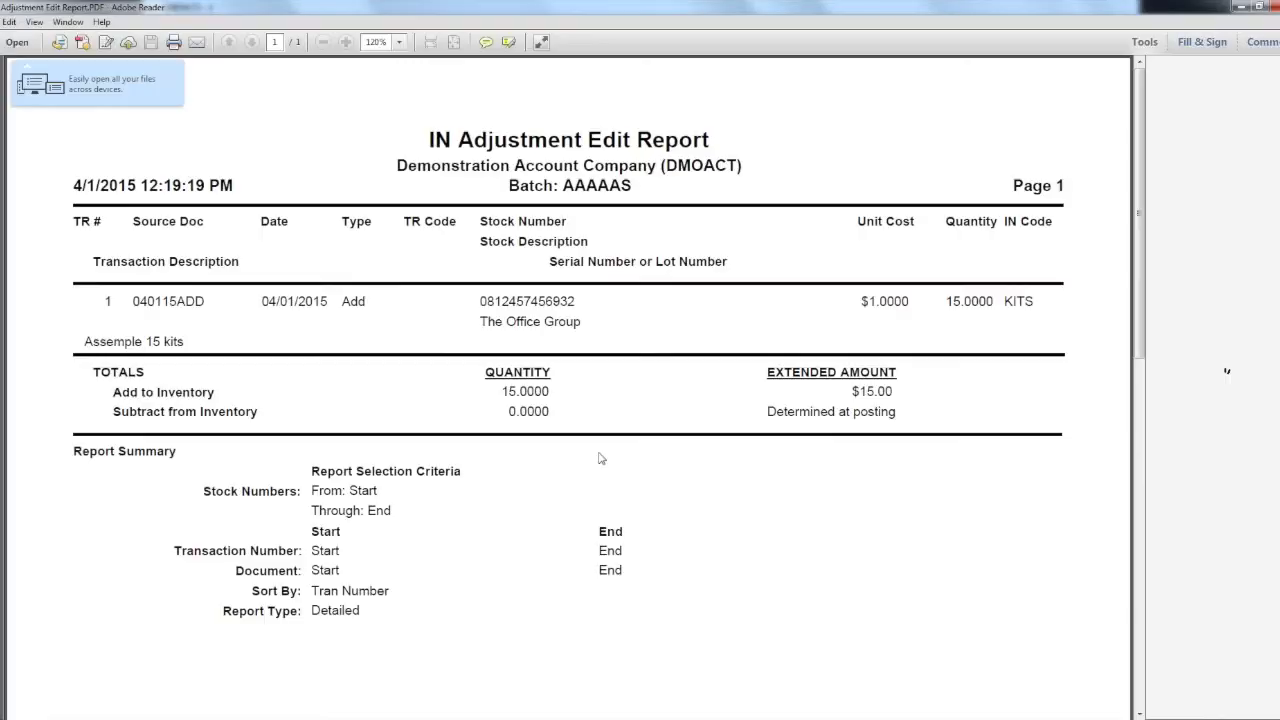
Examine the add and subtract quantities and the extended amount in the Adjustment Edit Report, and close it.
{"action": "left_click_drag", "start_coordinate": [498, 391], "coordinate": [552, 392]}
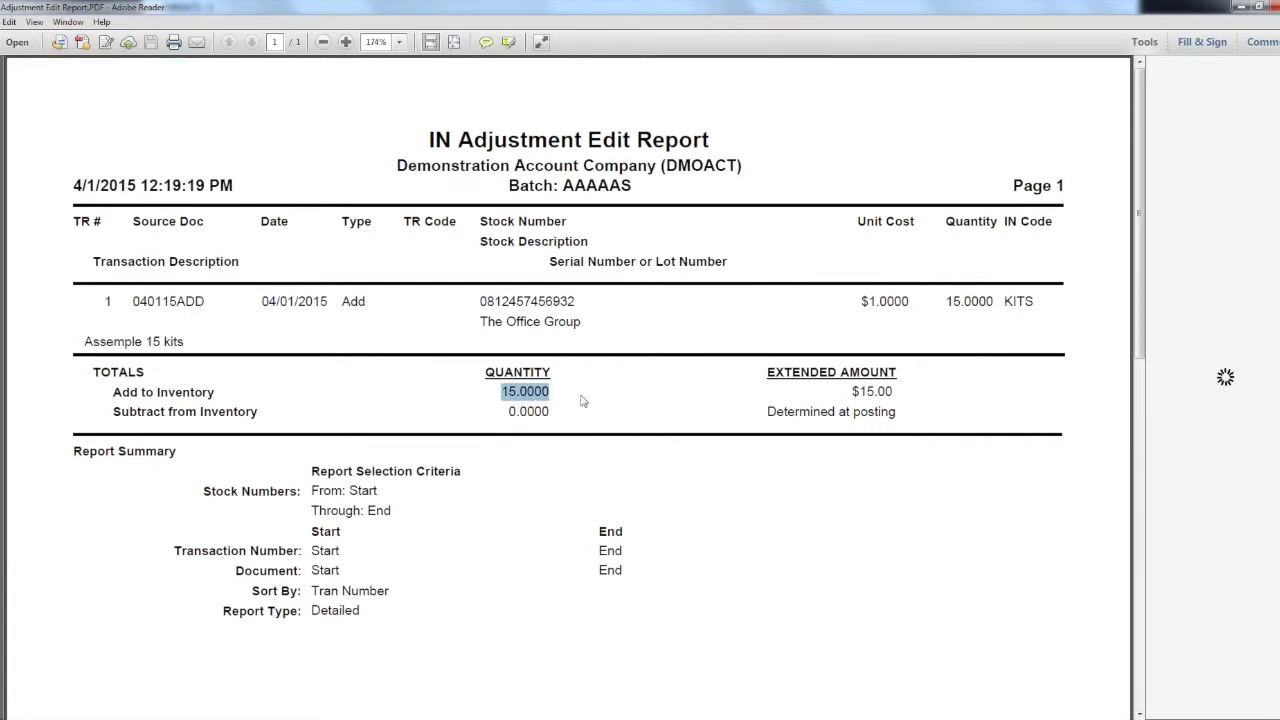
{"action": "double_click", "coordinate": [518, 411]}
{"action": "left_click_drag", "start_coordinate": [768, 412], "coordinate": [902, 418]}
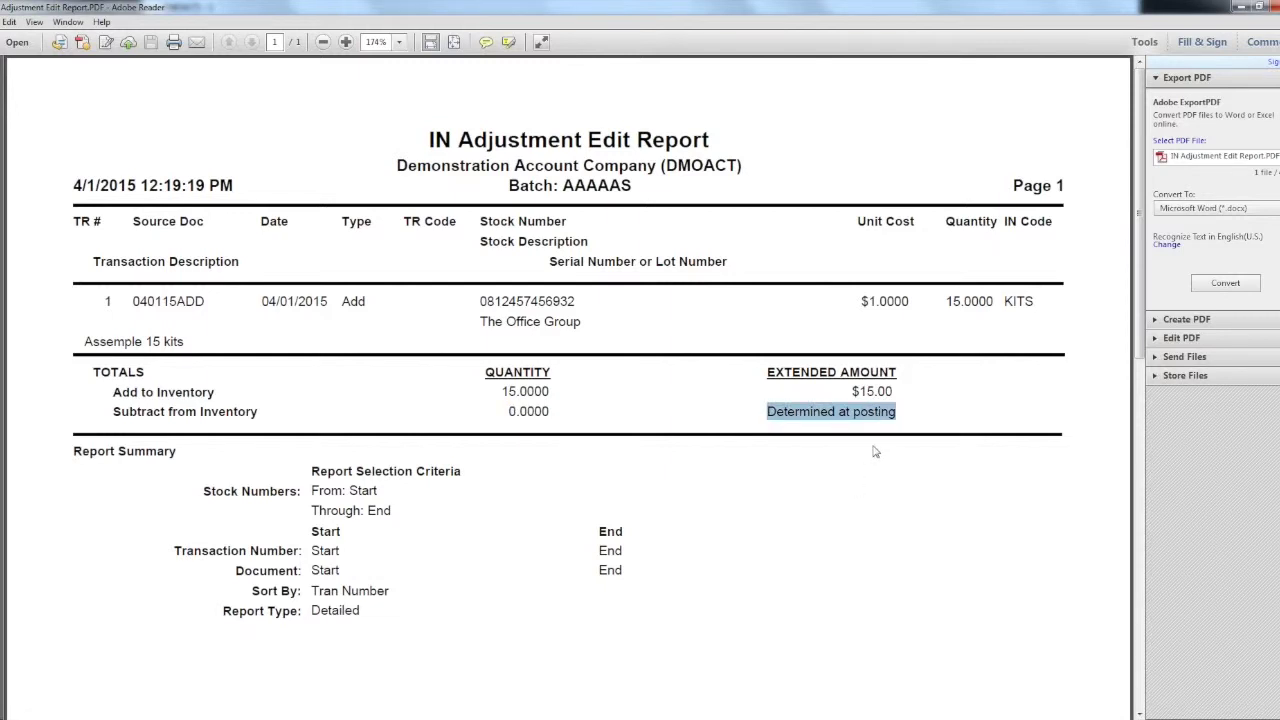
{"action": "left_click", "coordinate": [1271, 6]}
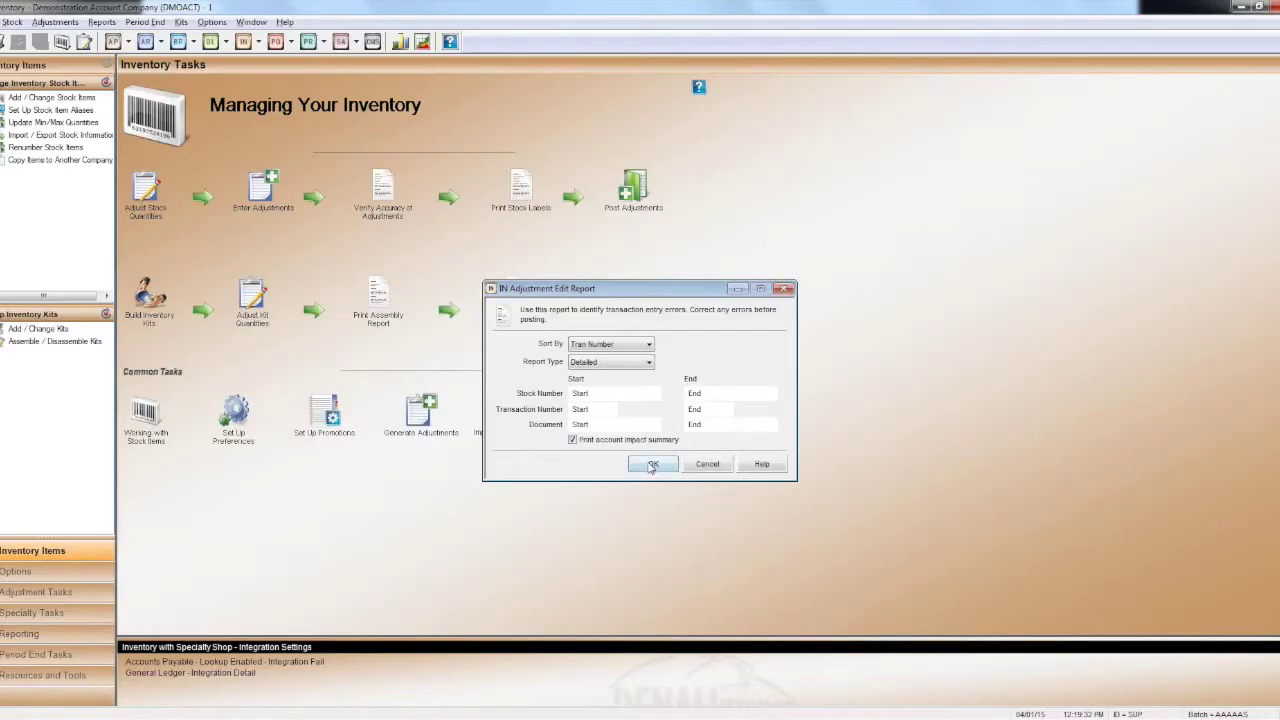
Rerun the Adjustment Edit Report with the account impact summary and output the General Ledger Impact Summary Report to Screen.
{"action": "left_click", "coordinate": [652, 465]}
{"action": "key", "text": "Return"}
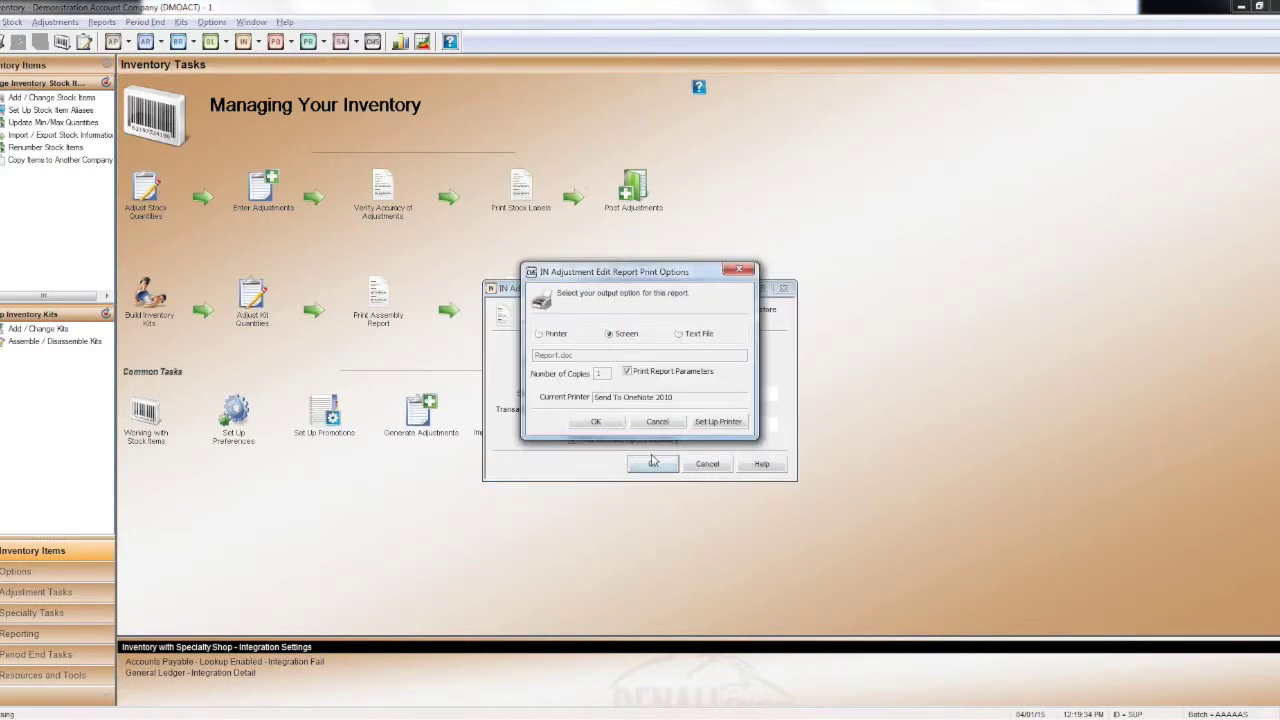
{"action": "left_click", "coordinate": [610, 334]}
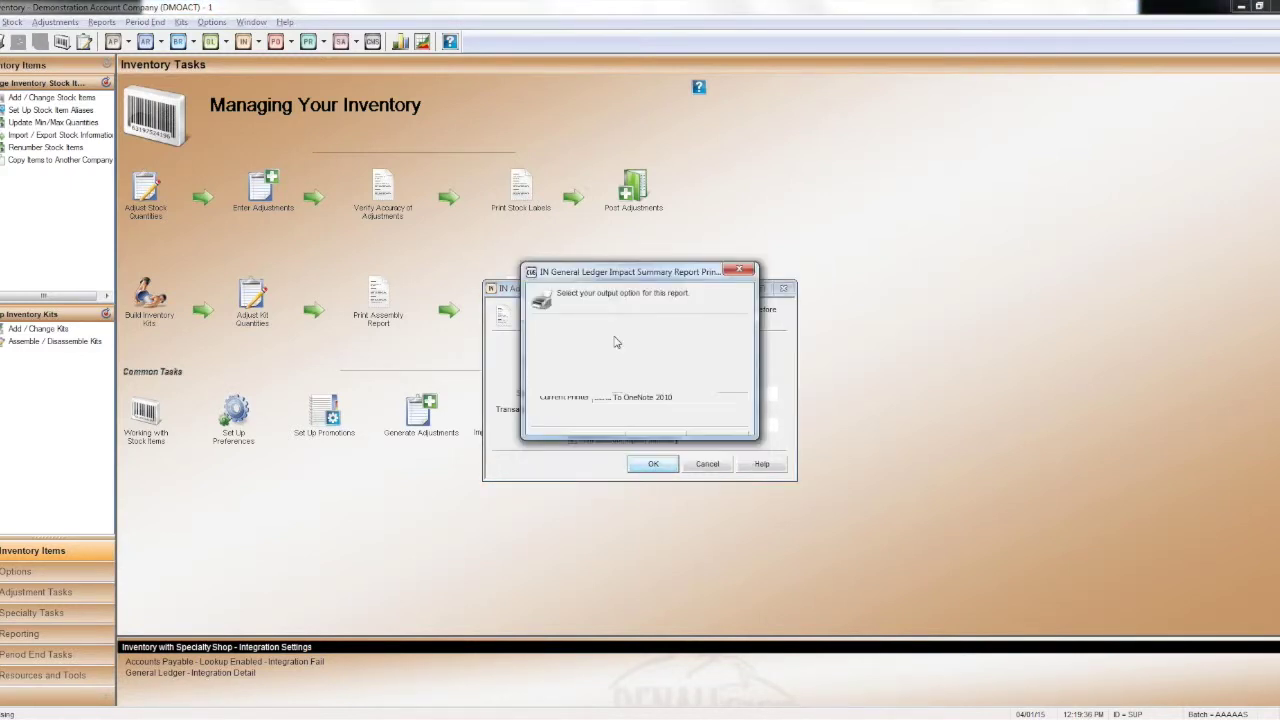
{"action": "left_click", "coordinate": [595, 421]}
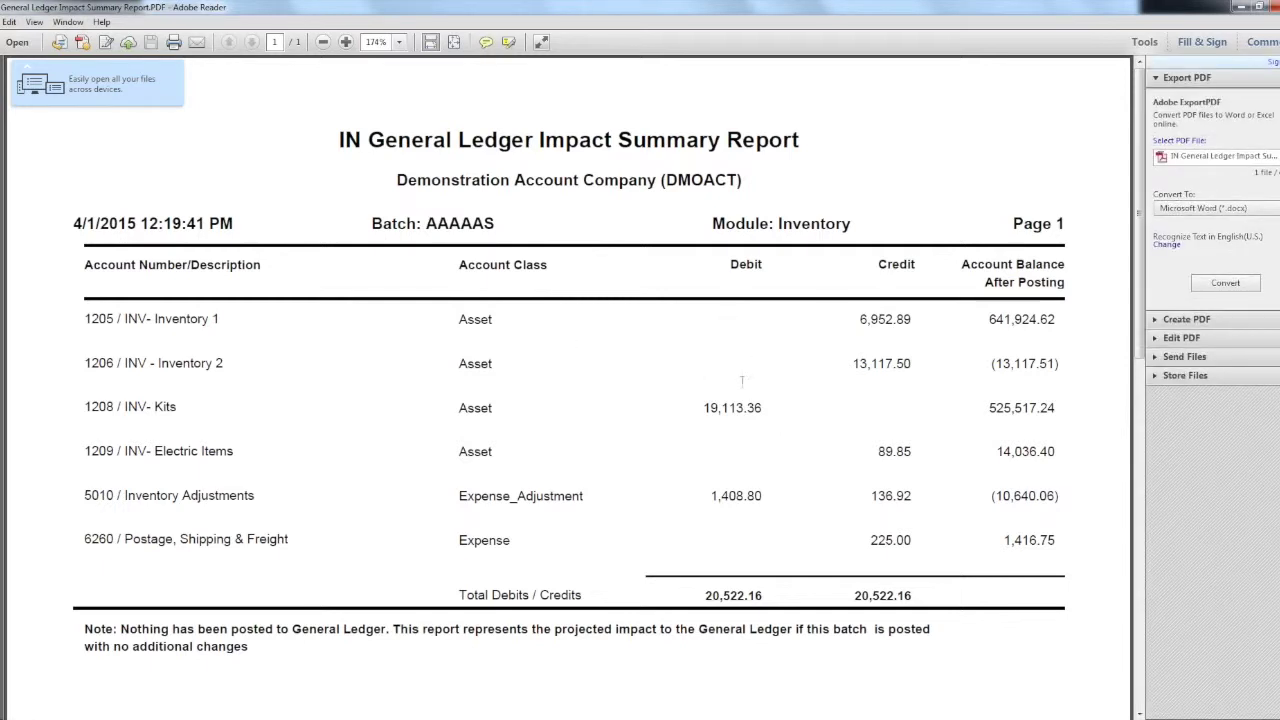
Examine the debits for Kits and Inventory Adjustments and the credits for Inventory 1 and Inventory 2.
{"action": "left_click_drag", "start_coordinate": [704, 407], "coordinate": [765, 418]}
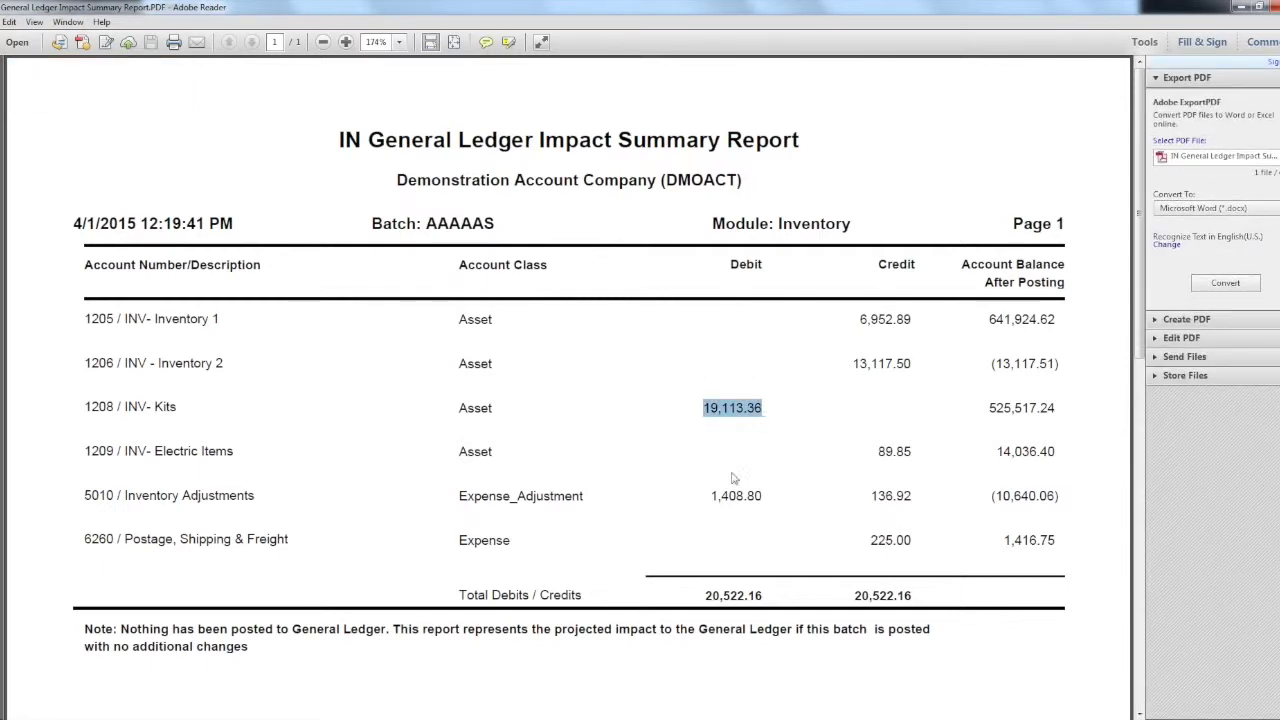
{"action": "left_click_drag", "start_coordinate": [708, 489], "coordinate": [763, 494]}
{"action": "left_click_drag", "start_coordinate": [702, 407], "coordinate": [773, 398]}
{"action": "left_click_drag", "start_coordinate": [846, 362], "coordinate": [914, 366]}
{"action": "left_click_drag", "start_coordinate": [857, 320], "coordinate": [915, 323]}
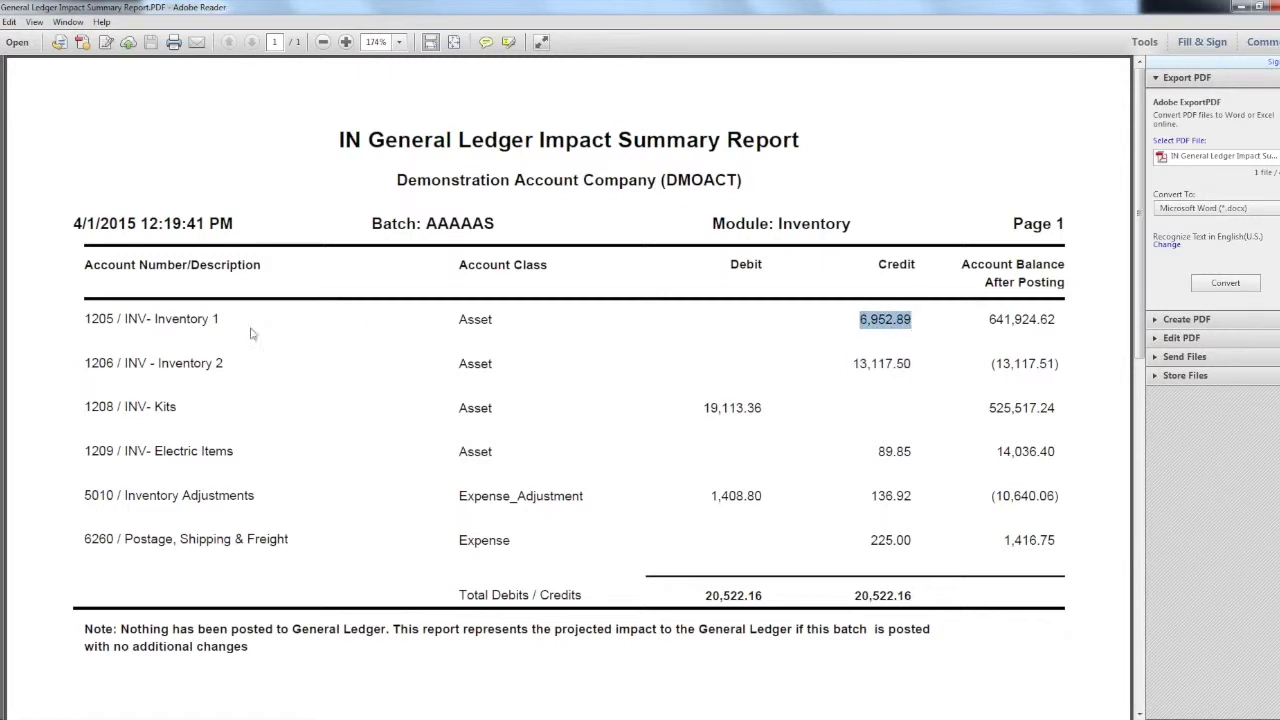
Examine the account numbers and the Kits debit in the General Ledger Impact Summary Report, then close the report and the Adjustment Edit Report options.
{"action": "left_click_drag", "start_coordinate": [85, 318], "coordinate": [116, 321]}
{"action": "left_click", "coordinate": [88, 363]}
{"action": "left_click_drag", "start_coordinate": [86, 363], "coordinate": [117, 364]}
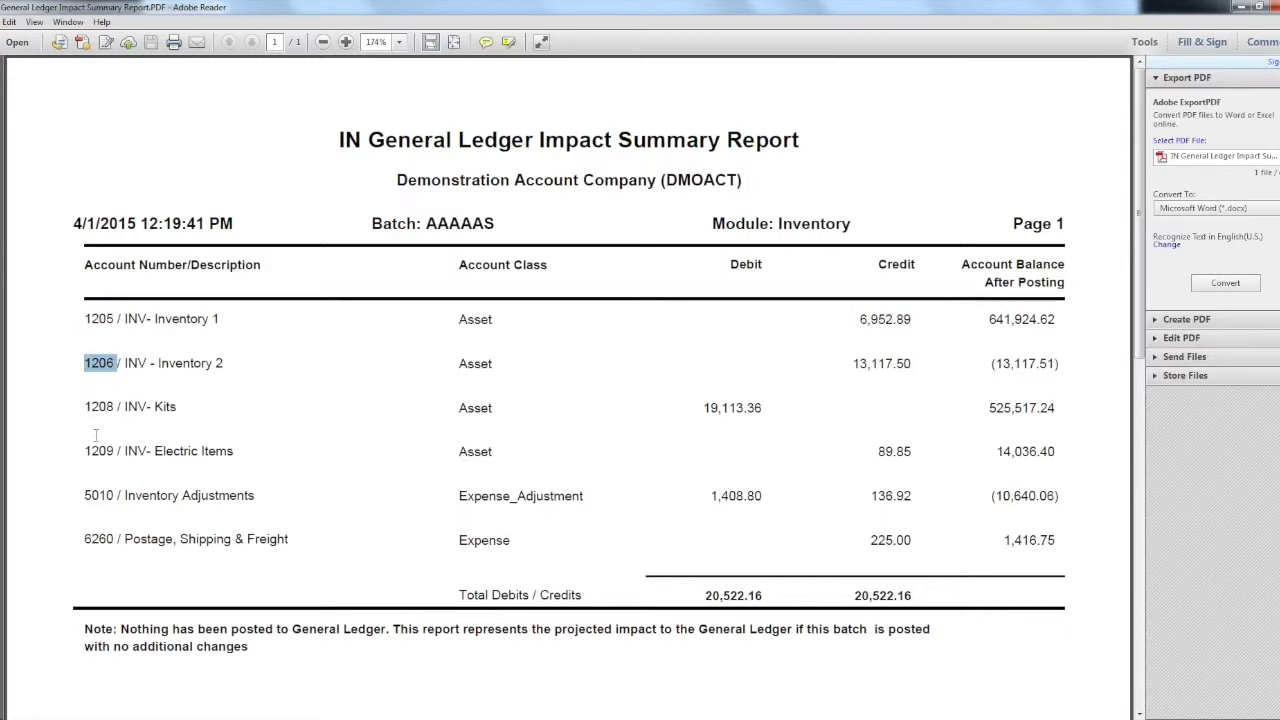
{"action": "left_click_drag", "start_coordinate": [85, 451], "coordinate": [117, 452]}
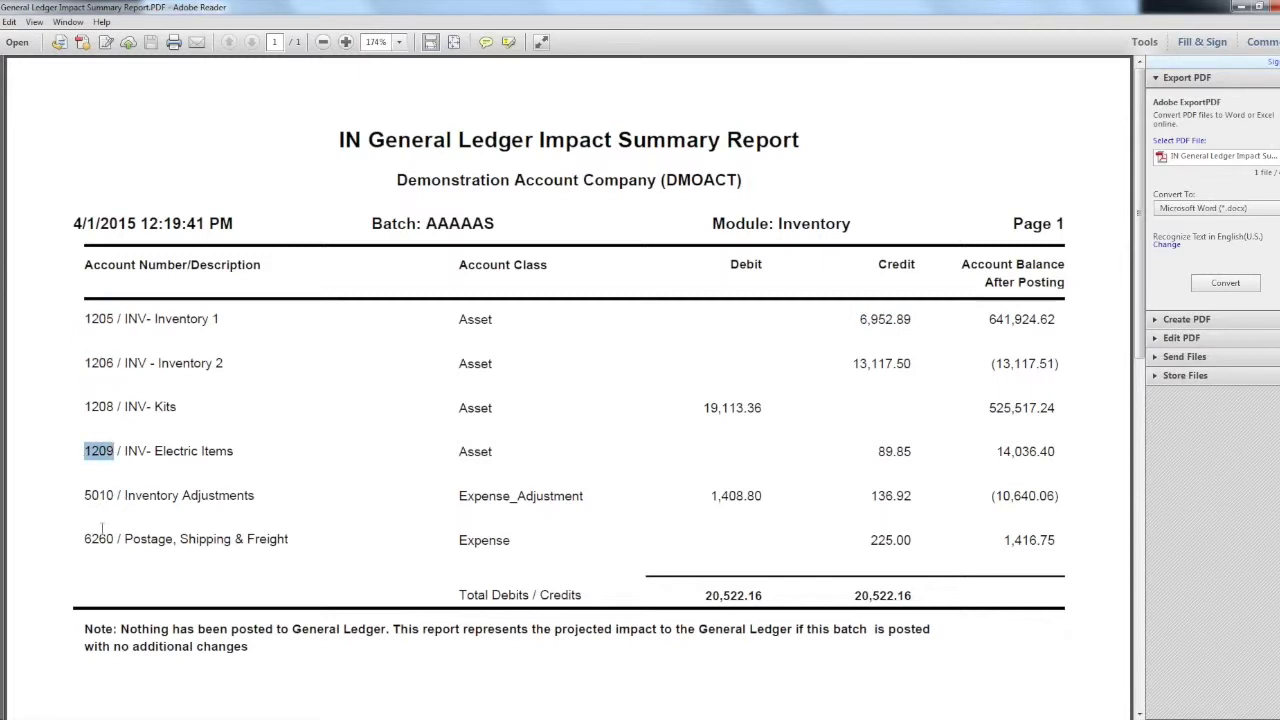
{"action": "left_click_drag", "start_coordinate": [84, 540], "coordinate": [114, 538]}
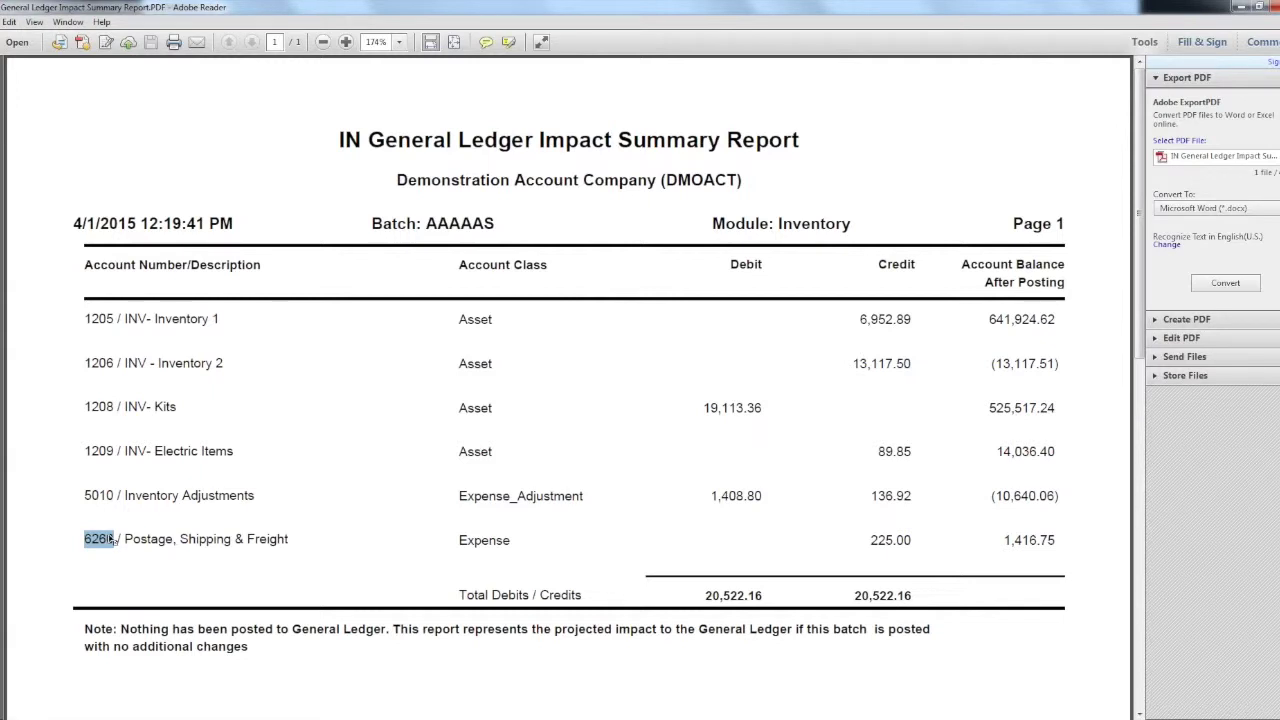
{"action": "left_click", "coordinate": [702, 407]}
{"action": "left_click_drag", "start_coordinate": [702, 407], "coordinate": [760, 410]}
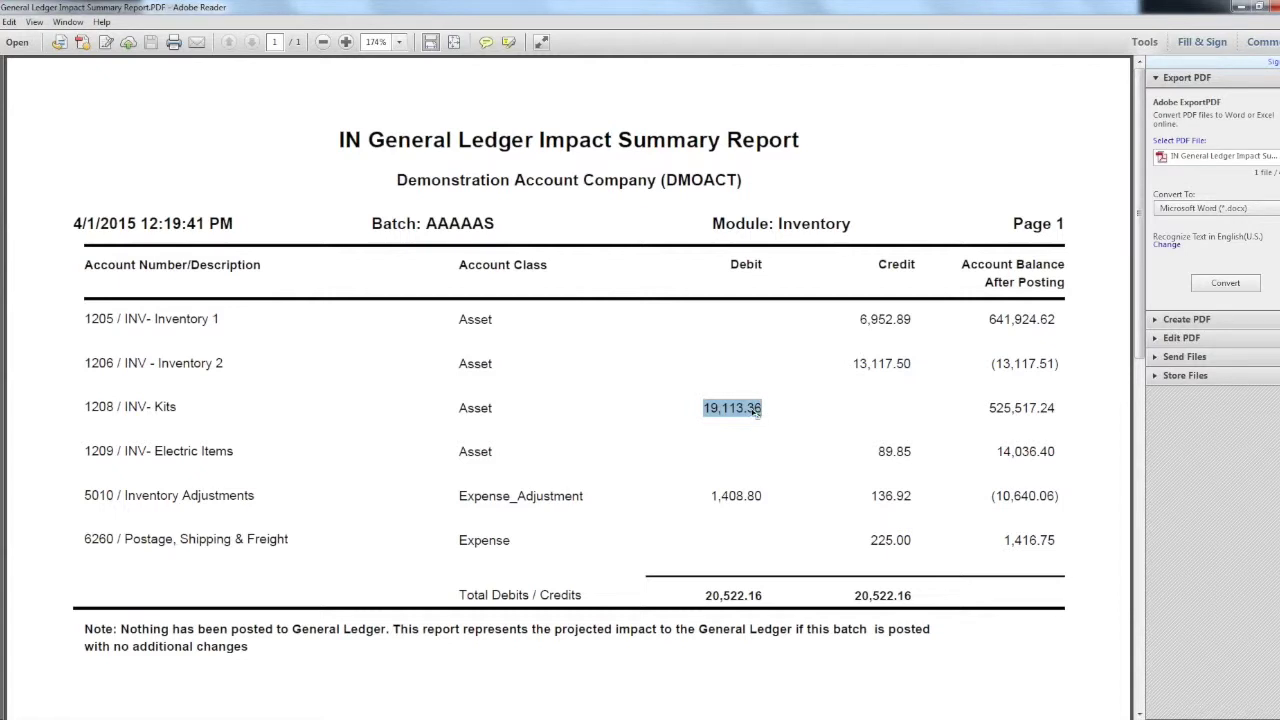
{"action": "left_click_drag", "start_coordinate": [84, 407], "coordinate": [116, 408]}
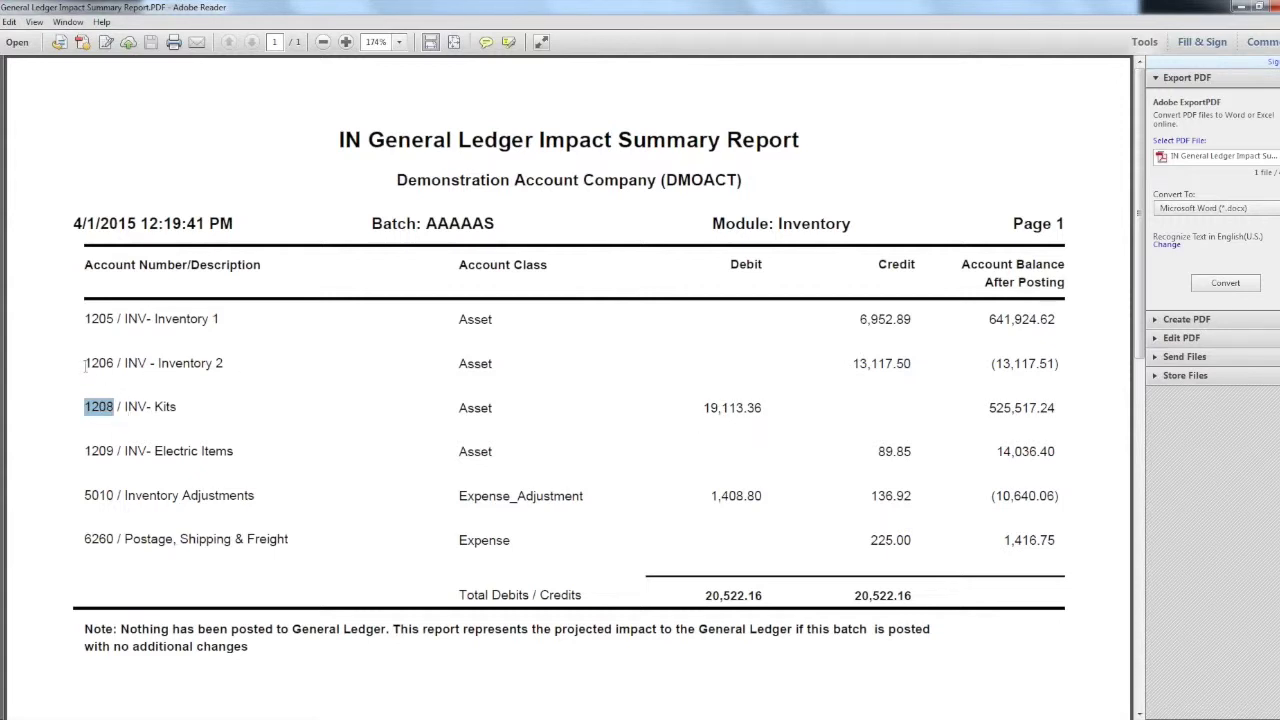
{"action": "left_click_drag", "start_coordinate": [84, 364], "coordinate": [133, 366]}
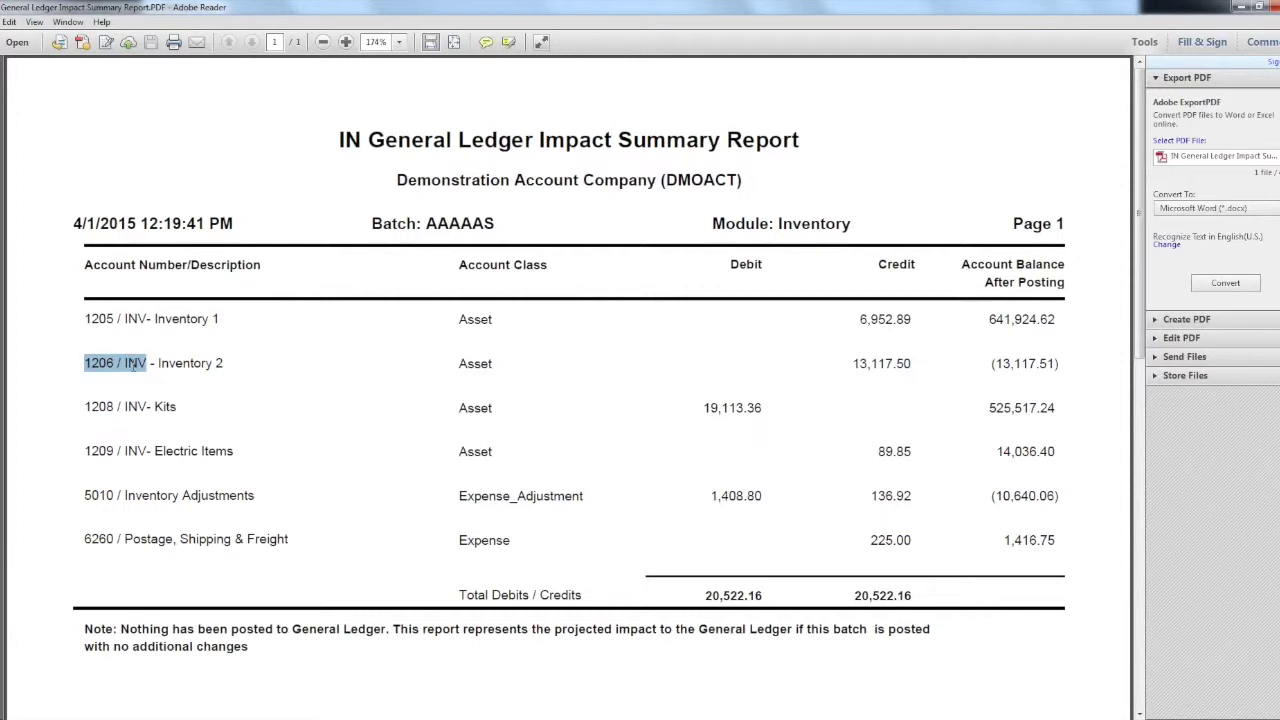
{"action": "left_click_drag", "start_coordinate": [84, 319], "coordinate": [147, 321]}
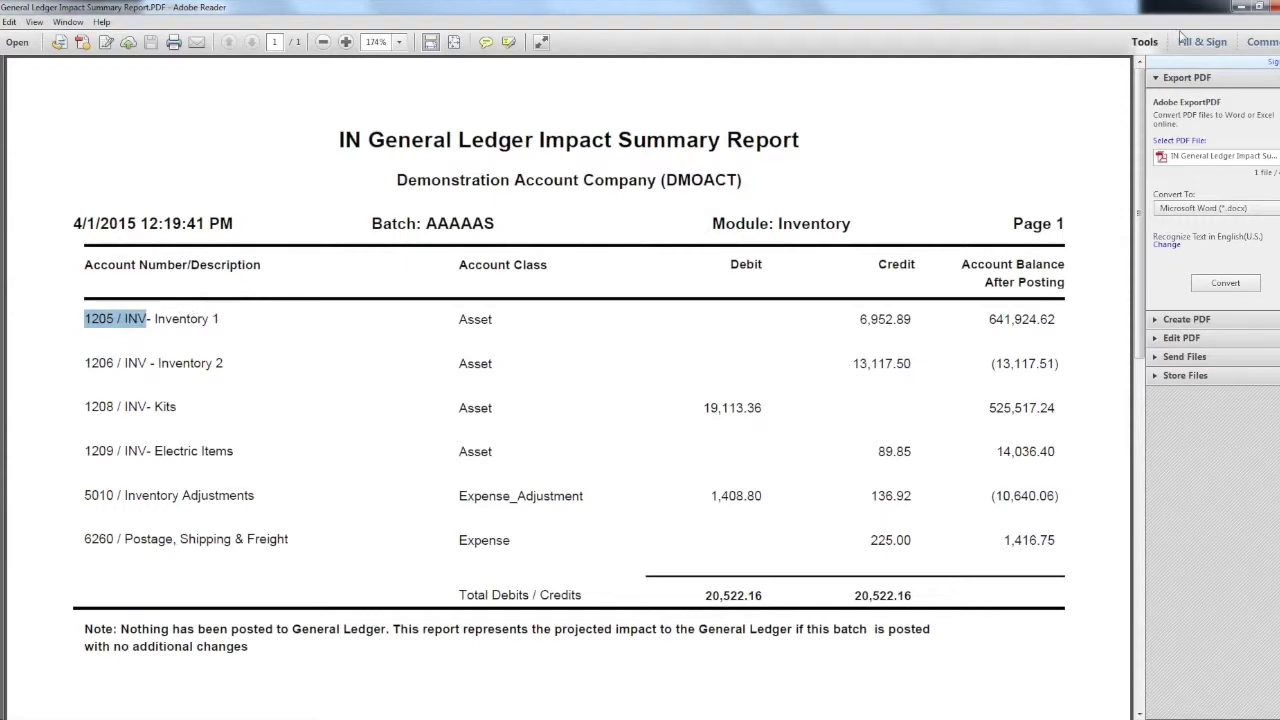
{"action": "left_click", "coordinate": [1267, 7]}
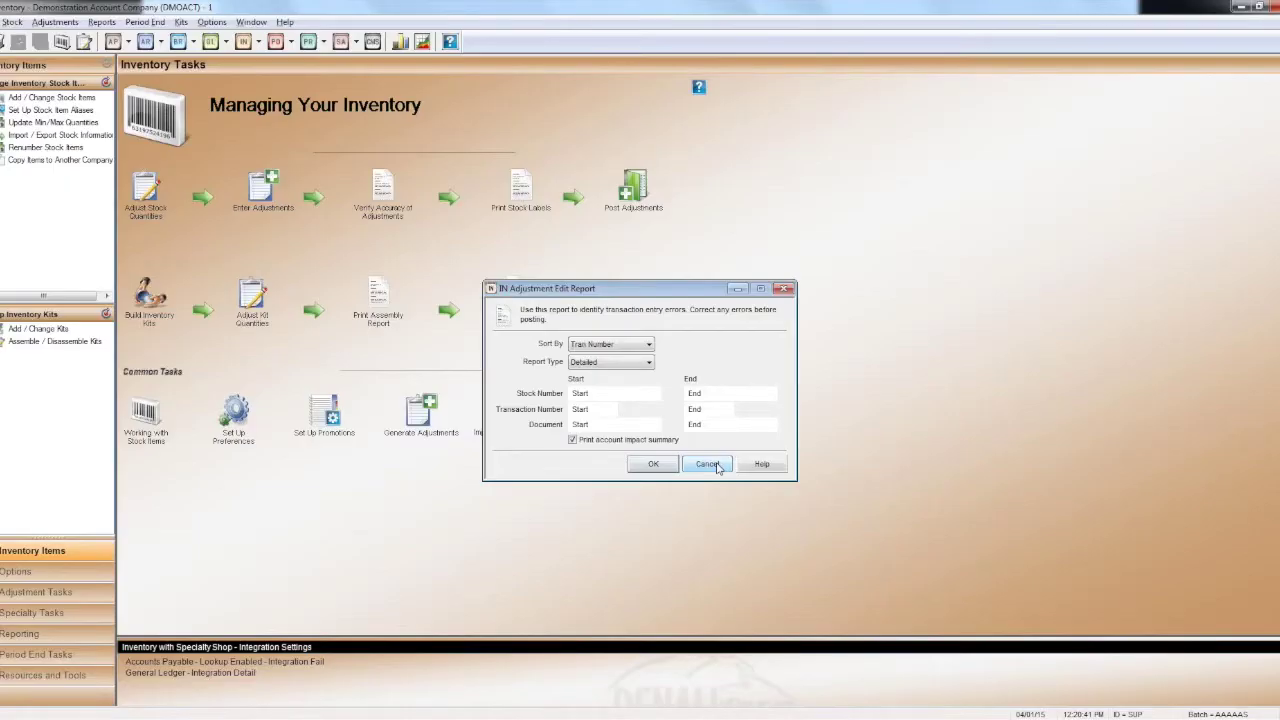
{"action": "left_click", "coordinate": [708, 465]}
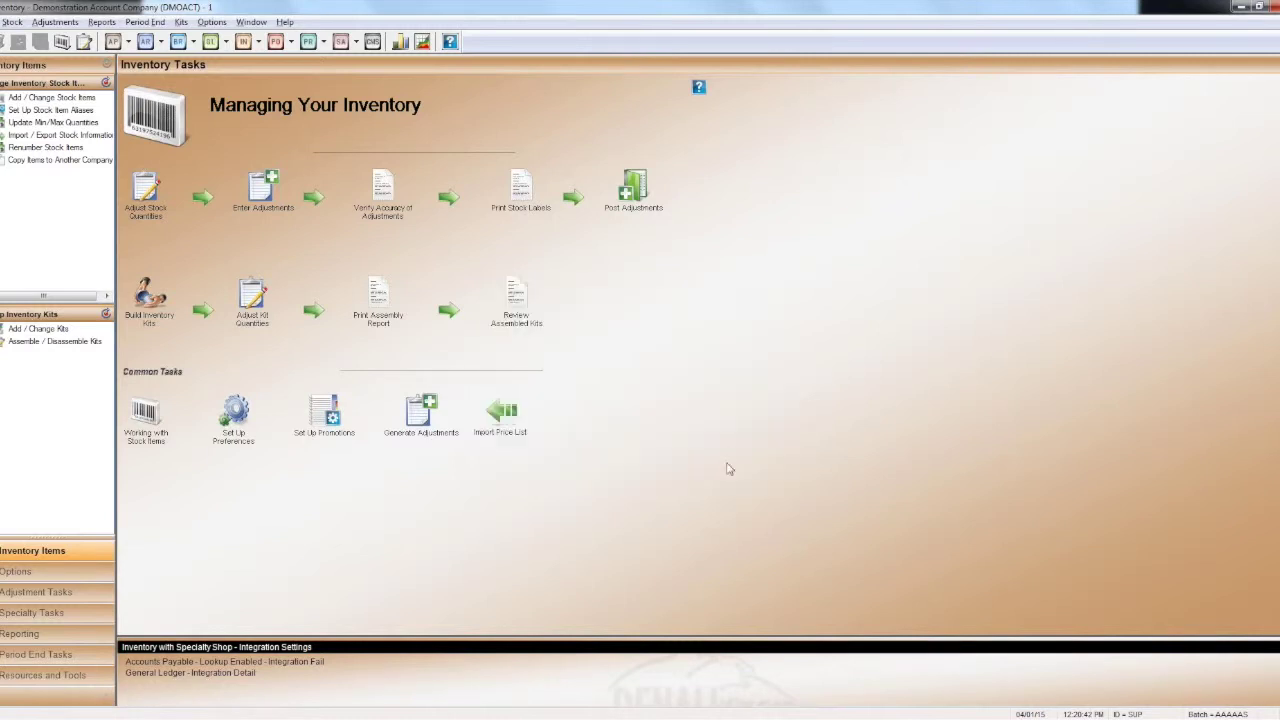
Post the inventory adjustments and output the Posting Audit Report to Screen.
{"action": "left_click", "coordinate": [630, 195]}
{"action": "left_click", "coordinate": [626, 414]}
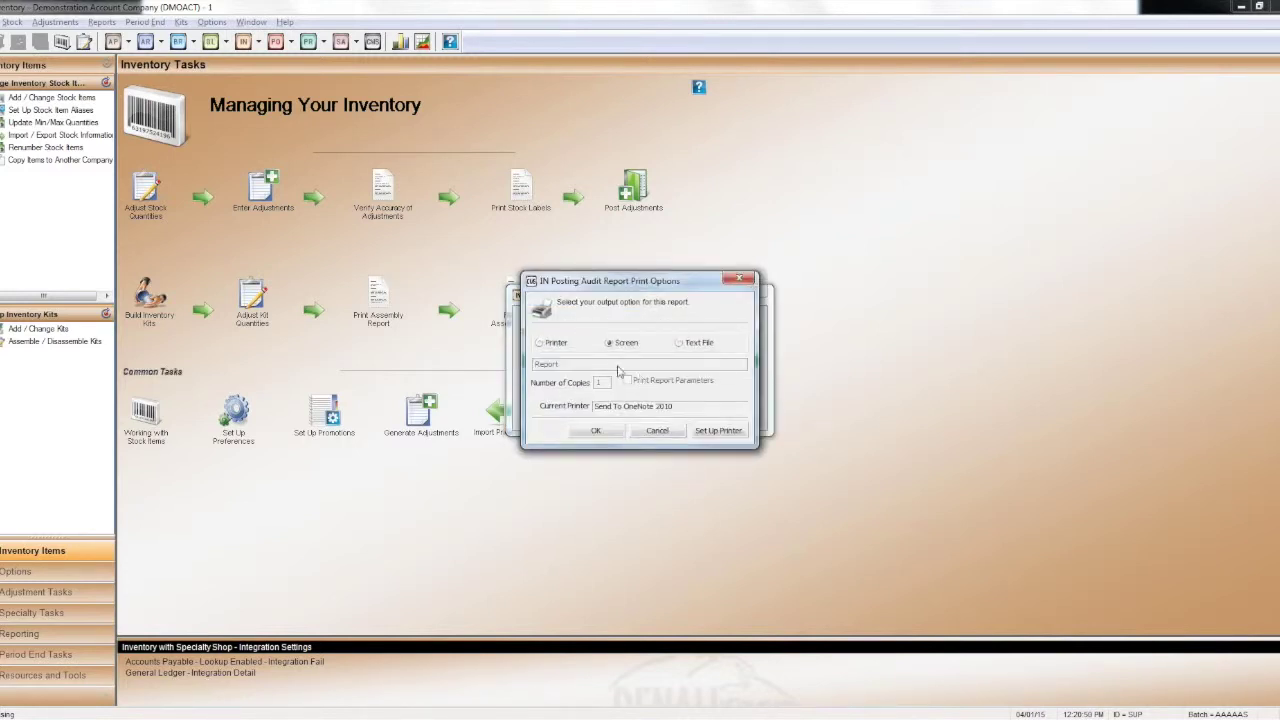
{"action": "left_click", "coordinate": [596, 431]}
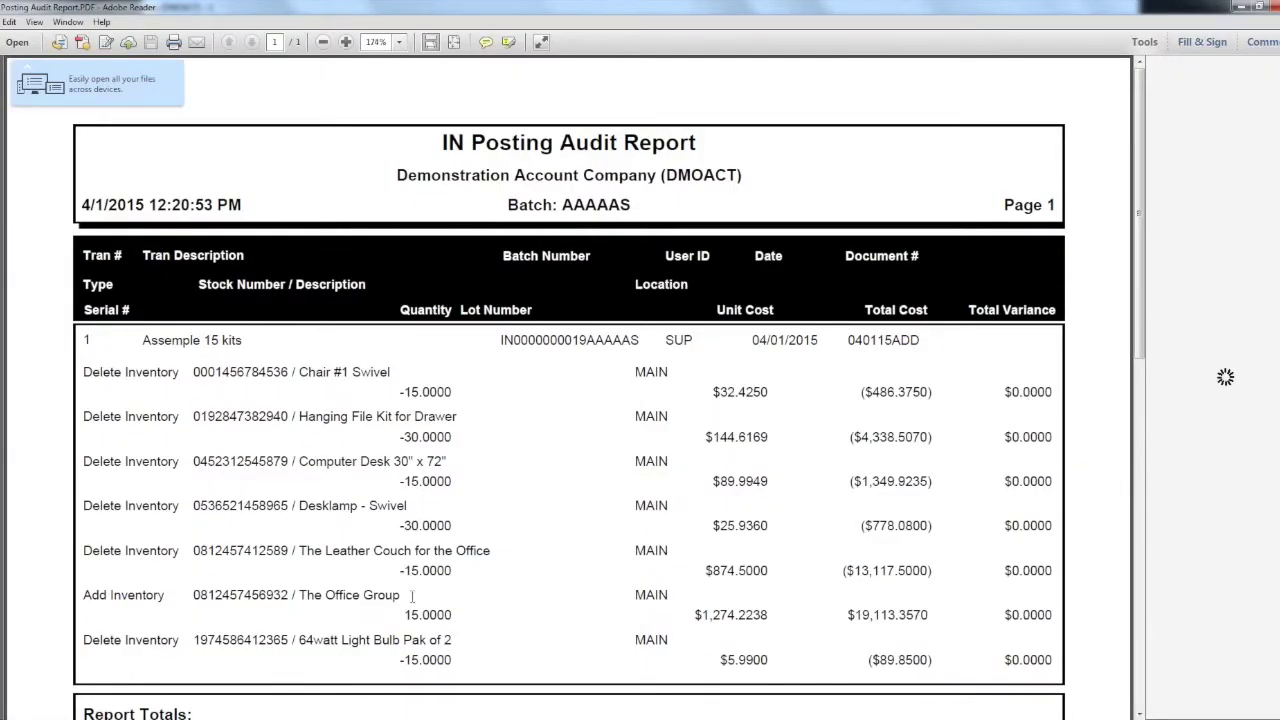
Examine the quantity added for The Office Group and the quantities deleted for its components in the Posting Audit Report.
{"action": "left_click_drag", "start_coordinate": [404, 614], "coordinate": [438, 613]}
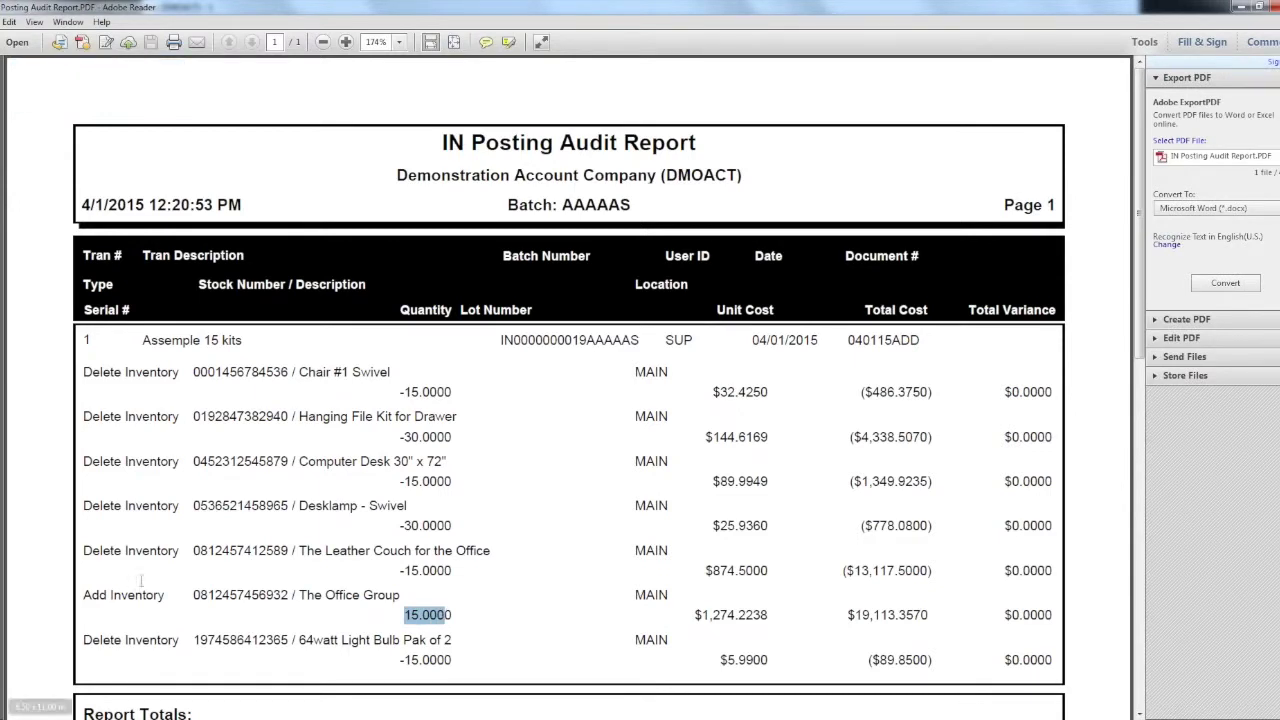
{"action": "left_click_drag", "start_coordinate": [300, 596], "coordinate": [398, 597]}
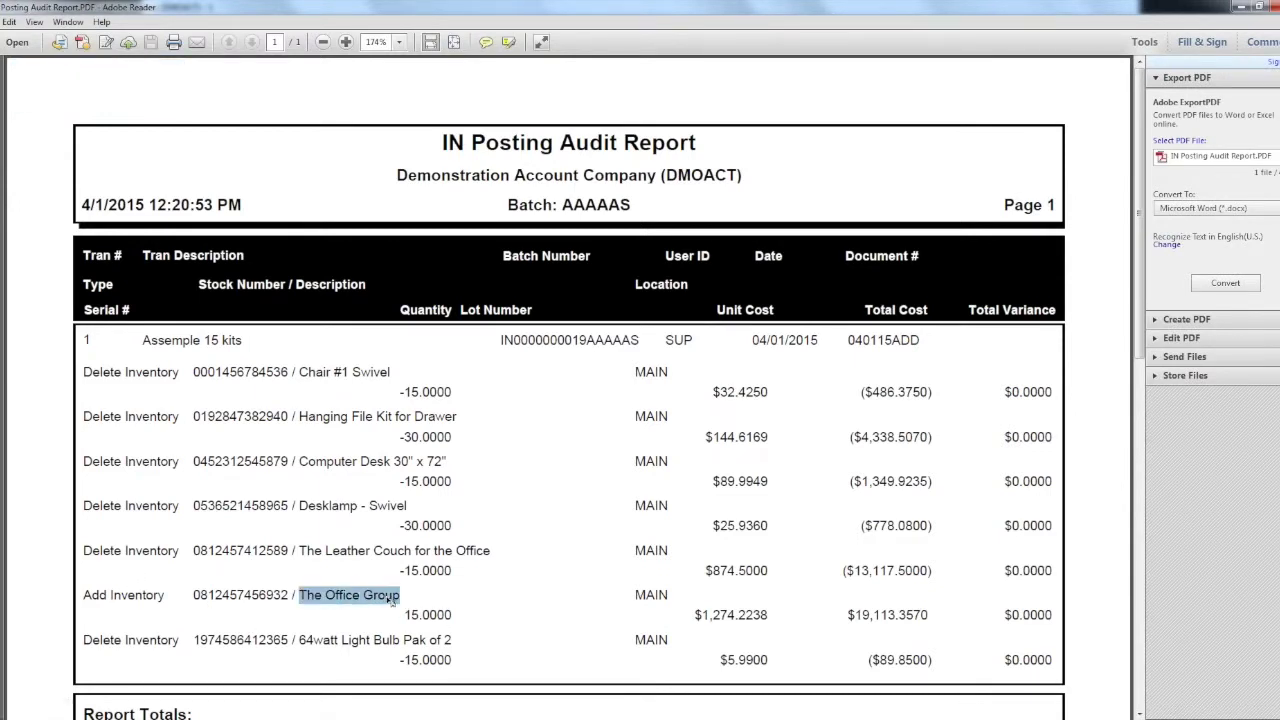
{"action": "left_click_drag", "start_coordinate": [400, 391], "coordinate": [452, 391]}
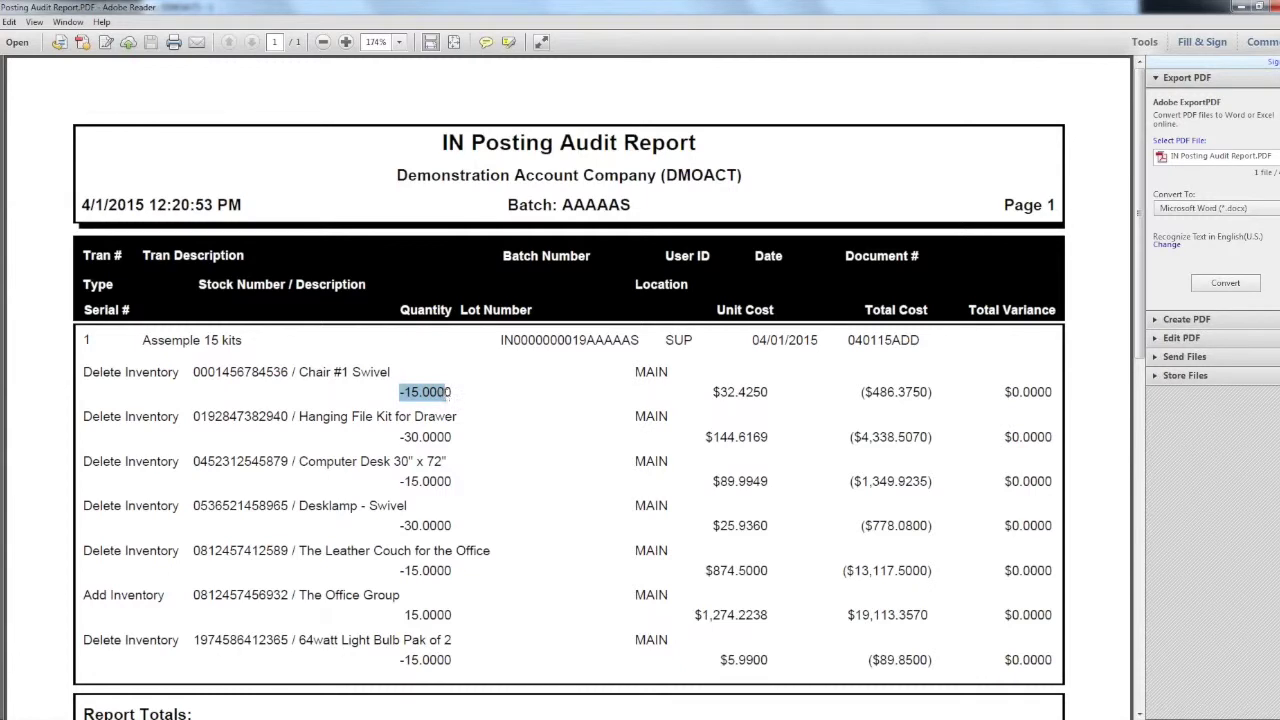
{"action": "left_click_drag", "start_coordinate": [399, 438], "coordinate": [452, 438]}
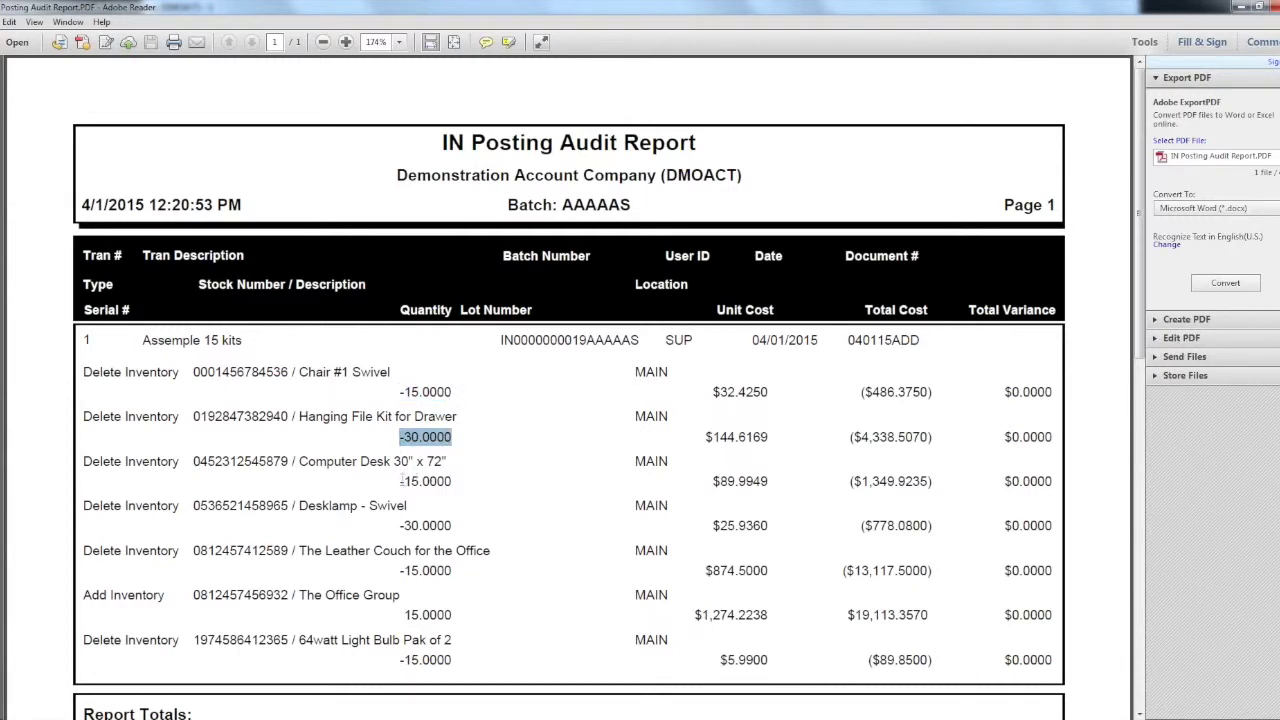
{"action": "left_click_drag", "start_coordinate": [400, 481], "coordinate": [452, 481]}
{"action": "left_click_drag", "start_coordinate": [404, 526], "coordinate": [455, 527]}
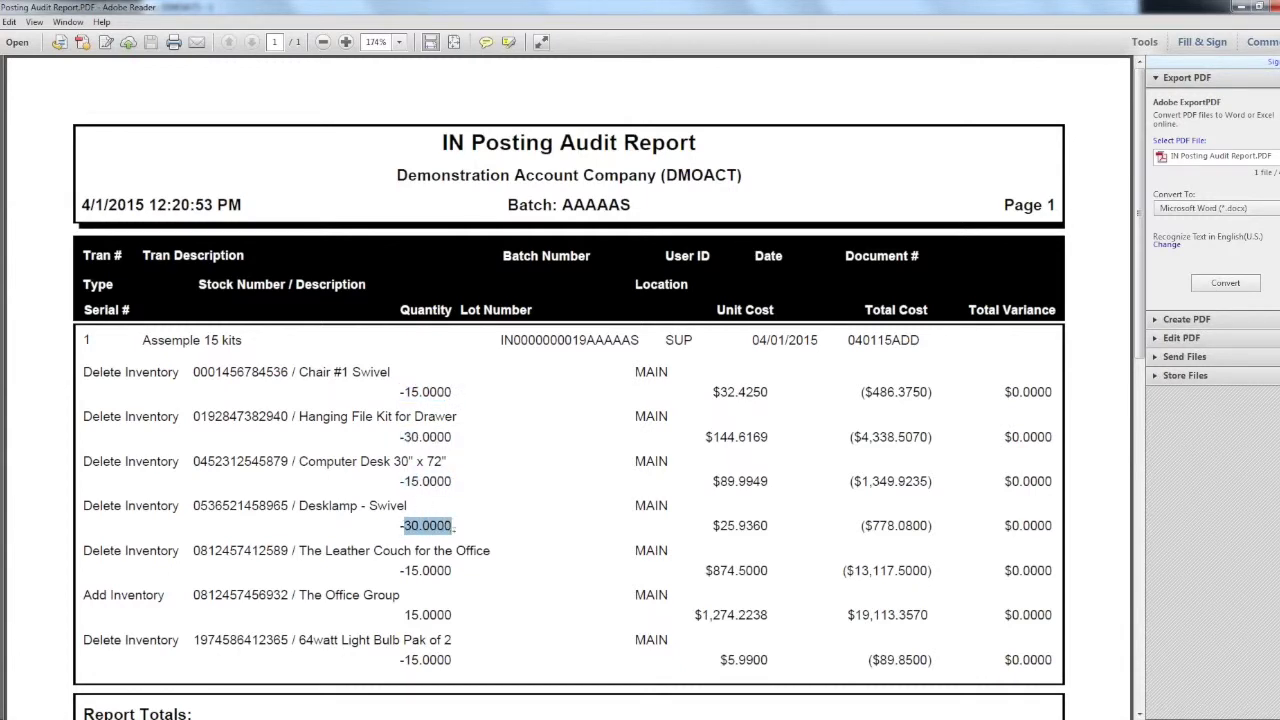
{"action": "left_click_drag", "start_coordinate": [399, 570], "coordinate": [445, 570]}
{"action": "left_click_drag", "start_coordinate": [396, 660], "coordinate": [498, 655]}
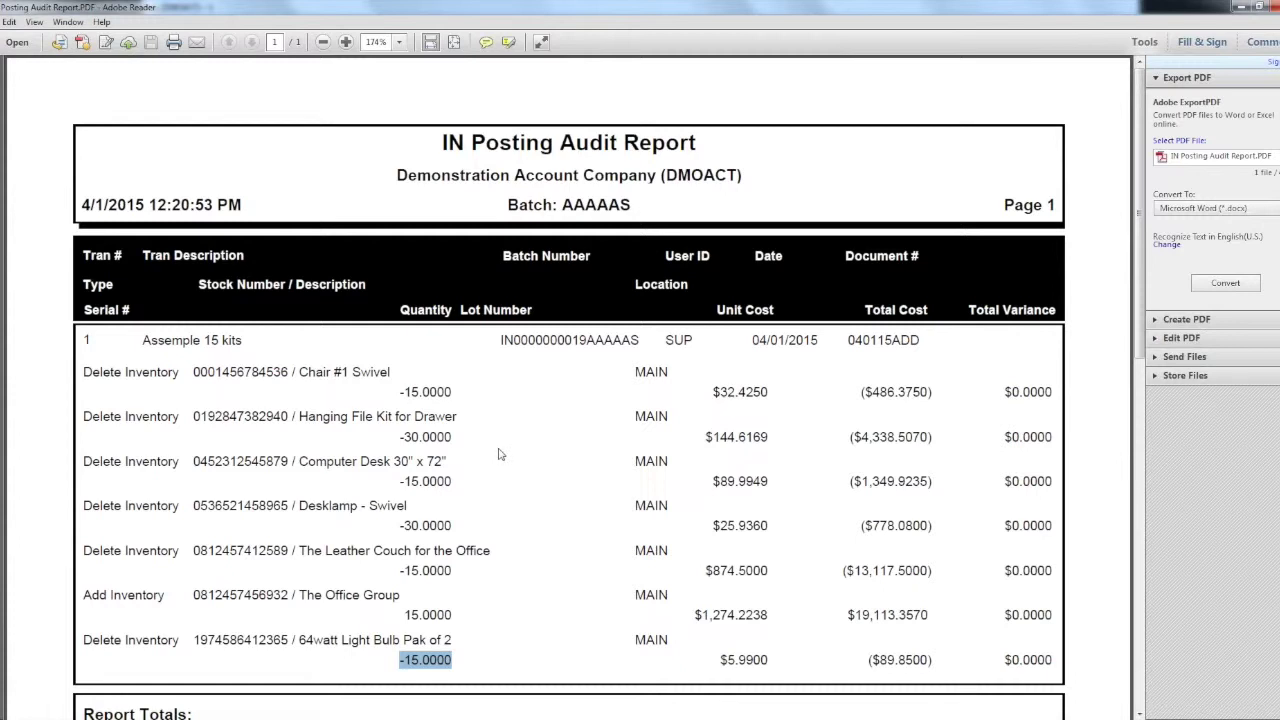
{"action": "left_click_drag", "start_coordinate": [398, 392], "coordinate": [450, 392]}
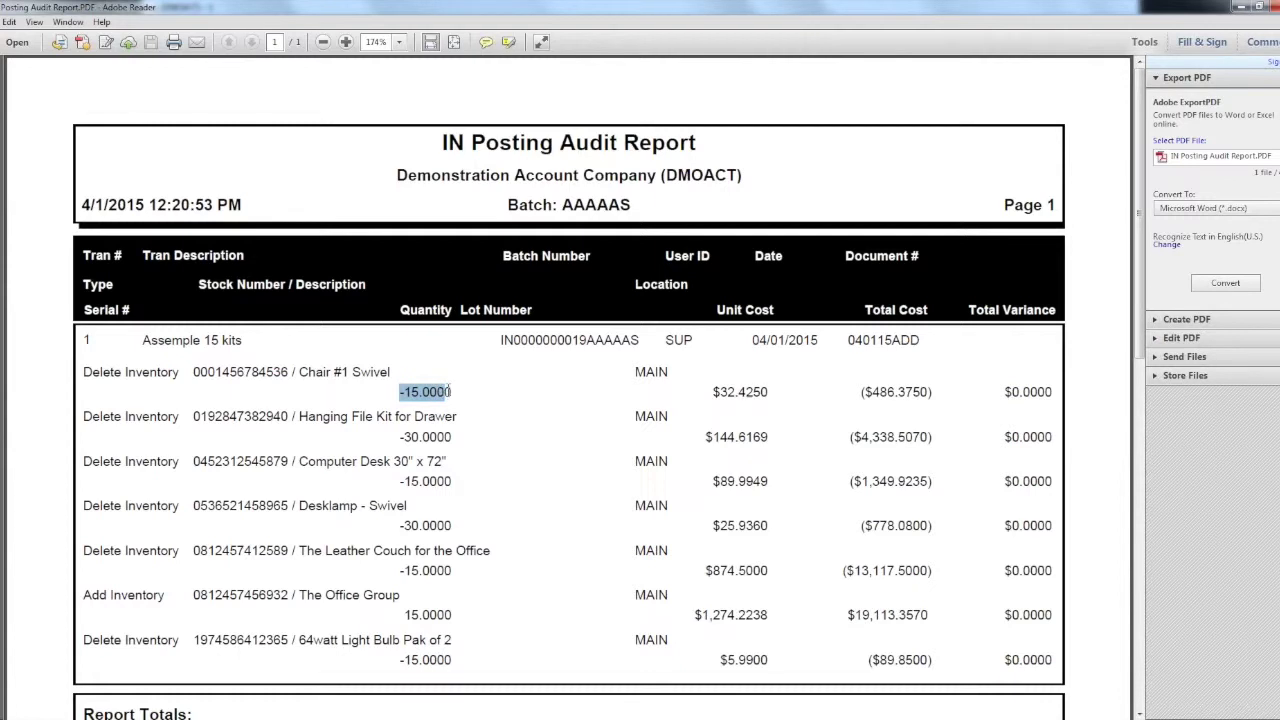
{"action": "left_click_drag", "start_coordinate": [398, 437], "coordinate": [452, 437]}
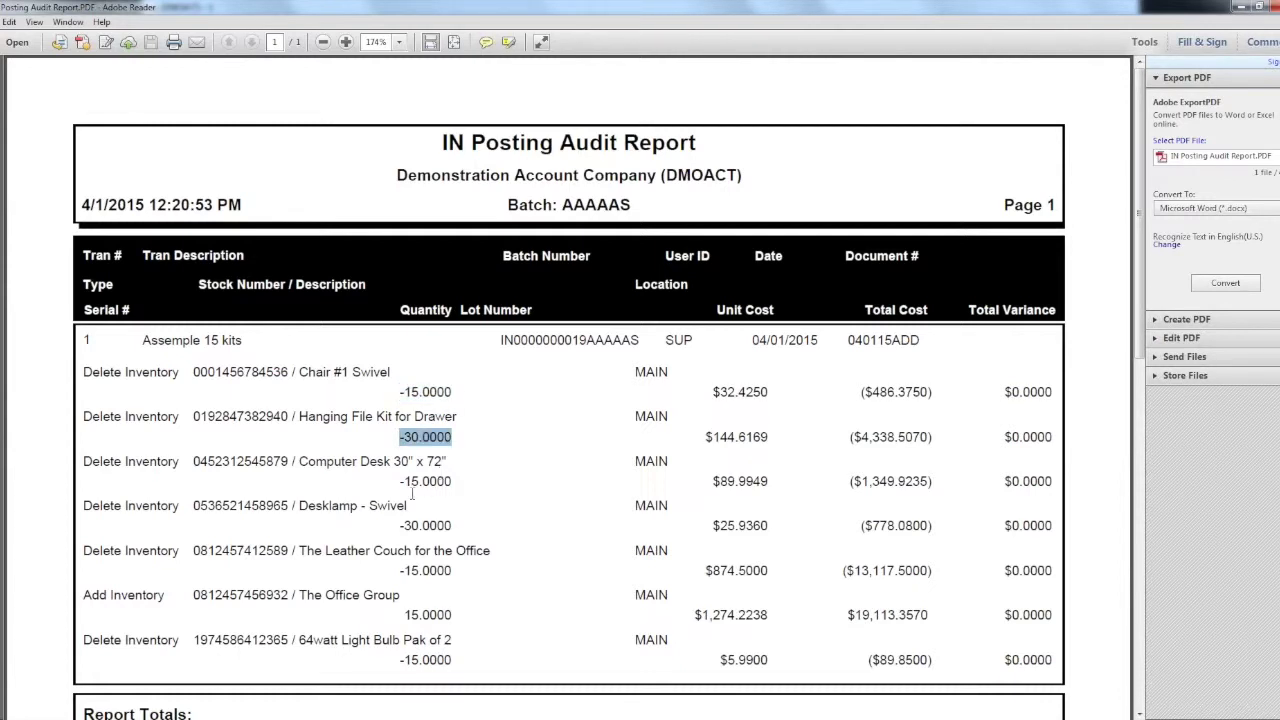
{"action": "left_click_drag", "start_coordinate": [400, 481], "coordinate": [440, 483]}
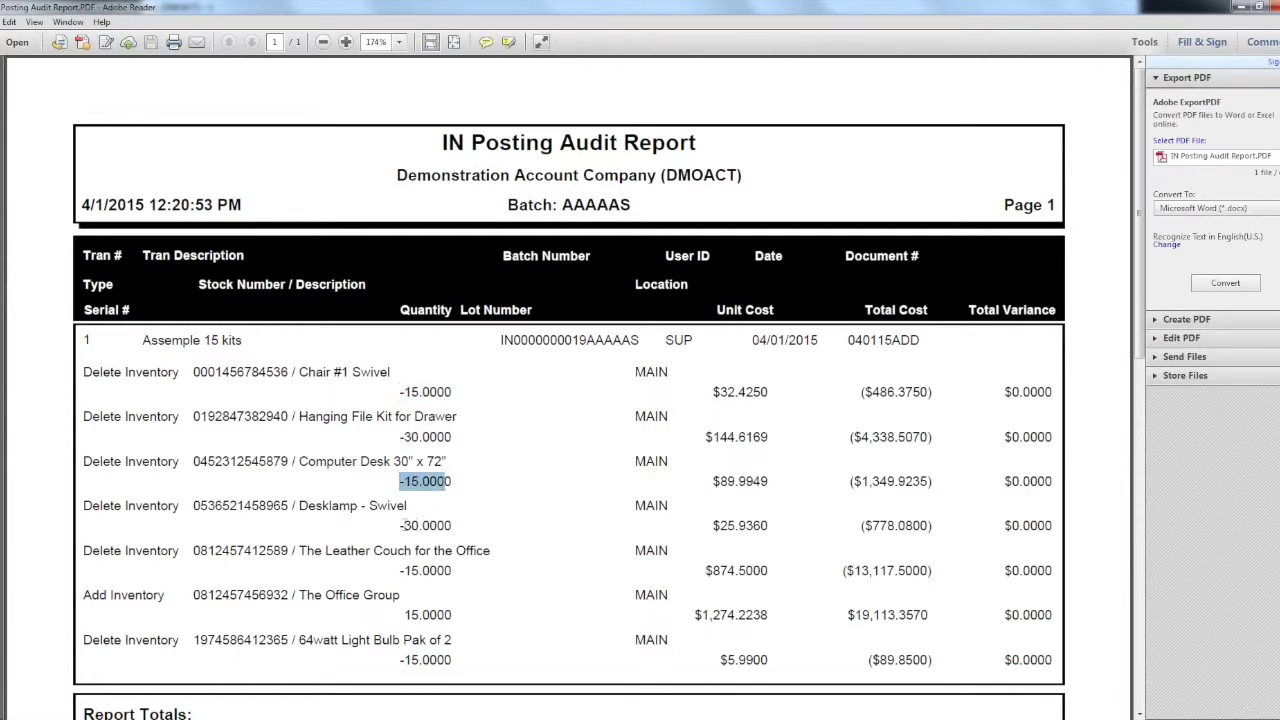
{"action": "left_click_drag", "start_coordinate": [400, 525], "coordinate": [452, 525]}
{"action": "left_click_drag", "start_coordinate": [404, 615], "coordinate": [452, 615]}
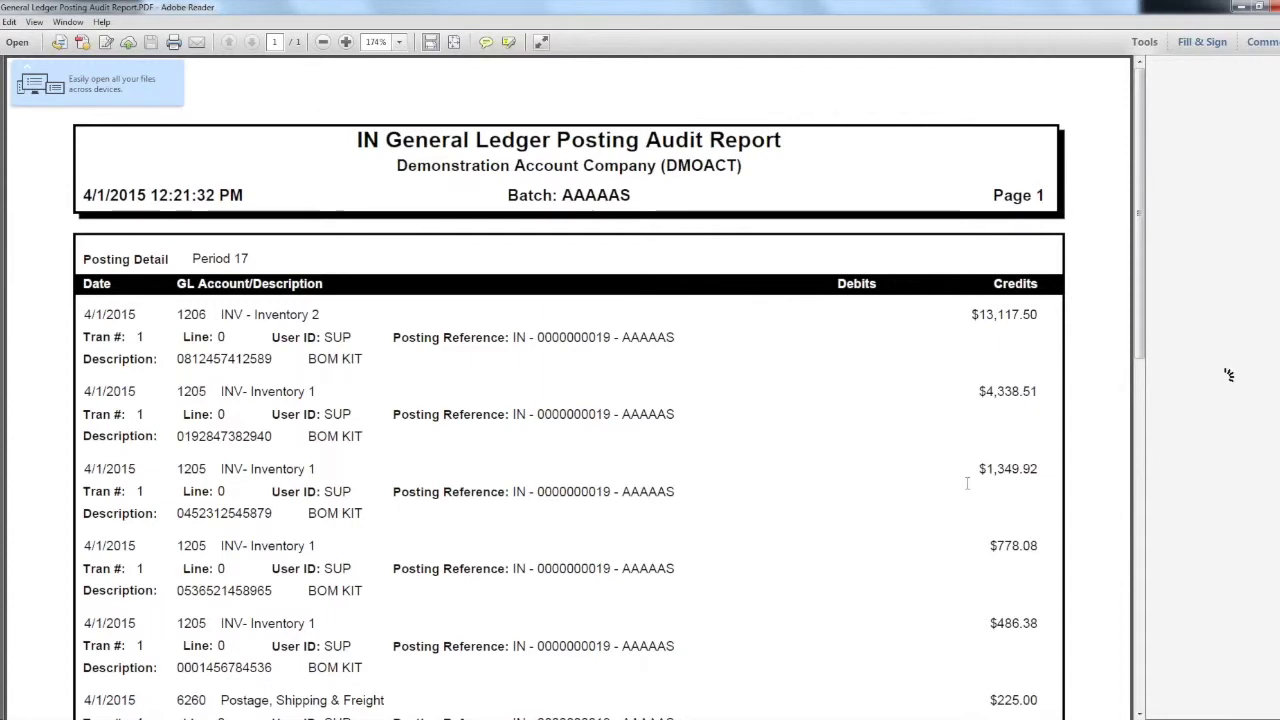
Review the debit and credit entries and period totals throughout the General Ledger Posting Audit Report.
{"action": "scroll", "coordinate": [964, 489], "scroll_direction": "down", "scroll_amount": 10}
{"action": "scroll", "coordinate": [958, 481], "scroll_direction": "down", "scroll_amount": 1}
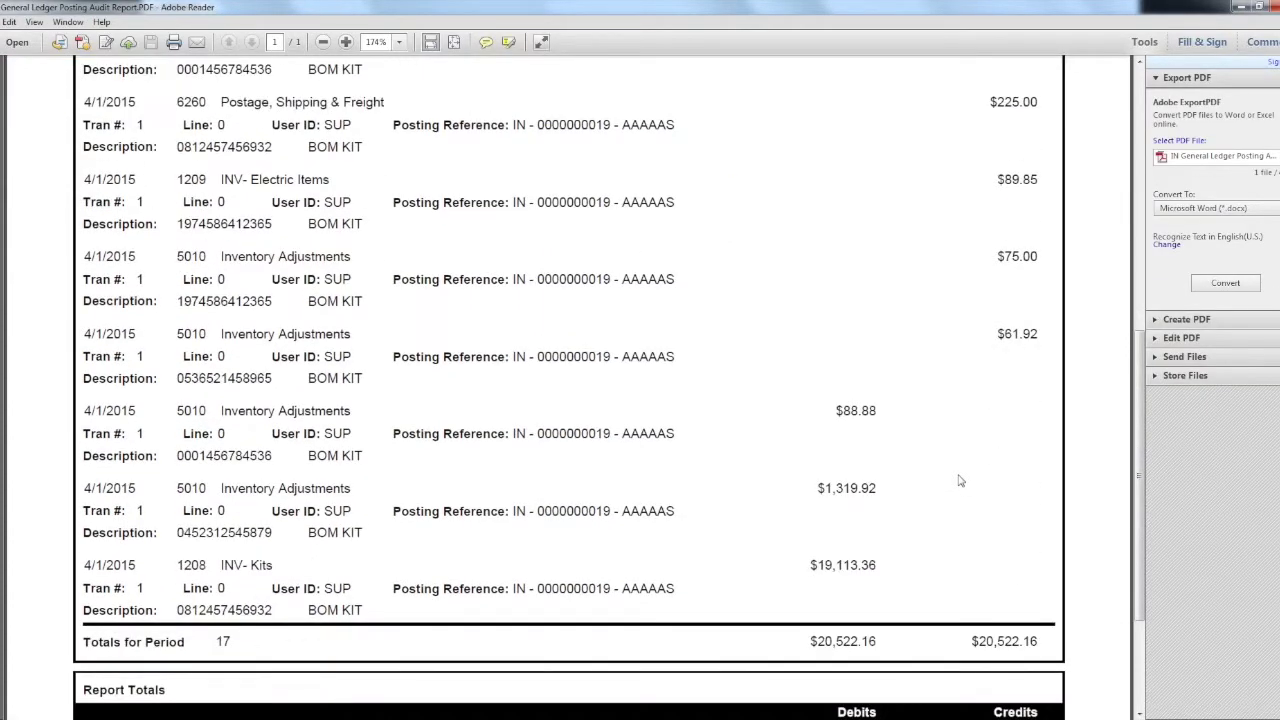
{"action": "scroll", "coordinate": [958, 481], "scroll_direction": "up", "scroll_amount": 1}
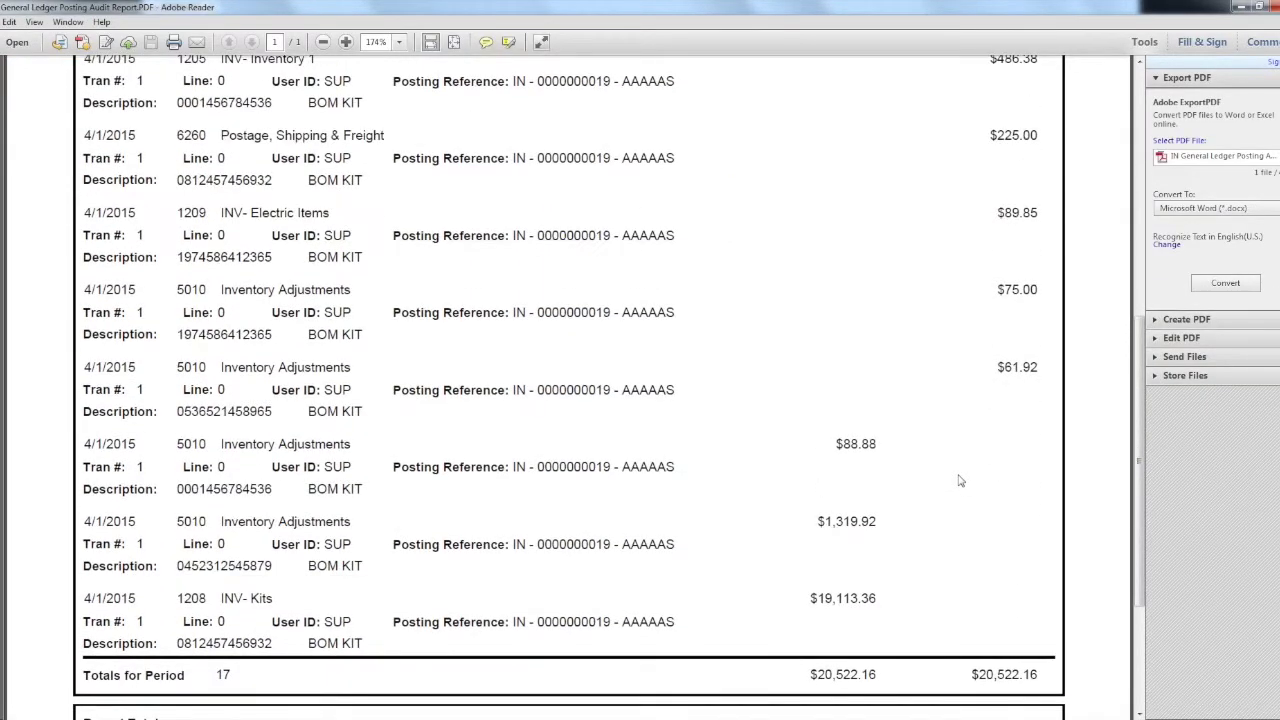
{"action": "scroll", "coordinate": [958, 481], "scroll_direction": "up", "scroll_amount": 3}
{"action": "scroll", "coordinate": [885, 444], "scroll_direction": "up", "scroll_amount": 2}
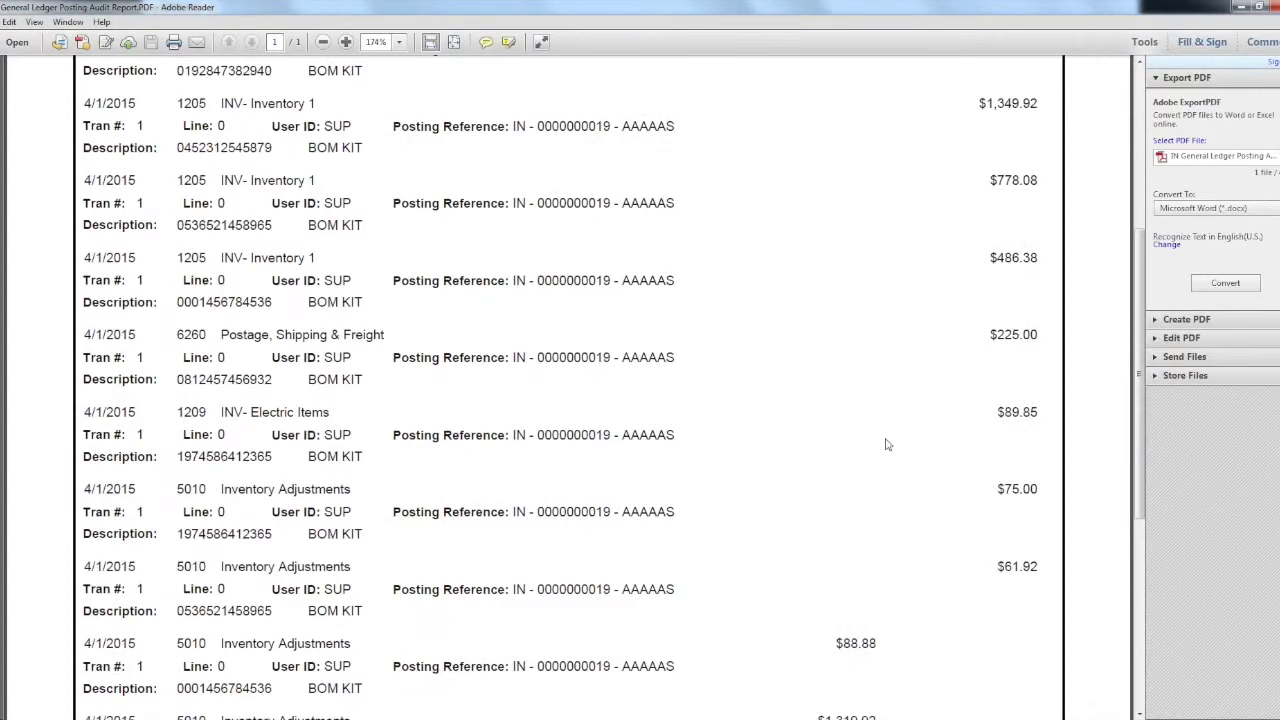
{"action": "scroll", "coordinate": [885, 444], "scroll_direction": "up", "scroll_amount": 8}
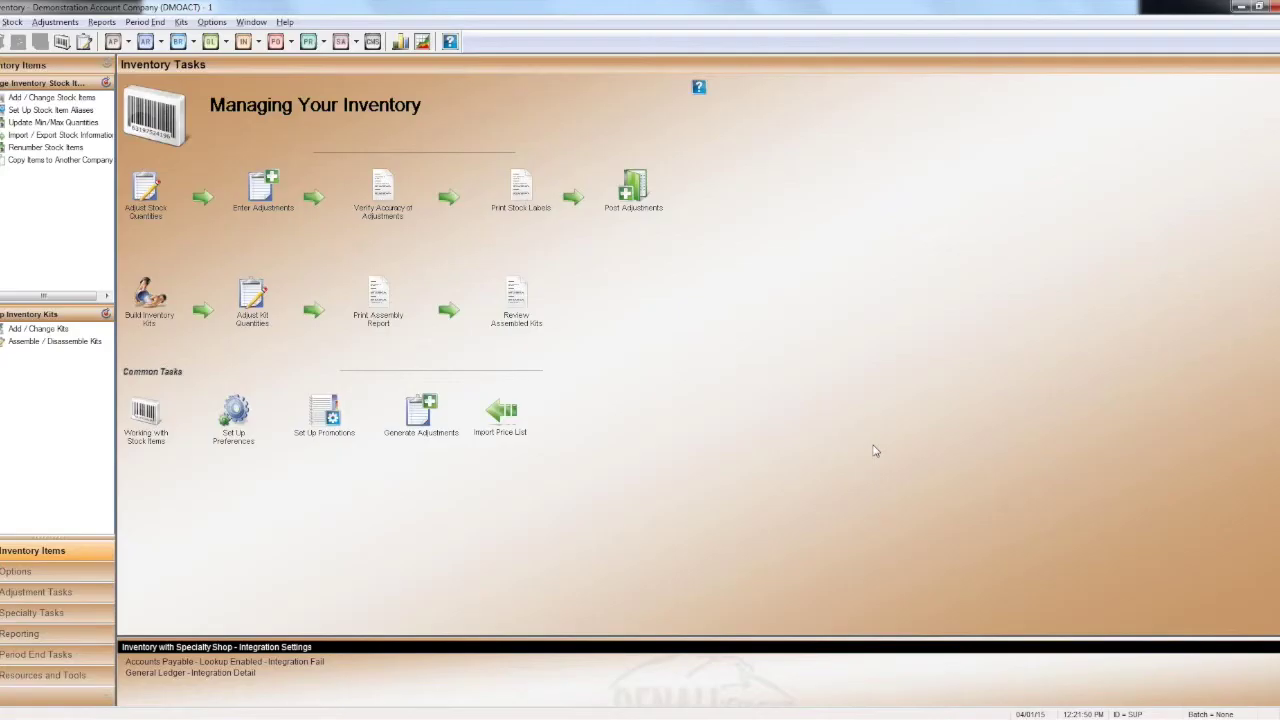
{"action": "key", "text": "alt+Tab"}
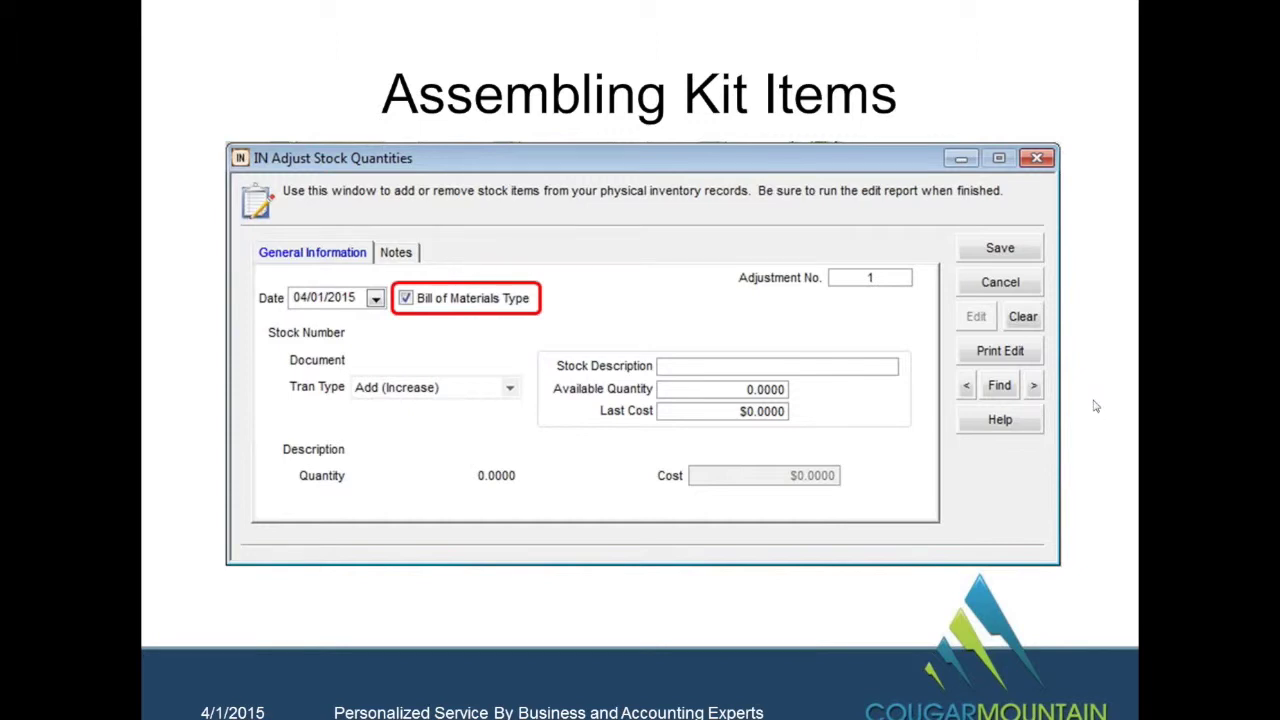
{"action": "key", "text": "Right"}
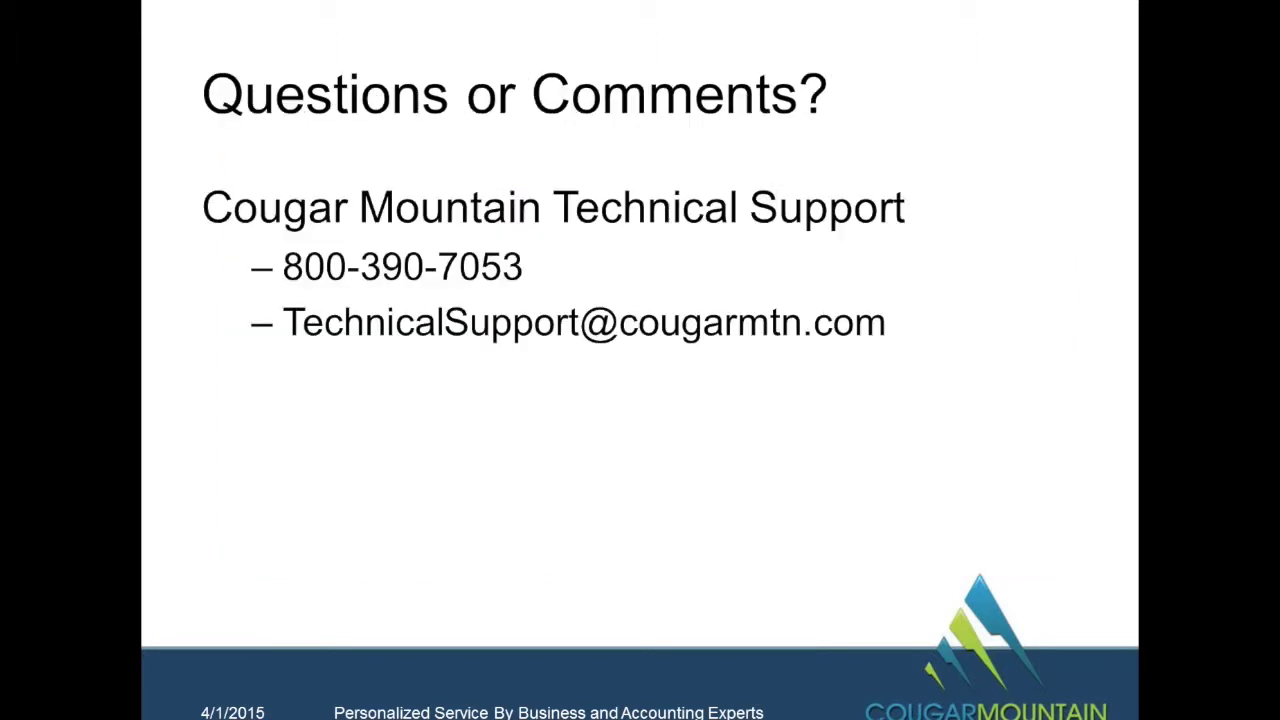
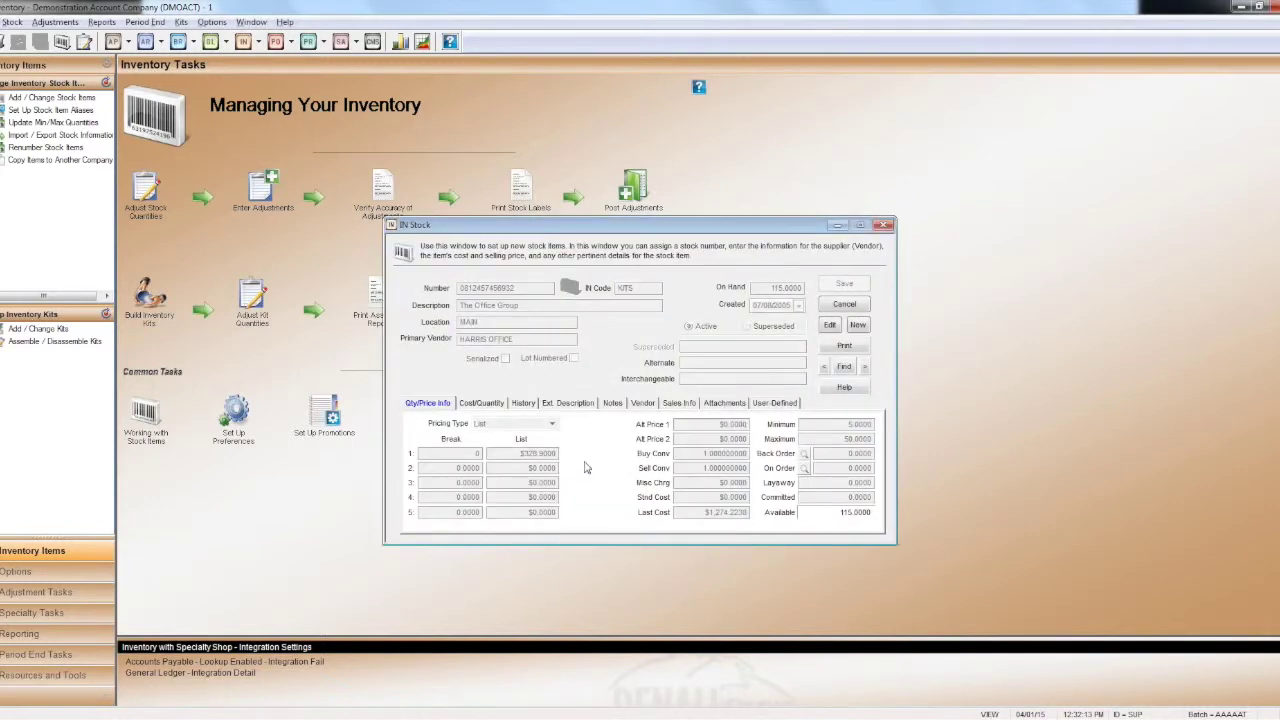
Open The Office Group stock item for editing and check its last cost.
{"action": "left_click", "coordinate": [830, 324]}
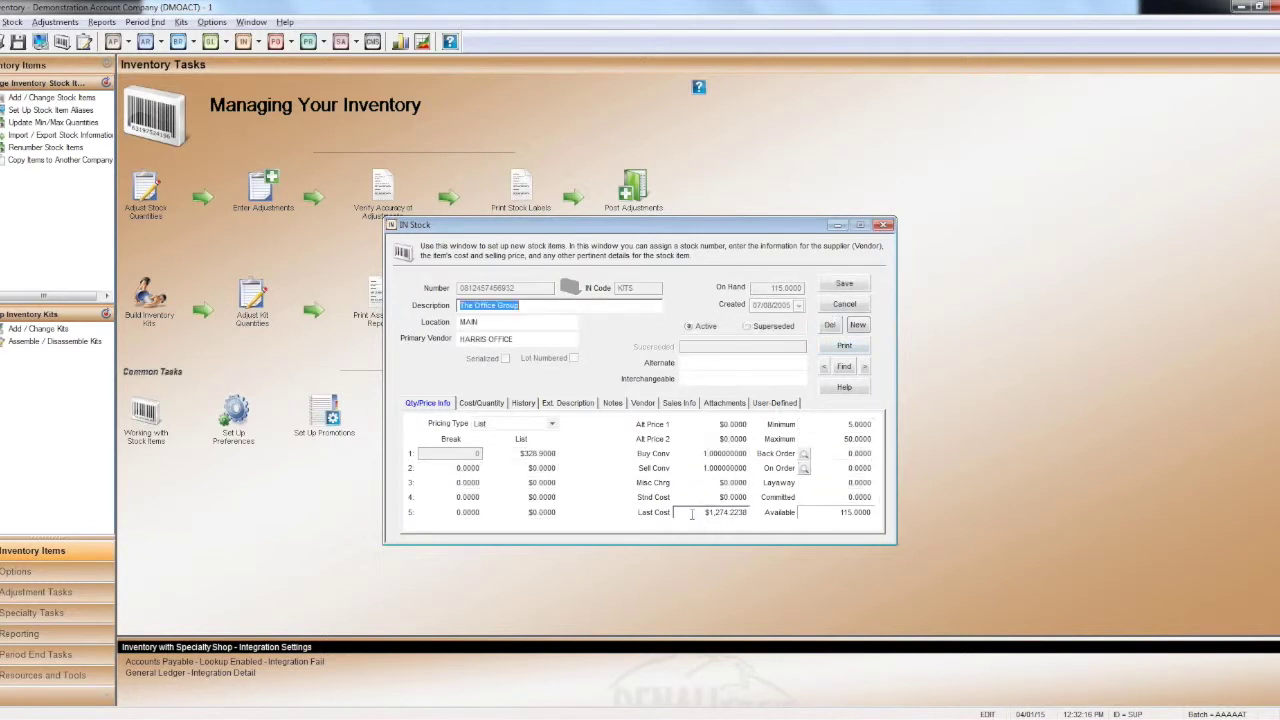
{"action": "left_click_drag", "start_coordinate": [691, 513], "coordinate": [763, 516]}
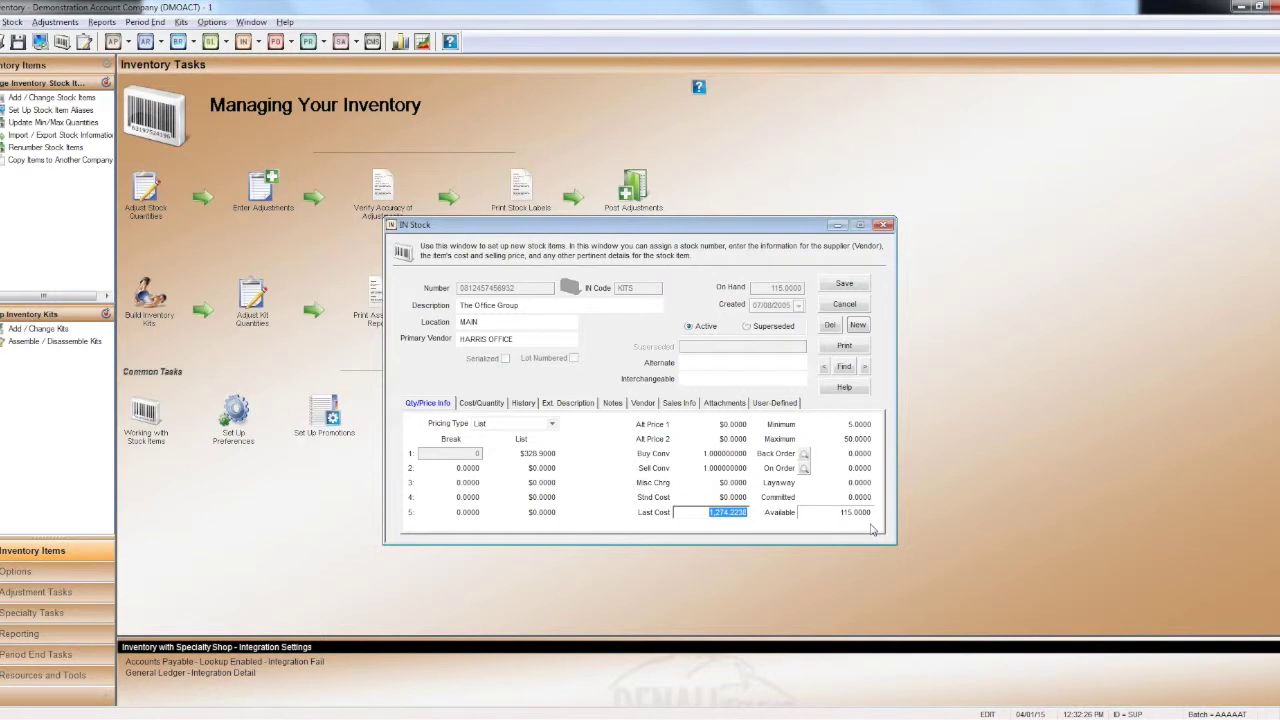
Look up The Office Group's bill of materials in the kit setup and check its component unit costs down to Freight Charges.
{"action": "left_click", "coordinate": [156, 332]}
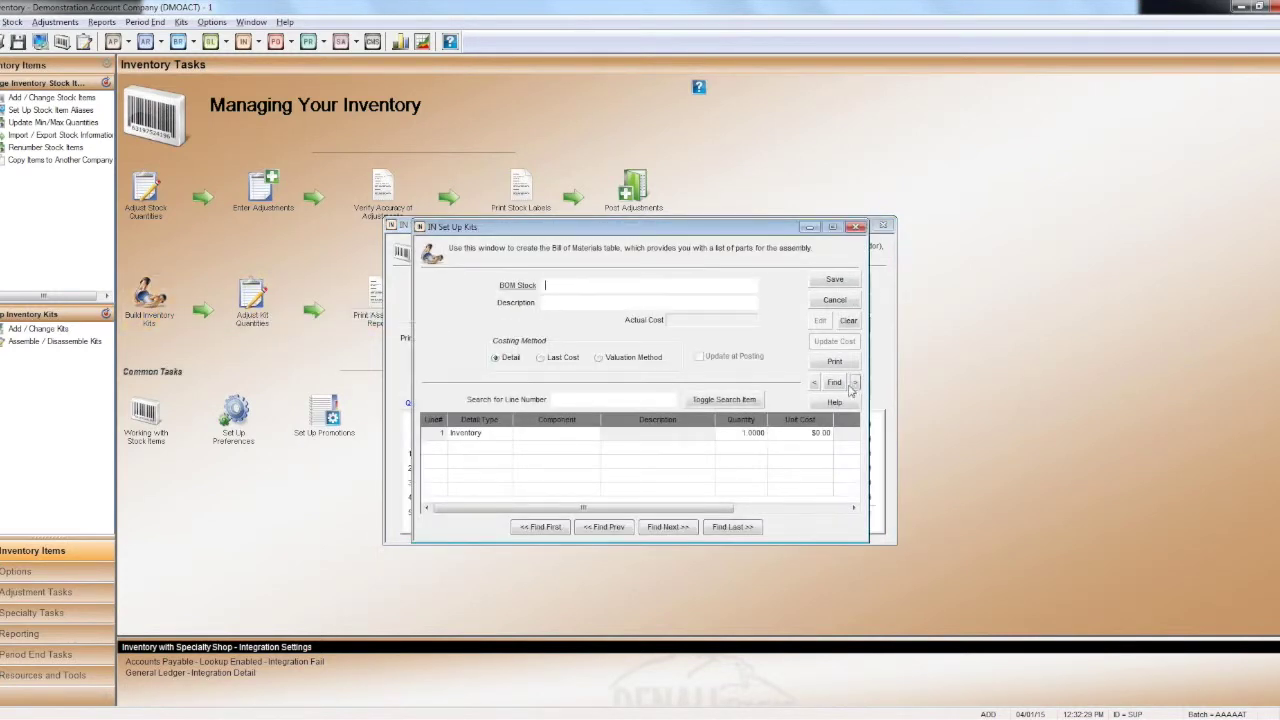
{"action": "left_click", "coordinate": [844, 385]}
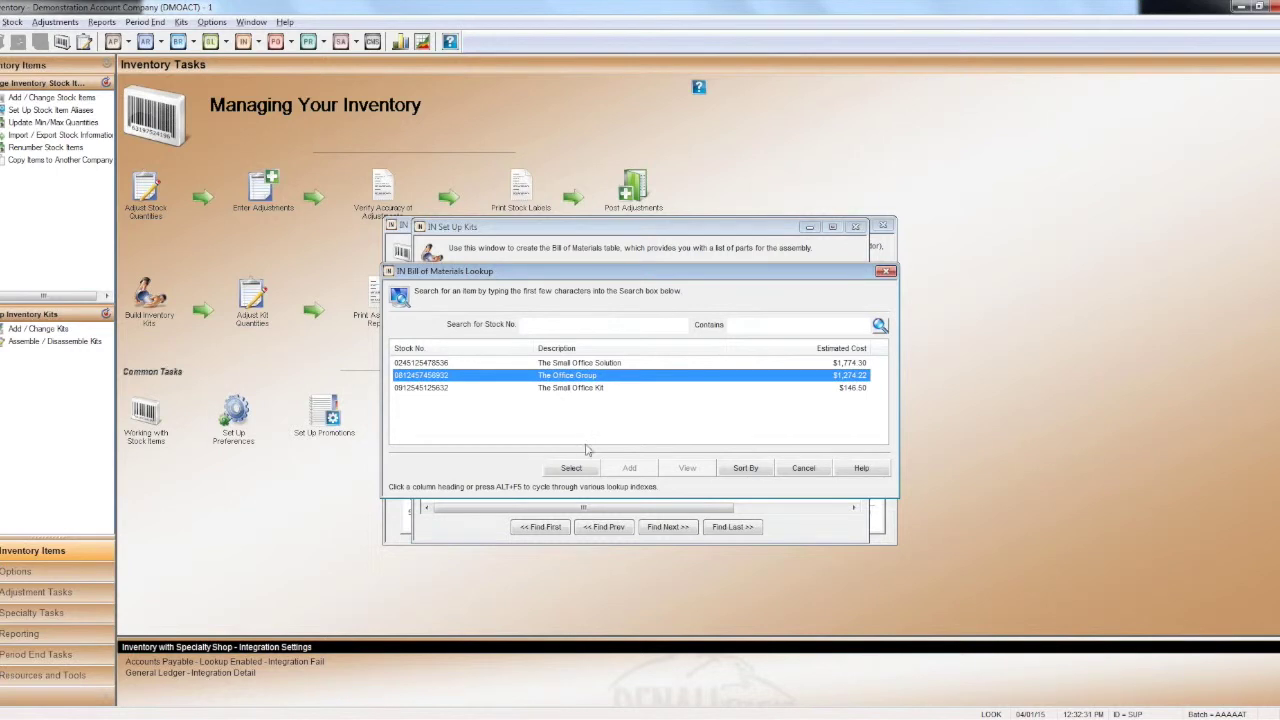
{"action": "left_click", "coordinate": [574, 467]}
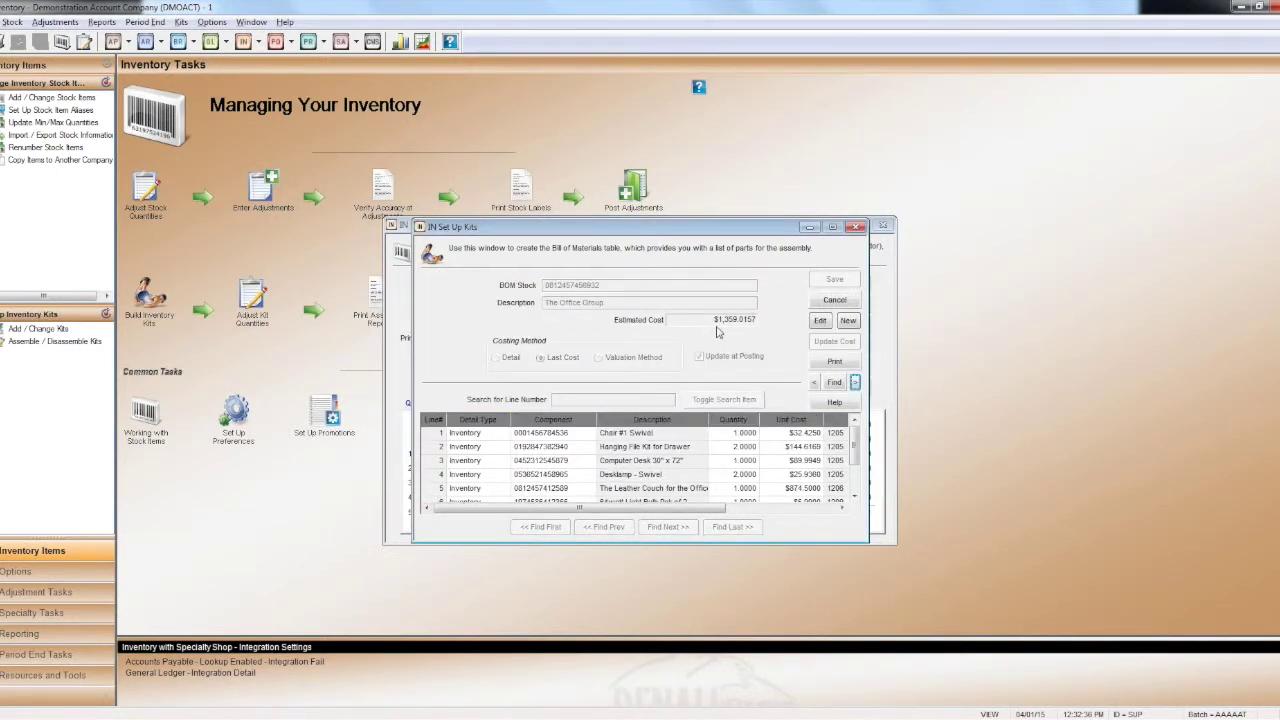
{"action": "left_click", "coordinate": [799, 455]}
{"action": "left_click", "coordinate": [799, 449]}
{"action": "left_click", "coordinate": [802, 462]}
{"action": "left_click", "coordinate": [804, 476]}
{"action": "left_click", "coordinate": [804, 488]}
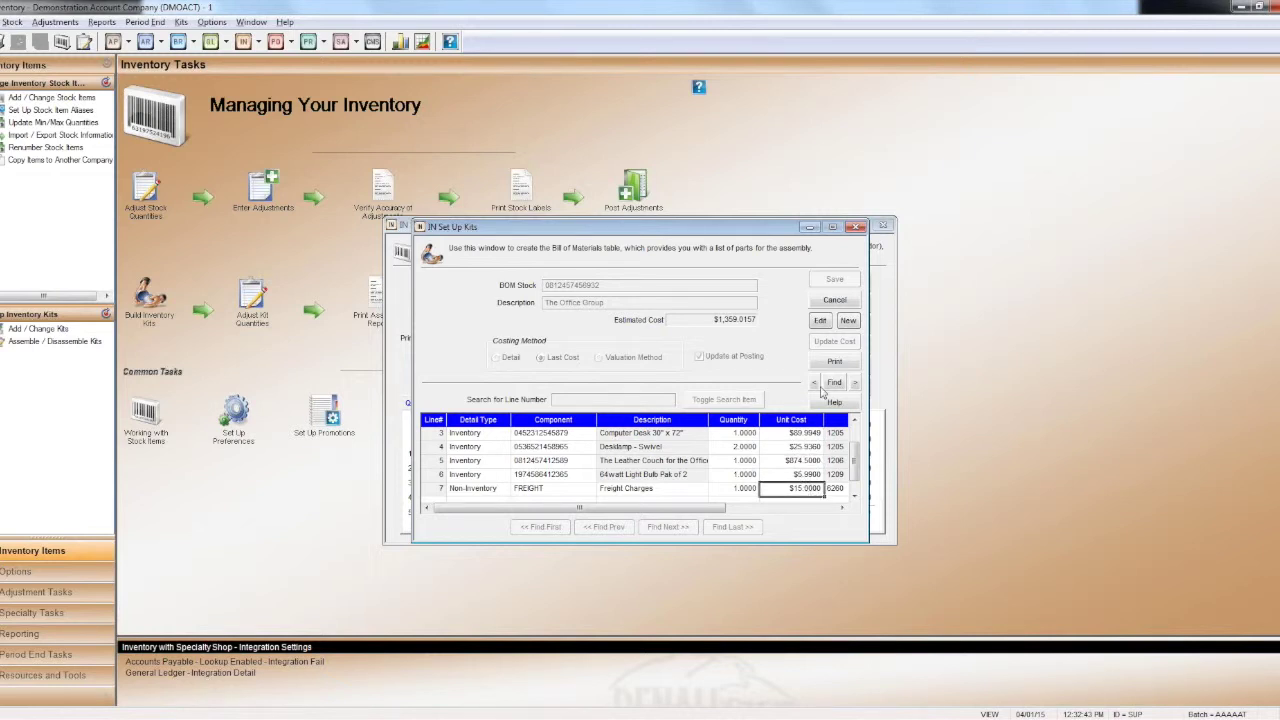
Put The Office Group kit into edit mode and update its component costs.
{"action": "left_click", "coordinate": [820, 320]}
{"action": "left_click", "coordinate": [831, 343]}
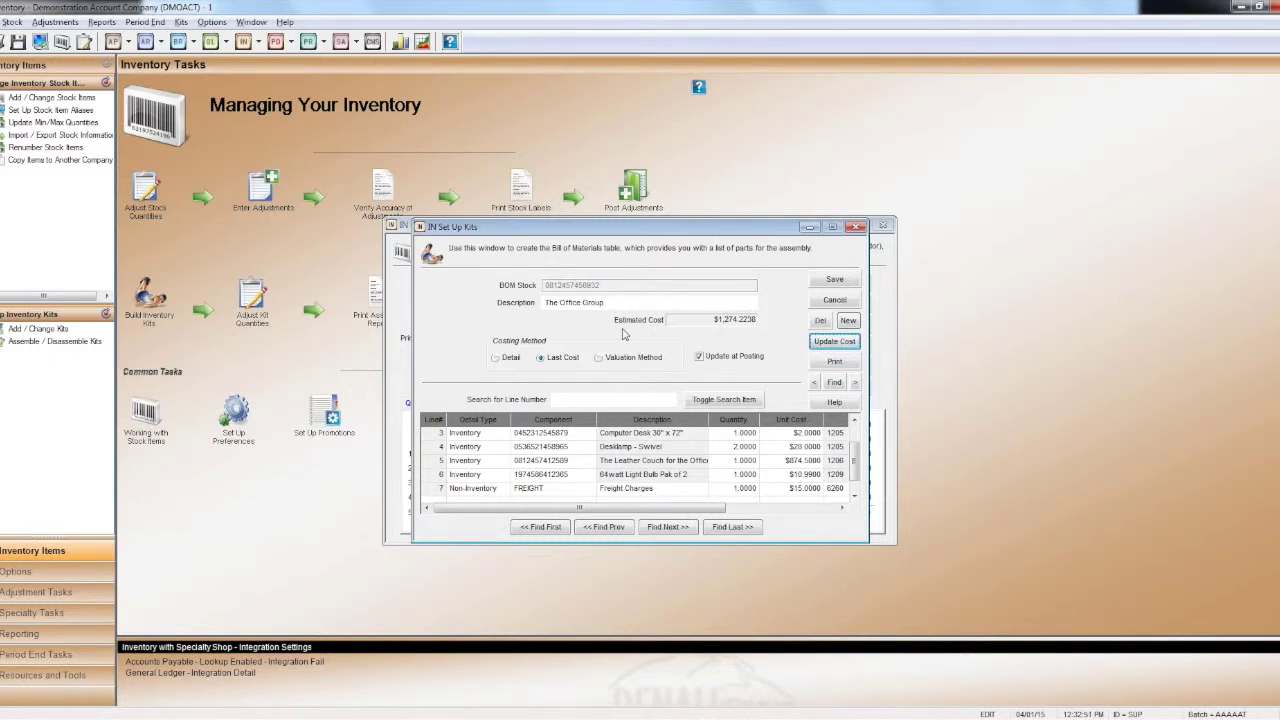
Place the stock item and kit setup windows side by side and compare the last cost with the kit's estimated cost.
{"action": "left_click_drag", "start_coordinate": [554, 230], "coordinate": [654, 250]}
{"action": "left_click_drag", "start_coordinate": [605, 227], "coordinate": [421, 223]}
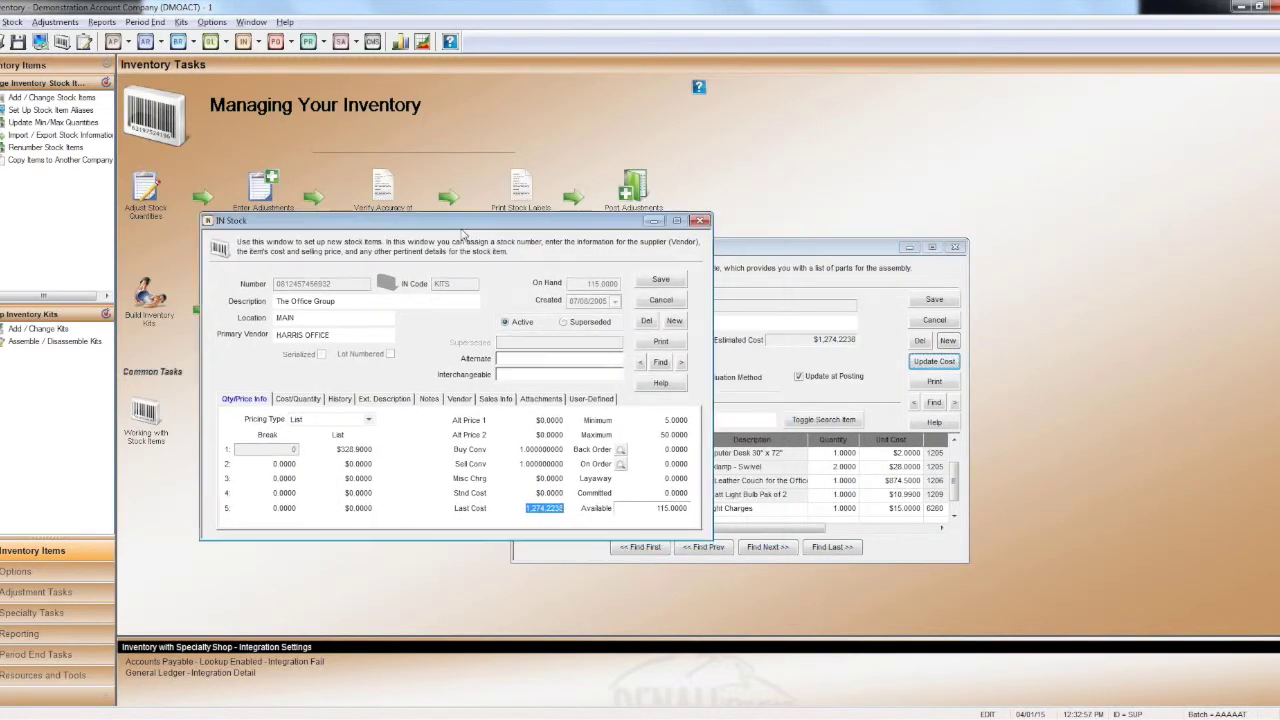
{"action": "left_click", "coordinate": [517, 510]}
{"action": "left_click_drag", "start_coordinate": [524, 510], "coordinate": [576, 512]}
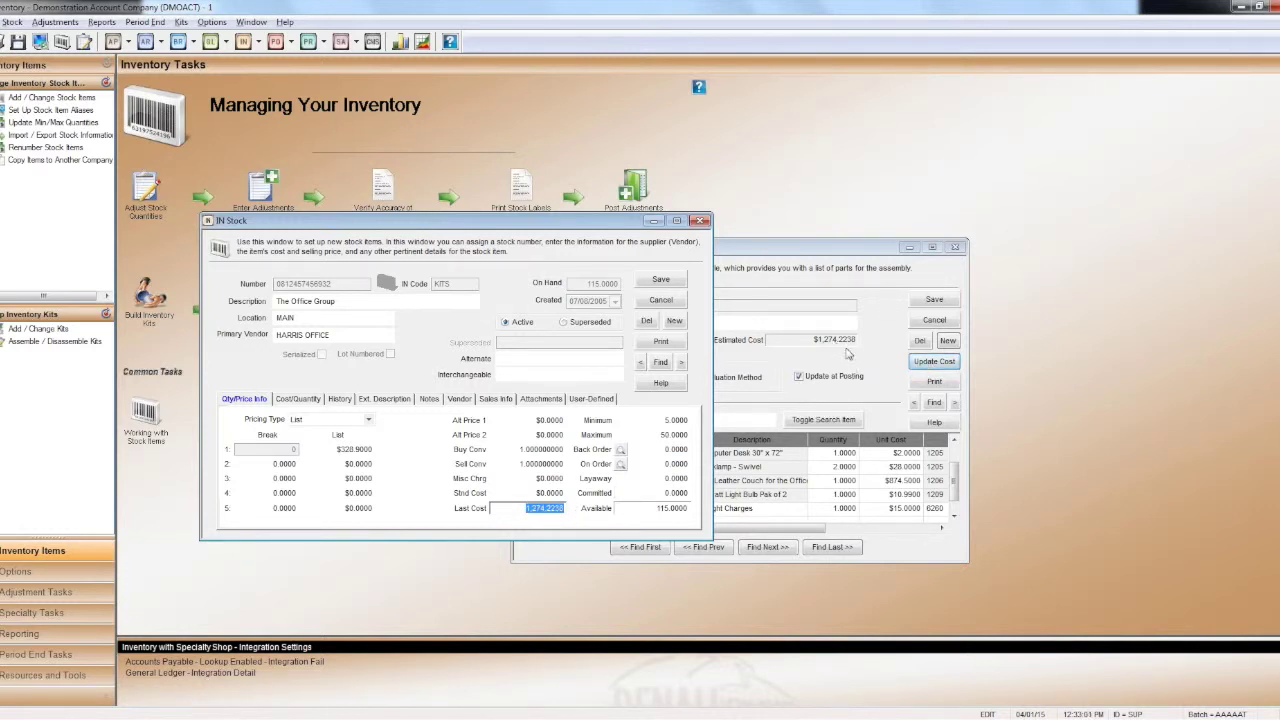
{"action": "left_click_drag", "start_coordinate": [512, 507], "coordinate": [574, 510]}
{"action": "left_click_drag", "start_coordinate": [512, 509], "coordinate": [575, 509]}
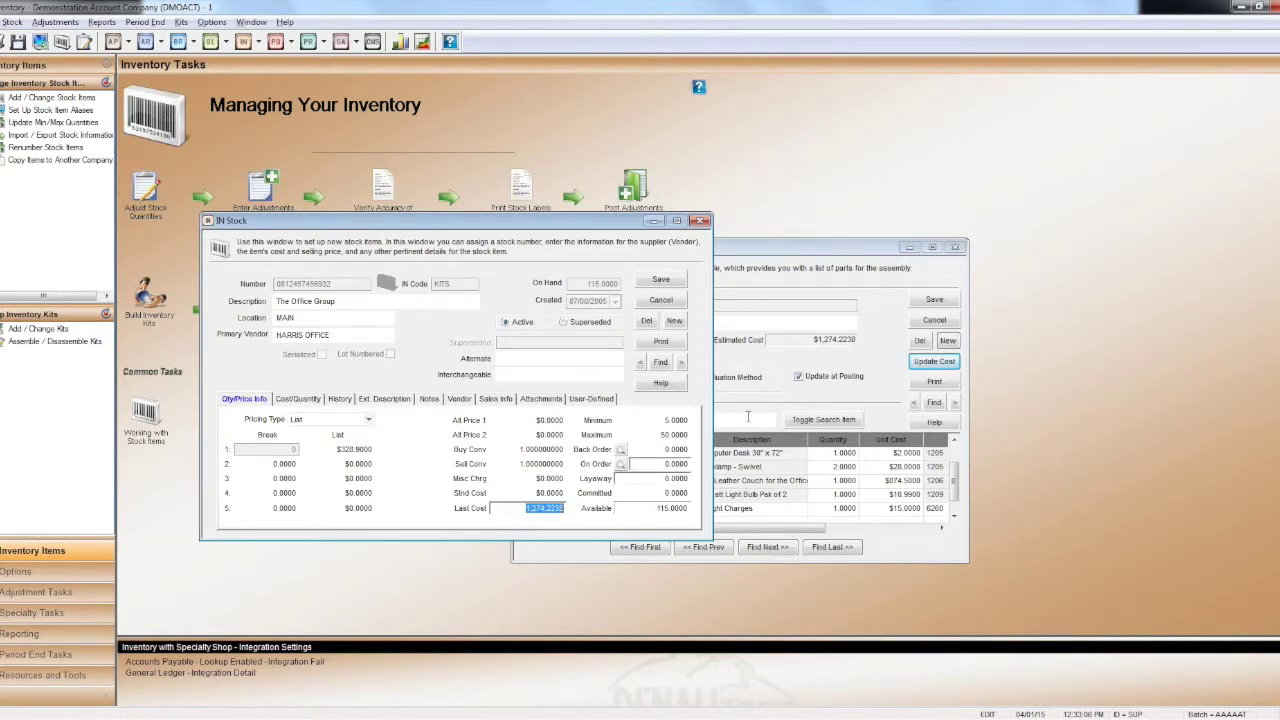
Switch The Office Group kit's costing method to Valuation Method and update its component costs.
{"action": "left_click", "coordinate": [826, 386]}
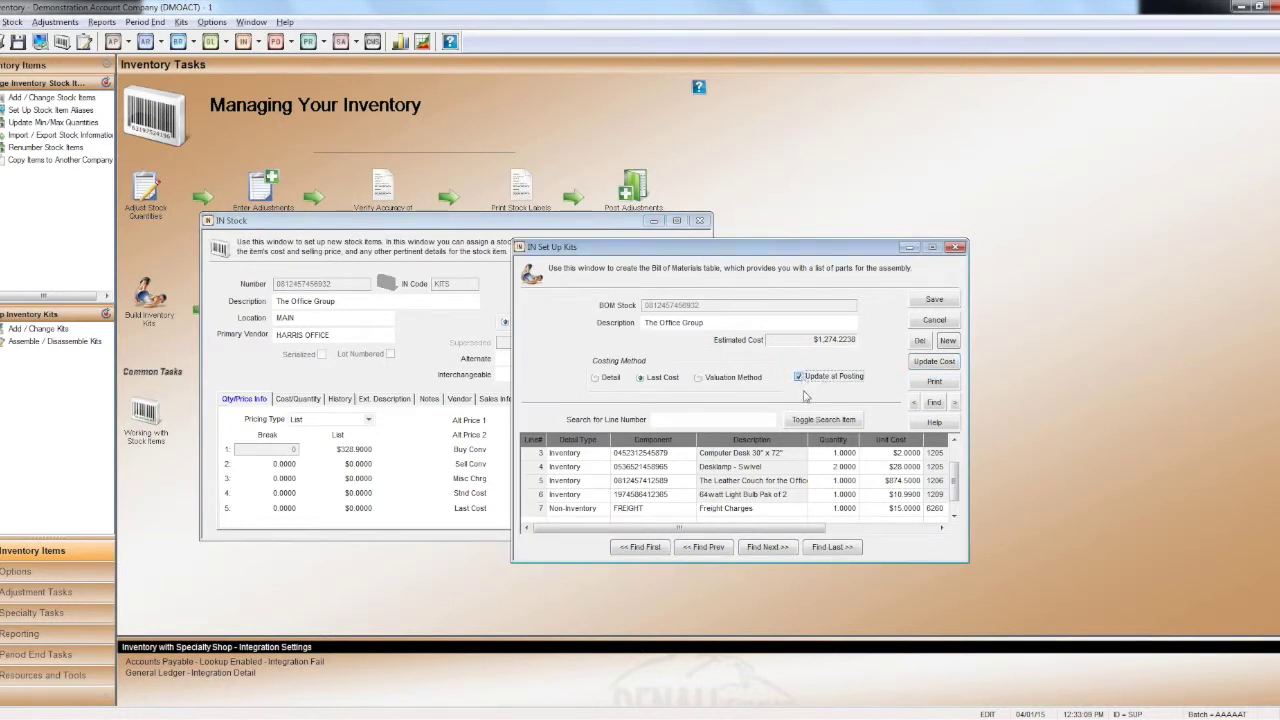
{"action": "left_click", "coordinate": [699, 379]}
{"action": "left_click", "coordinate": [943, 366]}
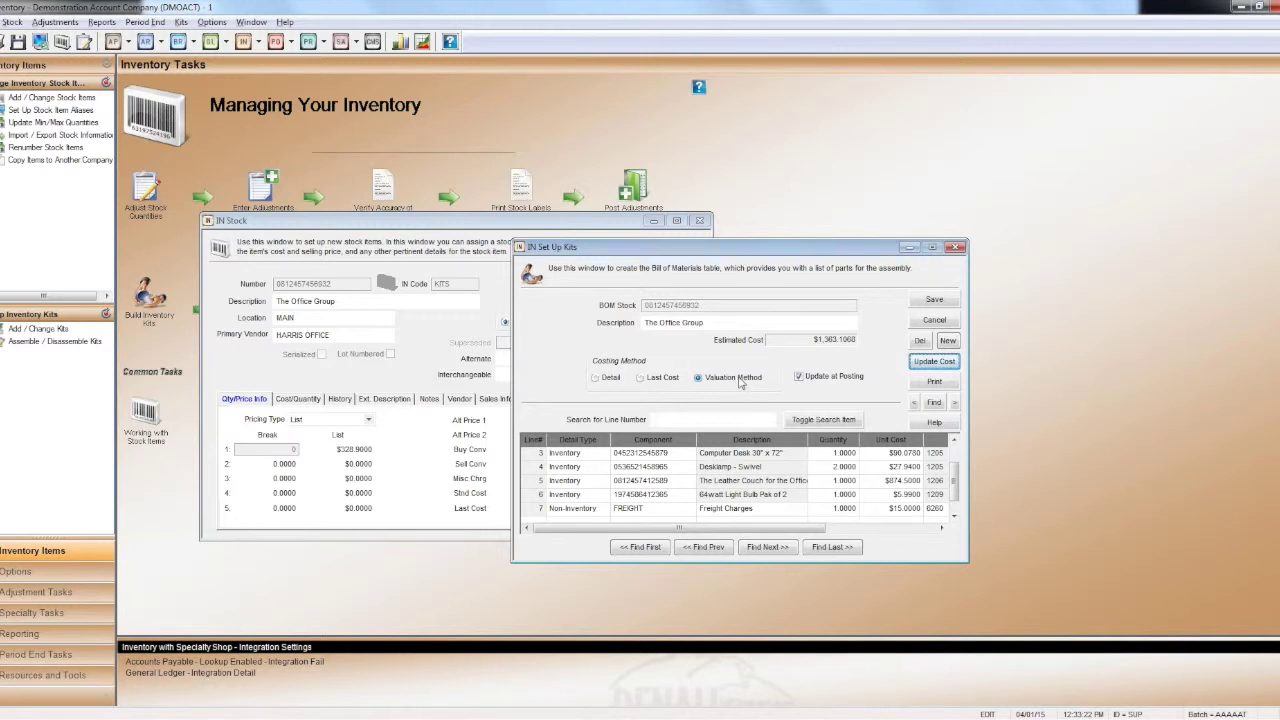
Compare the stock item's last cost with the kit's estimated cost and component unit costs under Valuation Method.
{"action": "left_click", "coordinate": [442, 349]}
{"action": "left_click", "coordinate": [501, 509]}
{"action": "left_click", "coordinate": [502, 509]}
{"action": "double_click", "coordinate": [536, 508]}
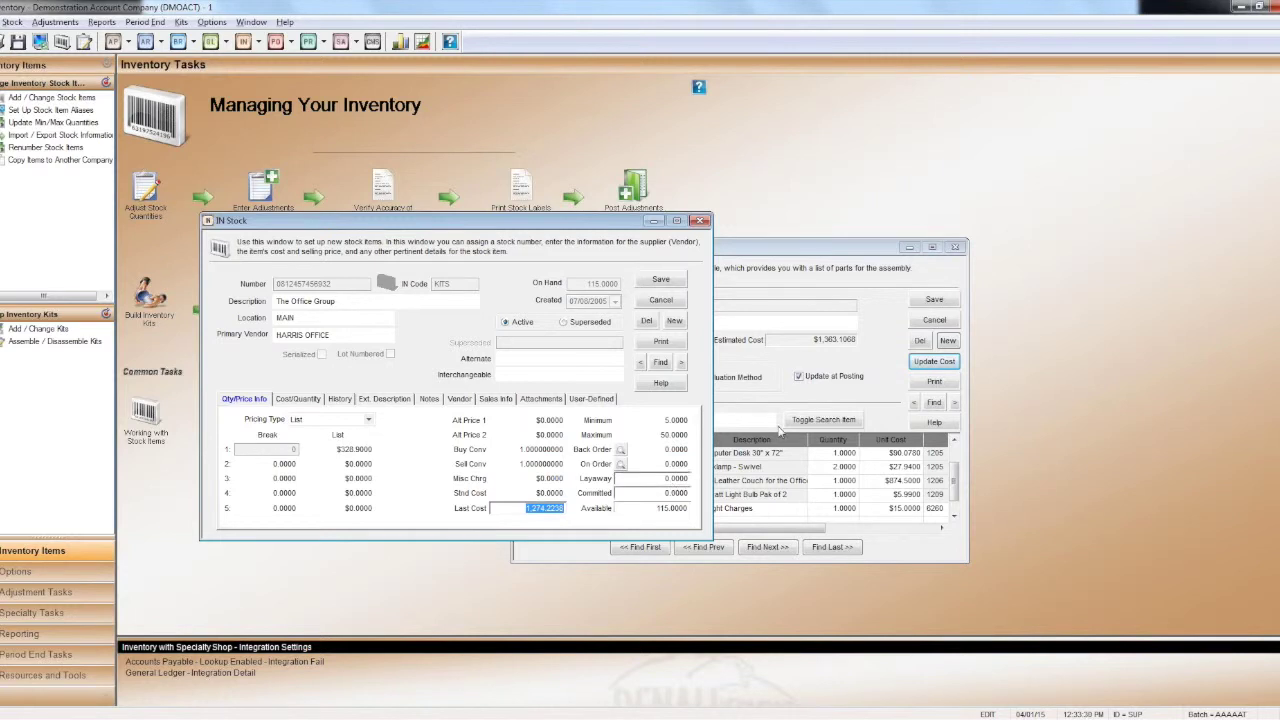
{"action": "left_click", "coordinate": [866, 358]}
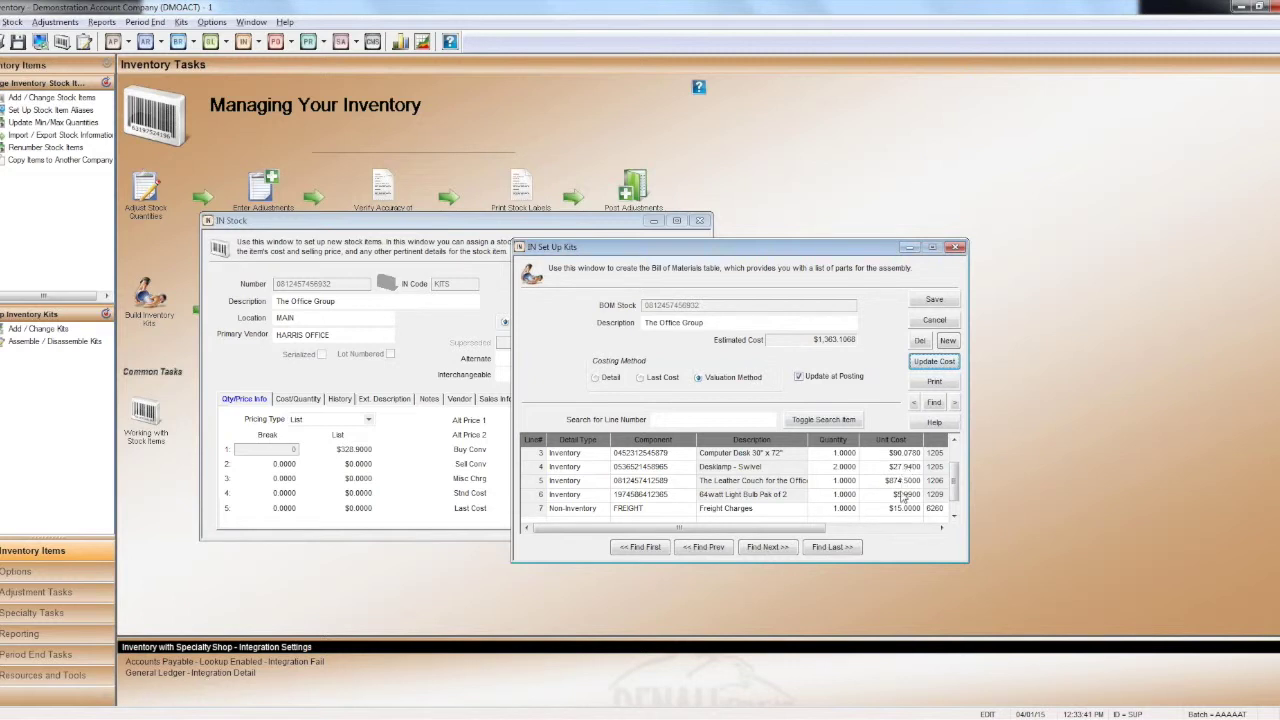
{"action": "left_click", "coordinate": [930, 362]}
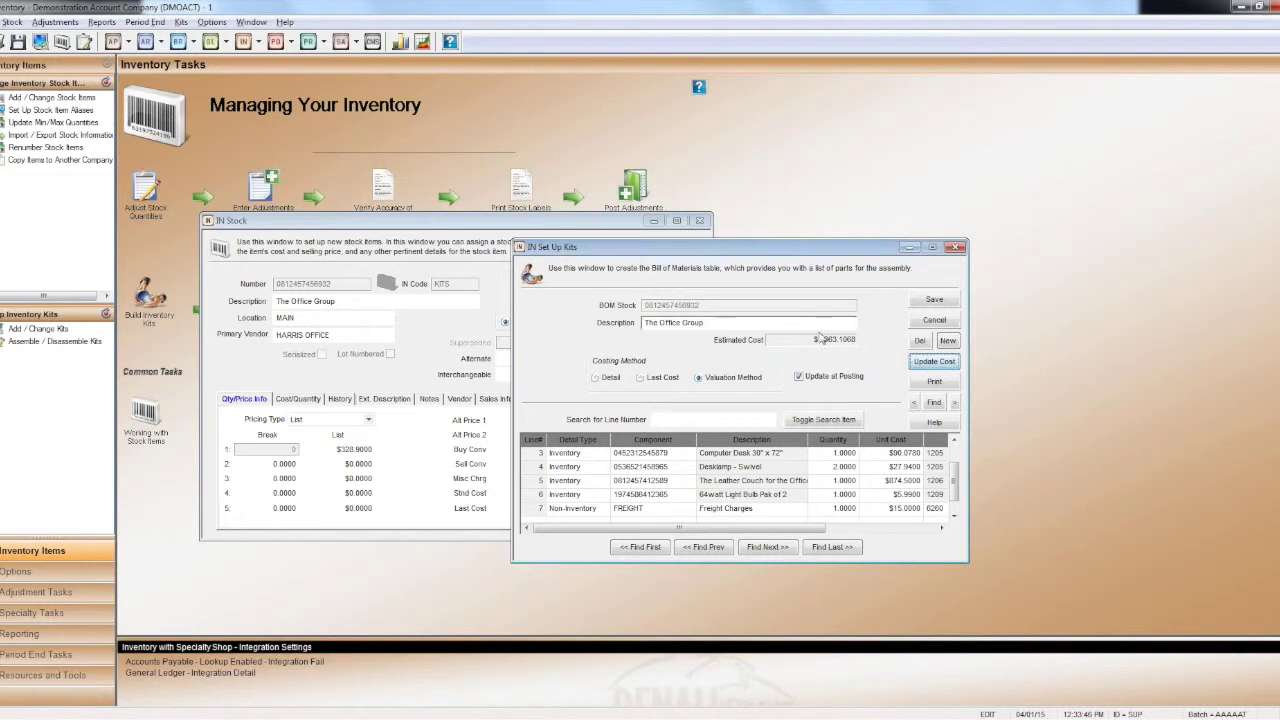
Try the Detail costing method on the kit against the stock item's last cost, and cancel the kit changes without saving.
{"action": "left_click", "coordinate": [597, 378]}
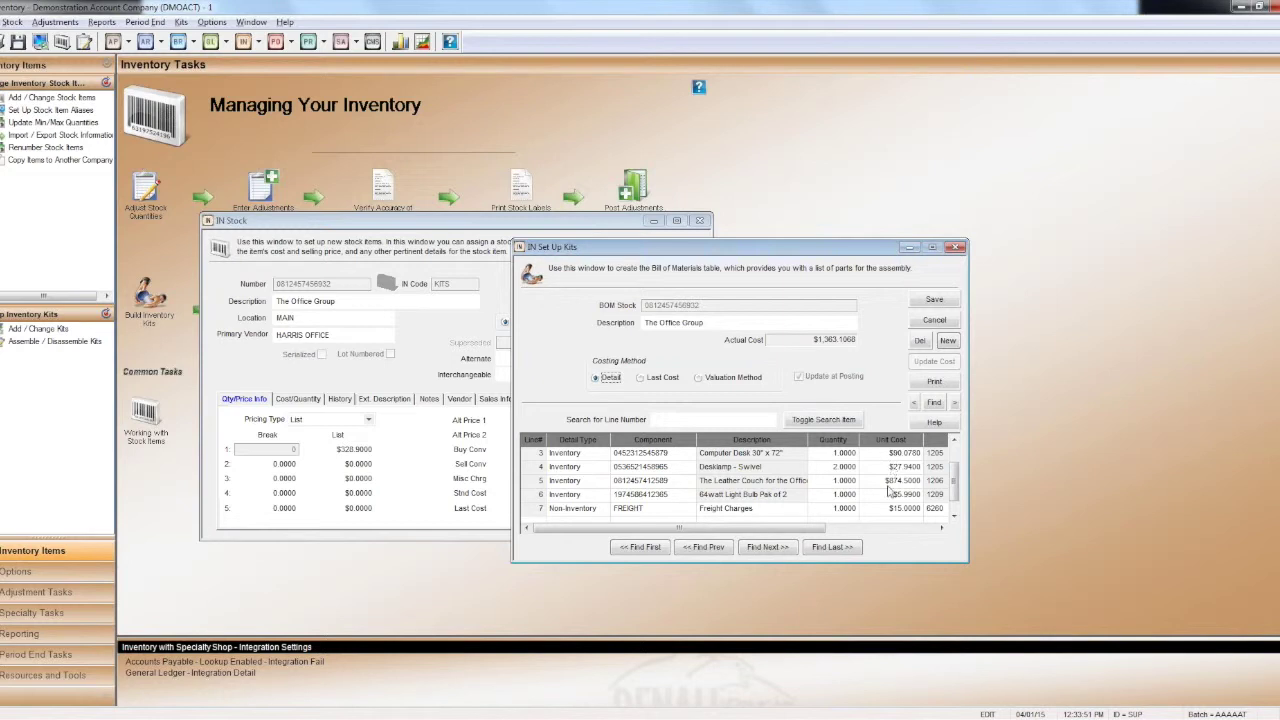
{"action": "left_click", "coordinate": [442, 516]}
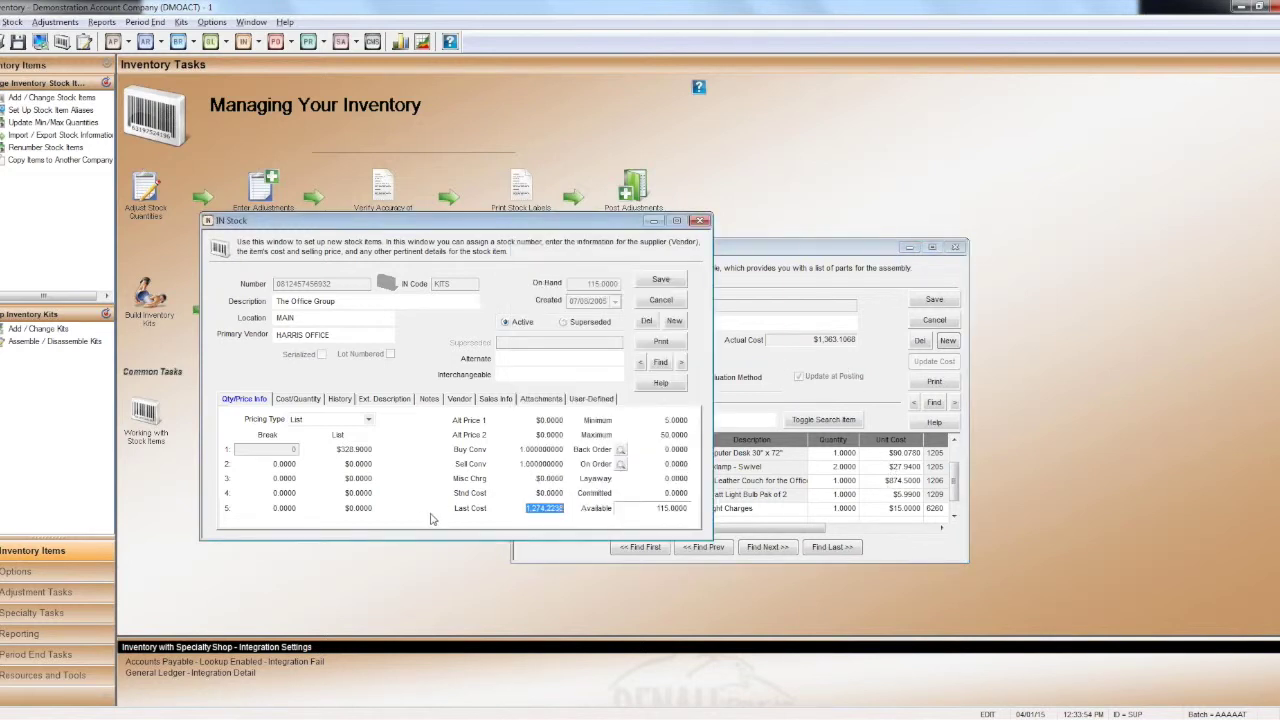
{"action": "left_click", "coordinate": [865, 372]}
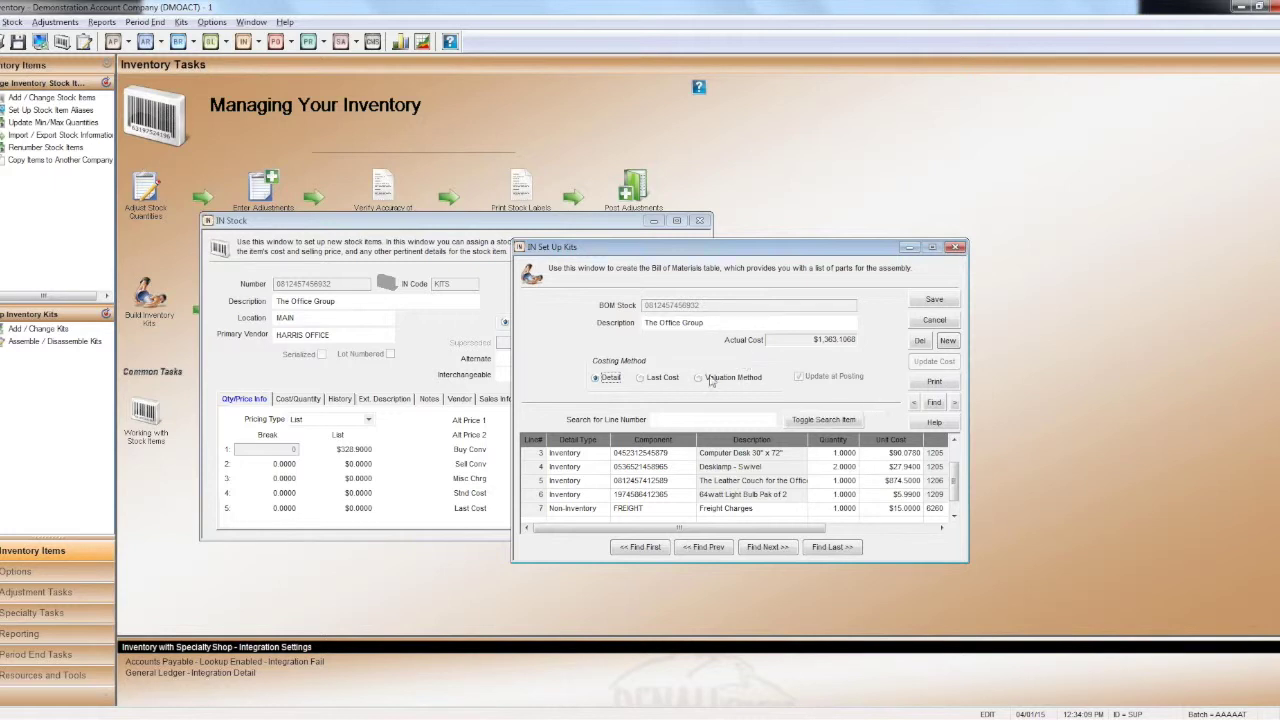
{"action": "left_click", "coordinate": [953, 322]}
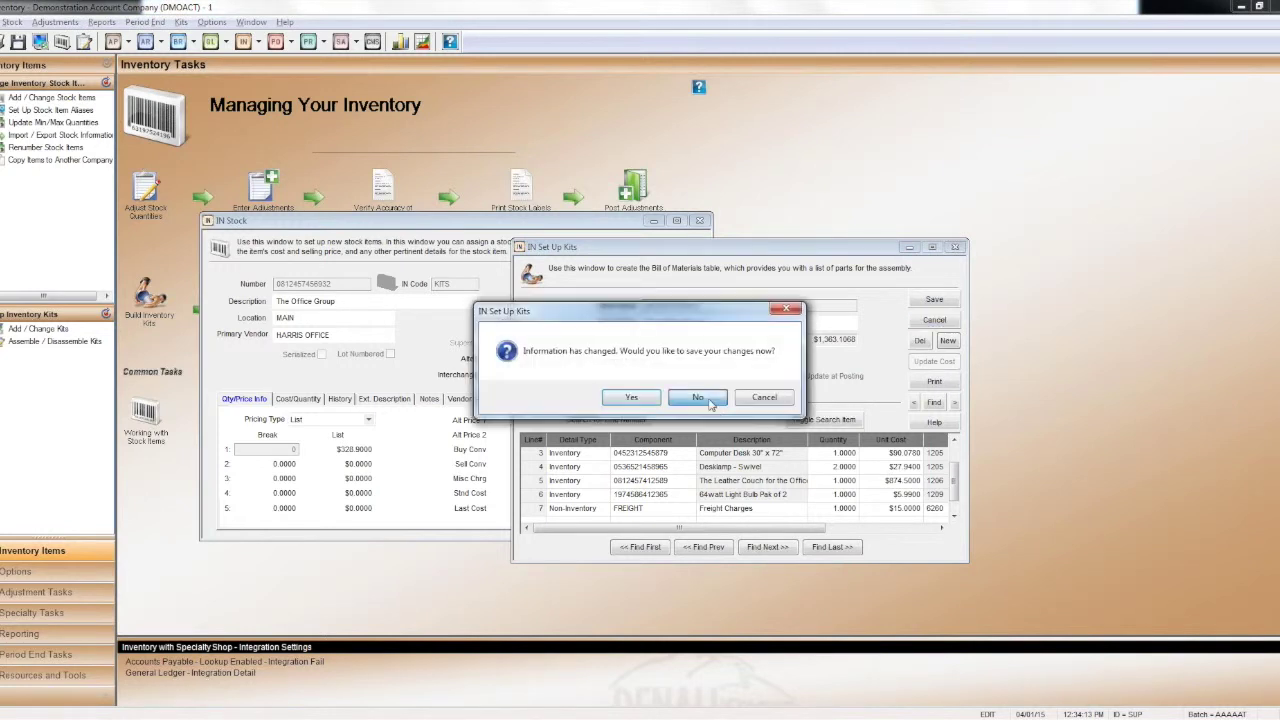
{"action": "left_click", "coordinate": [698, 400]}
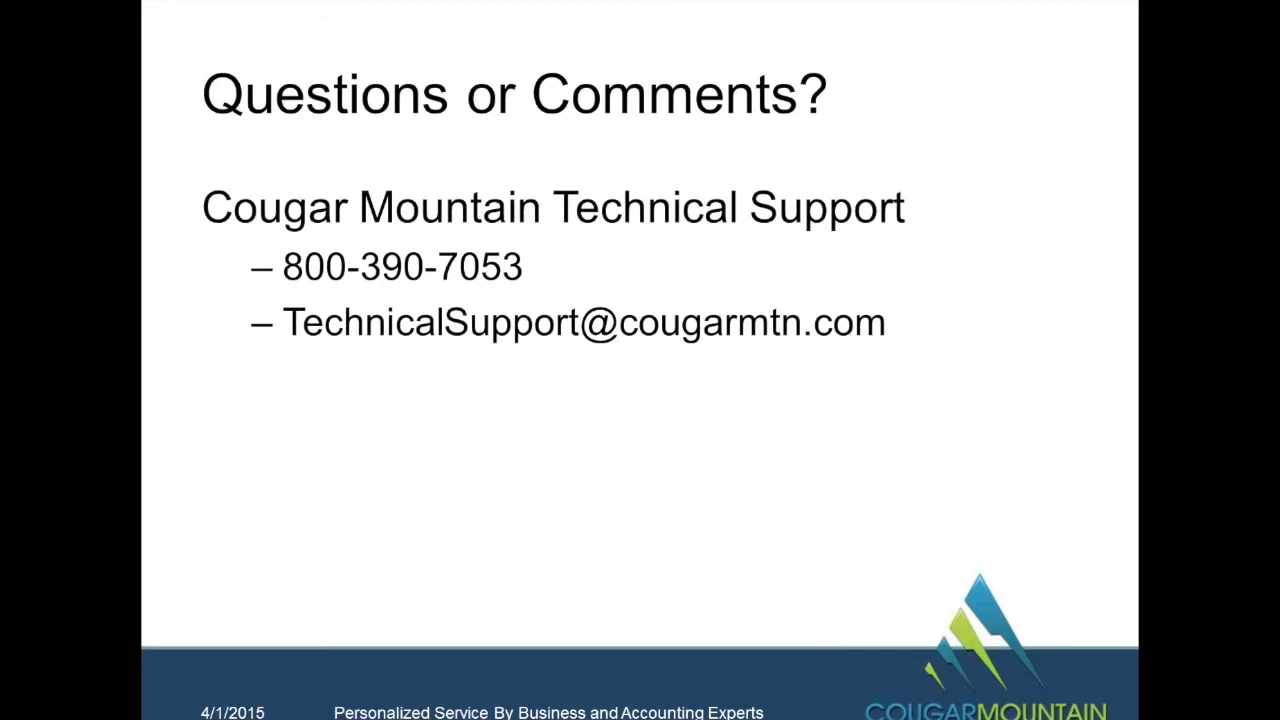
{"action": "key", "text": "Right"}
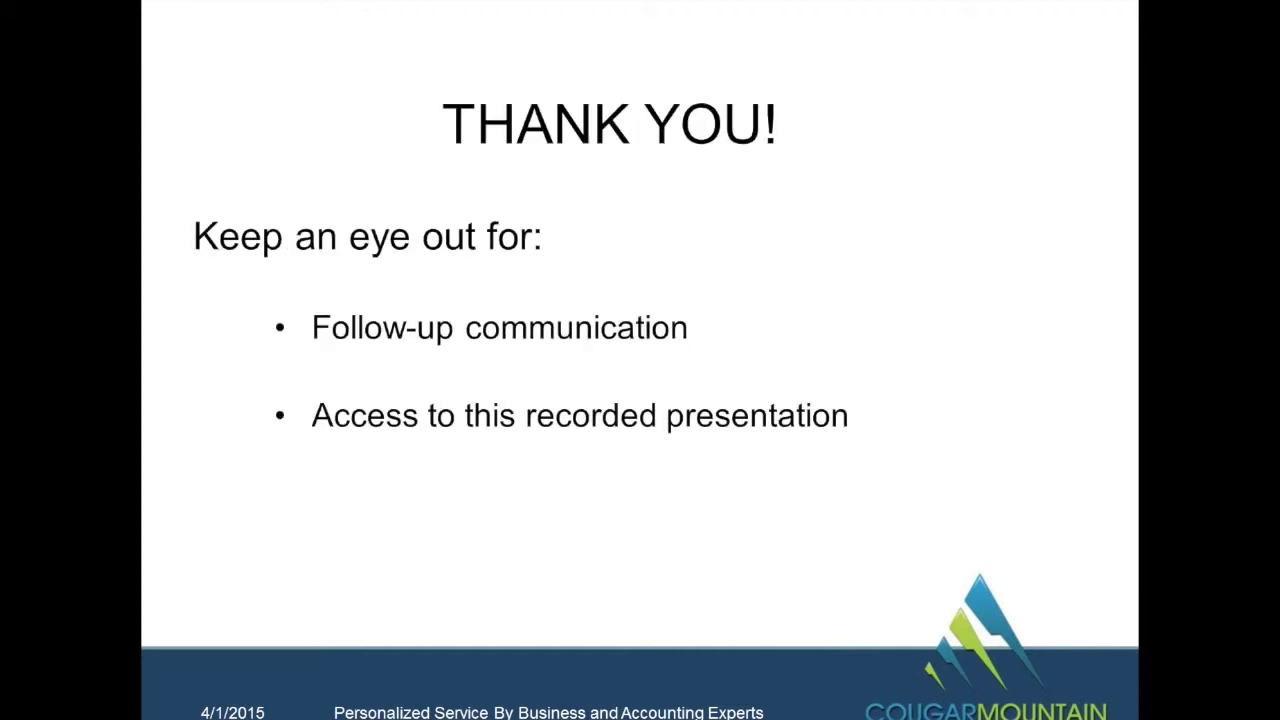